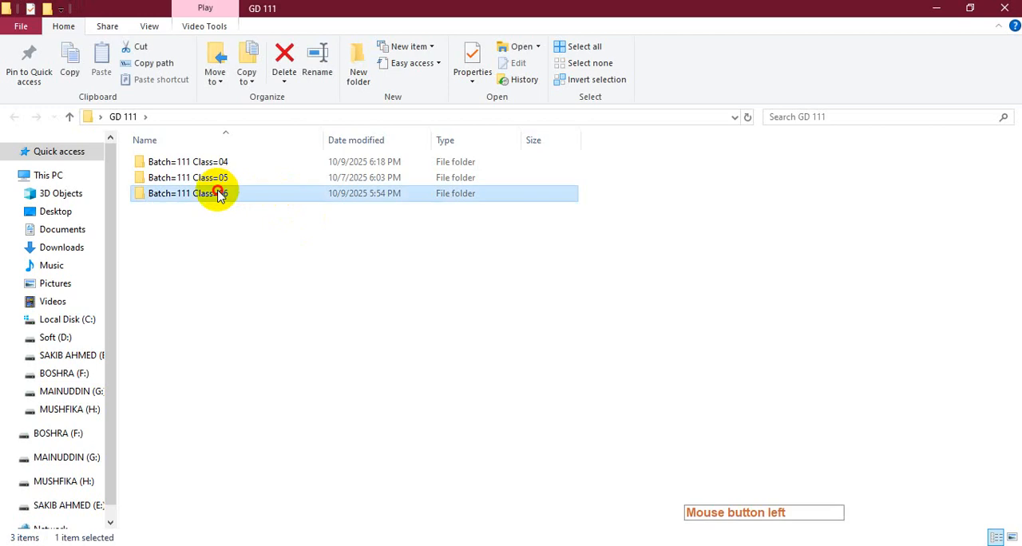
Open the image 02 from the Project-12 folder inside Batch=111 Class=06 in Photoshop.
double_click(188, 180)
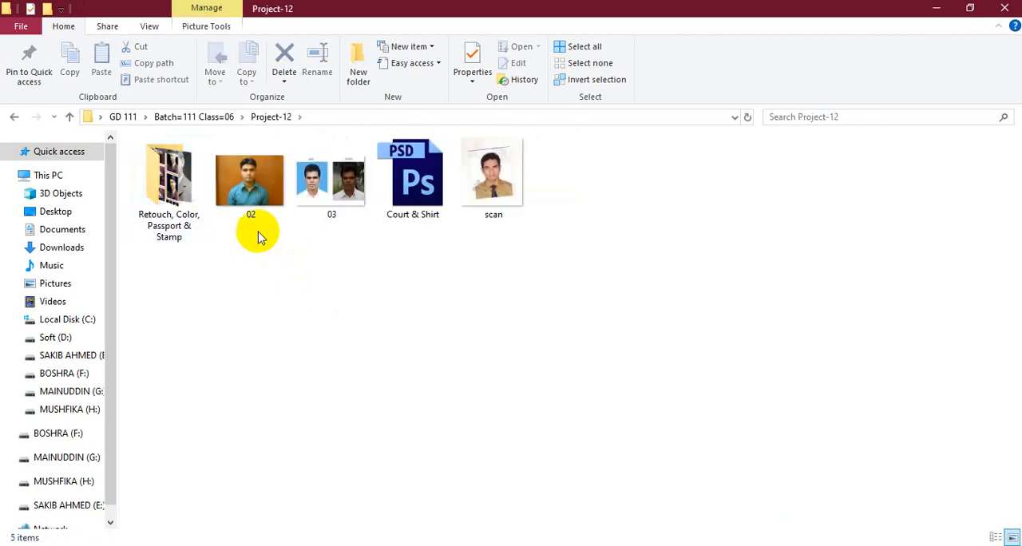
drag(254, 210, 346, 250)
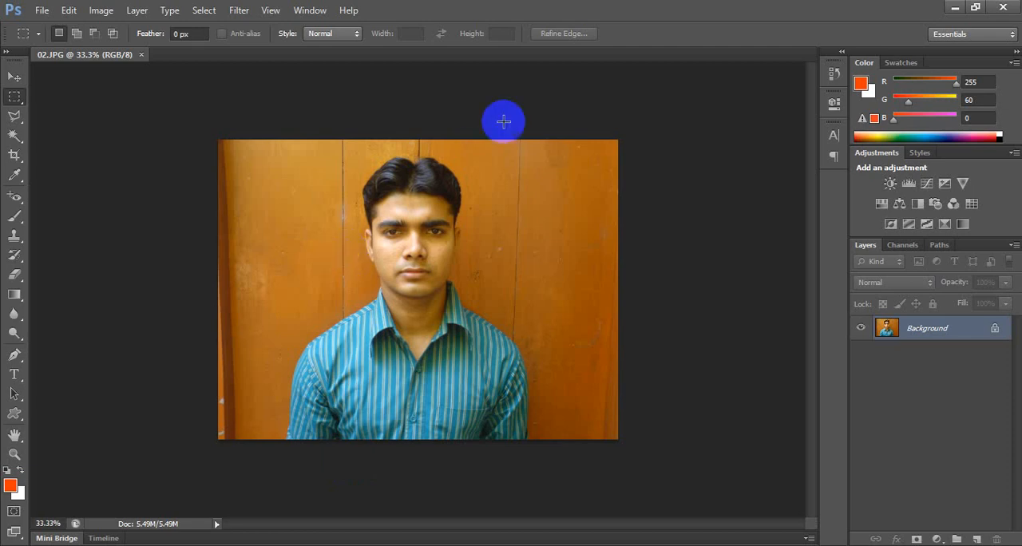
Set up the Clone Stamp tool with a soft round 41 px brush for the wooden background beside the face.
scroll(530, 188, up, 5)
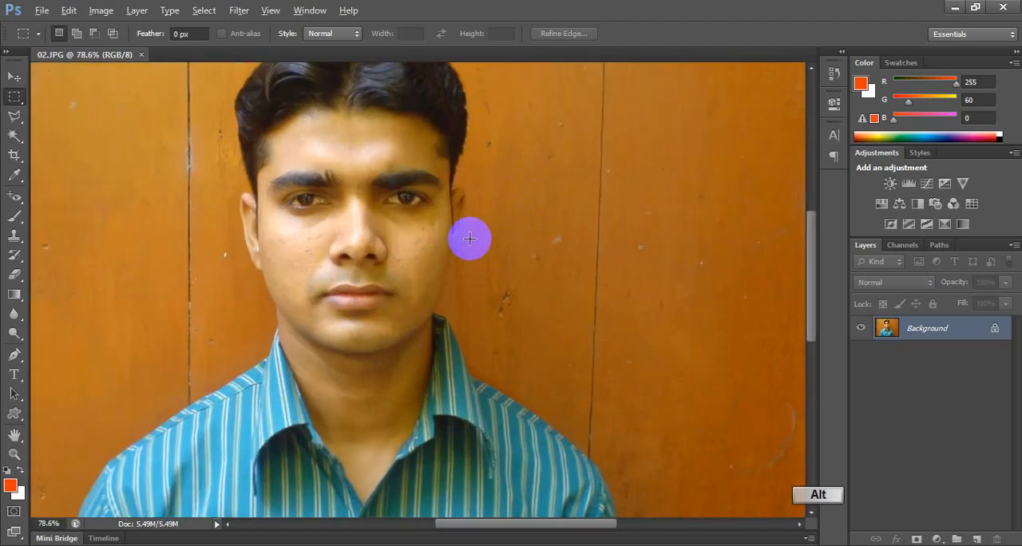
drag(500, 260, 267, 263)
scroll(386, 234, up, 1)
scroll(386, 234, up, 6)
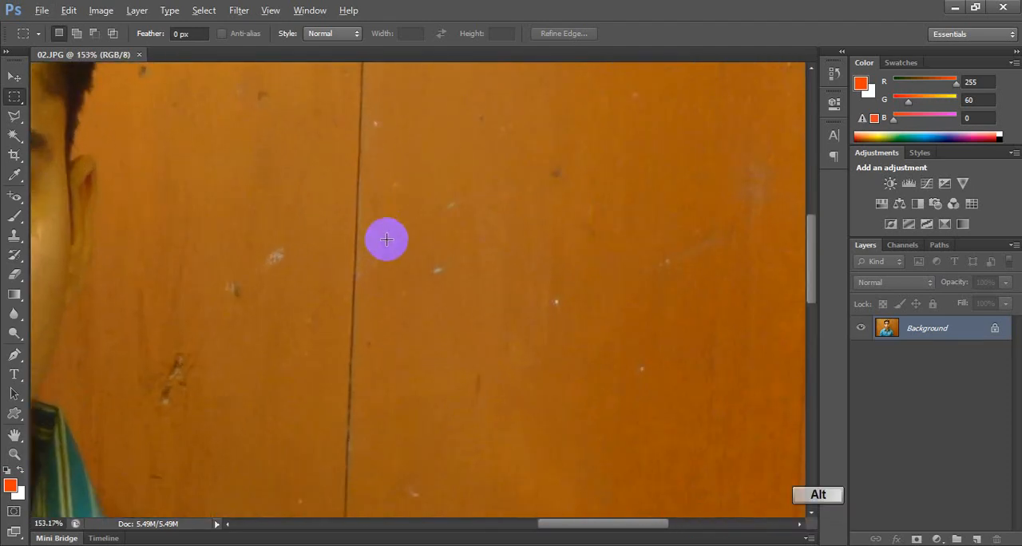
key(v)
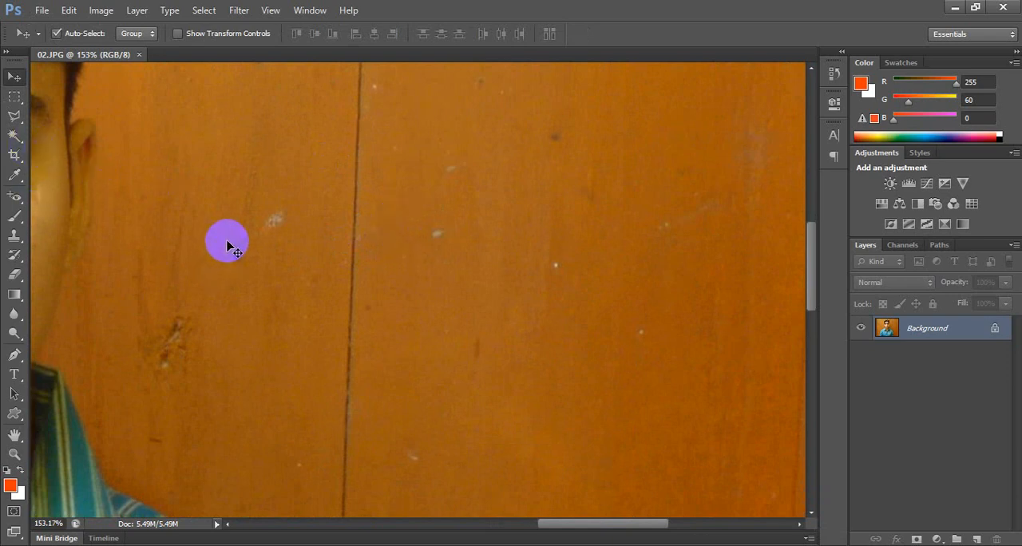
key(s)
right_click(14, 238)
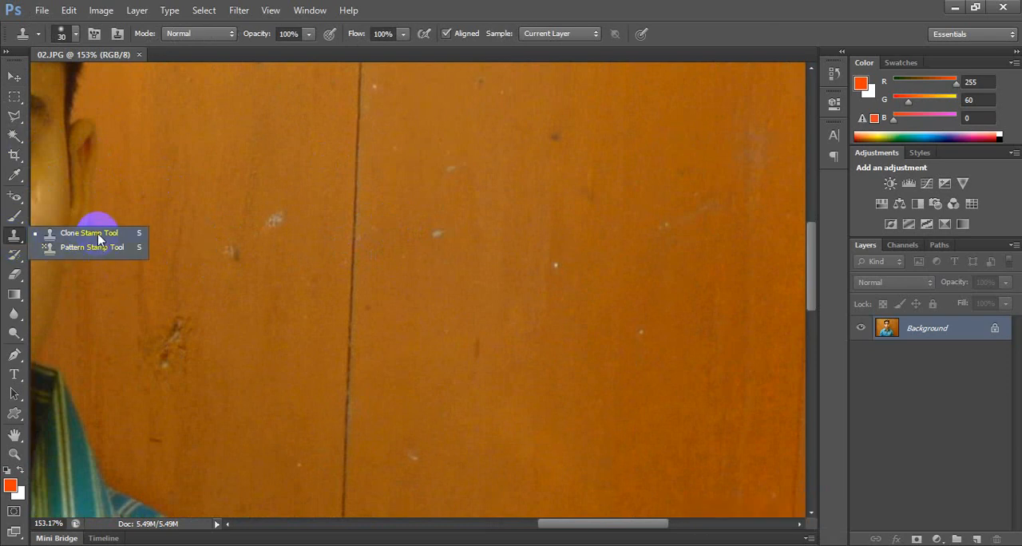
click(100, 235)
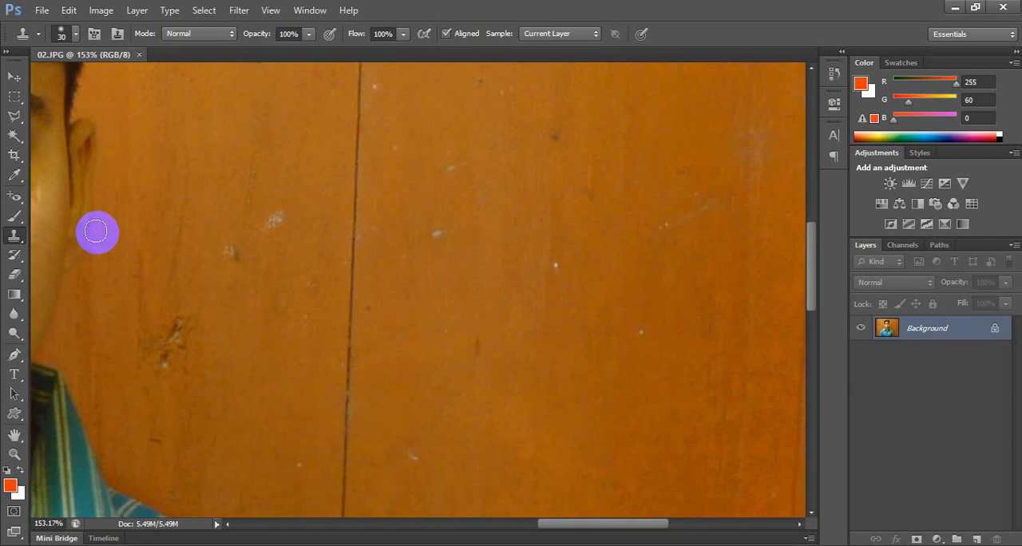
right_click(391, 240)
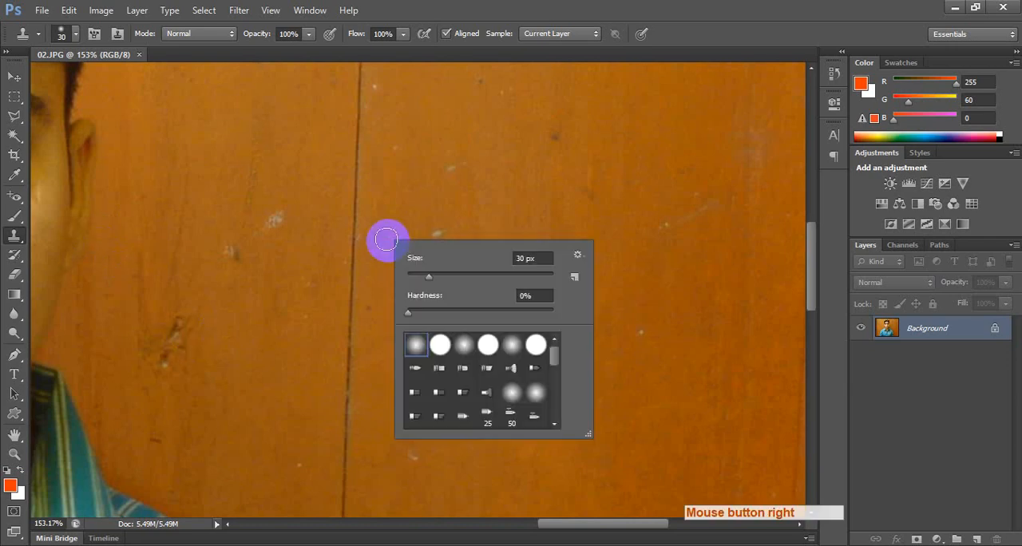
click(415, 342)
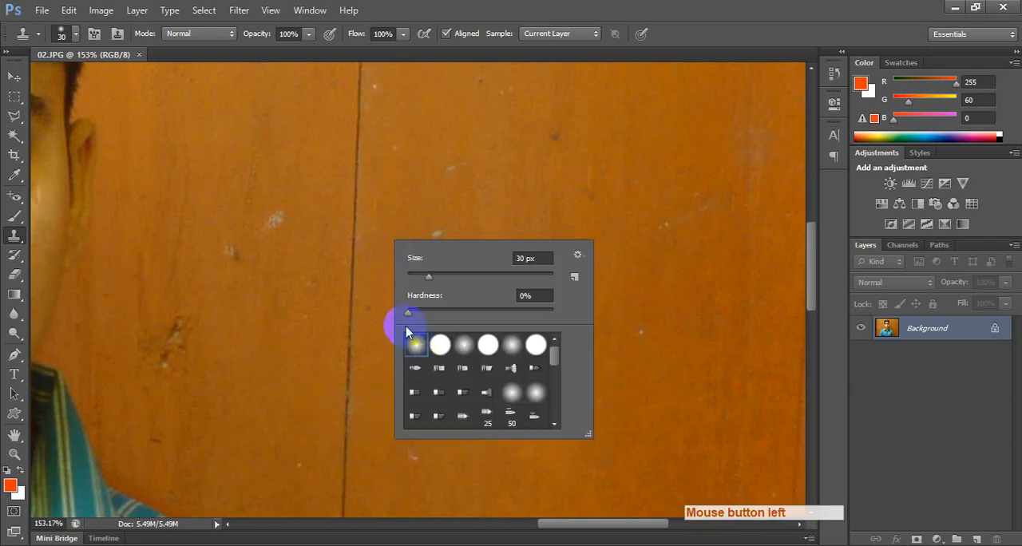
click(434, 275)
click(434, 216)
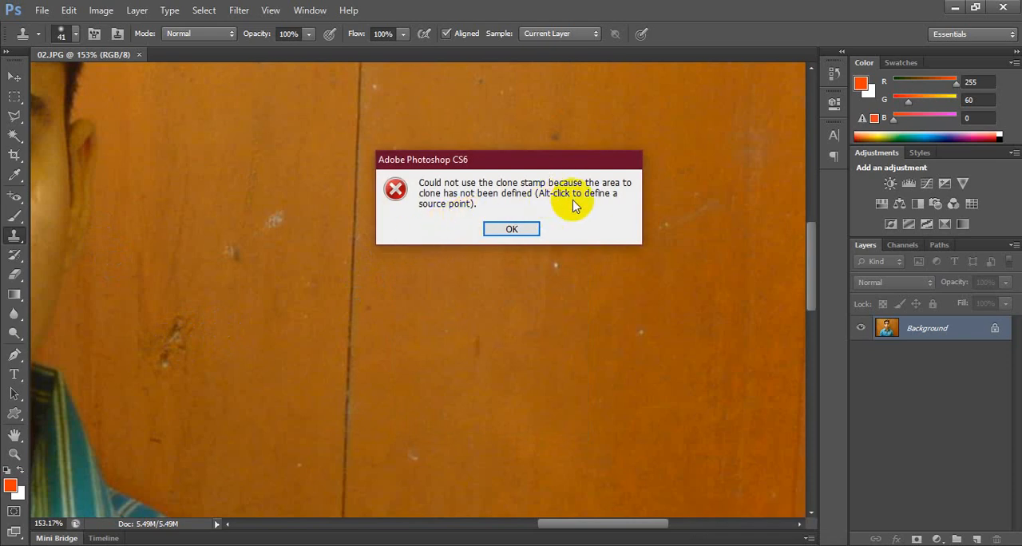
click(496, 231)
key(space)
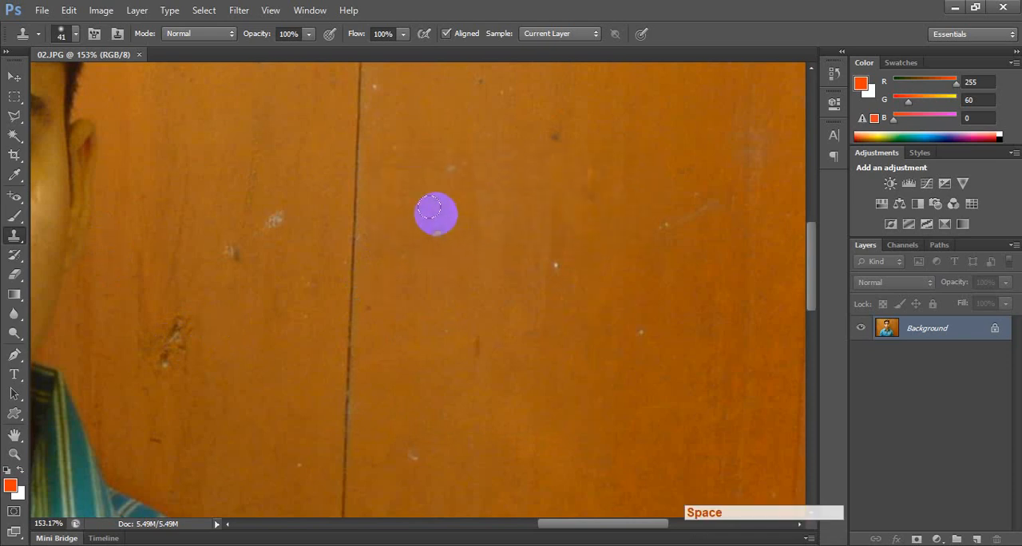
Try cloning clean wood over part of the dark vertical line and the two pale marks near the face, and undo it.
key(alt)
alt+click(394, 189)
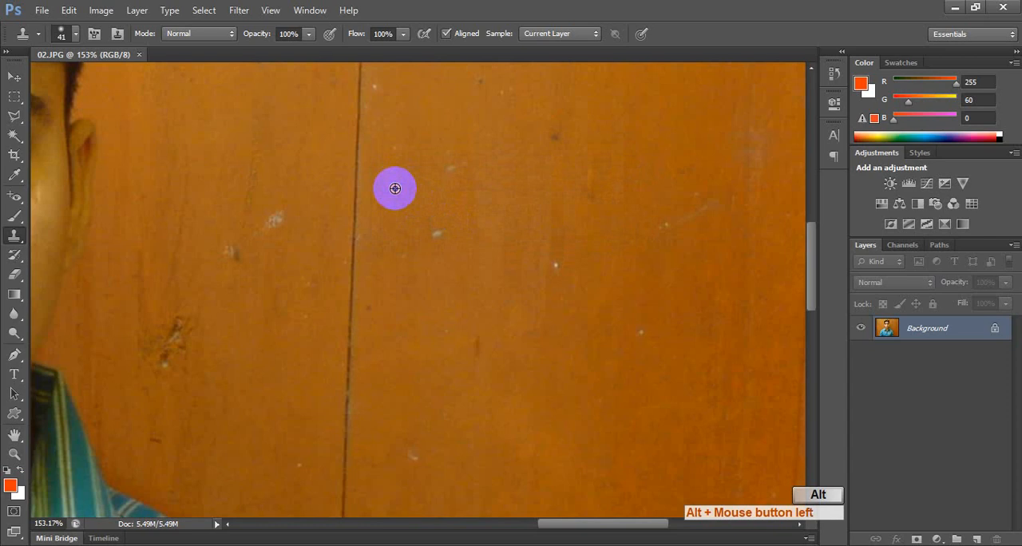
mouse_move(364, 194)
mouse_down()
mouse_move(357, 225)
mouse_move(360, 186)
mouse_move(356, 268)
mouse_up()
alt+click(285, 176)
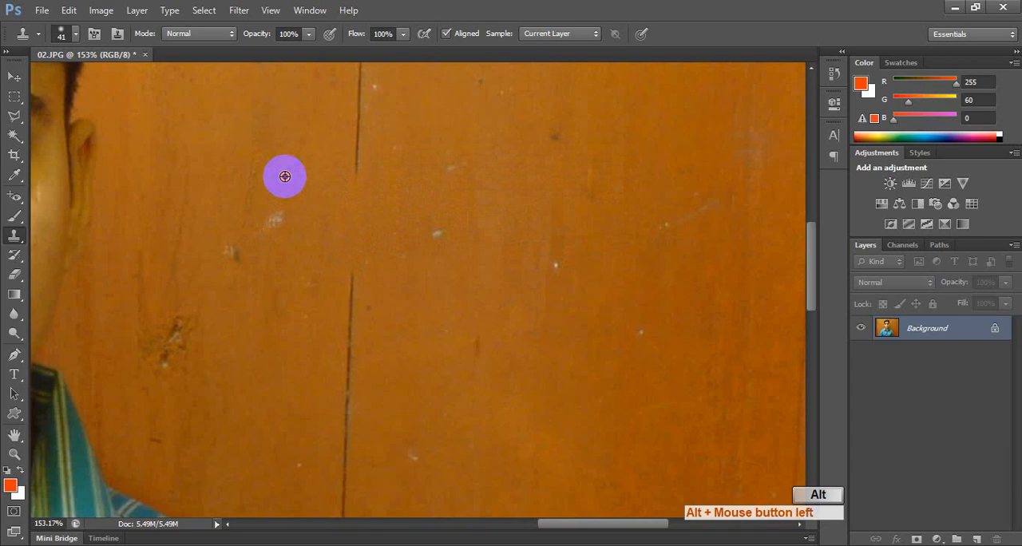
click(270, 215)
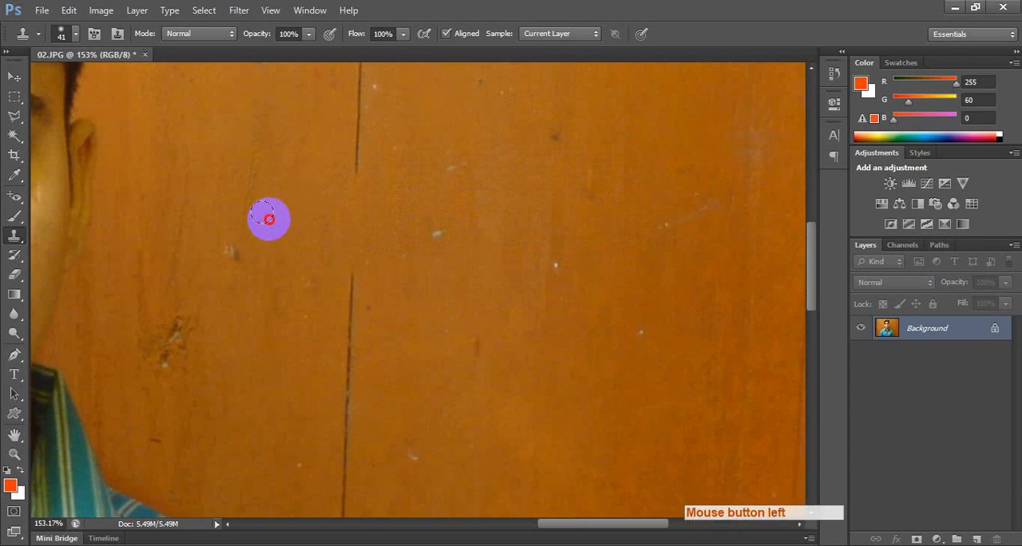
alt+click(217, 199)
click(226, 247)
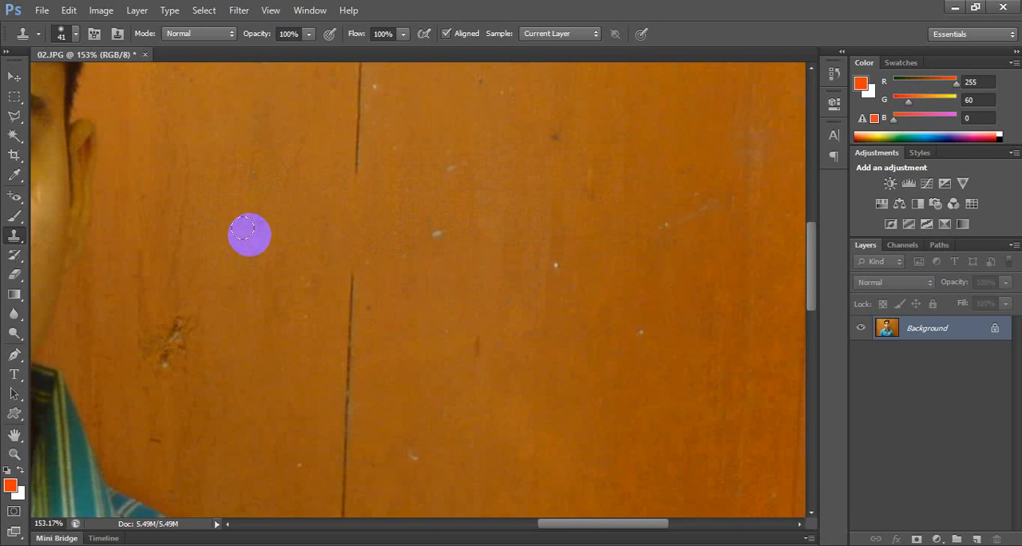
key(ctrl+alt+BackSpace)
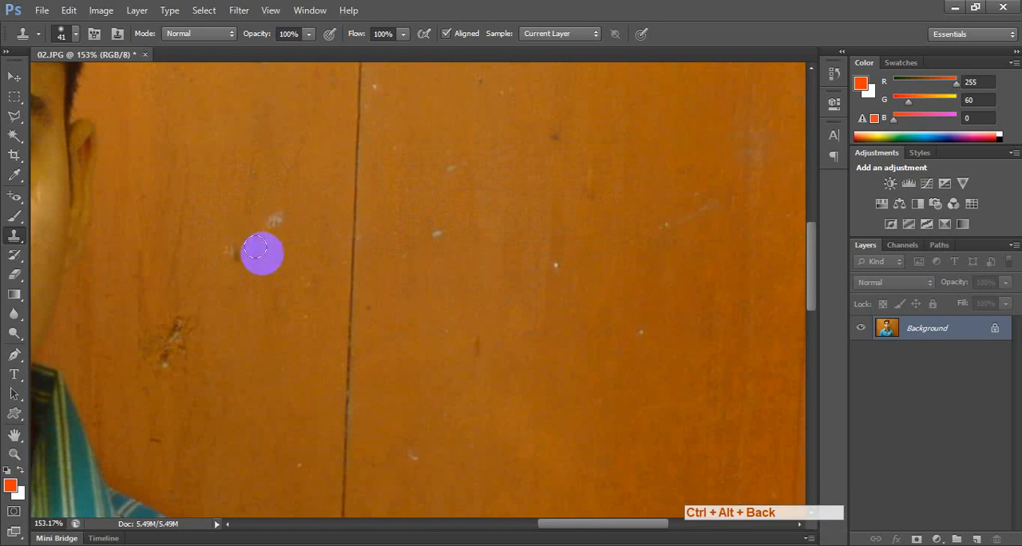
Use the Patch tool to replace the two pale marks between the ear and the dark vertical line with clean wood.
right_click(16, 203)
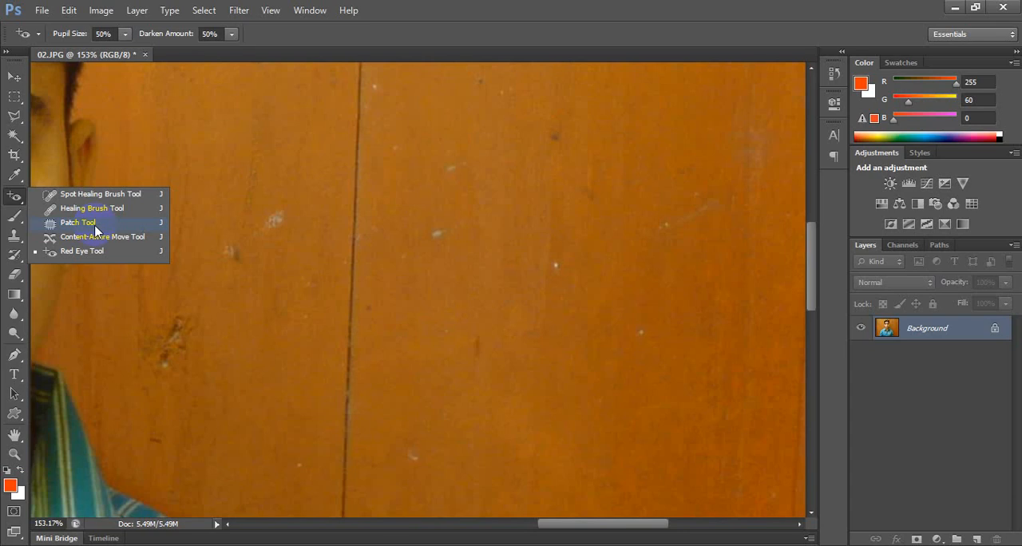
click(86, 229)
mouse_move(303, 240)
mouse_down()
mouse_move(320, 210)
mouse_move(296, 206)
mouse_move(220, 237)
mouse_move(297, 222)
mouse_up()
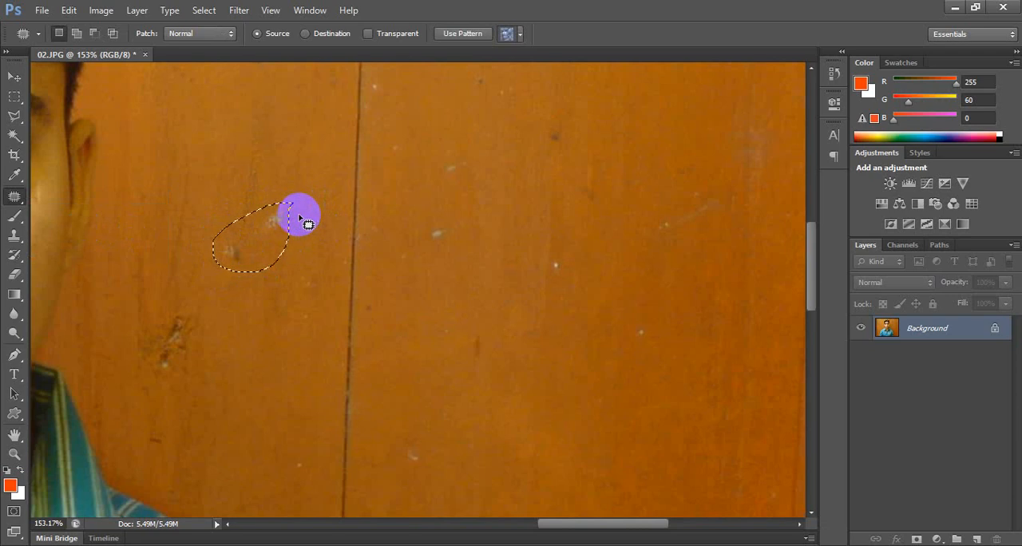
click(302, 219)
mouse_move(289, 200)
mouse_down()
mouse_move(236, 206)
mouse_move(218, 232)
mouse_move(221, 274)
mouse_move(269, 276)
mouse_move(301, 227)
mouse_move(288, 189)
mouse_move(252, 185)
mouse_move(190, 241)
mouse_up()
drag(291, 240, 293, 191)
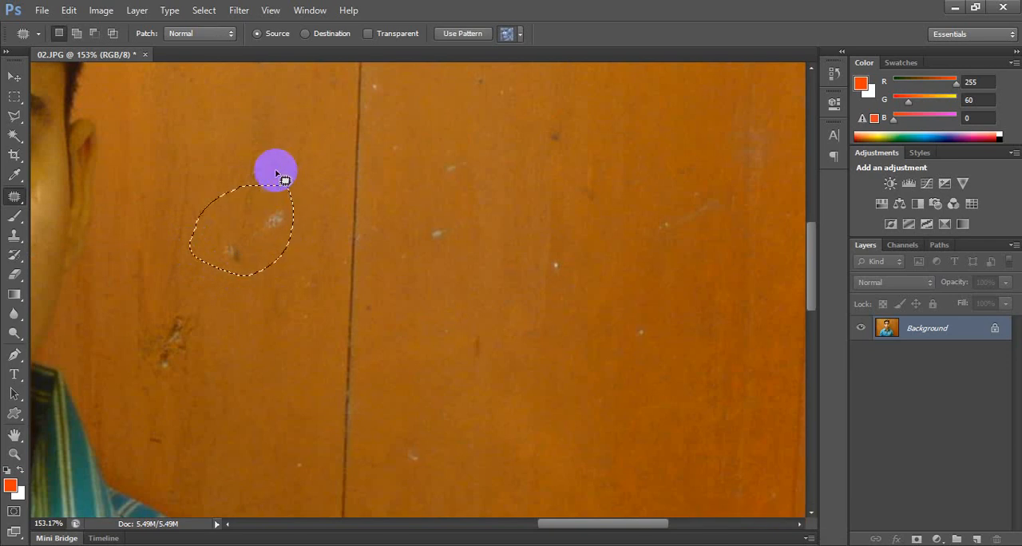
click(231, 187)
drag(207, 191, 195, 262)
mouse_move(287, 170)
mouse_down()
mouse_move(224, 182)
mouse_move(237, 193)
mouse_move(193, 230)
mouse_move(213, 270)
mouse_move(268, 253)
mouse_move(283, 212)
mouse_move(279, 202)
mouse_move(246, 217)
mouse_move(257, 143)
mouse_up()
click(291, 195)
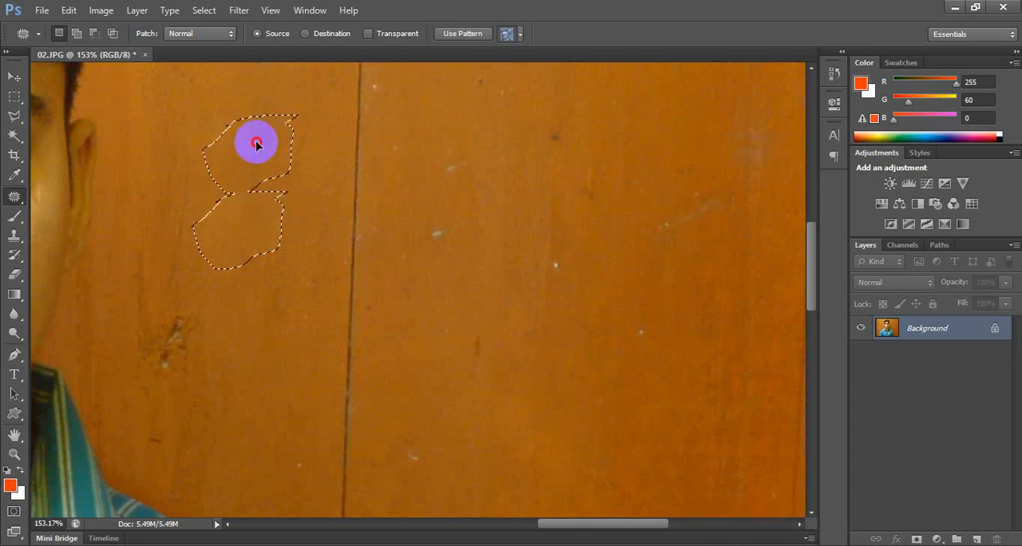
click(293, 252)
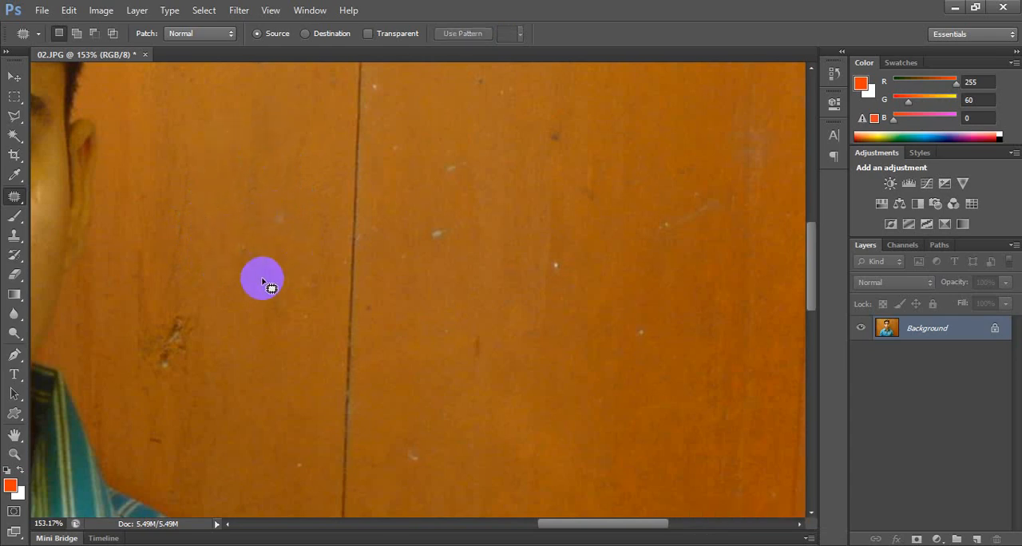
Patch the knot above the shoulder and the middle section of the dark vertical line with nearby clean wood.
mouse_move(257, 219)
mouse_down()
mouse_move(221, 257)
mouse_move(277, 255)
mouse_move(271, 194)
mouse_move(259, 234)
mouse_move(233, 174)
mouse_up()
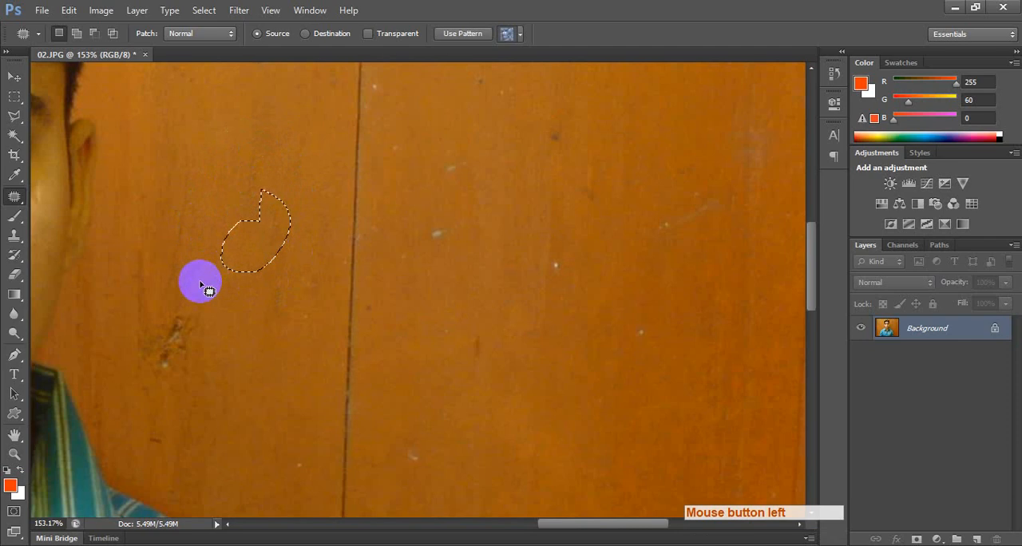
mouse_move(194, 277)
mouse_down()
mouse_move(152, 371)
mouse_move(208, 356)
mouse_move(191, 327)
mouse_move(239, 264)
mouse_up()
mouse_move(339, 156)
mouse_down()
mouse_move(316, 328)
mouse_move(320, 426)
mouse_move(357, 408)
mouse_move(372, 278)
mouse_move(363, 143)
mouse_up()
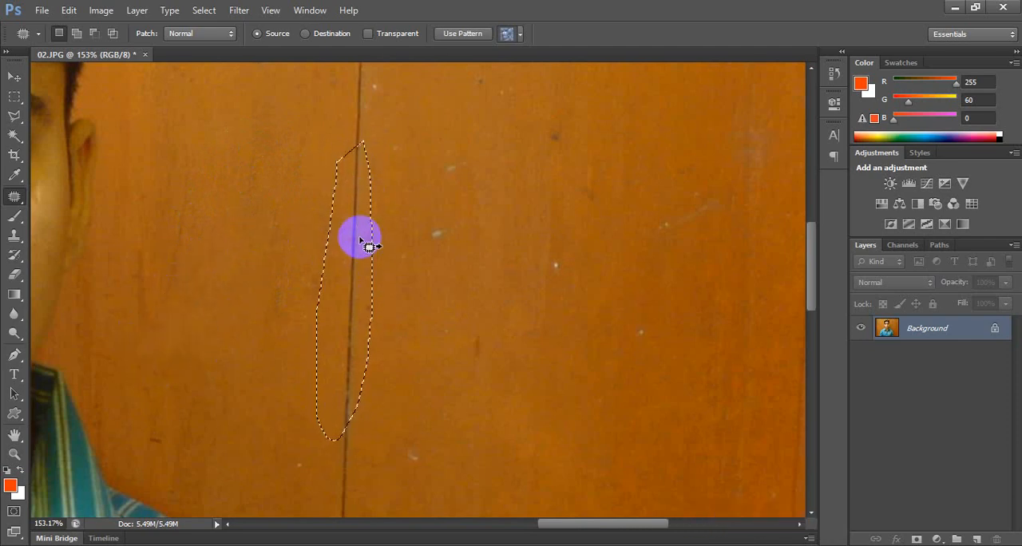
drag(365, 235, 304, 240)
click(392, 270)
Patch the small pale and dark specks on the wooden board to the right of the vertical line.
mouse_move(420, 209)
mouse_down()
mouse_move(403, 254)
mouse_move(374, 242)
mouse_up()
click(437, 166)
mouse_move(437, 143)
mouse_down()
mouse_move(486, 172)
mouse_move(456, 149)
mouse_up()
drag(454, 157, 504, 175)
mouse_move(570, 118)
mouse_down()
mouse_move(533, 113)
mouse_move(571, 119)
mouse_up()
drag(540, 149, 528, 242)
mouse_move(554, 246)
mouse_down()
mouse_move(568, 265)
mouse_move(508, 262)
mouse_up()
mouse_move(437, 305)
mouse_down()
mouse_move(436, 319)
mouse_move(489, 307)
mouse_move(448, 295)
mouse_up()
mouse_move(397, 420)
mouse_down()
mouse_move(433, 438)
mouse_move(416, 426)
mouse_up()
drag(415, 447, 459, 376)
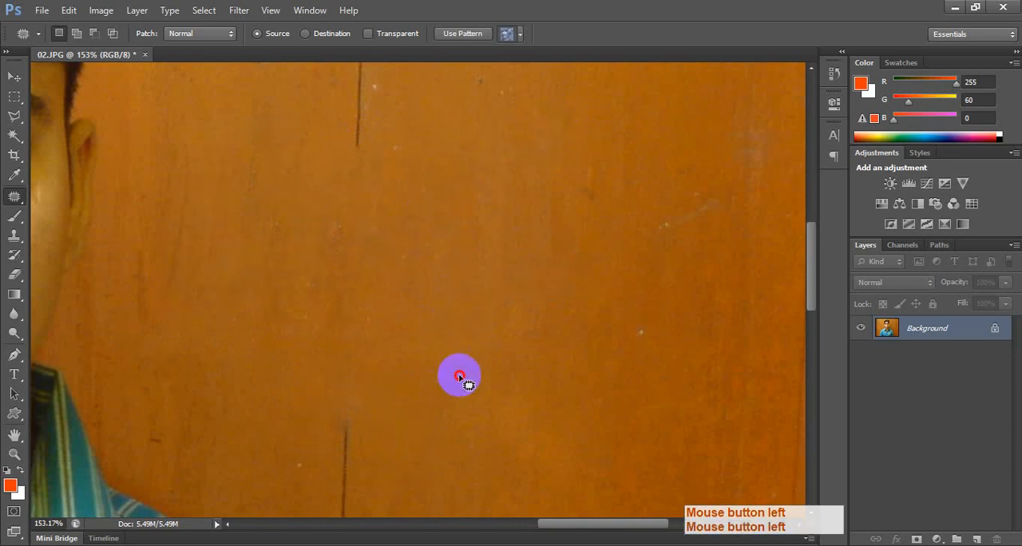
click(458, 375)
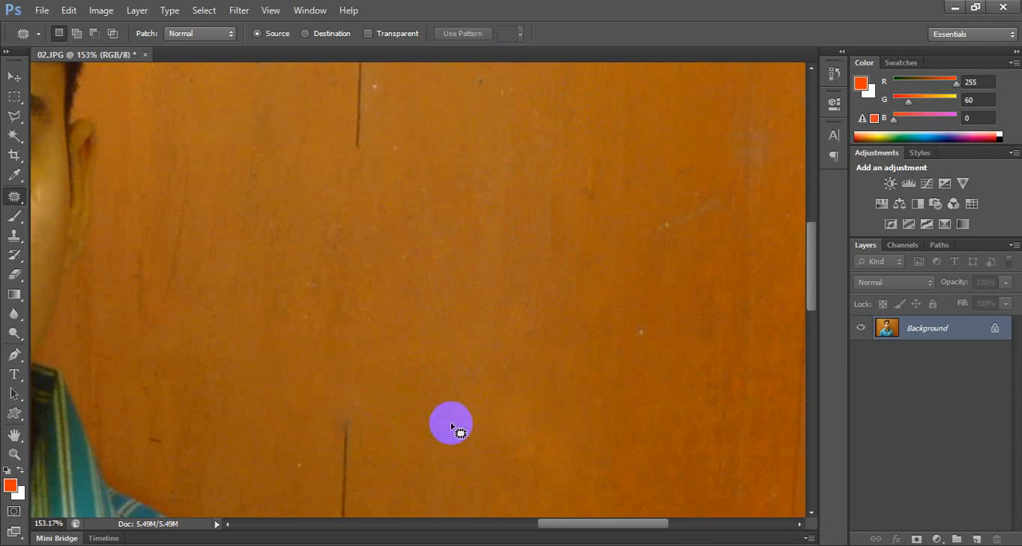
Patch the blemishes beside the nose and under the eye on the cheek nearest the repaired background.
drag(386, 386, 593, 324)
scroll(305, 220, up, 3)
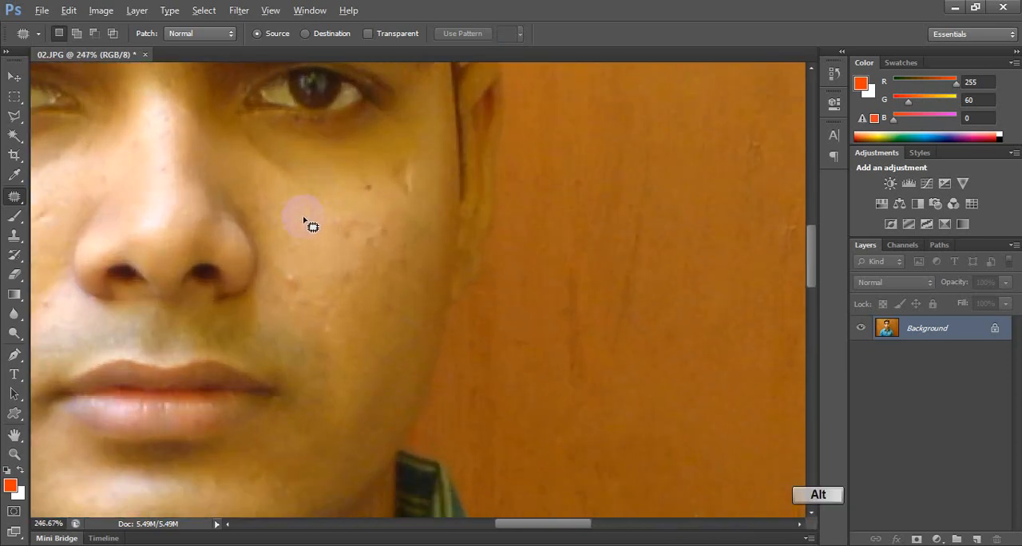
mouse_move(297, 262)
mouse_down()
mouse_move(286, 285)
mouse_move(309, 291)
mouse_move(296, 271)
mouse_move(307, 242)
mouse_up()
click(297, 233)
mouse_move(333, 213)
mouse_down()
mouse_move(380, 226)
mouse_move(339, 209)
mouse_up()
mouse_move(350, 227)
mouse_down()
mouse_move(317, 239)
mouse_move(245, 134)
mouse_move(315, 182)
mouse_move(320, 206)
mouse_up()
click(312, 213)
mouse_move(308, 190)
mouse_down()
mouse_move(374, 176)
mouse_move(380, 192)
mouse_move(420, 176)
mouse_move(399, 157)
mouse_up()
mouse_move(397, 174)
mouse_down()
mouse_move(391, 199)
mouse_move(369, 185)
mouse_up()
mouse_move(356, 169)
mouse_down()
mouse_move(353, 183)
mouse_move(374, 179)
mouse_move(363, 199)
mouse_up()
click(358, 240)
Patch the pimple, bumps and dark spots on the opposite cheek with smooth skin.
key(space)
drag(244, 261, 503, 240)
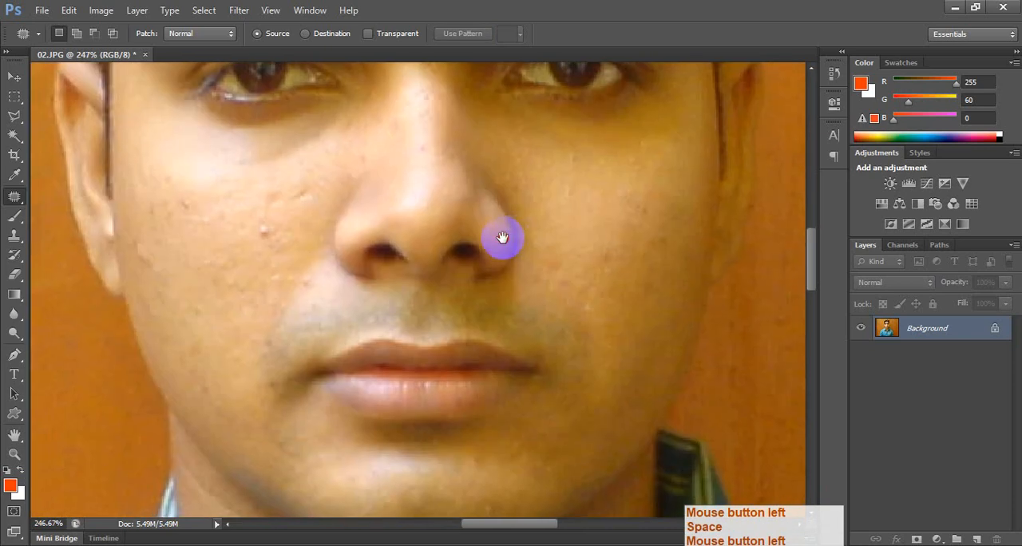
mouse_move(259, 217)
mouse_down()
mouse_move(256, 246)
mouse_move(255, 213)
mouse_move(242, 239)
mouse_move(288, 237)
mouse_move(261, 214)
mouse_up()
drag(262, 227, 239, 265)
click(211, 256)
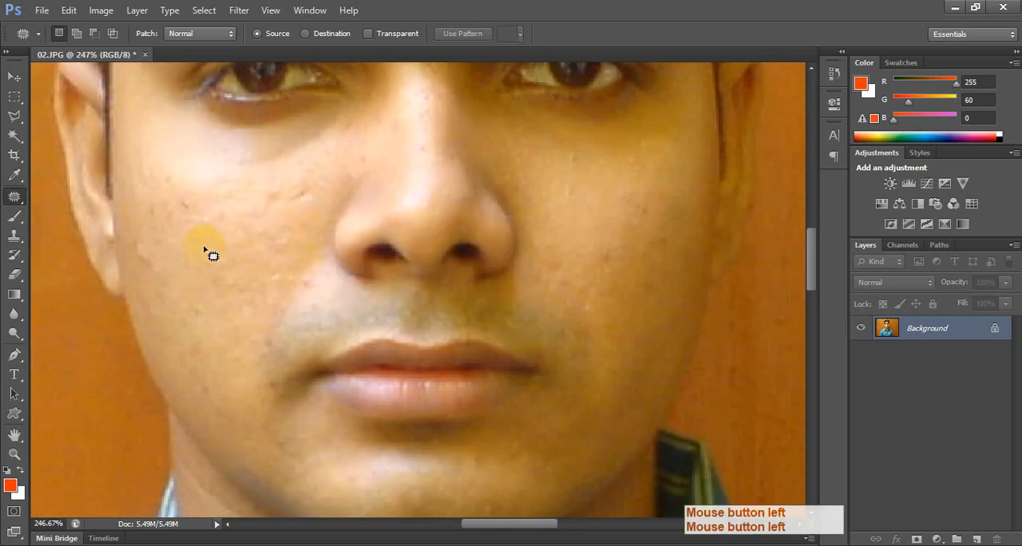
mouse_move(187, 178)
mouse_down()
mouse_move(269, 264)
mouse_move(272, 213)
mouse_up()
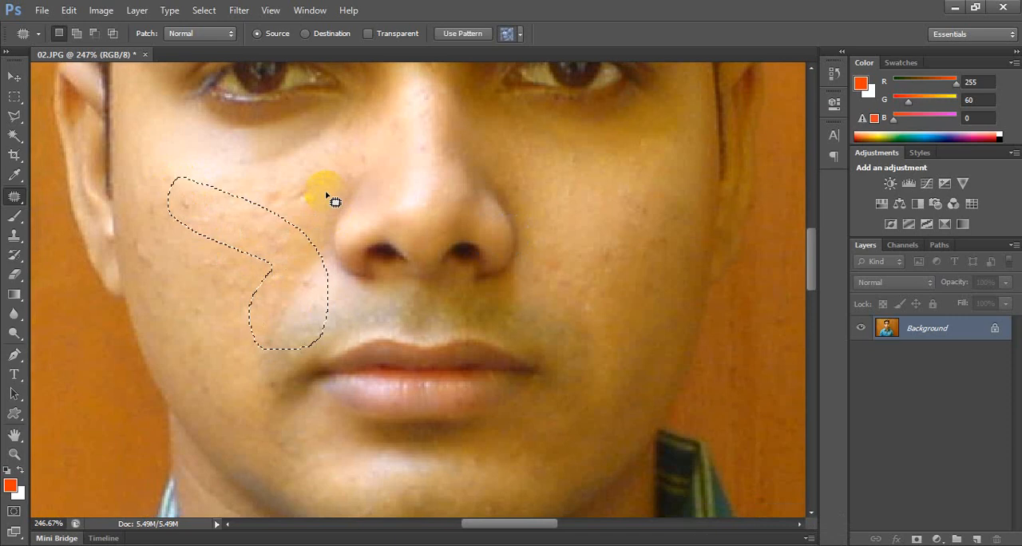
click(330, 195)
mouse_move(326, 191)
mouse_down()
mouse_move(264, 189)
mouse_move(255, 201)
mouse_move(321, 198)
mouse_move(281, 229)
mouse_up()
mouse_move(244, 170)
mouse_down()
mouse_move(351, 131)
mouse_move(353, 113)
mouse_move(251, 160)
mouse_up()
click(221, 232)
mouse_move(205, 200)
mouse_down()
mouse_move(174, 202)
mouse_move(157, 228)
mouse_move(205, 224)
mouse_up()
Patch the remaining small spots on the cheek on the photo's right side.
mouse_move(598, 229)
mouse_down()
mouse_move(589, 253)
mouse_move(603, 245)
mouse_up()
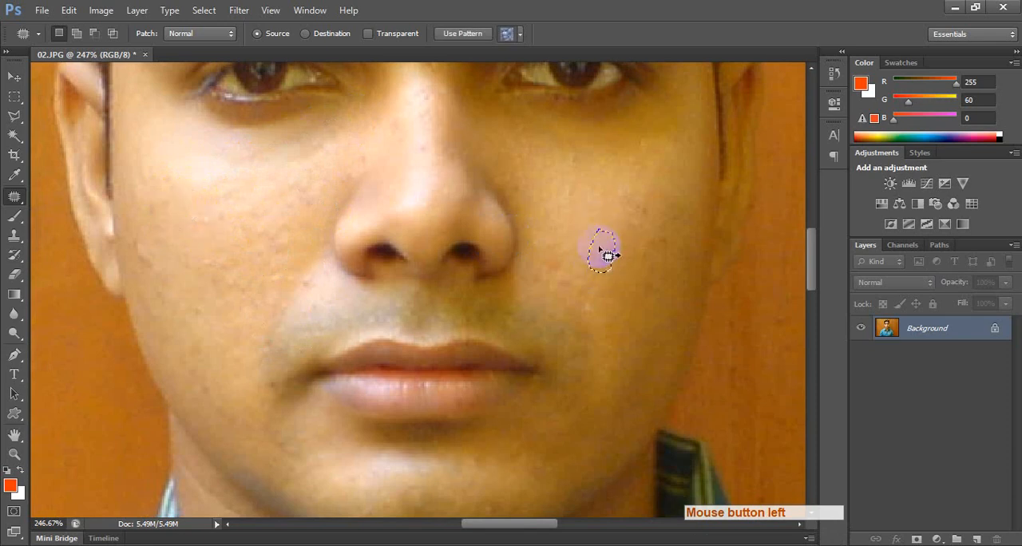
click(626, 223)
key(space)
mouse_move(135, 262)
mouse_down()
mouse_move(157, 254)
mouse_move(197, 277)
mouse_up()
click(687, 261)
Use the Healing Brush with sampled clean wood to remove the dark mark left of the remaining upper line.
key(space)
drag(707, 242, 344, 244)
drag(457, 245, 272, 318)
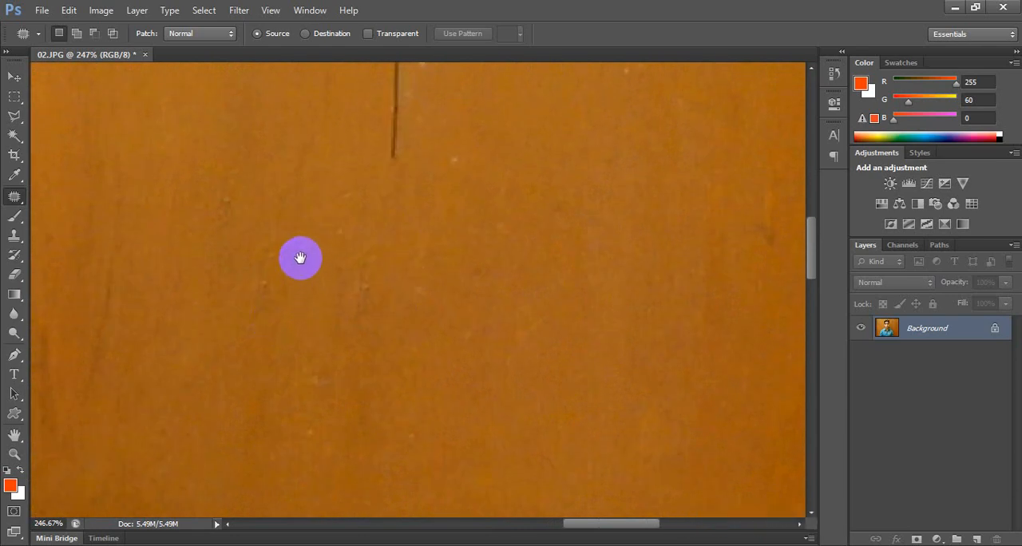
right_click(15, 196)
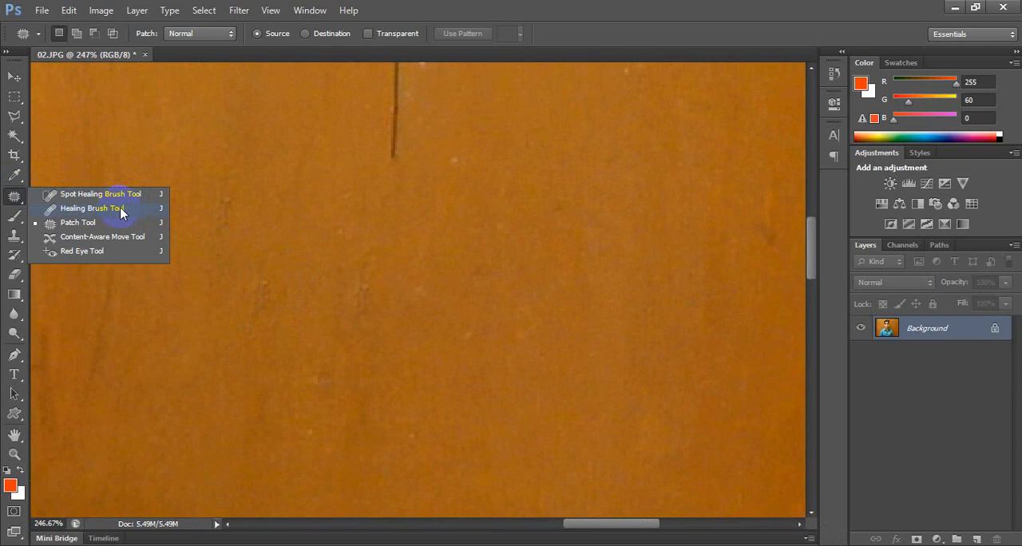
click(119, 210)
key(space)
drag(263, 239, 261, 348)
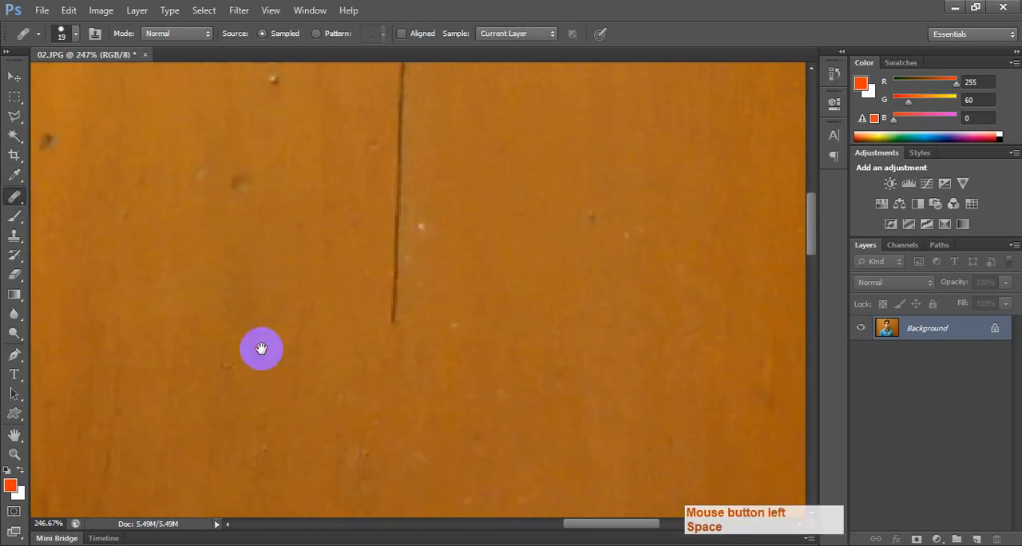
alt+click(169, 258)
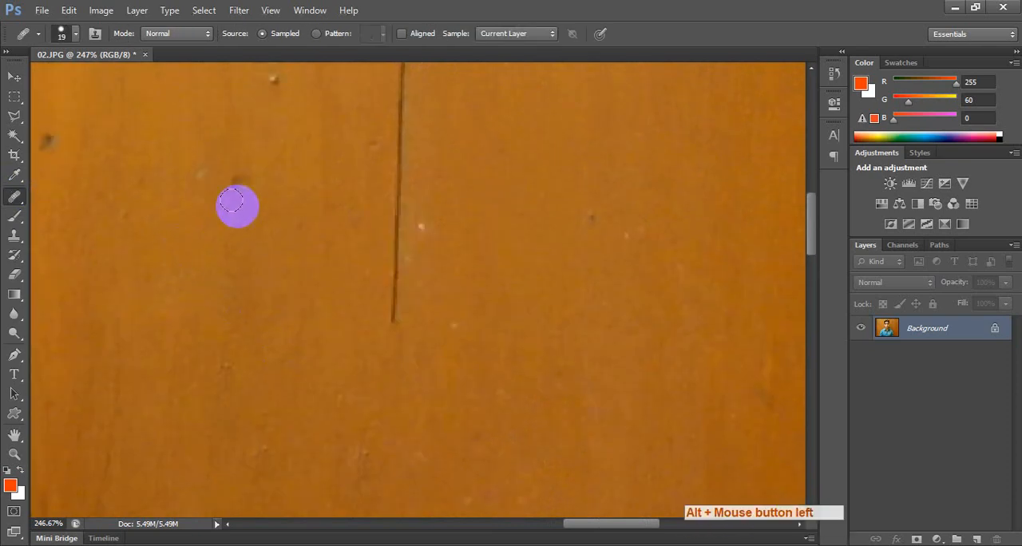
click(239, 174)
click(241, 182)
Heal the lower part of the remaining dark vertical line and the nearby specks using sampled clean wood.
click(312, 198)
mouse_move(392, 228)
mouse_down()
mouse_move(380, 195)
mouse_move(398, 284)
mouse_move(400, 250)
mouse_up()
click(397, 167)
drag(397, 167, 395, 154)
mouse_move(478, 201)
mouse_down()
mouse_move(562, 166)
mouse_move(604, 263)
mouse_up()
drag(251, 102, 258, 76)
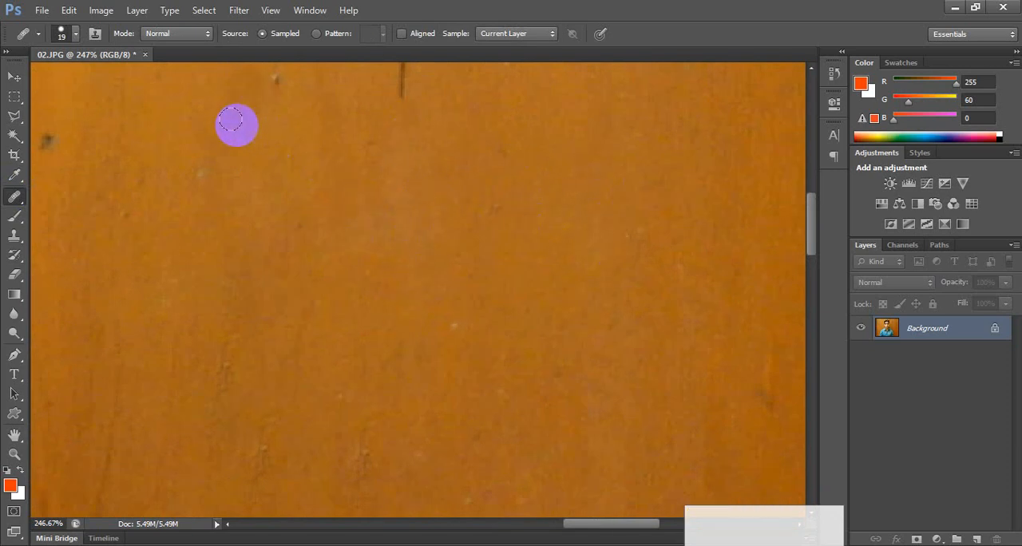
Heal the small pale speck and the uneven wood below the remaining dark vertical line.
click(198, 173)
click(378, 193)
click(383, 208)
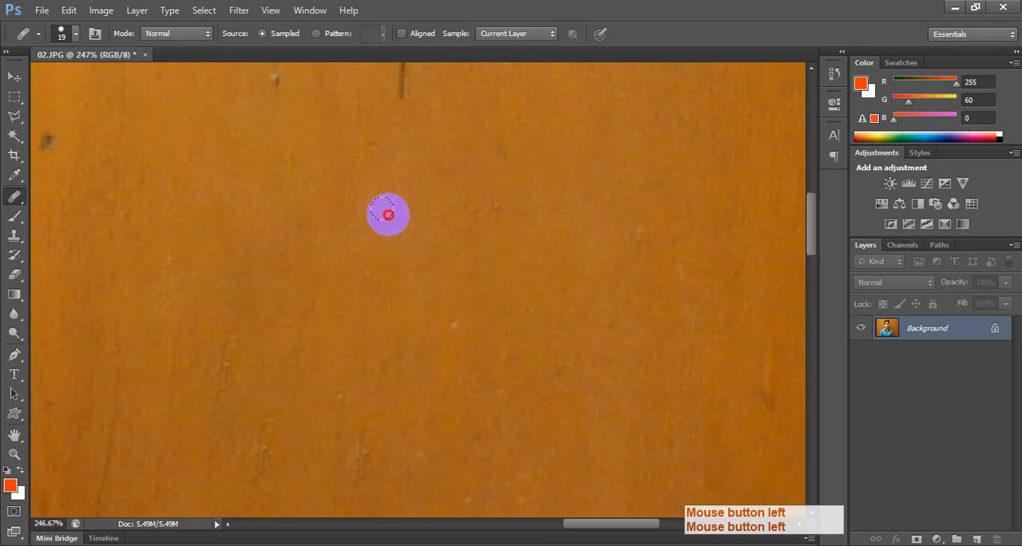
click(386, 200)
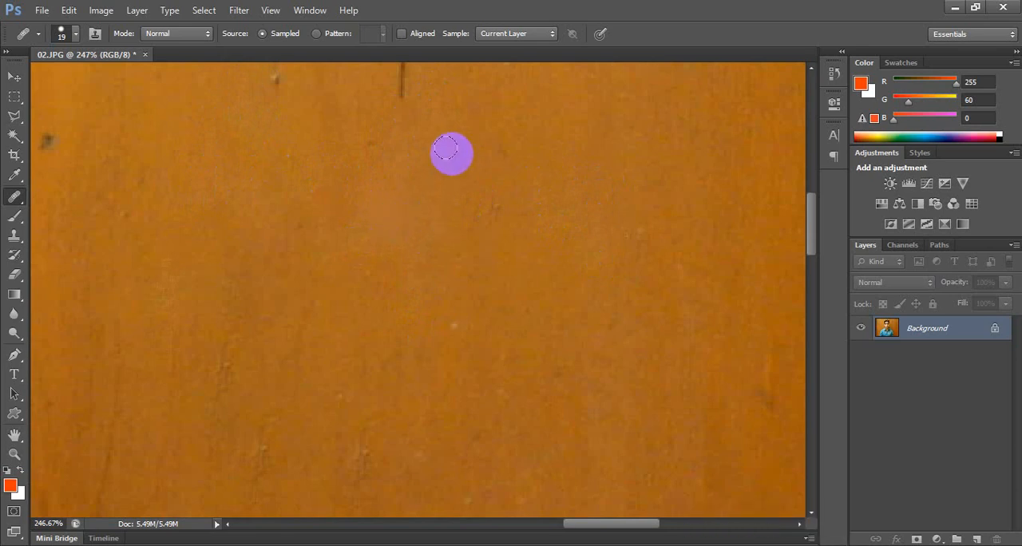
mouse_move(447, 154)
mouse_down()
mouse_move(412, 289)
mouse_move(390, 263)
mouse_move(445, 152)
mouse_move(444, 249)
mouse_move(409, 263)
mouse_up()
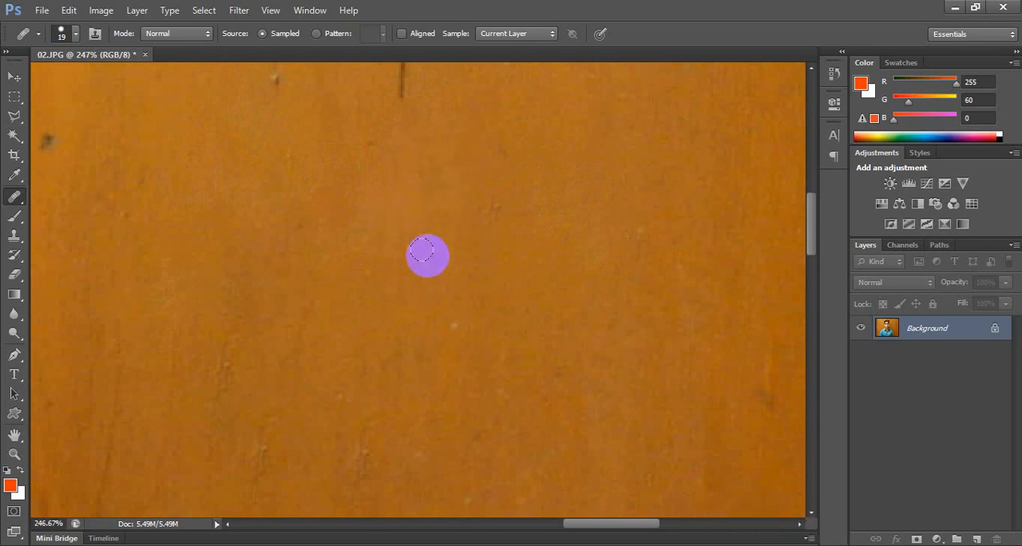
Sample clean wood beside the upper part of the dark vertical line as the Healing Brush source.
key(space)
mouse_move(424, 219)
mouse_down()
mouse_move(495, 411)
mouse_move(482, 382)
mouse_up()
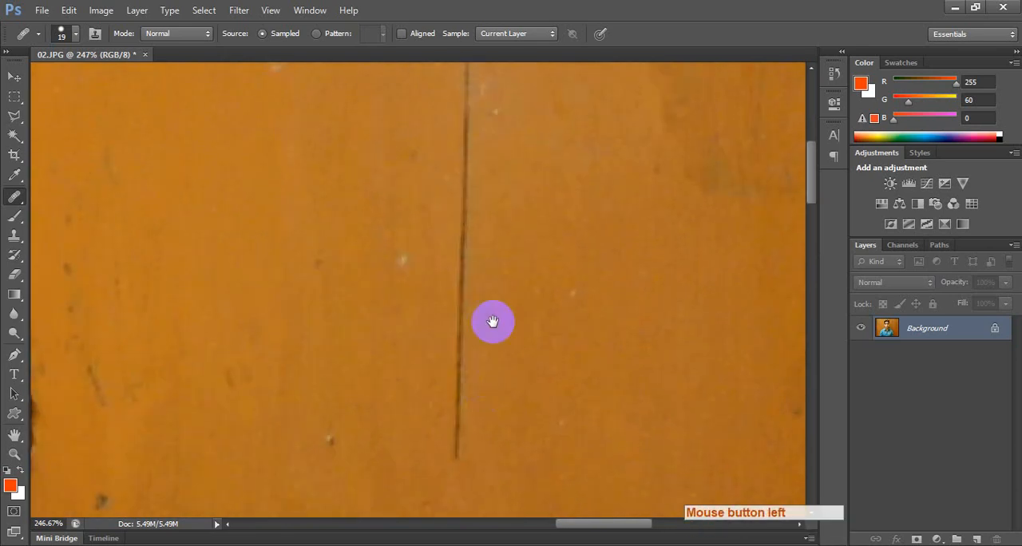
alt+click(222, 156)
alt+click(223, 156)
alt+click(222, 156)
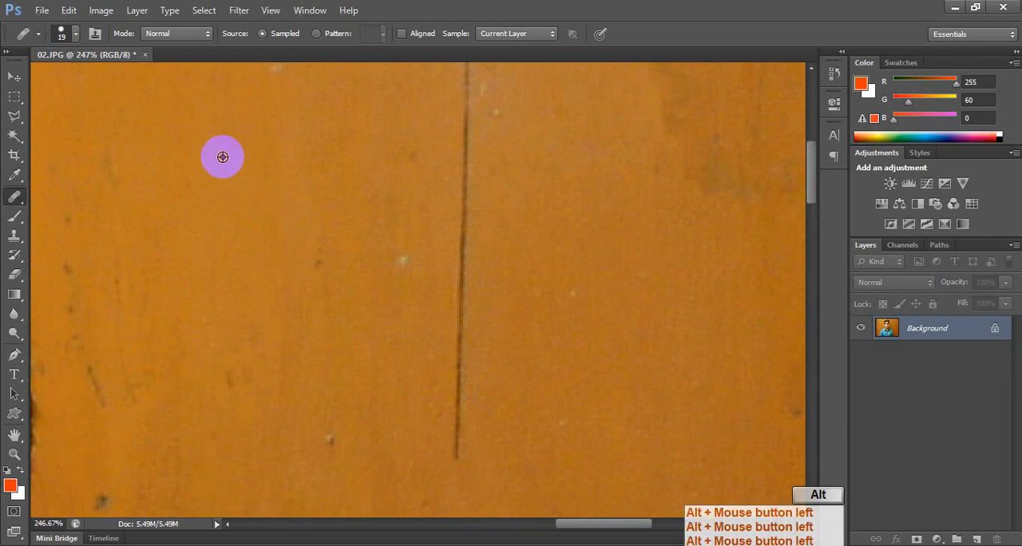
alt+click(222, 173)
alt+click(222, 173)
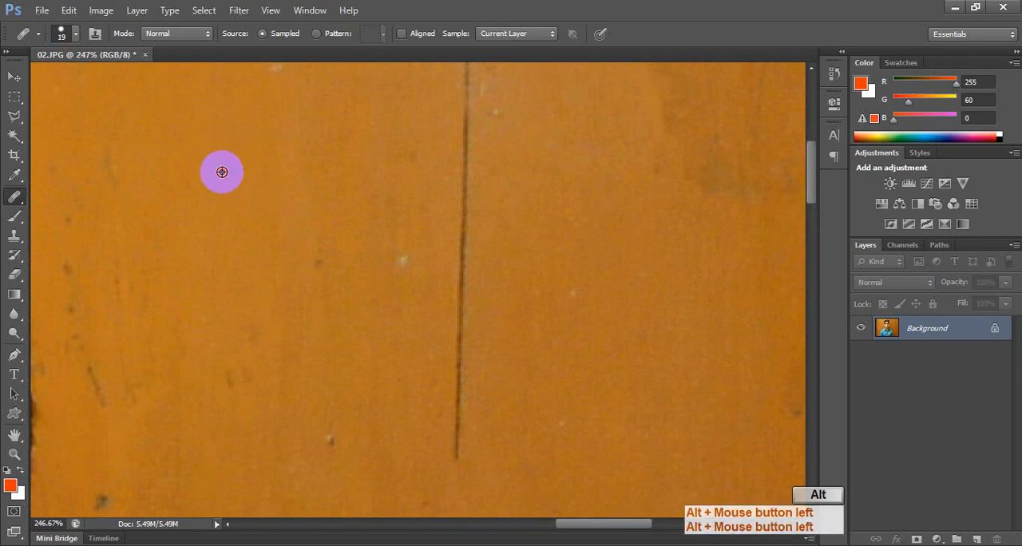
alt+click(222, 173)
right_click(224, 166)
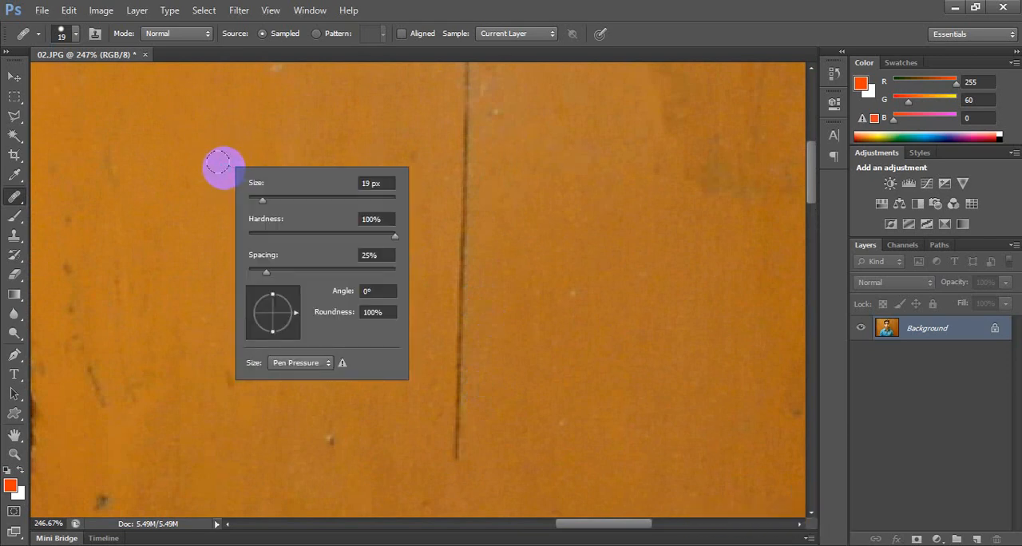
alt+click(226, 186)
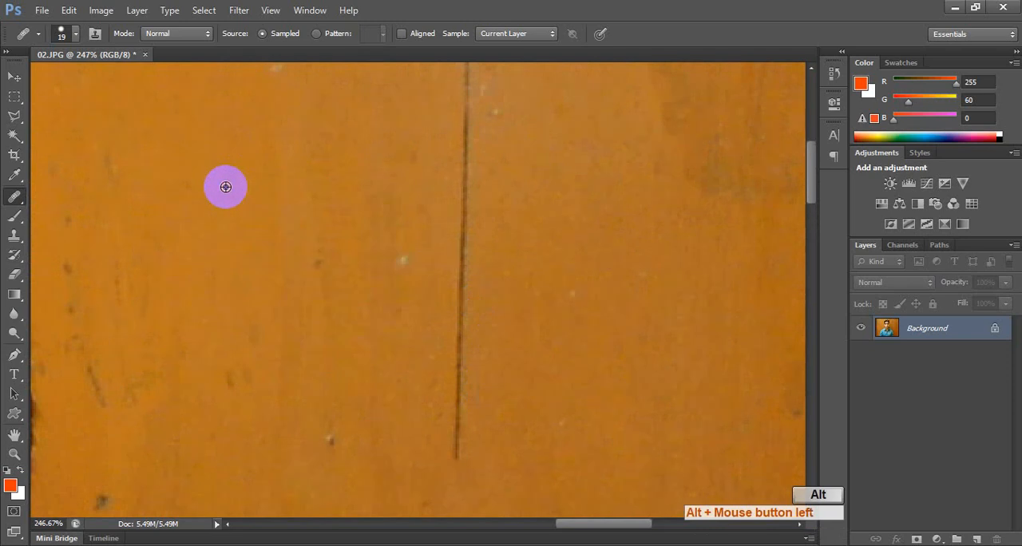
Set the Healing Brush size to 15 px and heal the small dark spot beside the vertical line.
key(])
key(])
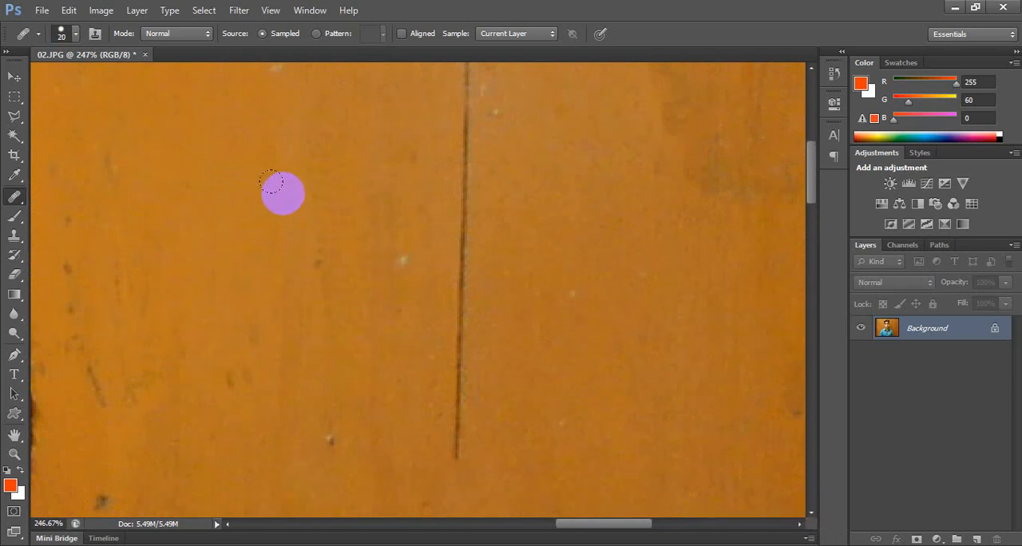
key([)
key([)
key([)
key(])
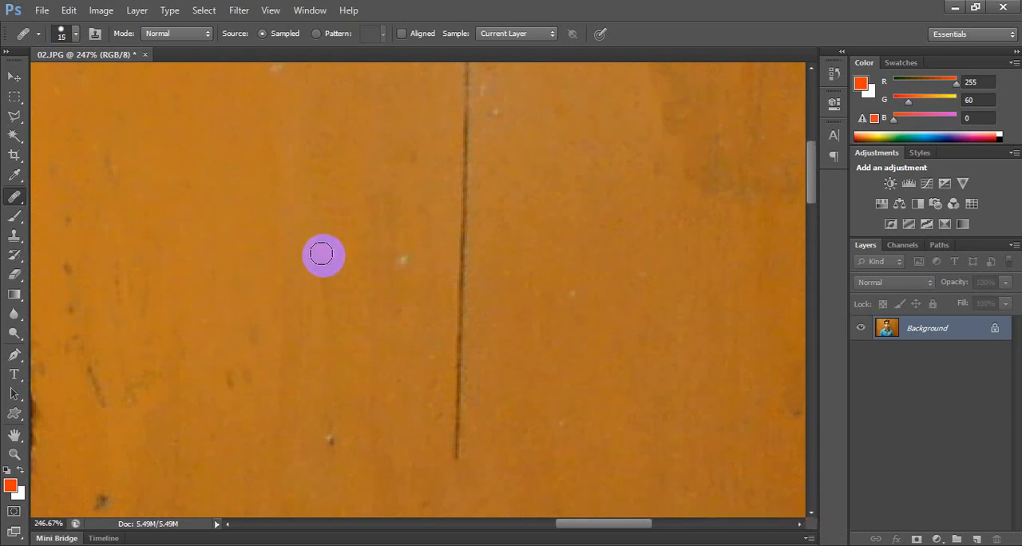
drag(321, 256, 317, 282)
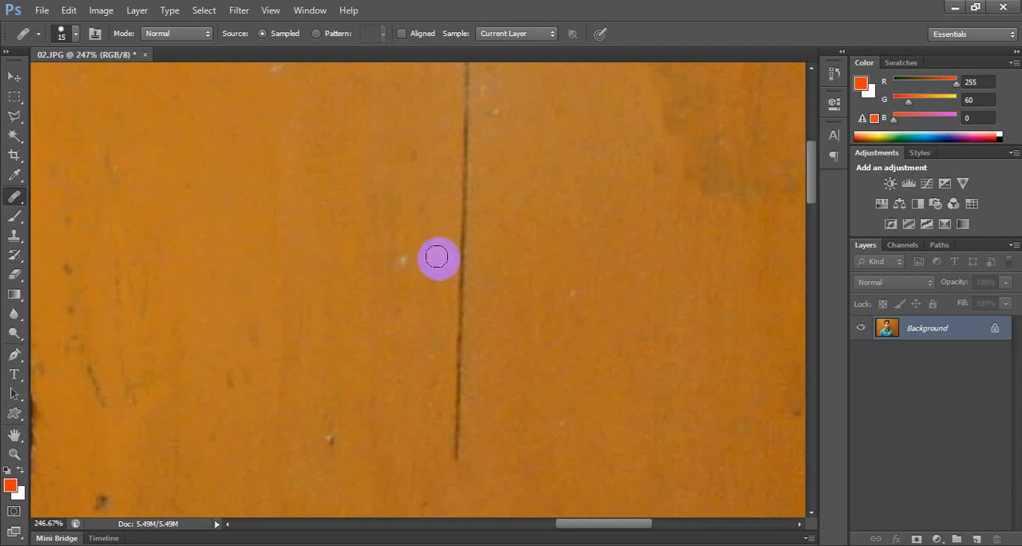
Heal the white speck, the small bump and the faint dark marks on the wood left of the vertical line.
click(404, 265)
click(385, 262)
alt+click(354, 434)
click(336, 439)
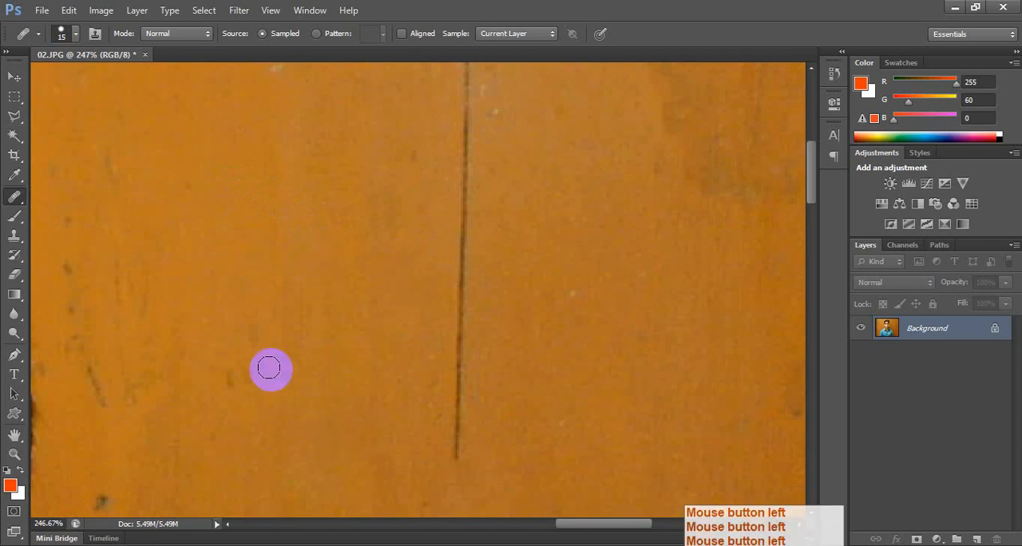
alt+click(239, 354)
click(232, 380)
Reduce the Healing Brush to 9 px and sample clean skin on the upper cheek on the photo's left side.
key(space)
drag(302, 328, 511, 333)
drag(164, 335, 463, 319)
drag(270, 318, 455, 84)
drag(333, 415, 379, 155)
drag(272, 353, 322, 205)
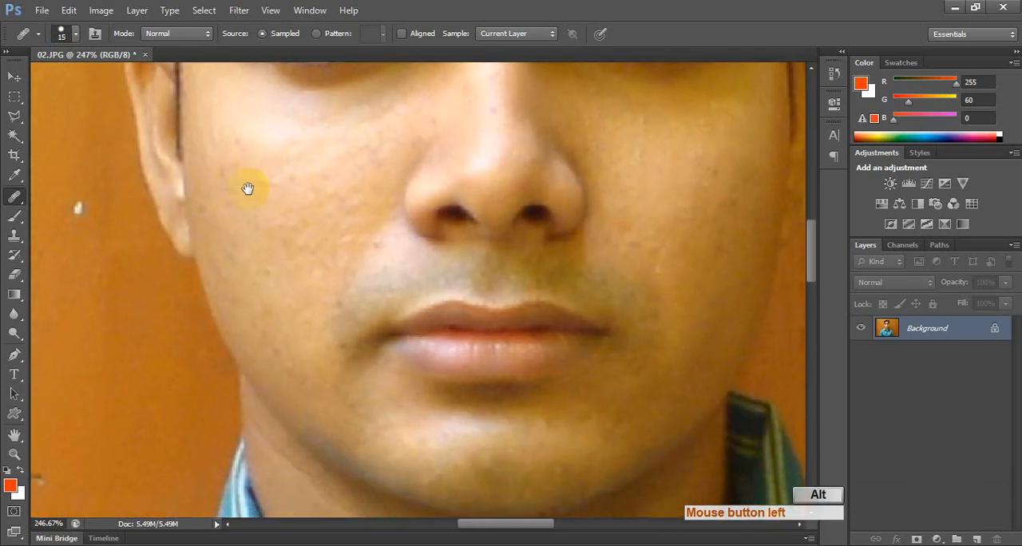
scroll(250, 187, up, 2)
drag(261, 193, 250, 280)
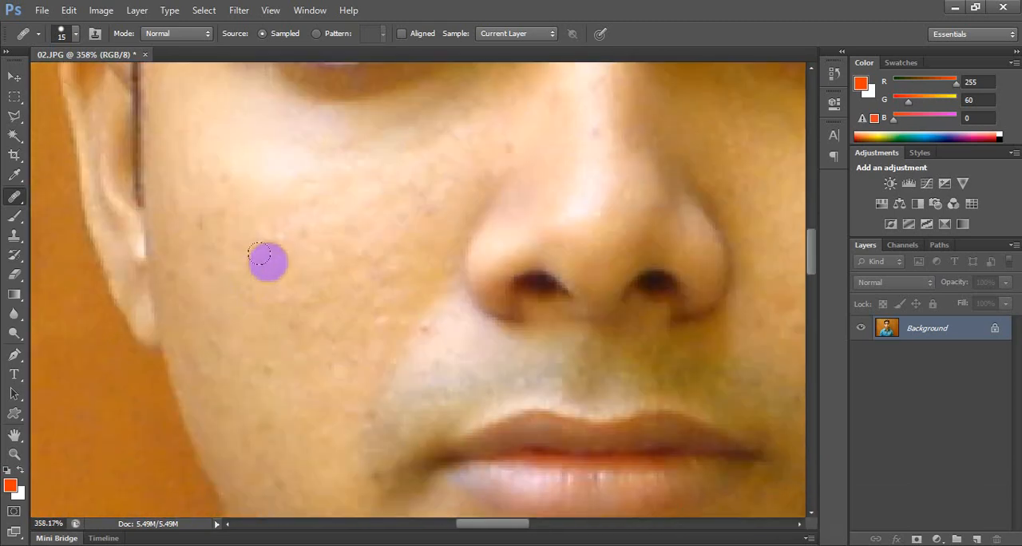
key(bracketleft)
key(bracketleft)
key(alt)
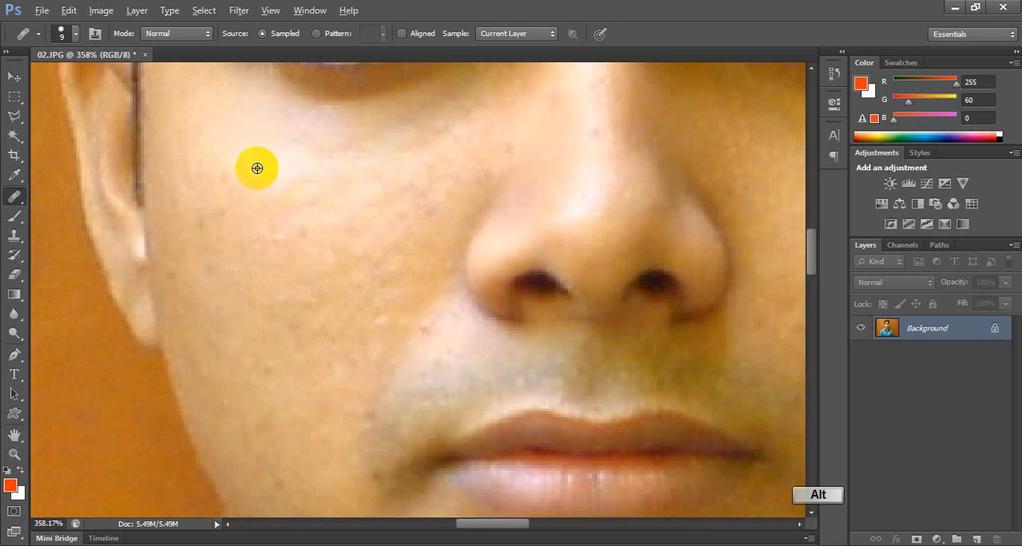
alt+click(257, 167)
Heal the small spots on the upper cheek near the ear with the sampled skin.
click(216, 190)
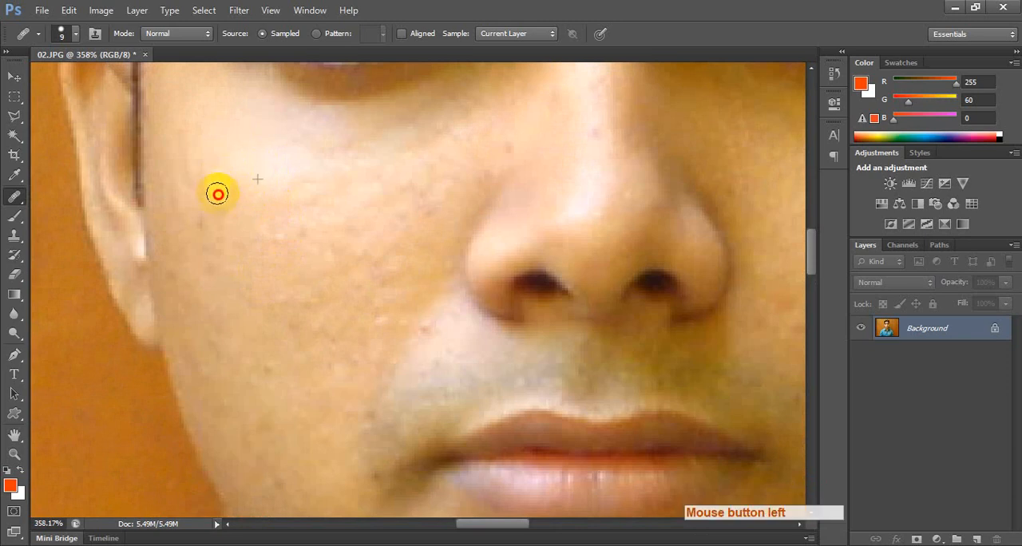
click(209, 177)
click(211, 176)
click(250, 187)
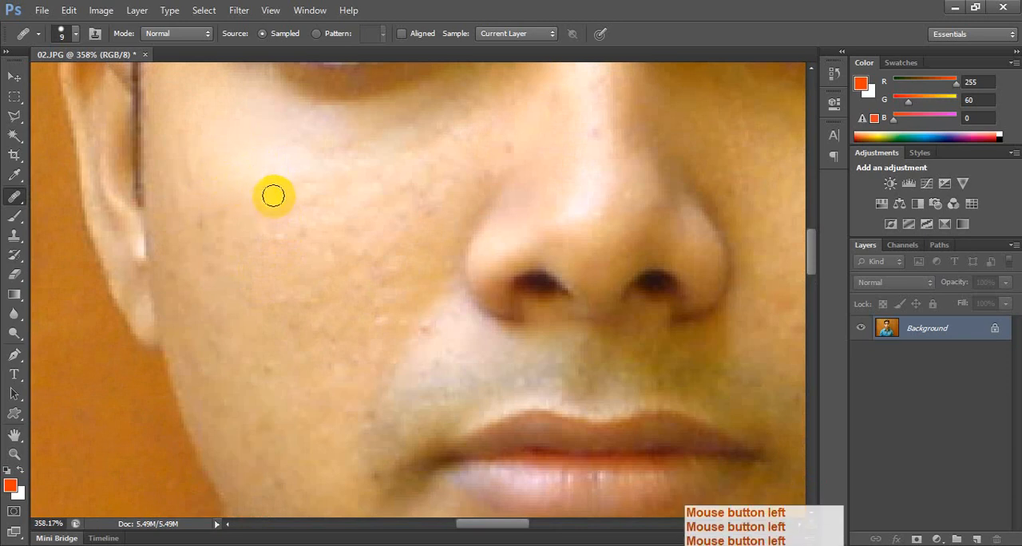
click(269, 199)
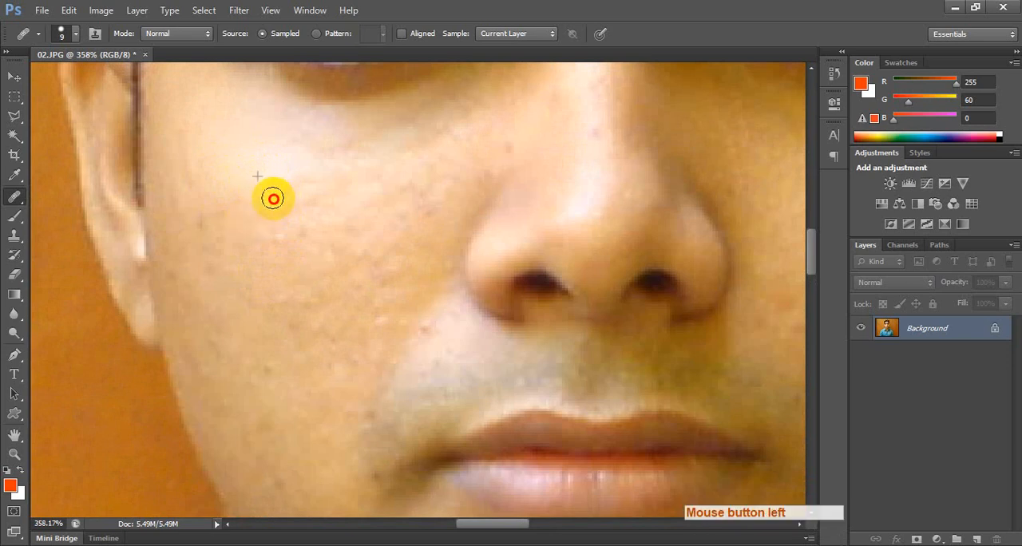
click(285, 189)
click(282, 192)
click(221, 187)
click(215, 197)
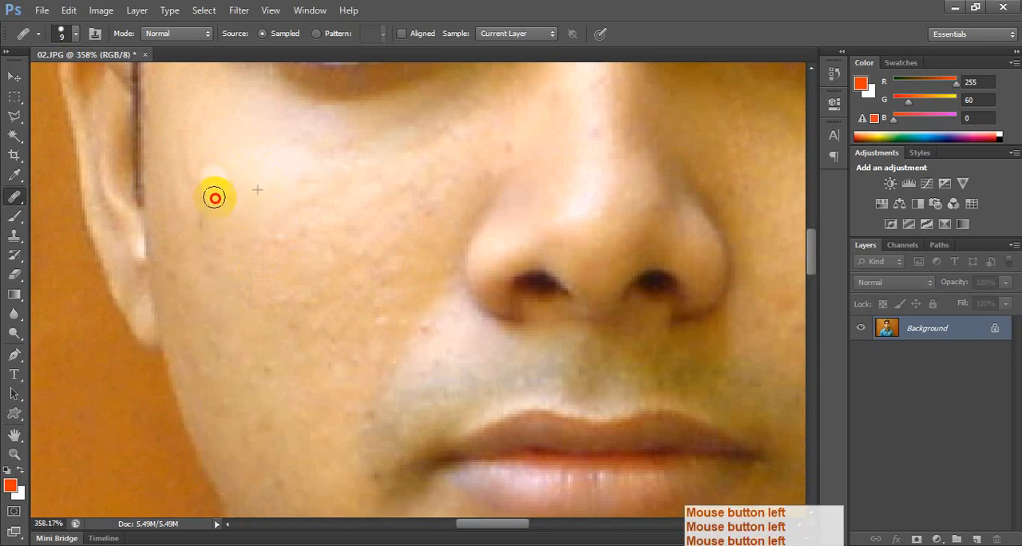
click(203, 198)
click(203, 224)
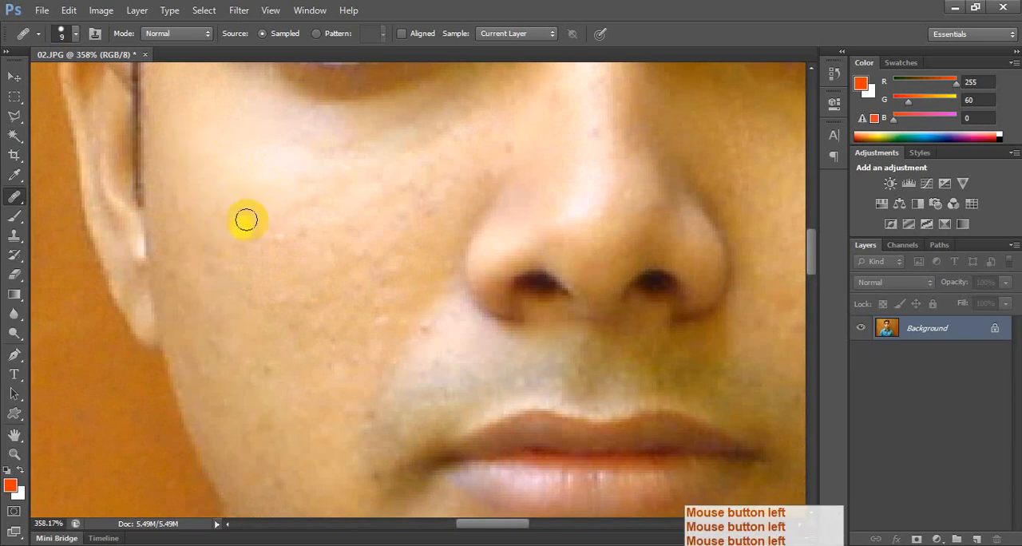
Heal the spots and rough skin texture below the eye and across the middle of the same cheek.
click(293, 148)
click(296, 157)
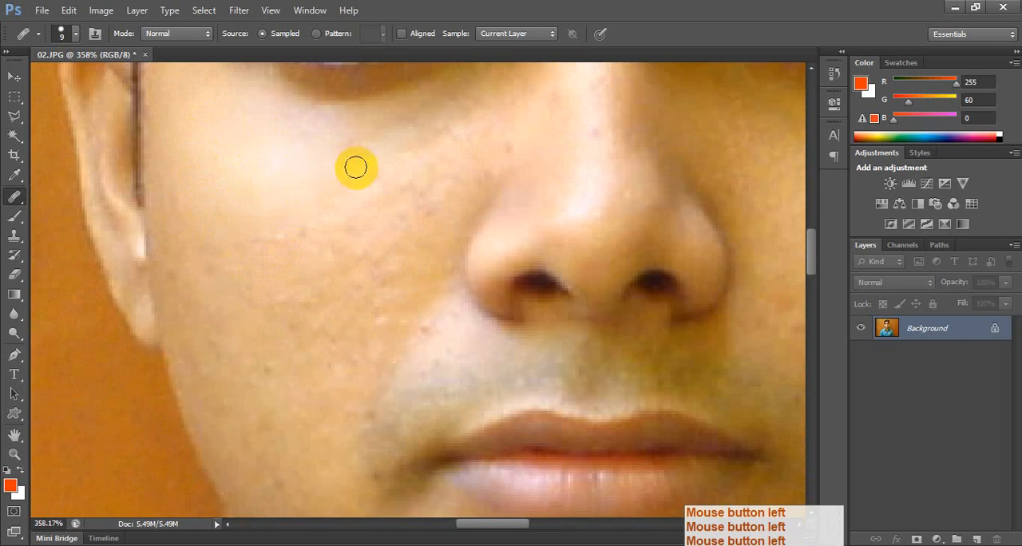
click(365, 174)
click(354, 212)
mouse_move(299, 243)
mouse_down()
mouse_move(285, 252)
mouse_move(333, 218)
mouse_up()
click(321, 243)
drag(323, 263, 342, 225)
drag(285, 250, 311, 218)
drag(244, 284, 255, 250)
drag(179, 194, 186, 243)
mouse_move(205, 260)
mouse_down()
mouse_move(230, 282)
mouse_move(203, 312)
mouse_move(197, 304)
mouse_up()
mouse_move(263, 242)
mouse_down()
mouse_move(264, 277)
mouse_move(265, 239)
mouse_up()
mouse_move(367, 205)
mouse_down()
mouse_move(351, 224)
mouse_move(413, 173)
mouse_up()
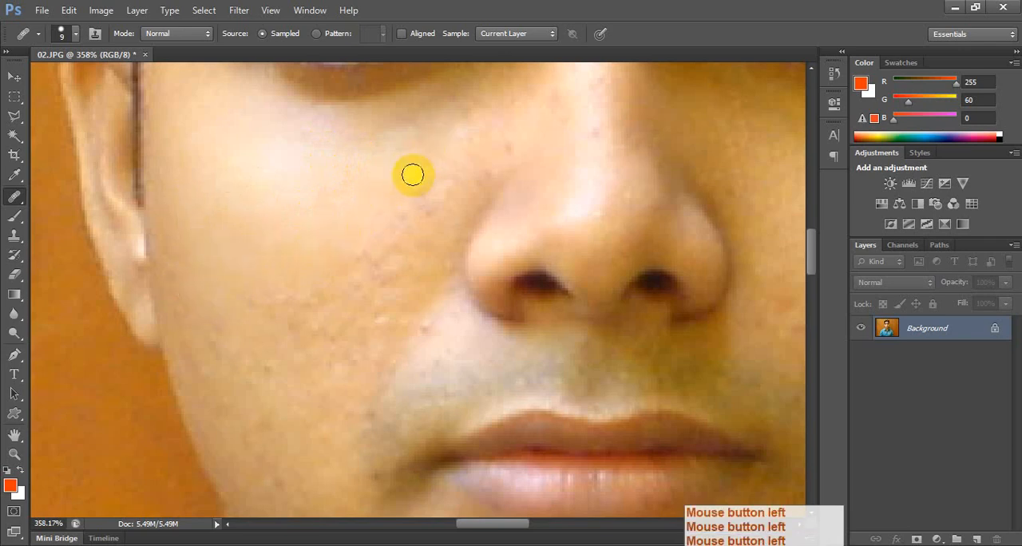
Enlarge the Healing Brush to 15 px and smooth the remaining blemishes on the lower cheek and beside the nose.
mouse_move(289, 283)
mouse_down()
mouse_move(277, 312)
mouse_move(272, 299)
mouse_move(254, 325)
mouse_up()
key(bracketright)
key(bracketright)
drag(376, 223, 354, 252)
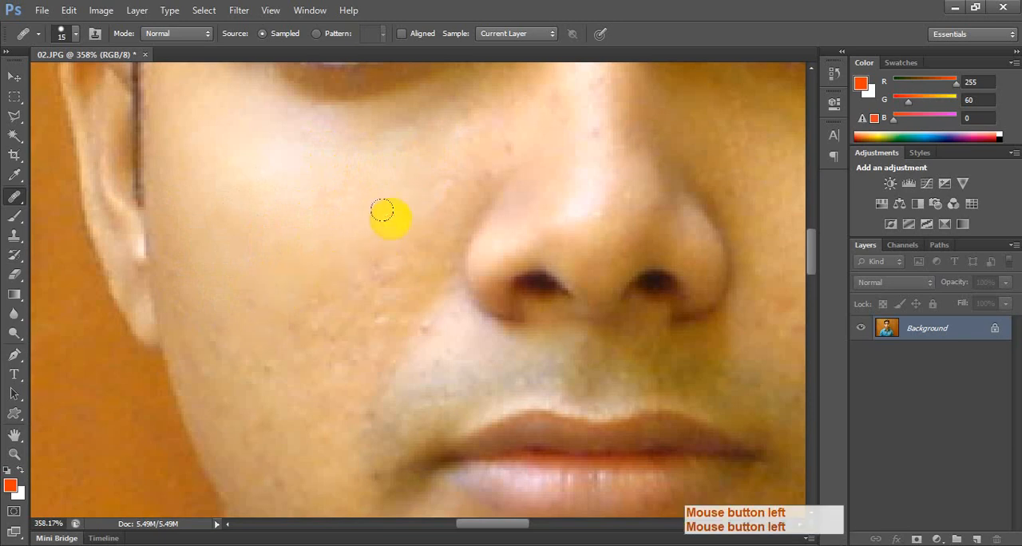
drag(330, 289, 317, 313)
drag(297, 284, 279, 294)
mouse_move(226, 249)
mouse_down()
mouse_move(204, 219)
mouse_move(200, 301)
mouse_move(188, 279)
mouse_move(210, 300)
mouse_up()
drag(428, 147, 389, 174)
drag(503, 142, 463, 163)
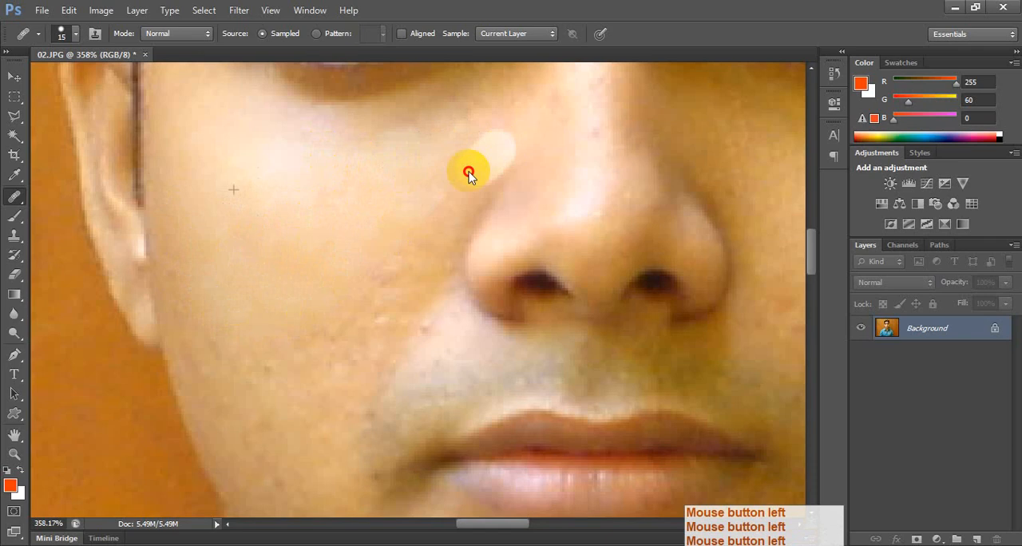
drag(384, 248, 348, 290)
drag(310, 328, 281, 349)
Switch to the Spot Healing Brush for the wooden background and set its size to 41 px.
scroll(376, 313, down, 4)
key(space)
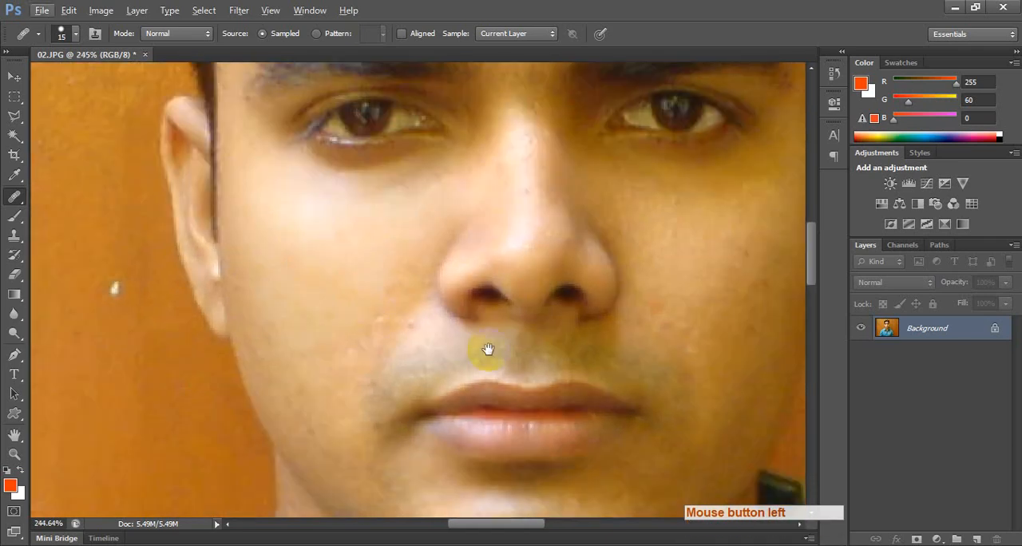
mouse_move(549, 362)
mouse_down()
mouse_move(363, 397)
mouse_move(435, 377)
mouse_move(436, 390)
mouse_up()
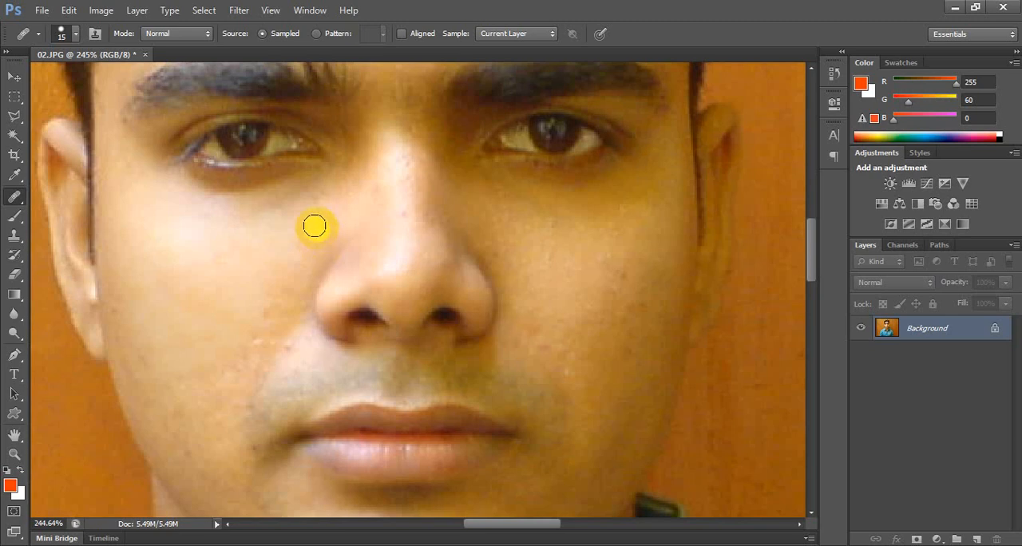
key(space)
mouse_move(428, 312)
mouse_down()
mouse_move(458, 317)
mouse_move(431, 306)
mouse_move(388, 311)
mouse_up()
drag(546, 359, 144, 432)
drag(750, 152, 457, 492)
mouse_move(351, 191)
mouse_down()
mouse_move(494, 384)
mouse_move(562, 231)
mouse_up()
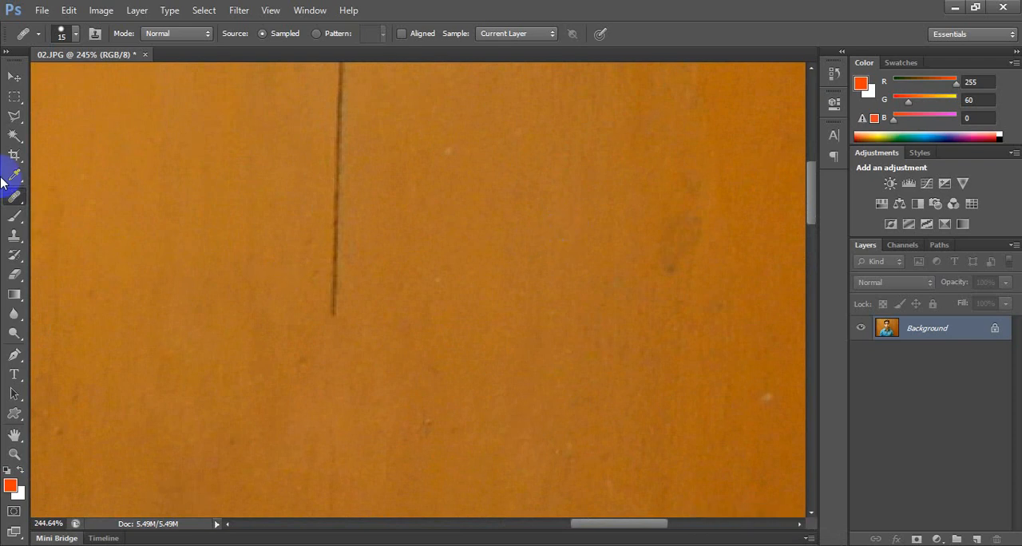
right_click(15, 196)
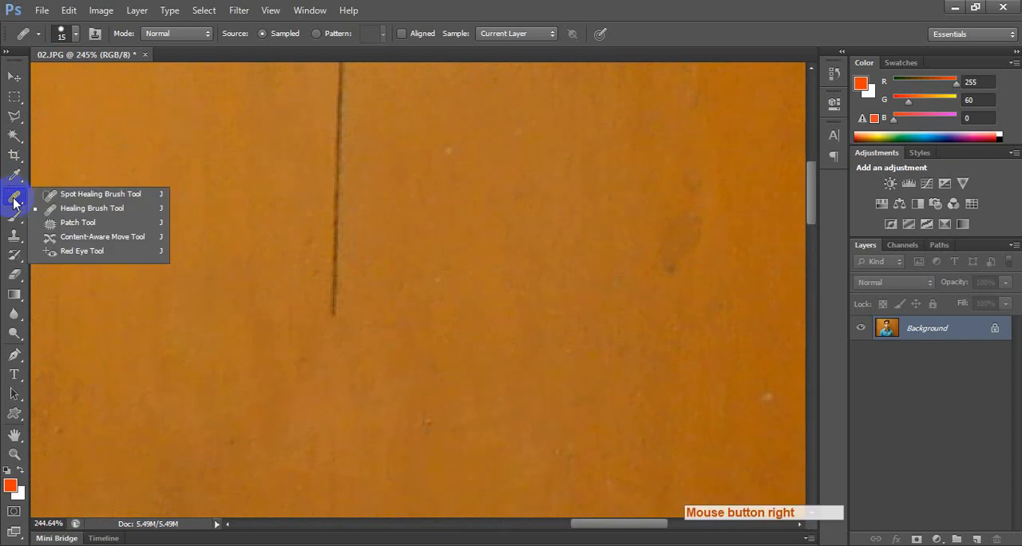
click(92, 194)
right_click(207, 150)
click(251, 182)
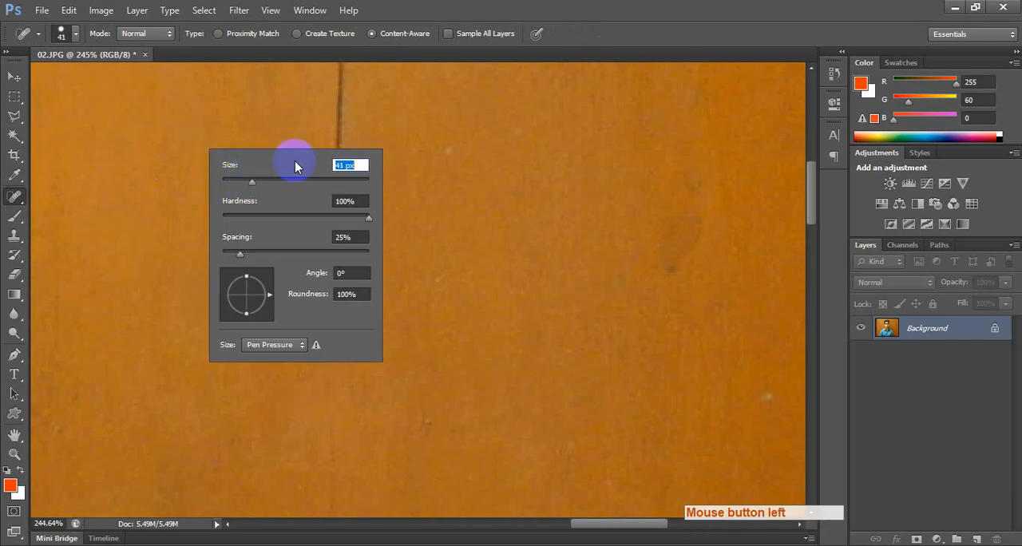
Remove the lower part of the dark vertical line and the dark stain on the wood to its right.
mouse_move(337, 130)
mouse_down()
mouse_move(331, 172)
mouse_move(365, 281)
mouse_move(344, 309)
mouse_up()
drag(618, 248, 620, 296)
drag(689, 231, 694, 218)
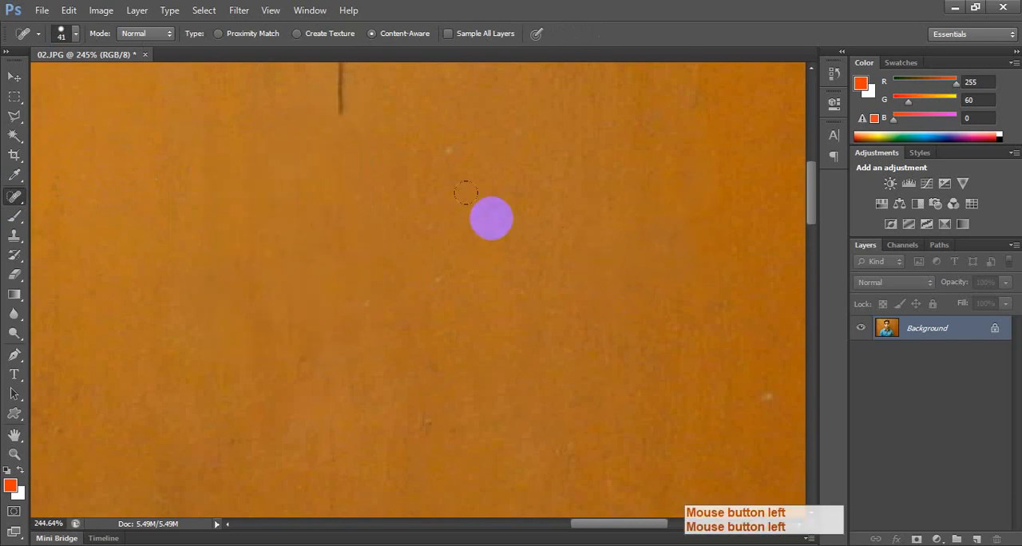
Remove a further section of the dark line's lower end and the small pale speck below it.
mouse_move(407, 210)
mouse_down()
mouse_move(454, 379)
mouse_move(390, 258)
mouse_move(397, 166)
mouse_up()
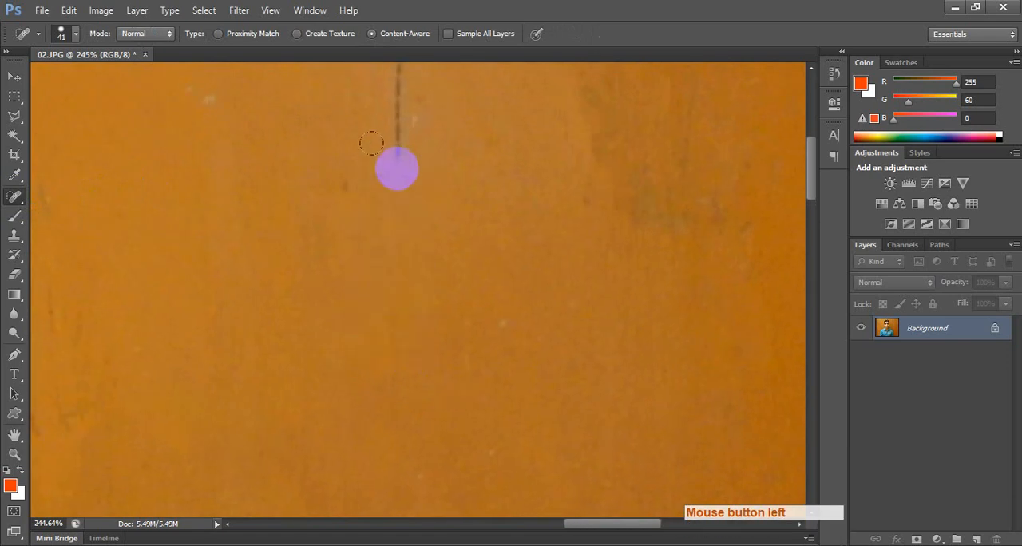
drag(399, 130, 402, 182)
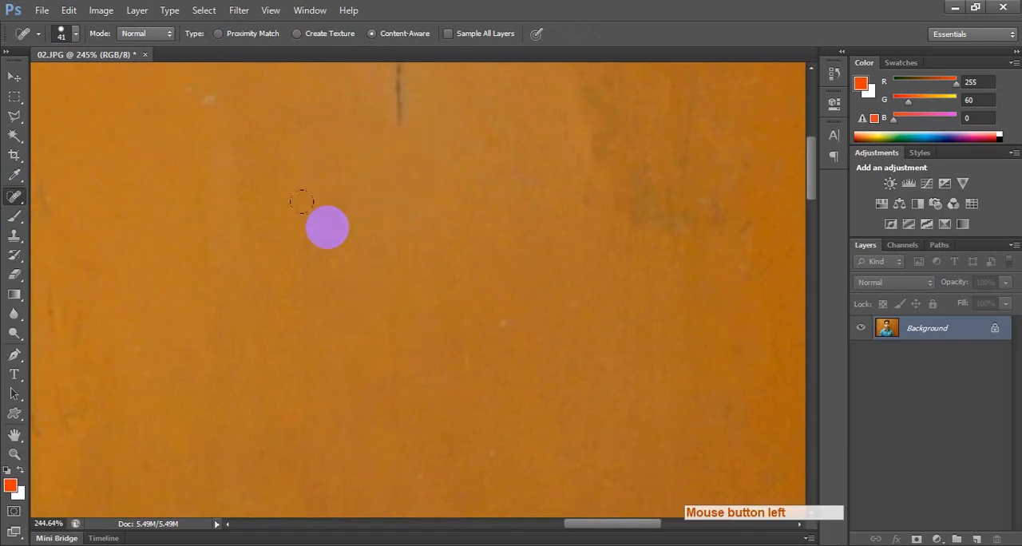
drag(495, 297, 518, 317)
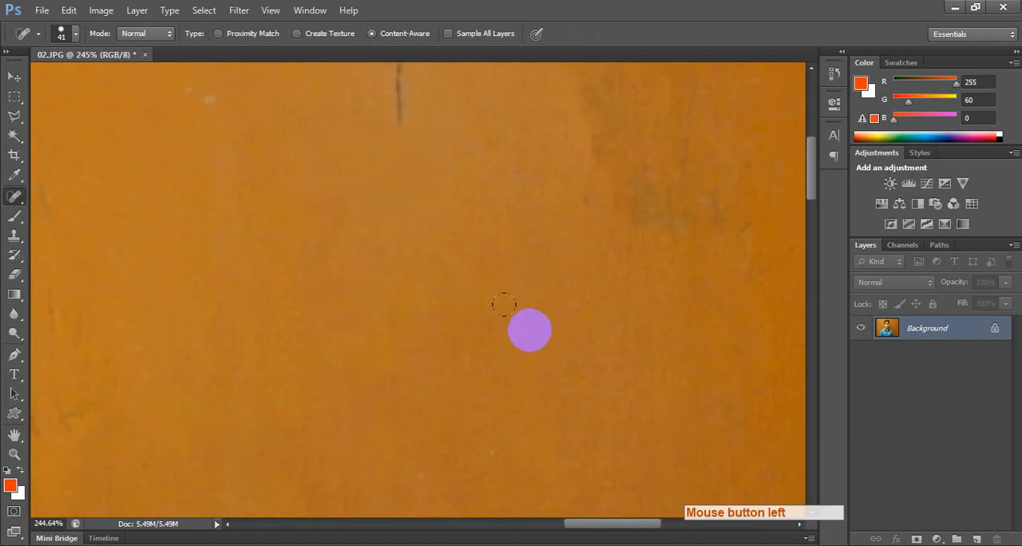
Return to the subject's face and enlarge the Spot Healing Brush to 80 px.
key(space)
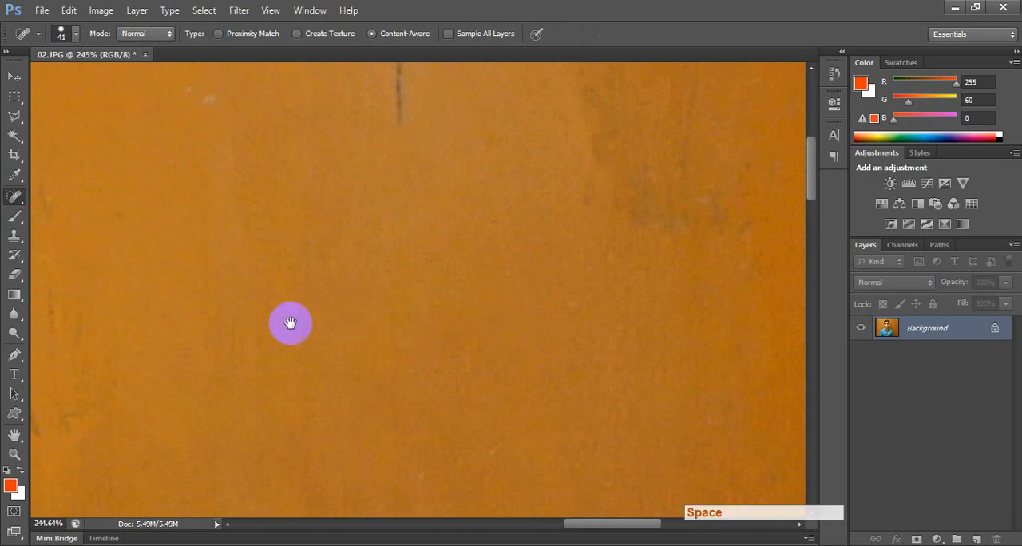
drag(290, 324, 479, 319)
drag(280, 308, 347, 296)
mouse_move(351, 391)
mouse_down()
mouse_move(276, 314)
mouse_move(373, 283)
mouse_up()
scroll(289, 281, down, 4)
key(space)
key(bracketright)
key(bracketright)
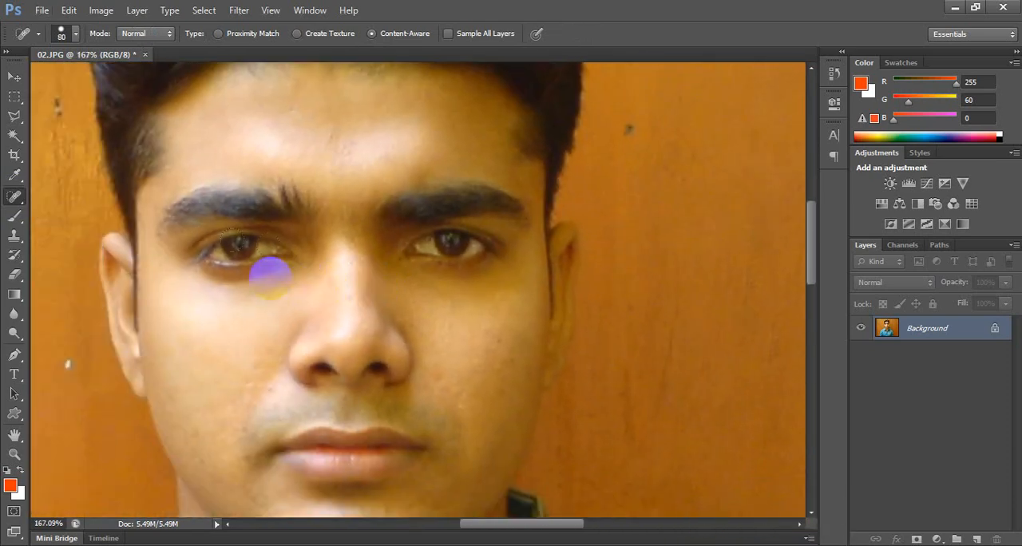
Try the Spot Healing Brush in broad strokes over both eyes and over the nose and mouth area, undoing each attempt.
mouse_move(198, 254)
mouse_down()
mouse_move(498, 246)
mouse_move(177, 246)
mouse_move(466, 235)
mouse_up()
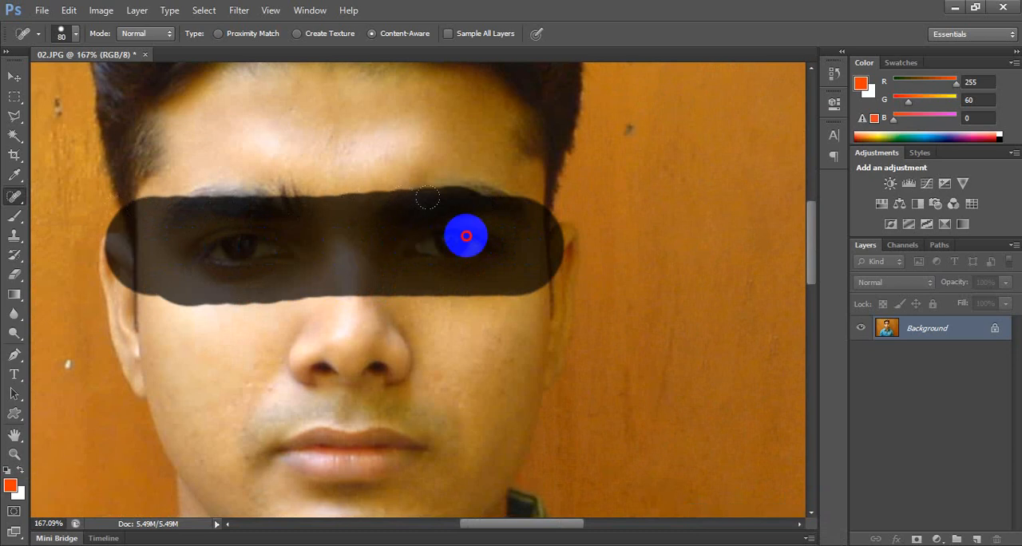
drag(466, 235, 464, 235)
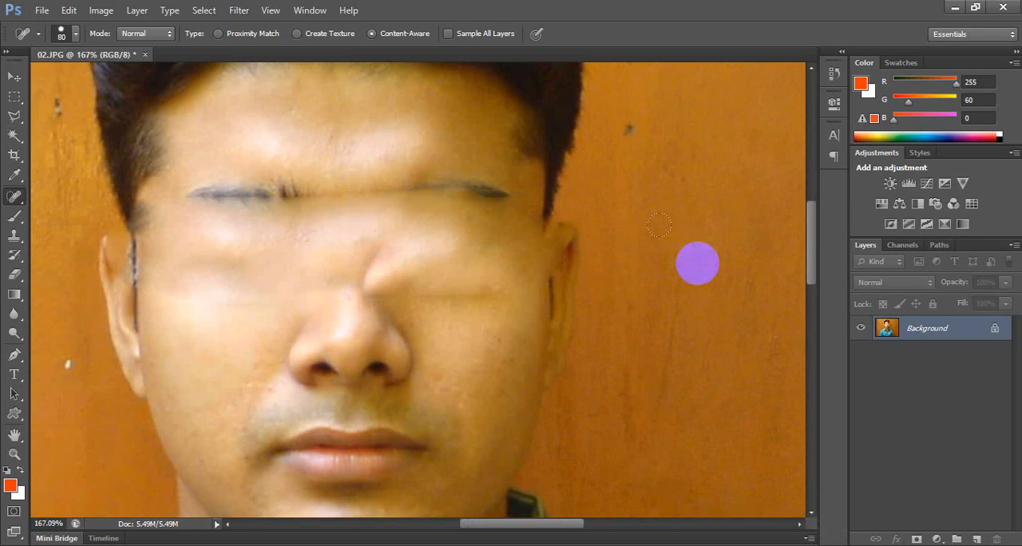
key(ctrl+alt+z)
mouse_move(419, 367)
mouse_down()
mouse_move(199, 377)
mouse_move(470, 378)
mouse_move(383, 404)
mouse_move(173, 436)
mouse_move(344, 478)
mouse_move(524, 437)
mouse_up()
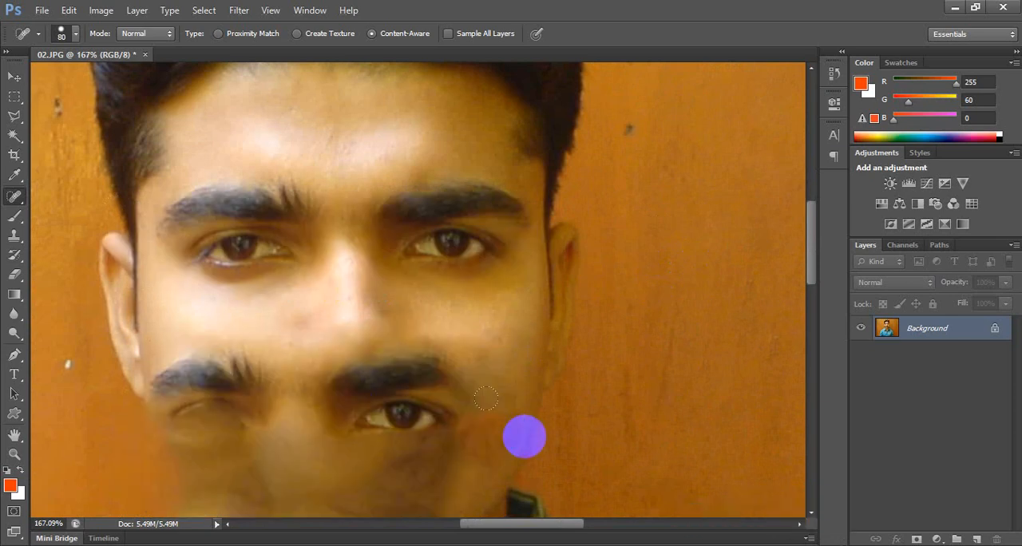
key(ctrl+alt+z)
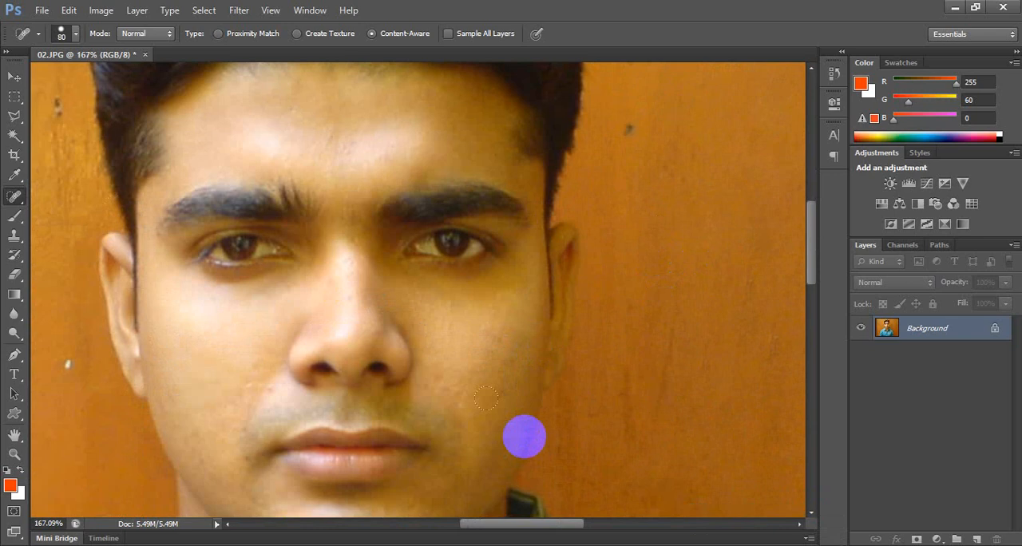
Remove the rest of the dark vertical line, the dark stain and the pale speck along the upper edge of the wooden background.
key(space)
drag(504, 439, 367, 253)
drag(479, 343, 434, 215)
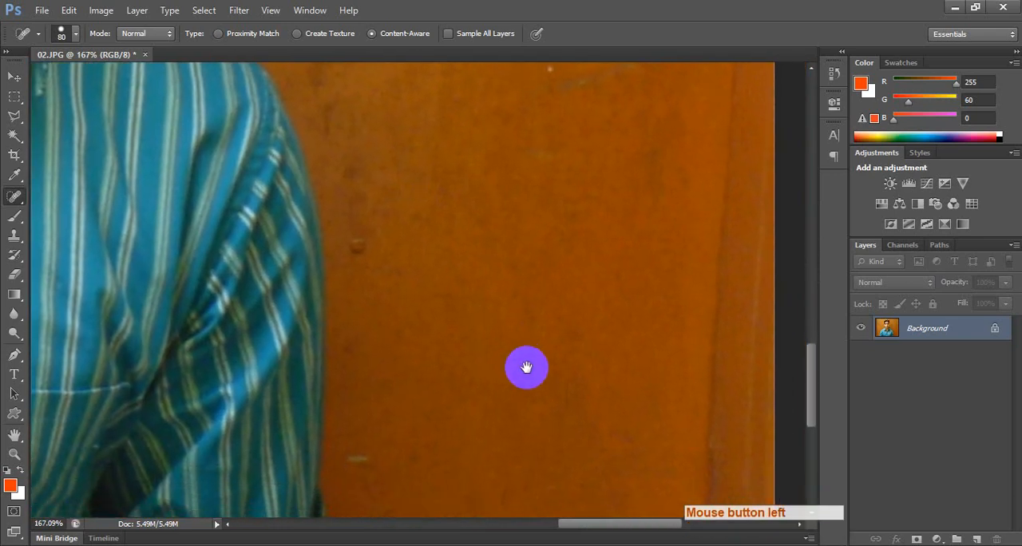
mouse_move(519, 305)
mouse_down()
mouse_move(487, 290)
mouse_move(463, 326)
mouse_move(488, 366)
mouse_move(456, 420)
mouse_up()
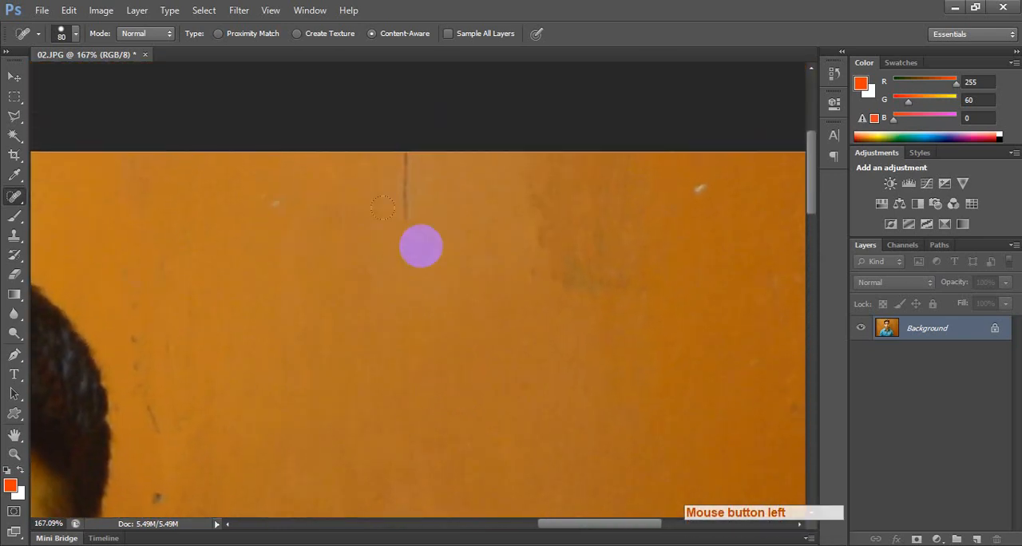
drag(414, 228, 408, 166)
drag(531, 262, 574, 156)
drag(586, 309, 651, 172)
drag(684, 259, 717, 157)
drag(533, 274, 591, 130)
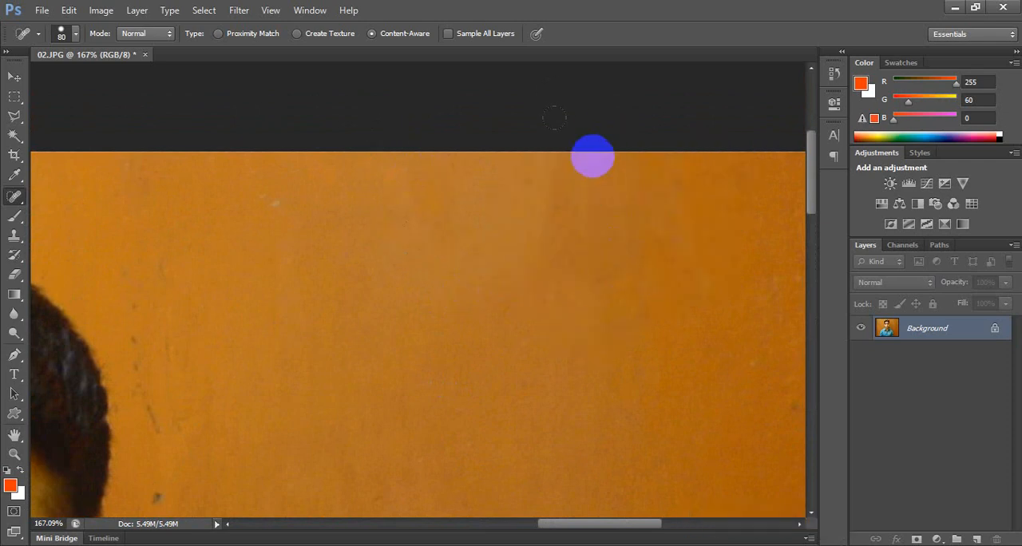
key(space)
drag(210, 372, 507, 110)
drag(215, 388, 397, 228)
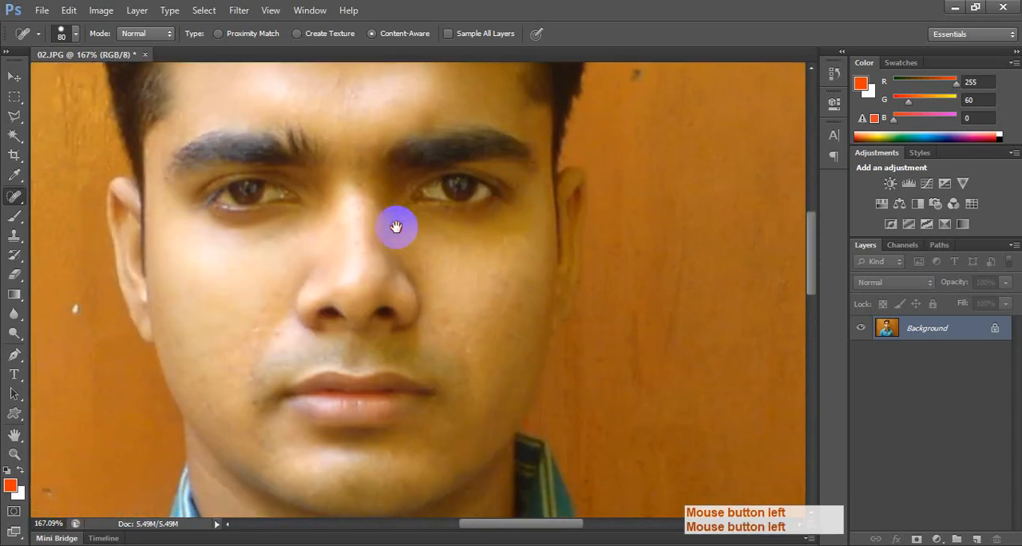
right_click(16, 197)
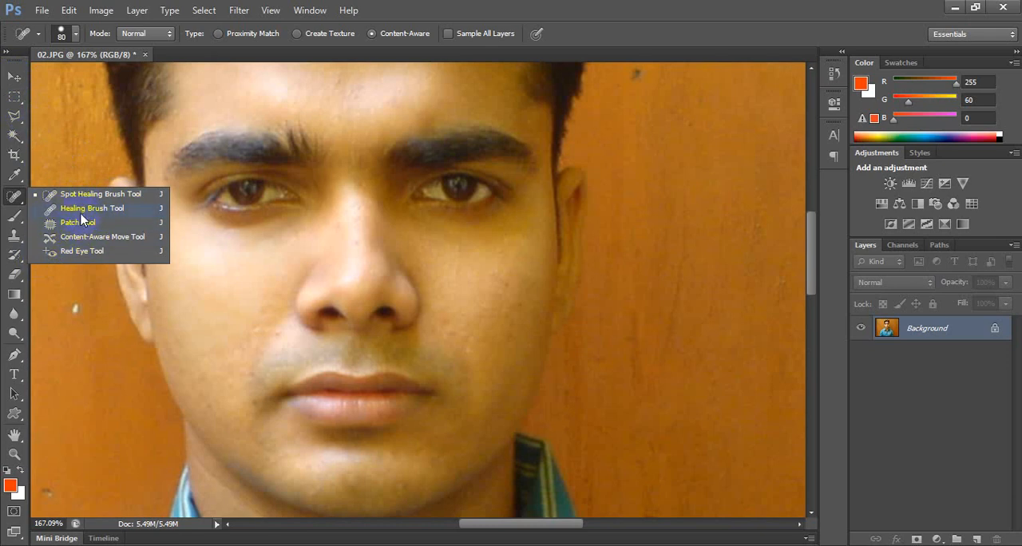
click(15, 80)
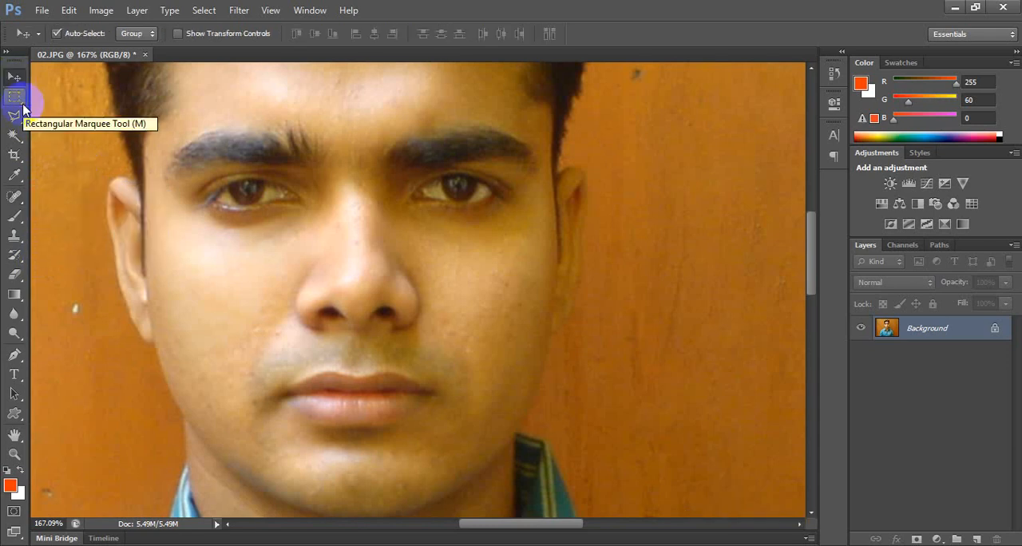
right_click(15, 196)
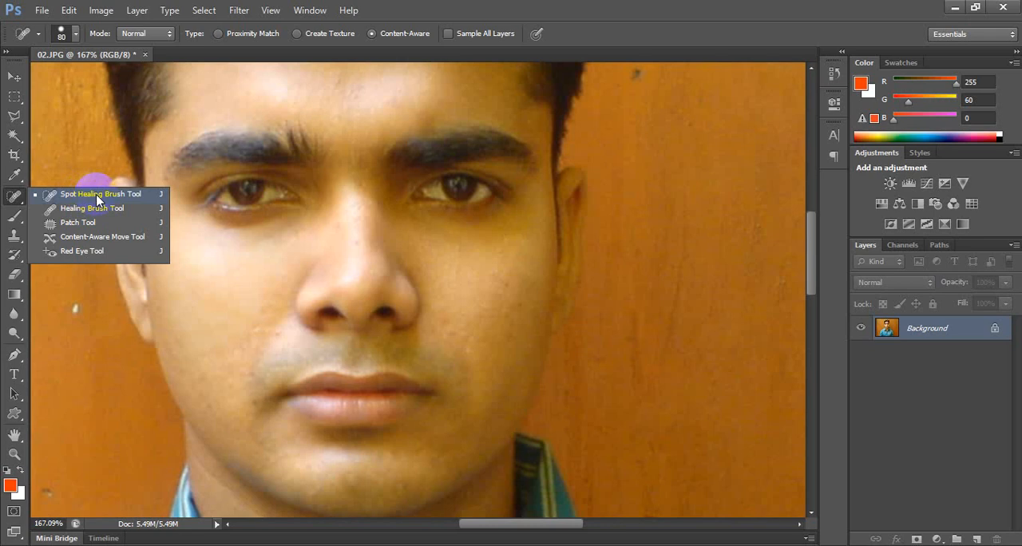
click(12, 78)
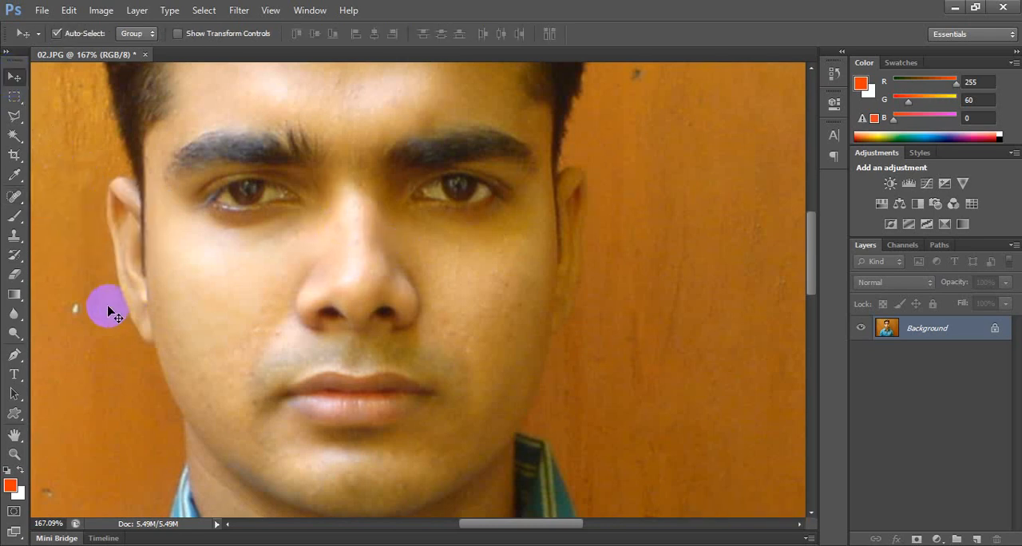
Try the Blur tool at 90 px and 50% strength over the eye and eyebrow on the photo's left side, and undo it.
right_click(15, 316)
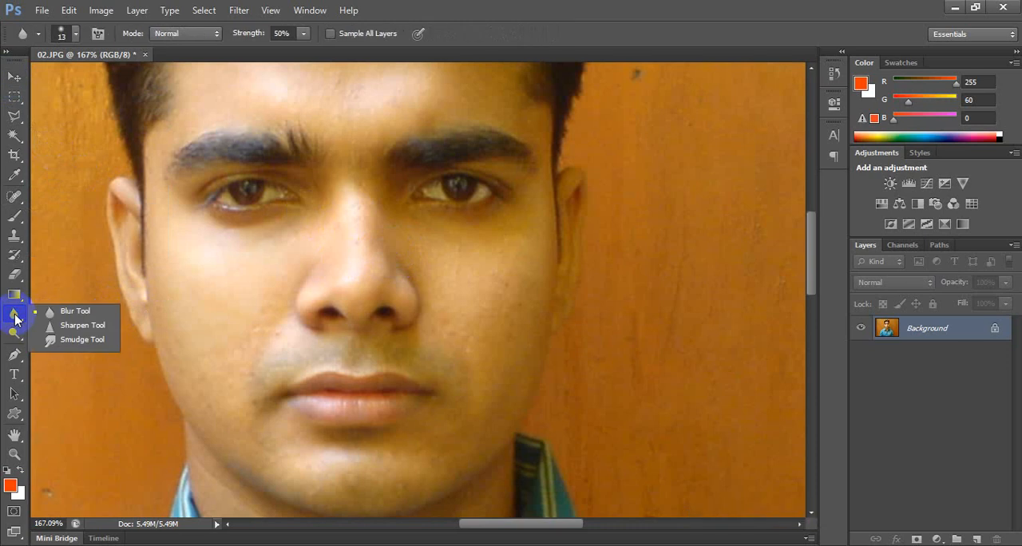
click(80, 312)
mouse_move(221, 291)
mouse_down()
mouse_move(219, 273)
mouse_move(247, 252)
mouse_move(239, 229)
mouse_up()
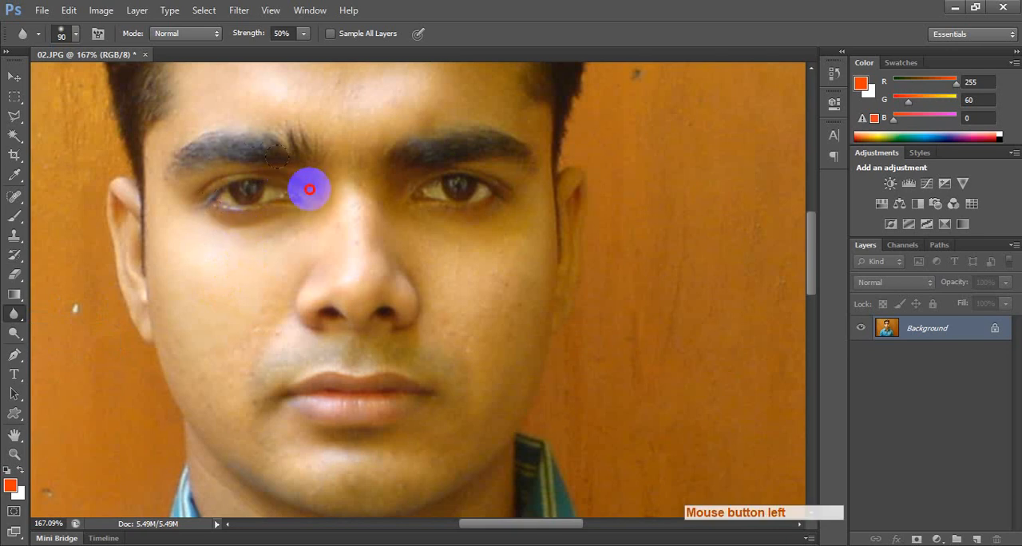
mouse_move(310, 189)
mouse_down()
mouse_move(270, 142)
mouse_move(239, 181)
mouse_move(217, 183)
mouse_move(263, 151)
mouse_move(226, 208)
mouse_move(261, 194)
mouse_up()
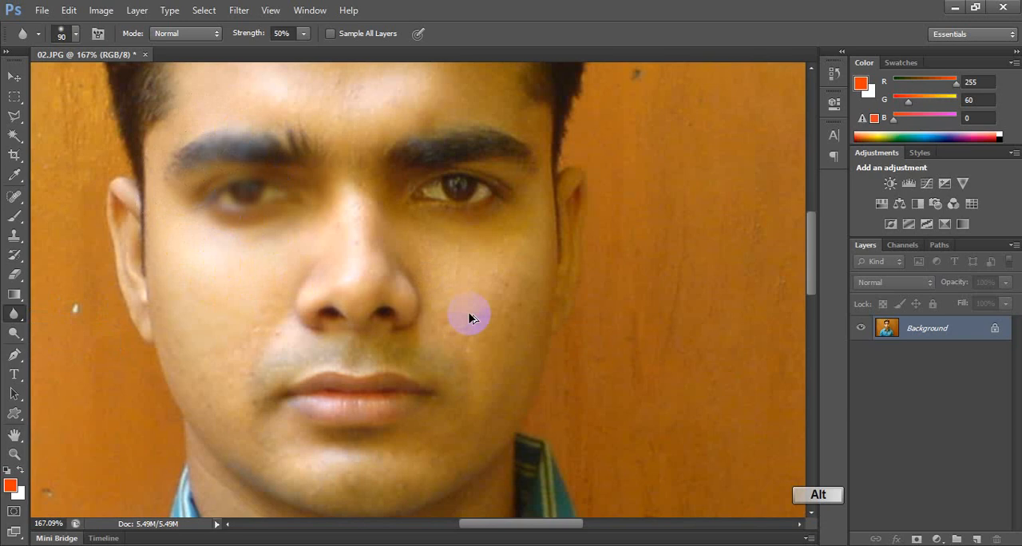
key(ctrl+alt+z)
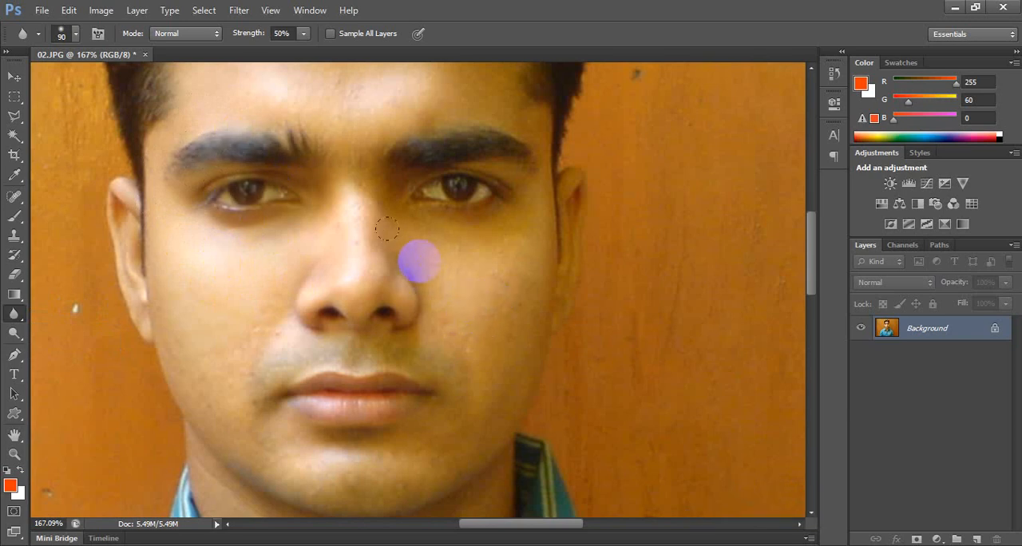
Try a Gaussian Blur with a 5.5-pixel radius on the whole photo, and undo it.
click(238, 11)
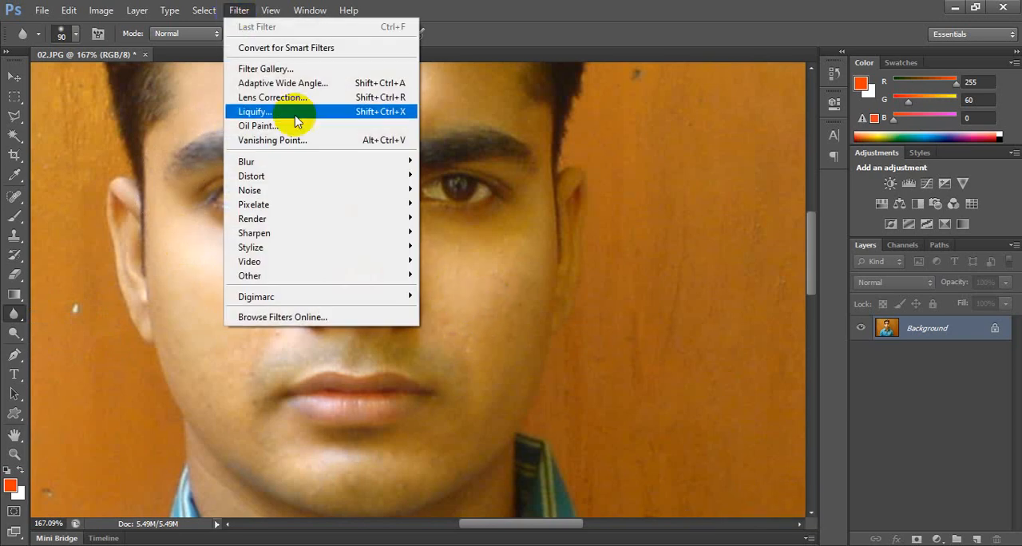
click(318, 162)
click(477, 271)
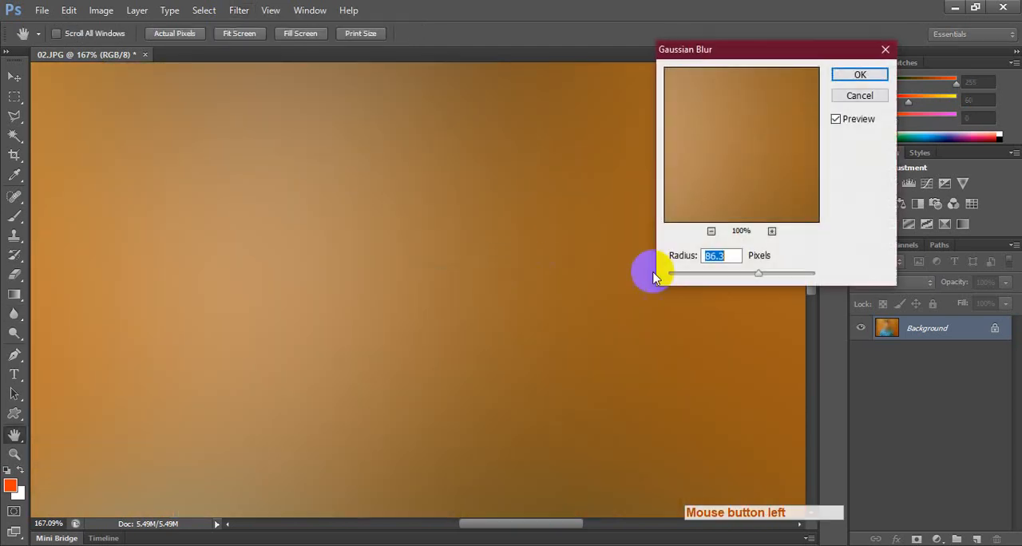
drag(659, 271, 711, 279)
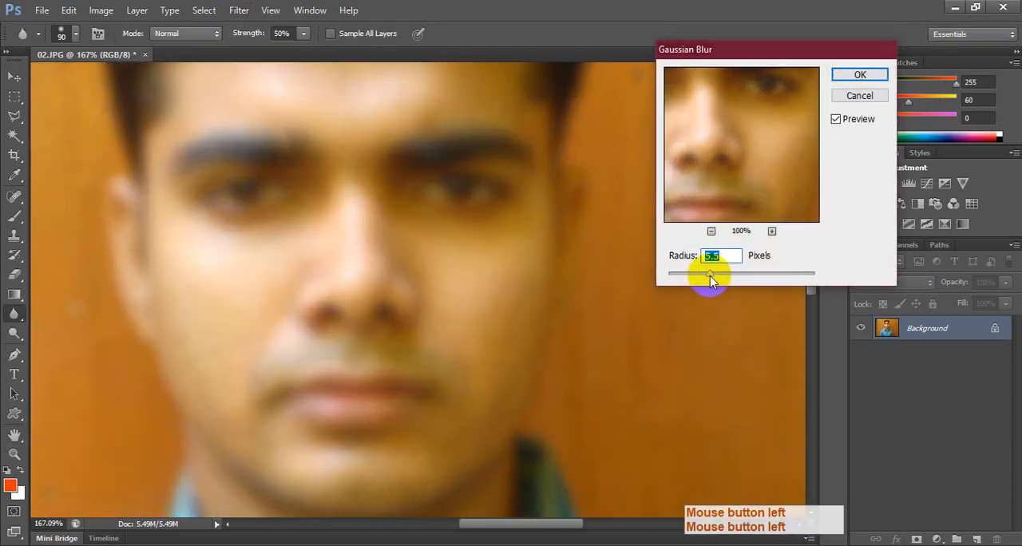
key(Return)
scroll(675, 239, down, 4)
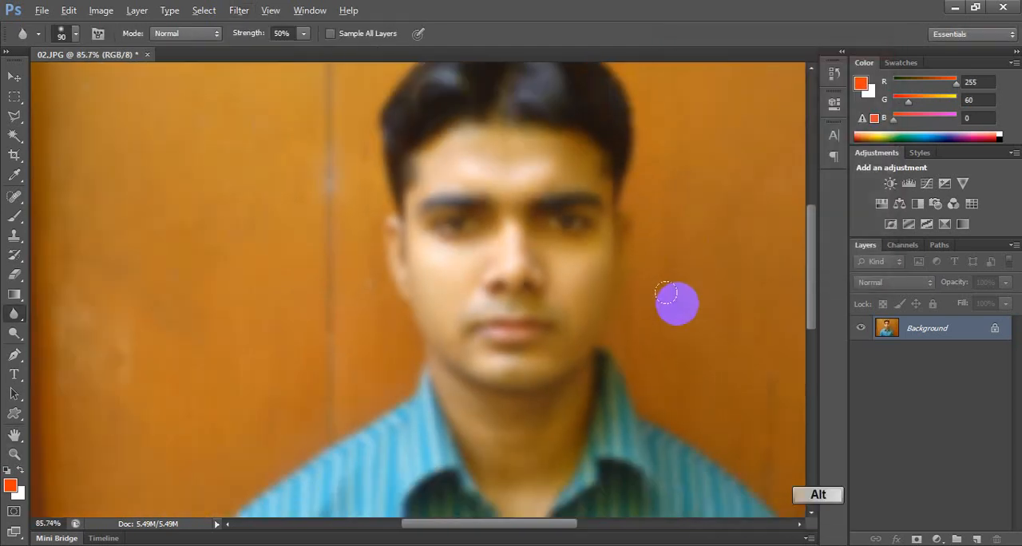
right_click(14, 253)
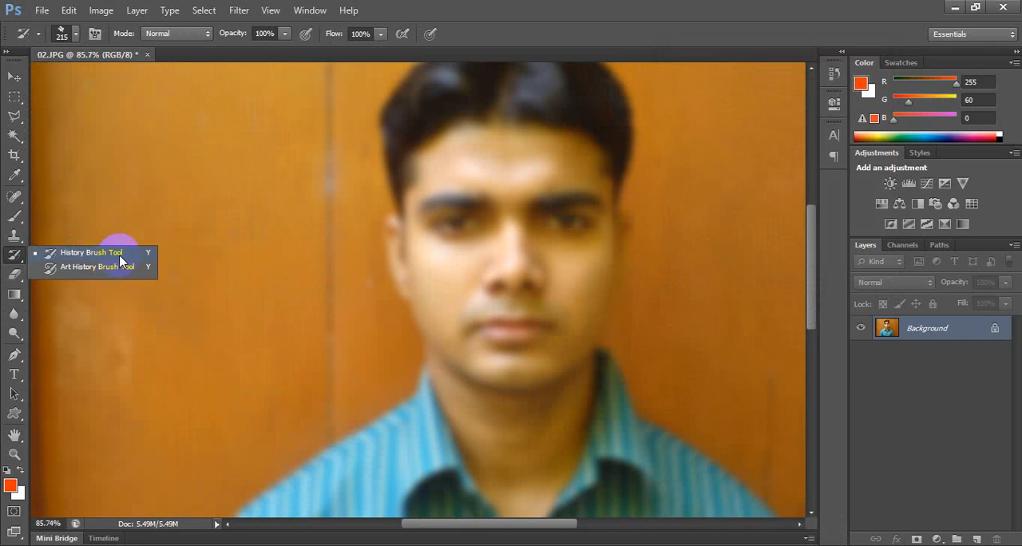
click(14, 76)
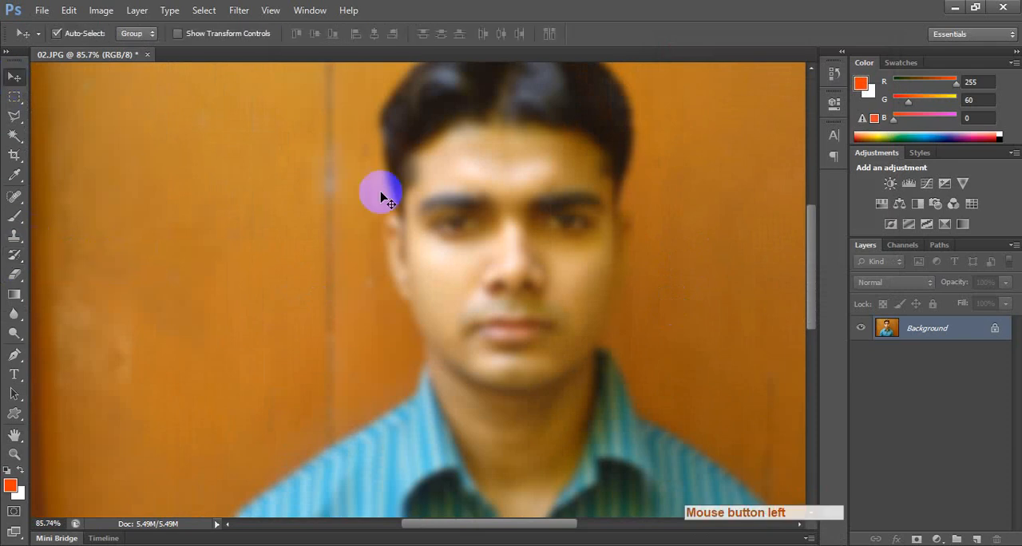
key(ctrl+alt+z)
Try the Sharpen tool at 90 px and 50% strength with repeated strokes across the forehead, and undo the strokes.
scroll(497, 226, up, 7)
drag(489, 272, 335, 237)
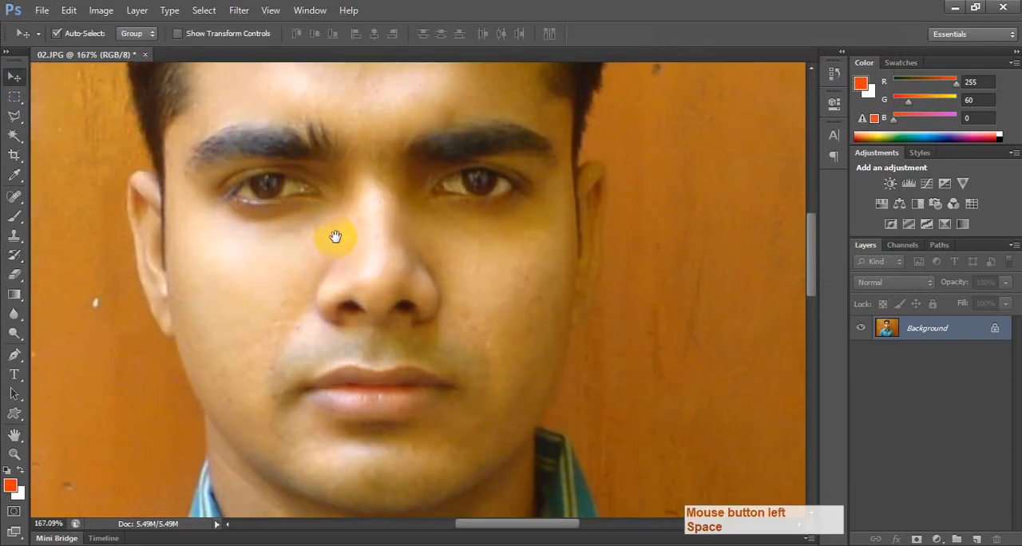
right_click(14, 313)
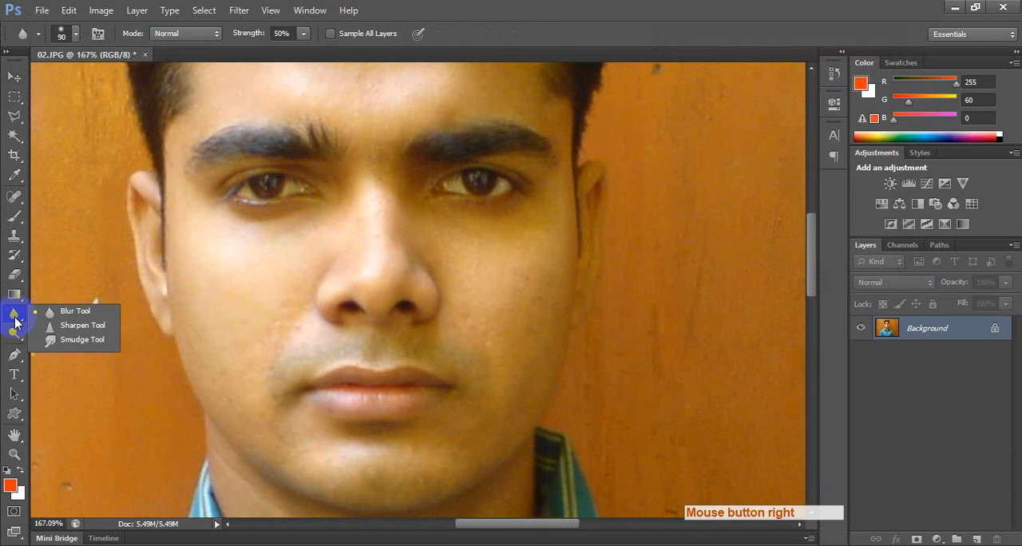
click(99, 326)
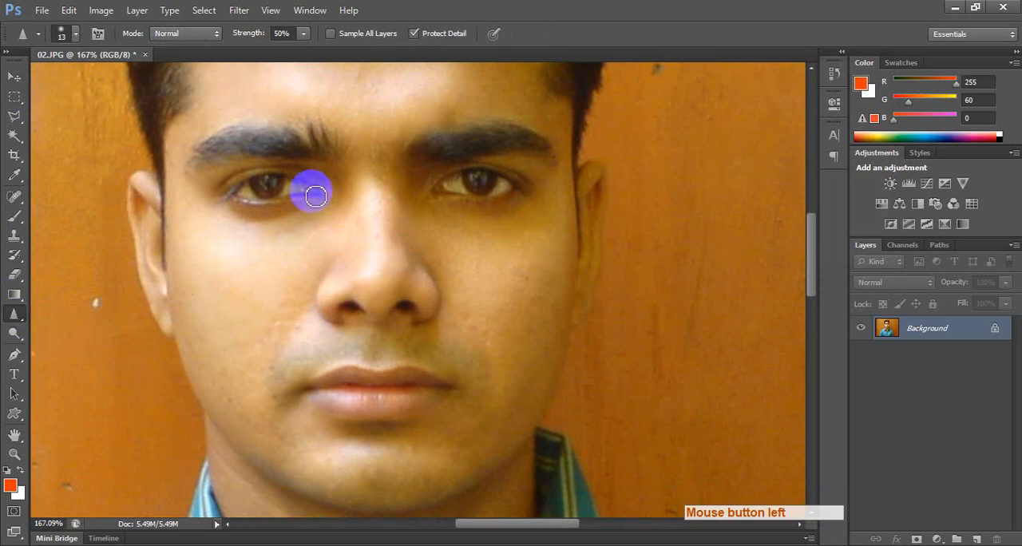
key(bracketright)
key(bracketright)
key(bracketright)
key(bracketright)
key(bracketright)
key(bracketright)
key(bracketright)
key(bracketright)
key(bracketright)
key(bracketright)
key(bracketright)
key(bracketright)
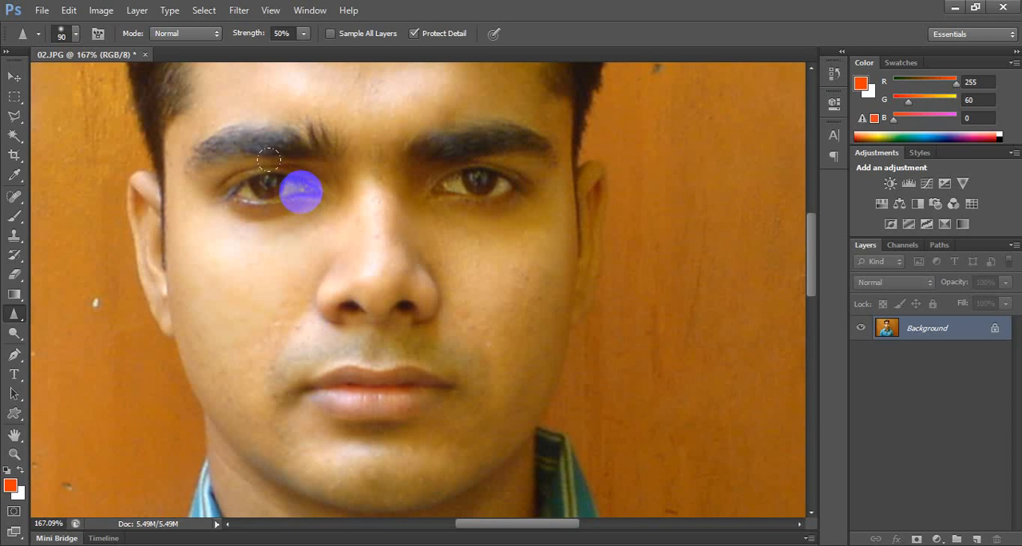
drag(317, 205, 285, 290)
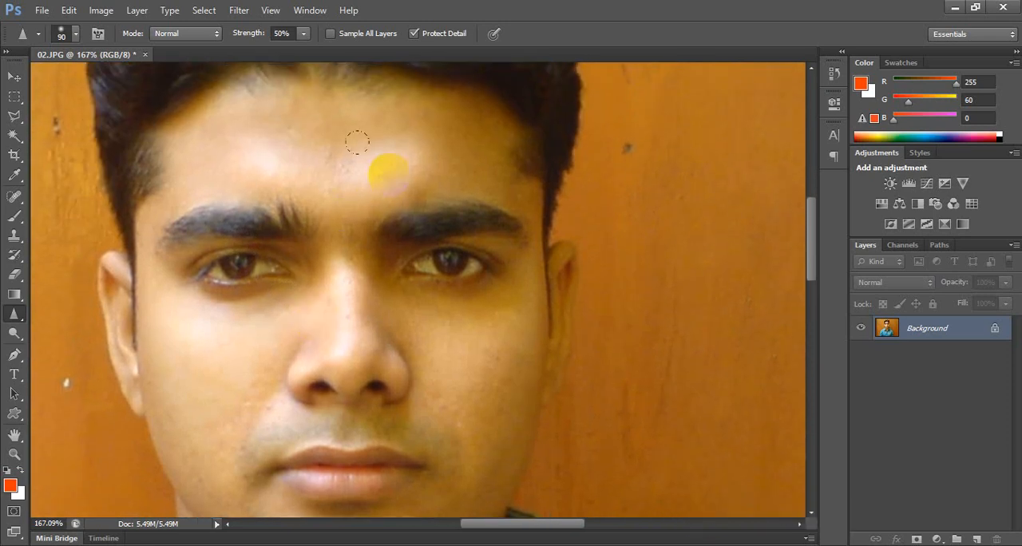
click(164, 130)
mouse_move(196, 162)
mouse_down()
mouse_move(348, 170)
mouse_move(258, 166)
mouse_move(336, 170)
mouse_move(431, 157)
mouse_up()
drag(398, 124, 313, 136)
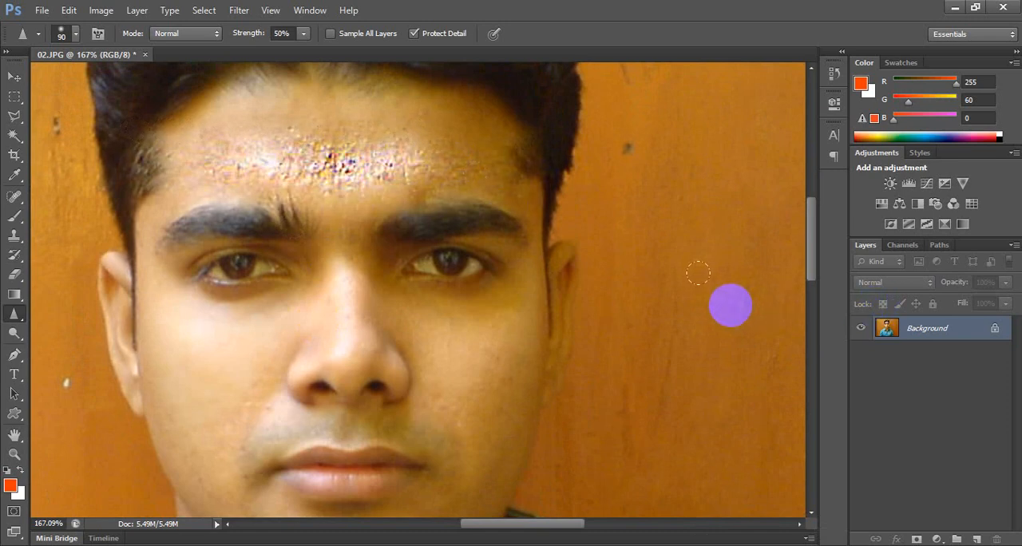
key(ctrl+alt+z)
Try further sharpening above and across the eyebrow on the photo's right side, and undo it.
click(390, 188)
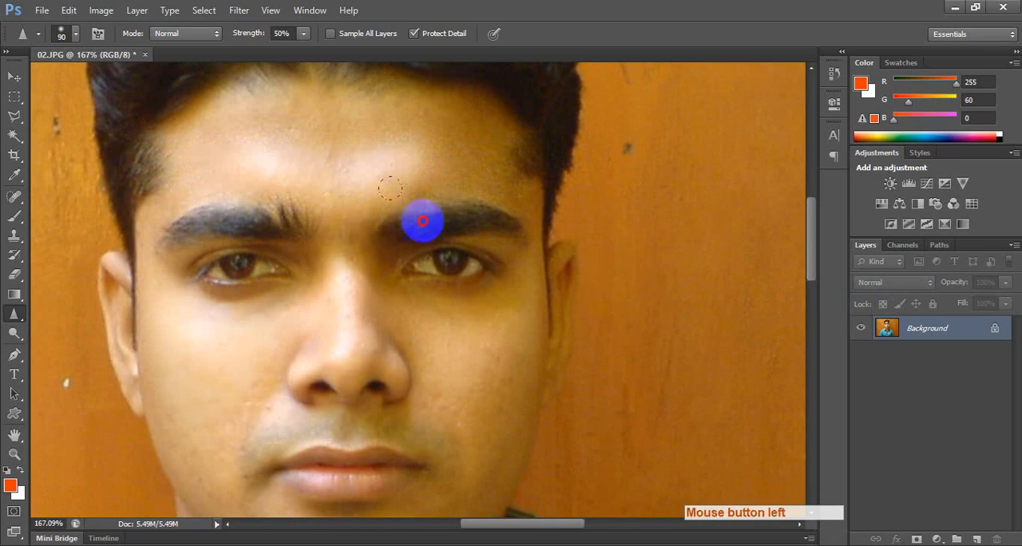
key(ctrl+alt+z)
mouse_move(370, 188)
mouse_down()
mouse_move(442, 169)
mouse_move(522, 178)
mouse_move(557, 210)
mouse_up()
key(ctrl+alt+z)
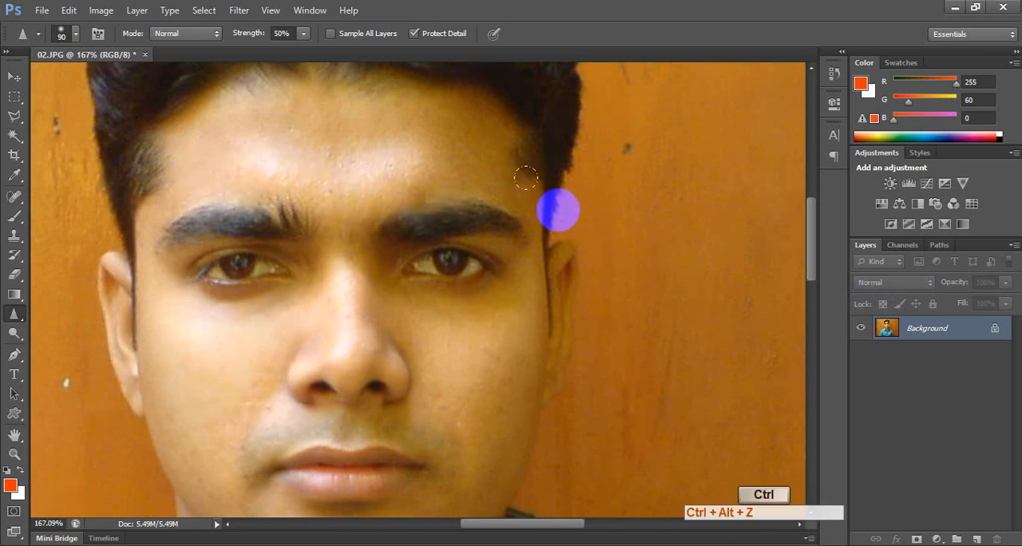
Try the Smudge tool at 100 px and 50% strength over the eye on the photo's left side, and undo it.
right_click(18, 315)
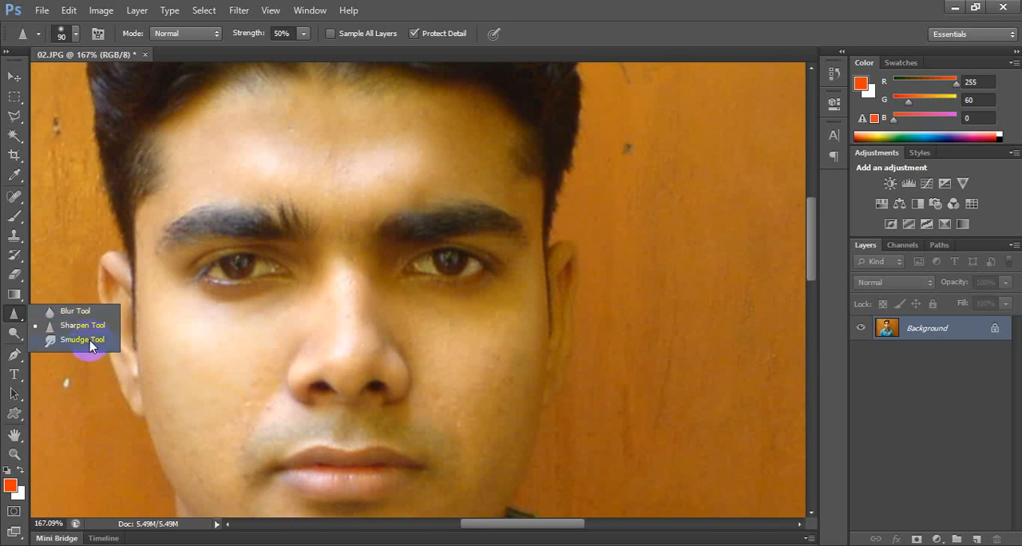
click(96, 341)
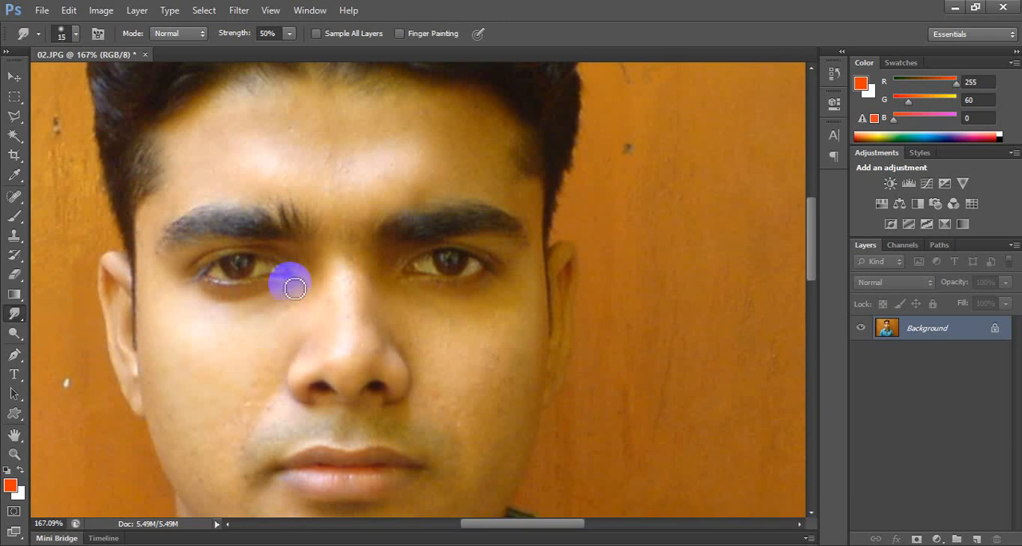
key(])
key(])
key(])
key(])
key(])
key(])
key(])
key(])
key(])
key(])
key(])
key(])
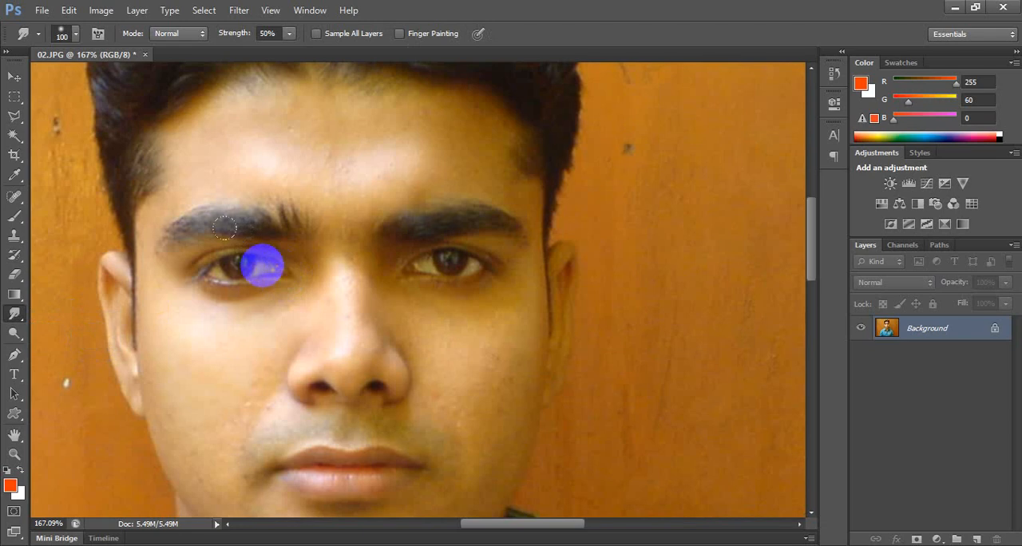
mouse_move(263, 266)
mouse_down()
mouse_move(224, 240)
mouse_move(221, 174)
mouse_move(217, 338)
mouse_move(230, 178)
mouse_move(228, 337)
mouse_up()
key(ctrl+z)
Create a new document using the 1366 px X 768 px preset.
key(ctrl+n)
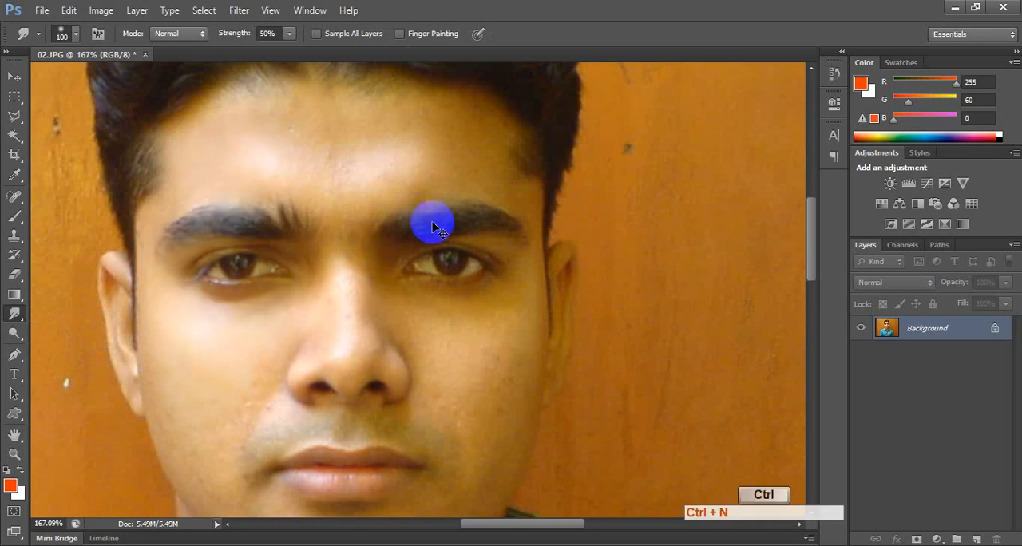
click(403, 128)
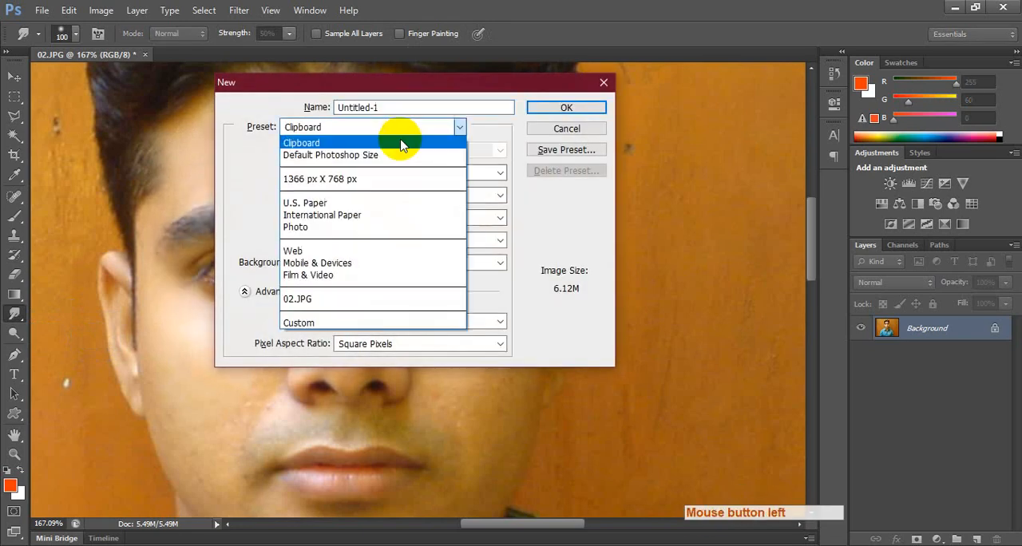
click(388, 182)
key(Return)
Edit the Gradient tool's black-to-white gradient and set its start colour stop to a dark reddish brown.
key(g)
click(78, 33)
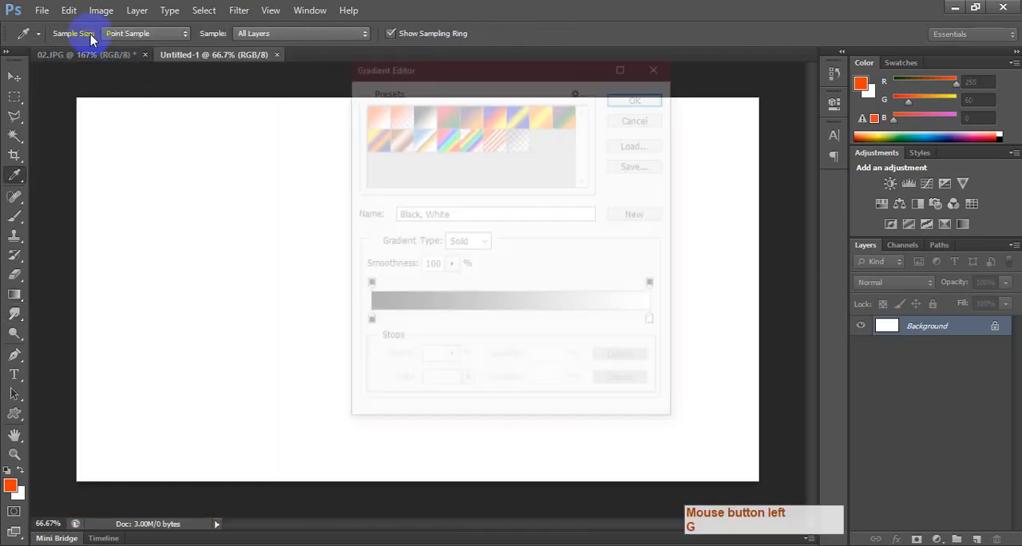
double_click(367, 321)
click(640, 361)
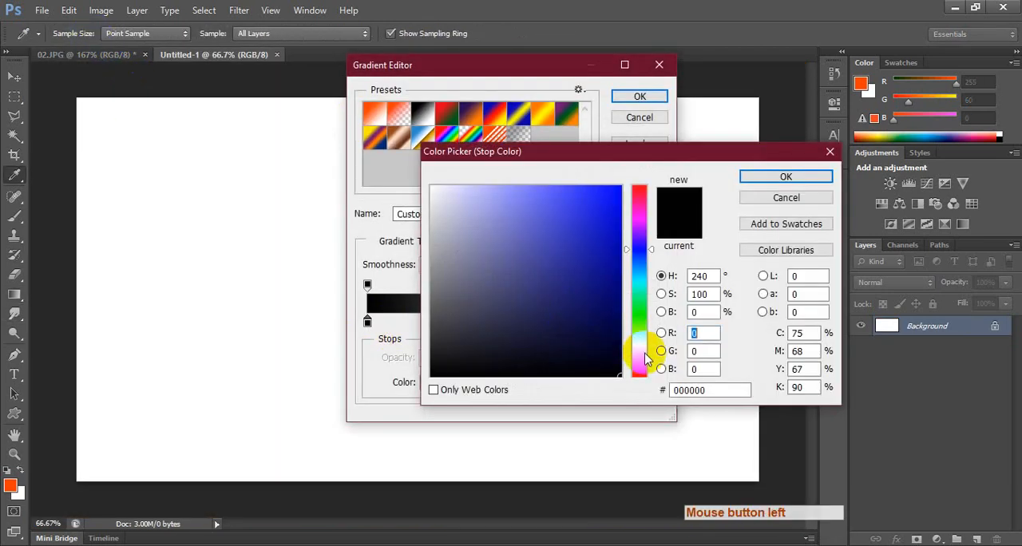
click(574, 328)
drag(602, 295, 622, 286)
key(Return)
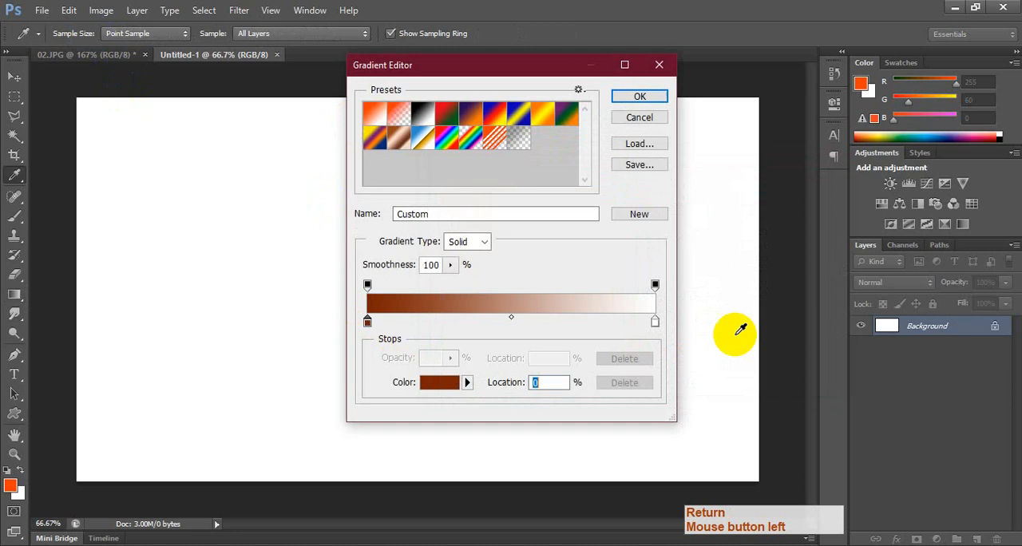
Set the gradient's end stop to bright orange and fill the canvas with a diagonal linear gradient, dark brown at the upper left.
double_click(655, 321)
click(640, 360)
click(619, 240)
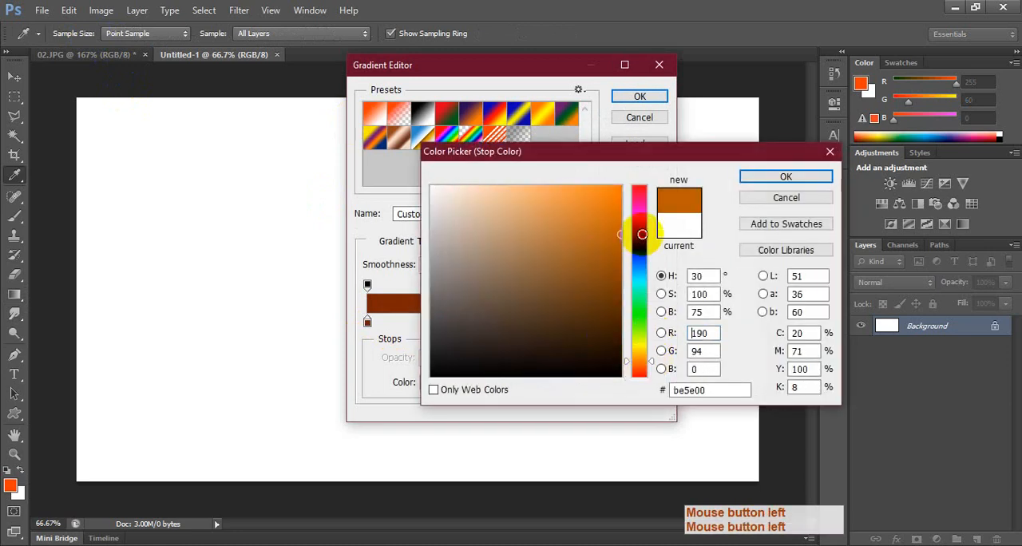
click(619, 210)
key(Return)
key(Return)
drag(684, 240, 205, 445)
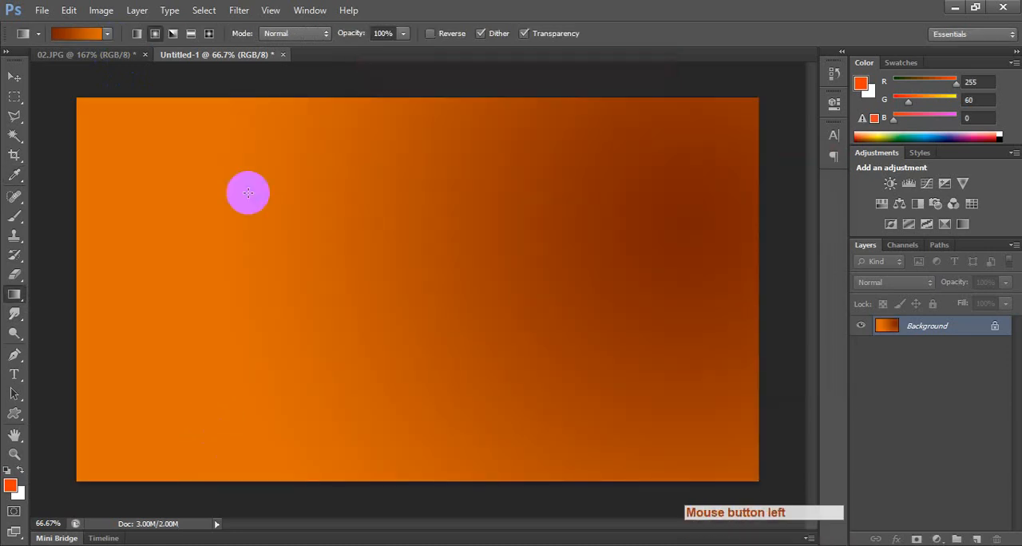
drag(322, 228, 639, 418)
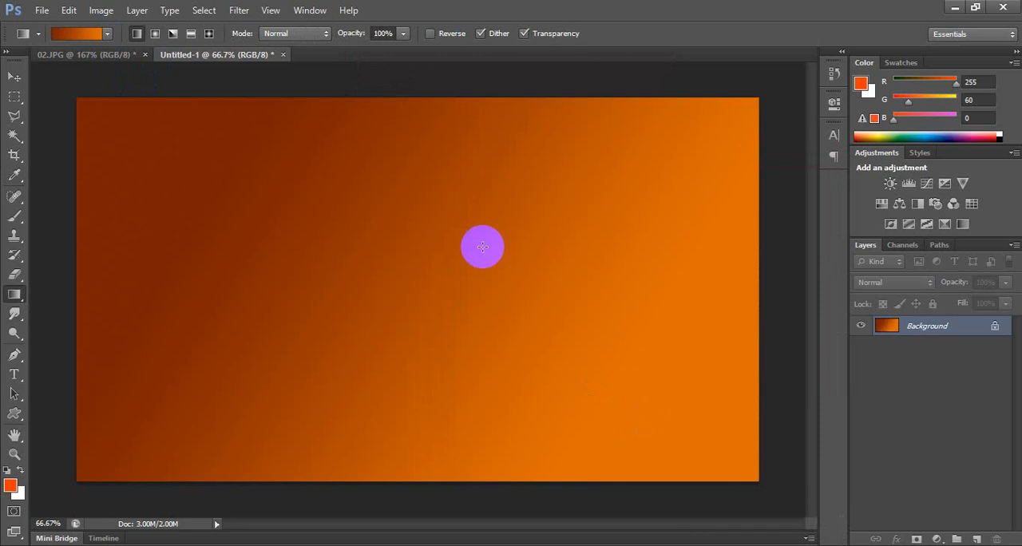
Try the Smudge tool at 250 px and 50% strength in swirling strokes across the gradient's centre, and undo it.
right_click(12, 321)
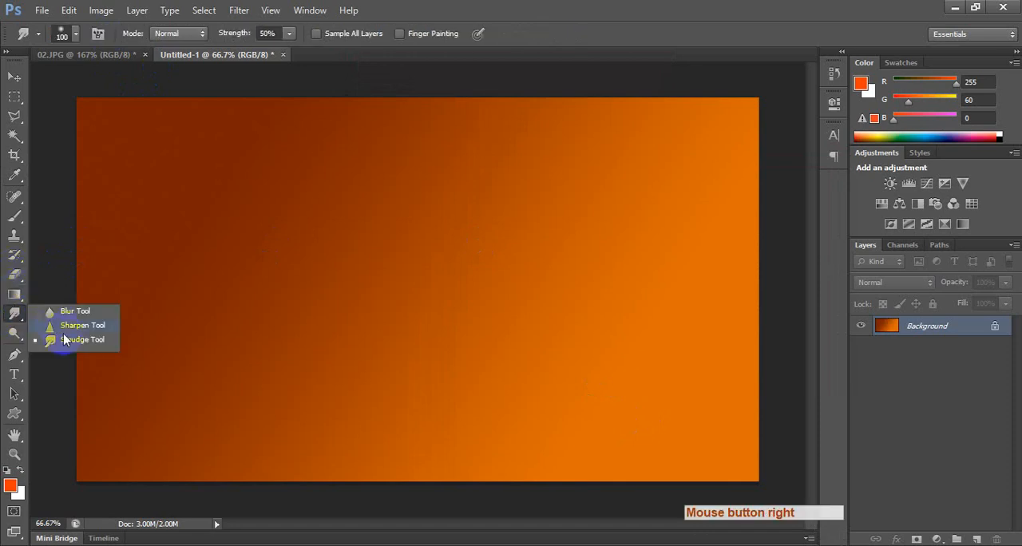
click(66, 345)
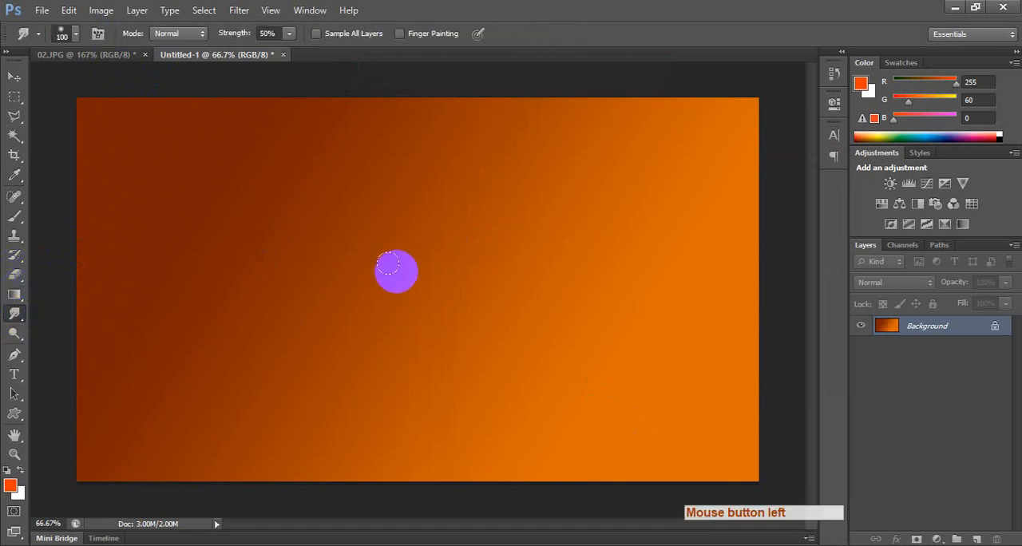
key(bracketright)
key(bracketright)
key(bracketright)
mouse_move(398, 278)
mouse_down()
mouse_move(560, 213)
mouse_move(552, 389)
mouse_move(353, 232)
mouse_move(544, 186)
mouse_move(579, 375)
mouse_move(462, 412)
mouse_move(329, 363)
mouse_move(329, 267)
mouse_move(554, 170)
mouse_move(590, 310)
mouse_move(359, 384)
mouse_move(321, 345)
mouse_move(269, 250)
mouse_move(340, 134)
mouse_move(473, 70)
mouse_move(615, 187)
mouse_move(563, 321)
mouse_move(369, 395)
mouse_move(244, 371)
mouse_move(247, 146)
mouse_move(420, 62)
mouse_move(561, 207)
mouse_move(473, 333)
mouse_move(516, 182)
mouse_move(269, 177)
mouse_move(307, 215)
mouse_move(234, 210)
mouse_move(451, 376)
mouse_move(470, 339)
mouse_up()
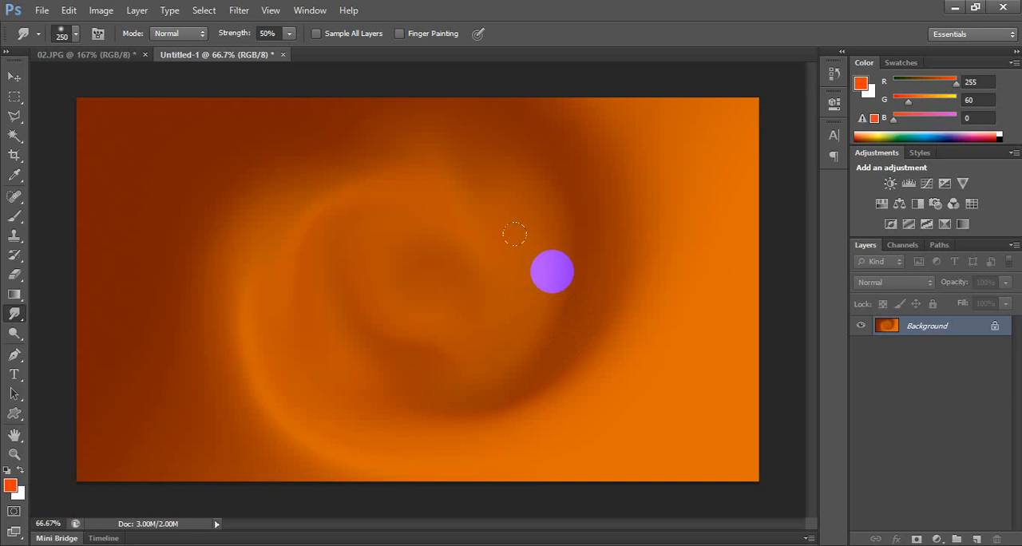
key(ctrl+alt+z)
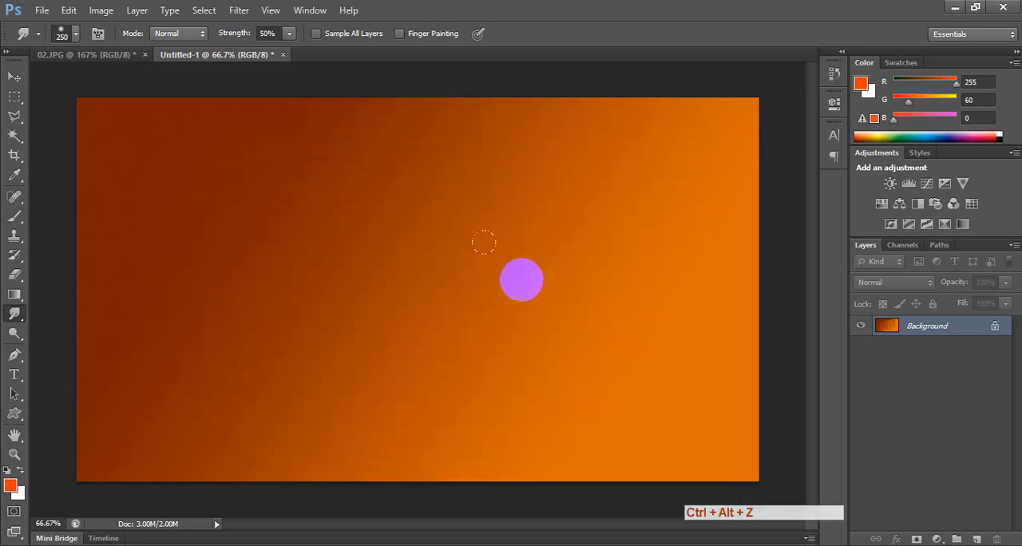
Open the Liquify filter on the gradient canvas and set the brush size to 175.
right_click(14, 315)
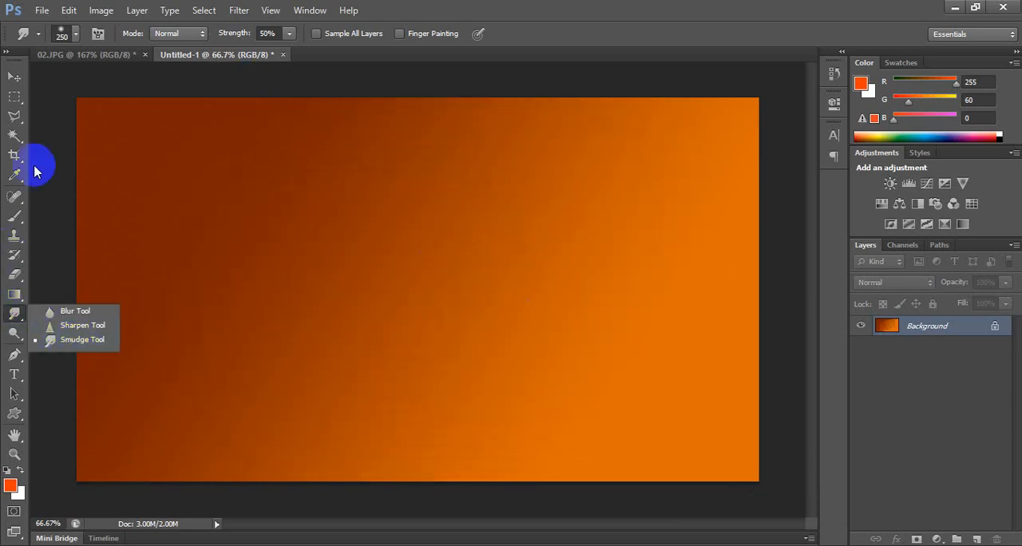
click(14, 78)
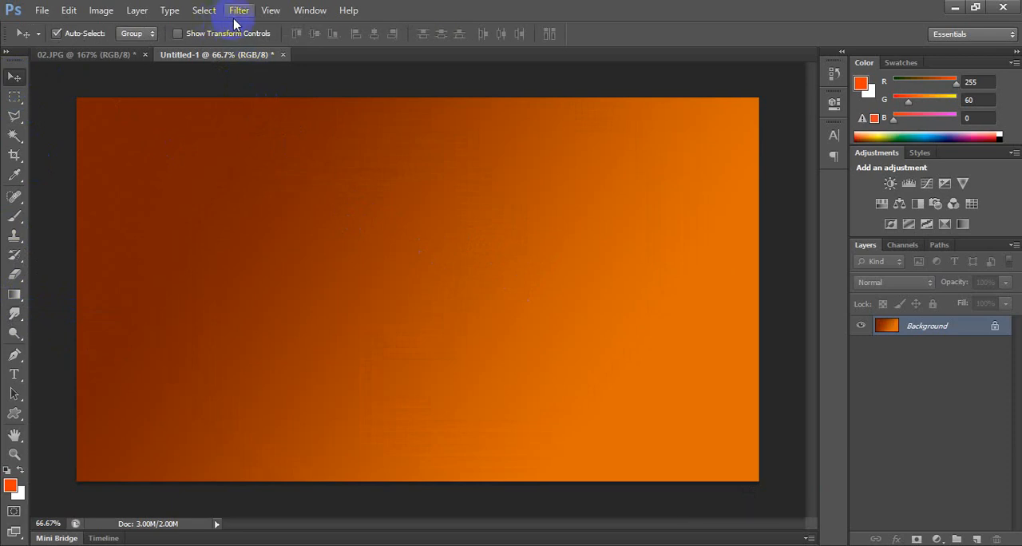
click(238, 12)
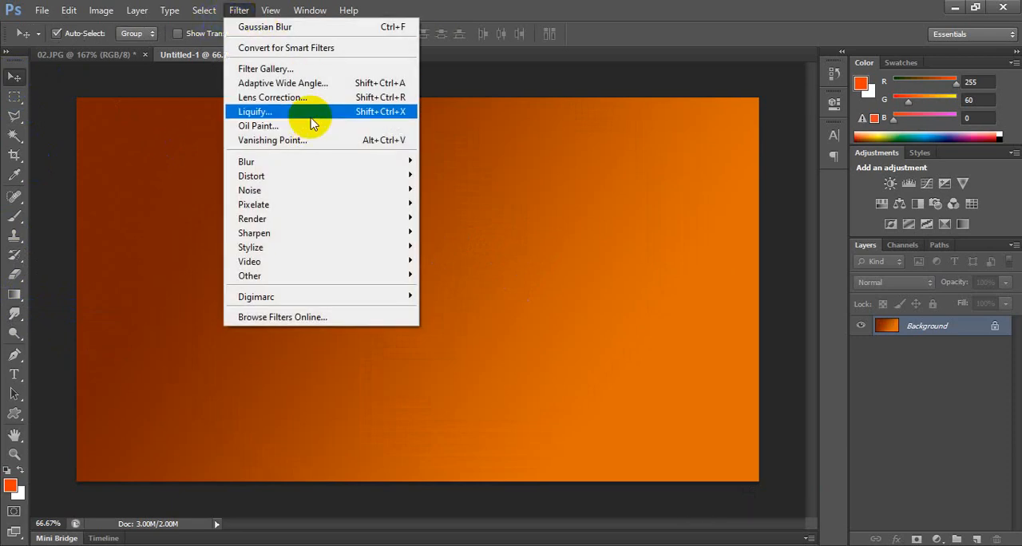
click(310, 118)
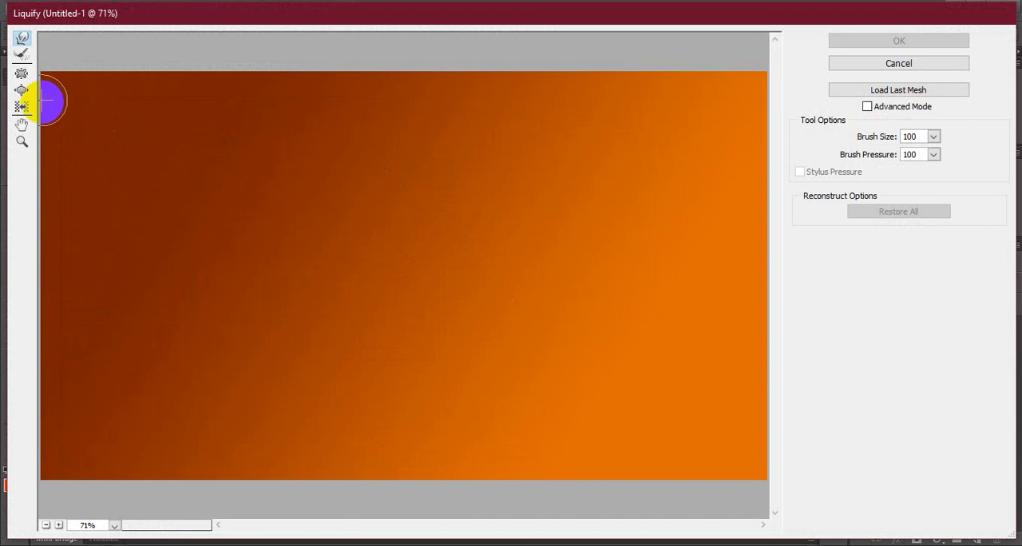
click(383, 253)
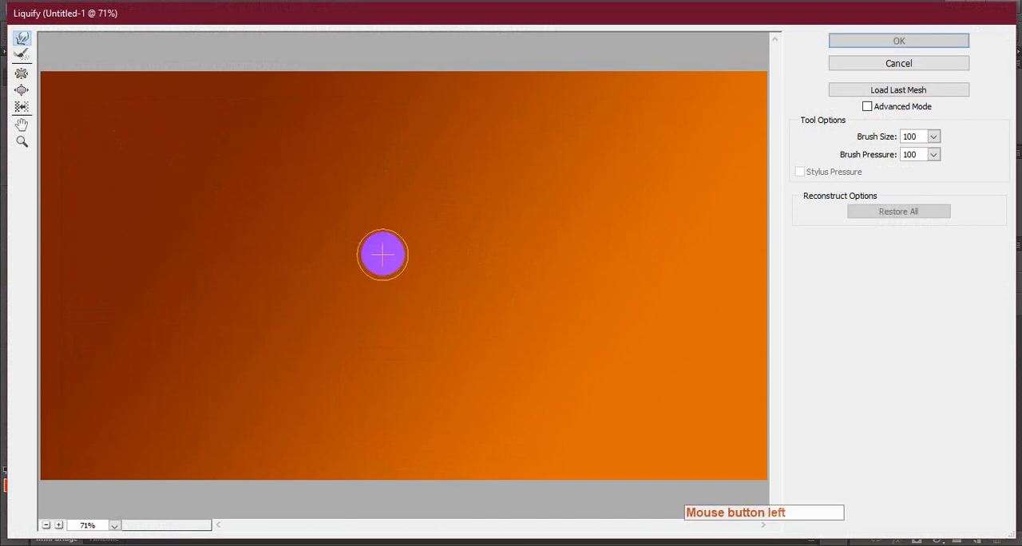
key(bracketright)
key(bracketright)
key(bracketright)
Try warping the gradient with long Forward Warp strokes across the whole canvas, and cancel the Liquify filter.
mouse_move(450, 303)
mouse_down()
mouse_move(534, 263)
mouse_move(313, 304)
mouse_move(390, 406)
mouse_move(634, 253)
mouse_move(404, 347)
mouse_move(613, 214)
mouse_move(492, 365)
mouse_move(543, 181)
mouse_move(638, 316)
mouse_move(714, 90)
mouse_move(717, 227)
mouse_move(719, 83)
mouse_move(780, 257)
mouse_move(739, 337)
mouse_move(751, 311)
mouse_move(739, 336)
mouse_move(702, 342)
mouse_move(726, 319)
mouse_move(723, 302)
mouse_move(738, 311)
mouse_move(683, 312)
mouse_move(735, 338)
mouse_move(689, 395)
mouse_move(798, 318)
mouse_move(720, 391)
mouse_move(787, 365)
mouse_move(710, 418)
mouse_move(809, 377)
mouse_move(718, 387)
mouse_move(788, 382)
mouse_move(781, 397)
mouse_move(746, 392)
mouse_up()
mouse_move(546, 438)
mouse_down()
mouse_move(597, 412)
mouse_move(682, 233)
mouse_move(706, 205)
mouse_move(812, 151)
mouse_move(832, 98)
mouse_move(764, 77)
mouse_move(763, 67)
mouse_move(804, 75)
mouse_up()
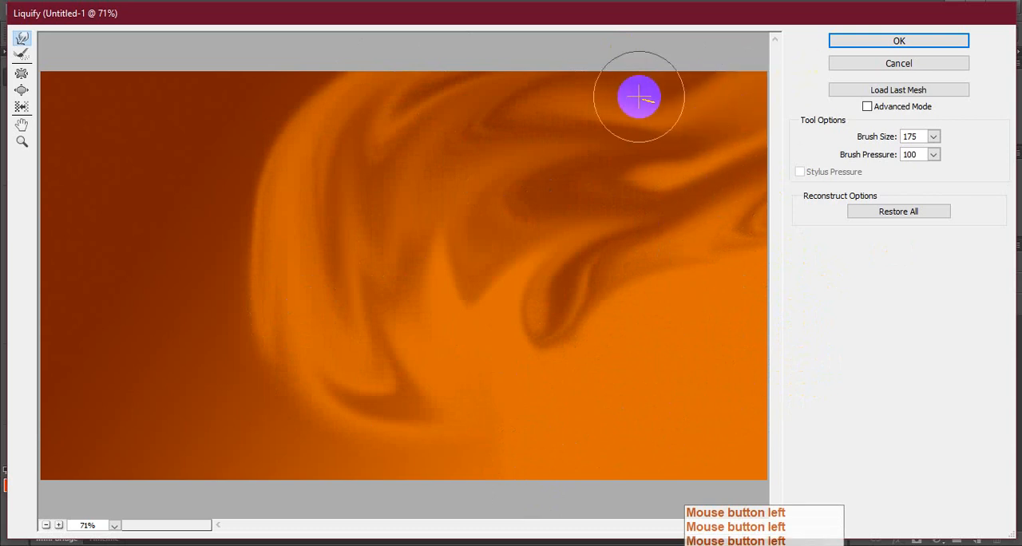
mouse_move(567, 290)
mouse_down()
mouse_move(464, 237)
mouse_move(450, 201)
mouse_move(347, 131)
mouse_move(218, 229)
mouse_move(183, 287)
mouse_up()
mouse_move(145, 352)
mouse_down()
mouse_move(636, 114)
mouse_move(112, 372)
mouse_up()
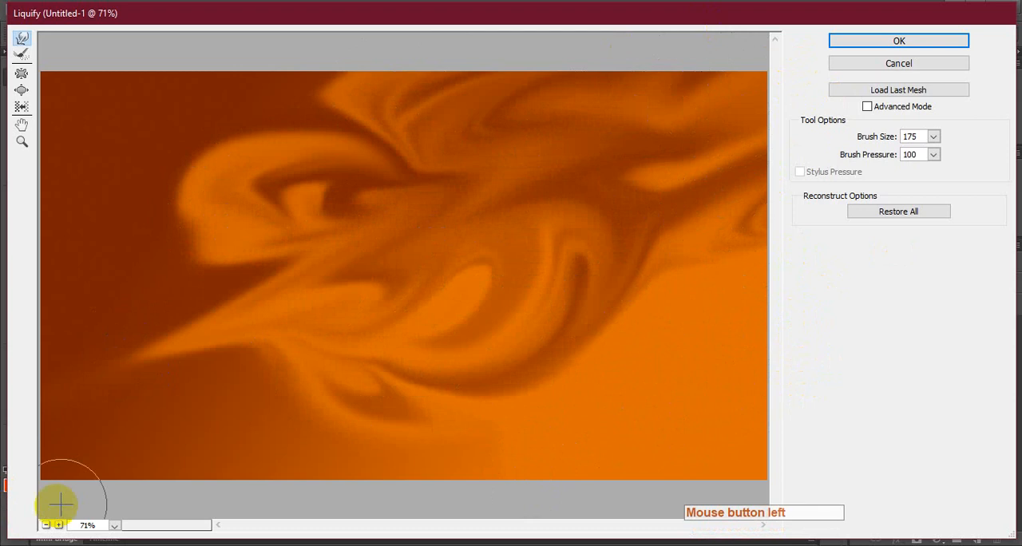
mouse_move(59, 502)
mouse_down()
mouse_move(692, 320)
mouse_move(183, 448)
mouse_move(815, 189)
mouse_move(164, 506)
mouse_move(609, 209)
mouse_move(318, 193)
mouse_move(18, 244)
mouse_up()
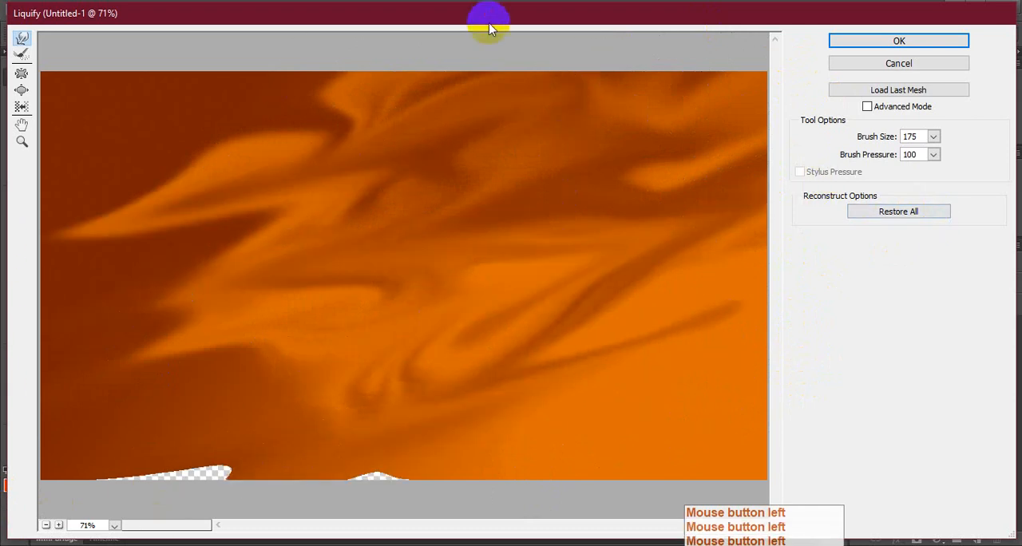
mouse_move(619, 37)
mouse_down()
mouse_move(458, 306)
mouse_move(192, 501)
mouse_up()
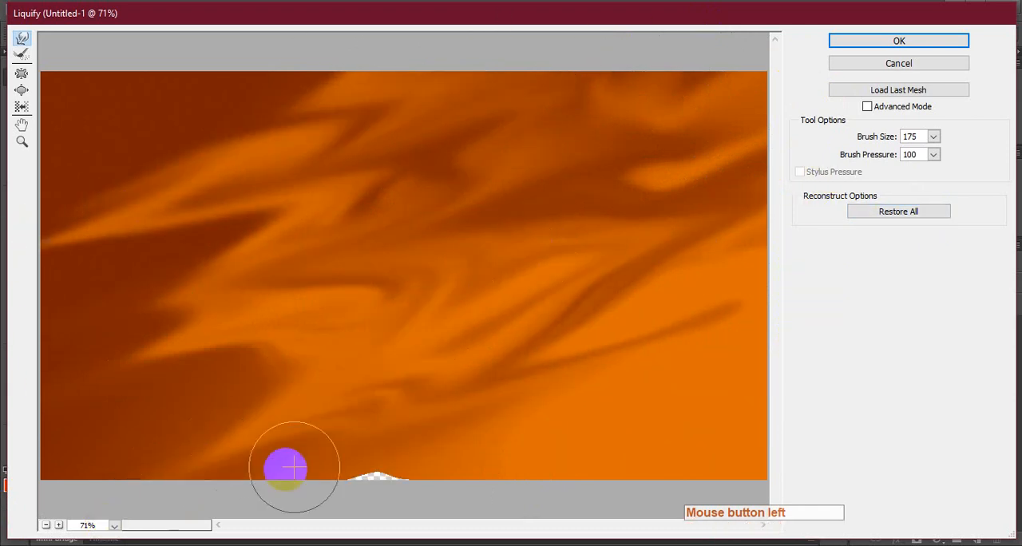
drag(368, 453, 240, 535)
drag(541, 352, 549, 363)
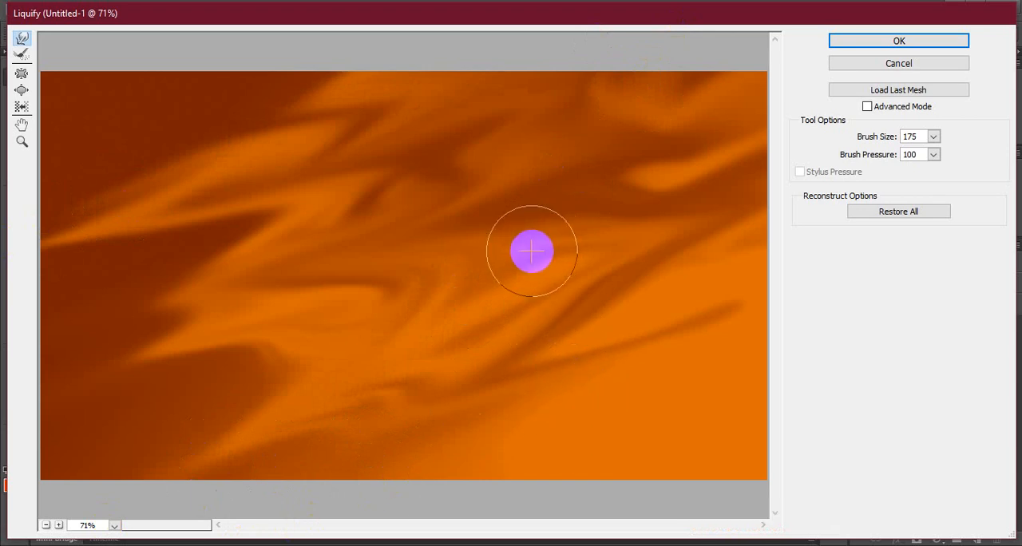
key(Escape)
Return to the portrait 02.JPG and open it in the Liquify filter.
click(77, 56)
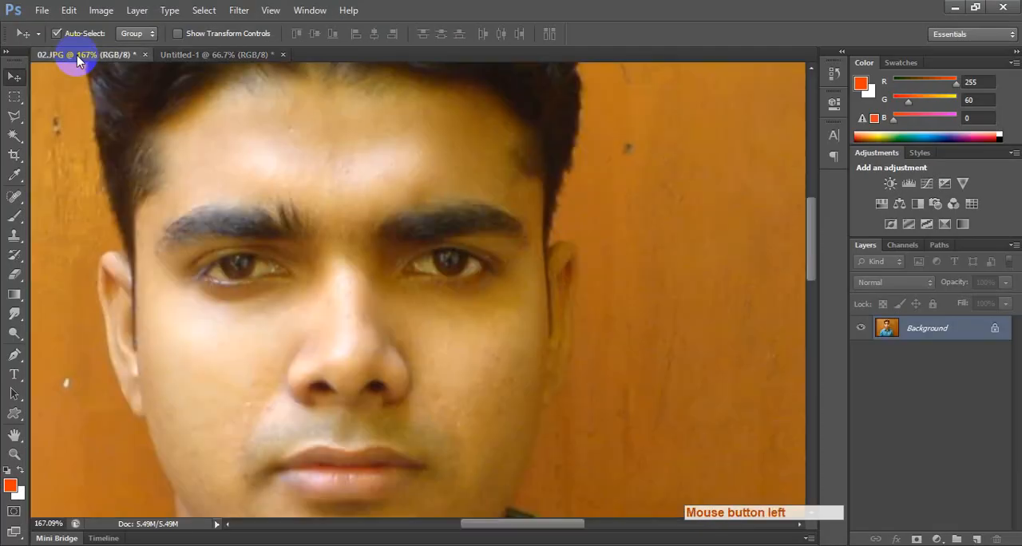
alt+scroll(450, 256, down, 2)
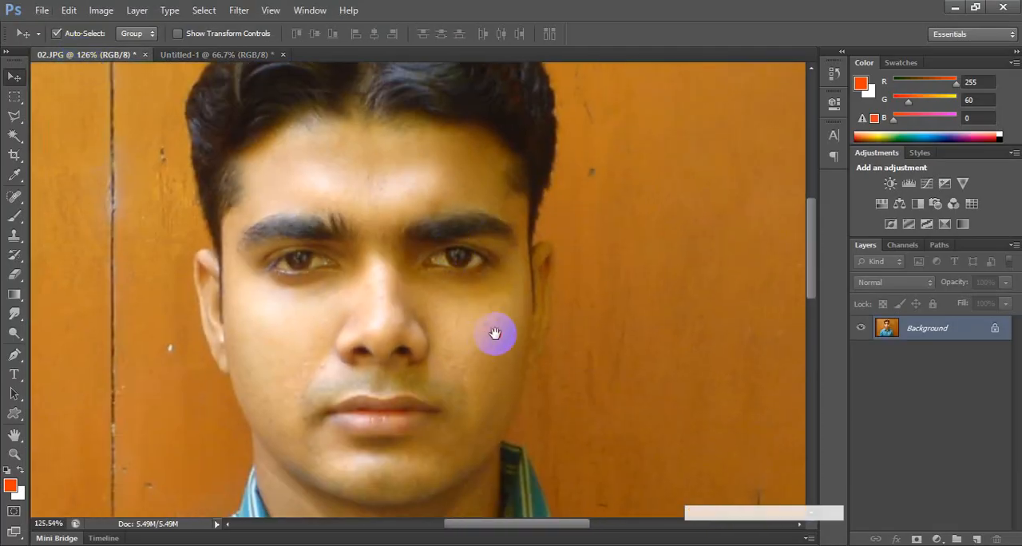
drag(496, 334, 512, 320)
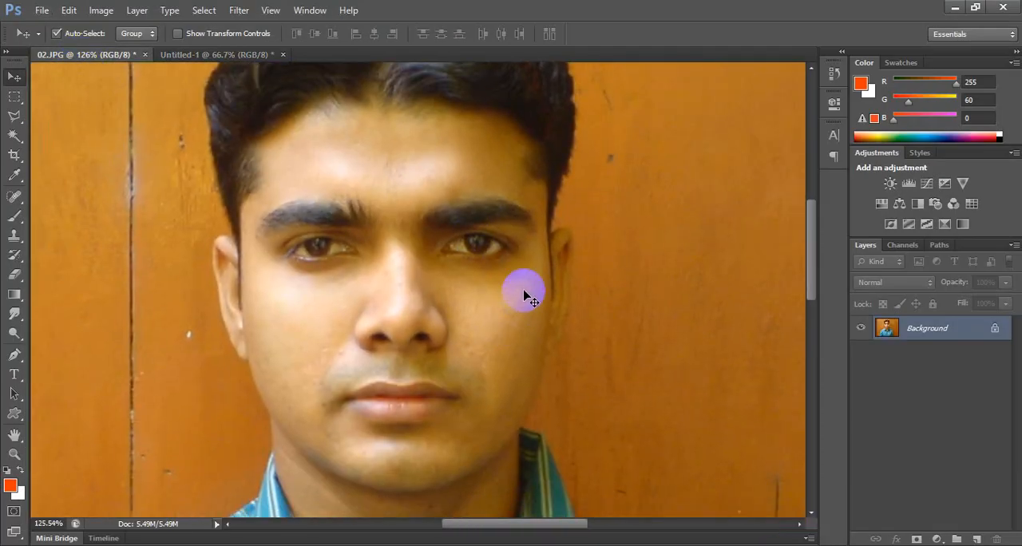
click(234, 11)
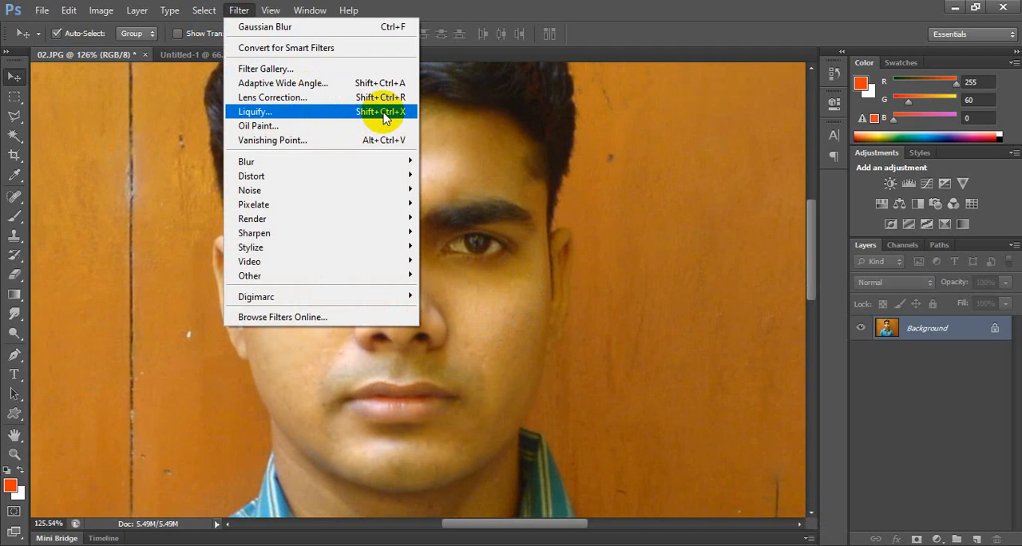
click(289, 112)
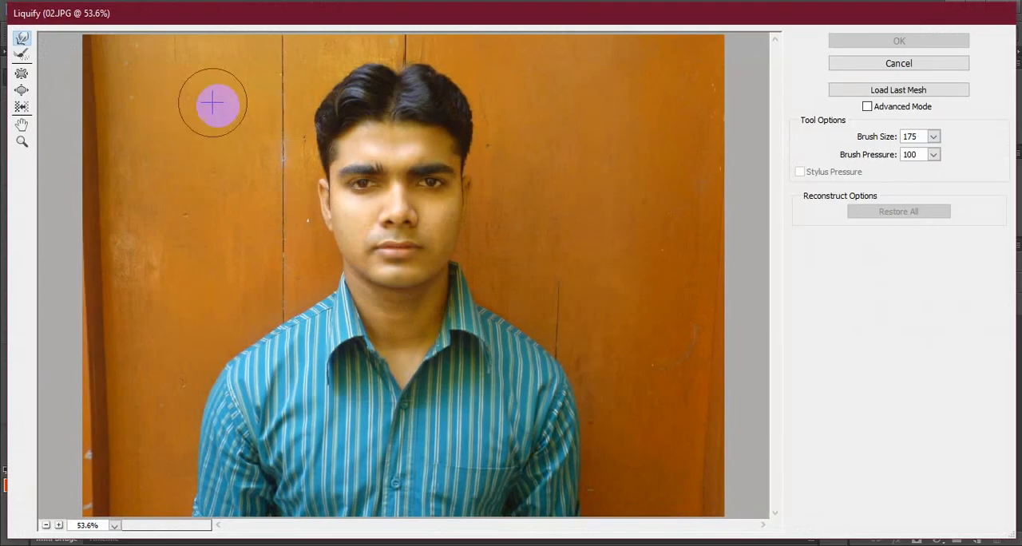
Try warping the face with the Forward Warp tool and undo it, and brush over the face with the Reconstruct tool.
click(338, 226)
mouse_move(338, 226)
mouse_down()
mouse_move(404, 286)
mouse_move(415, 175)
mouse_move(449, 233)
mouse_up()
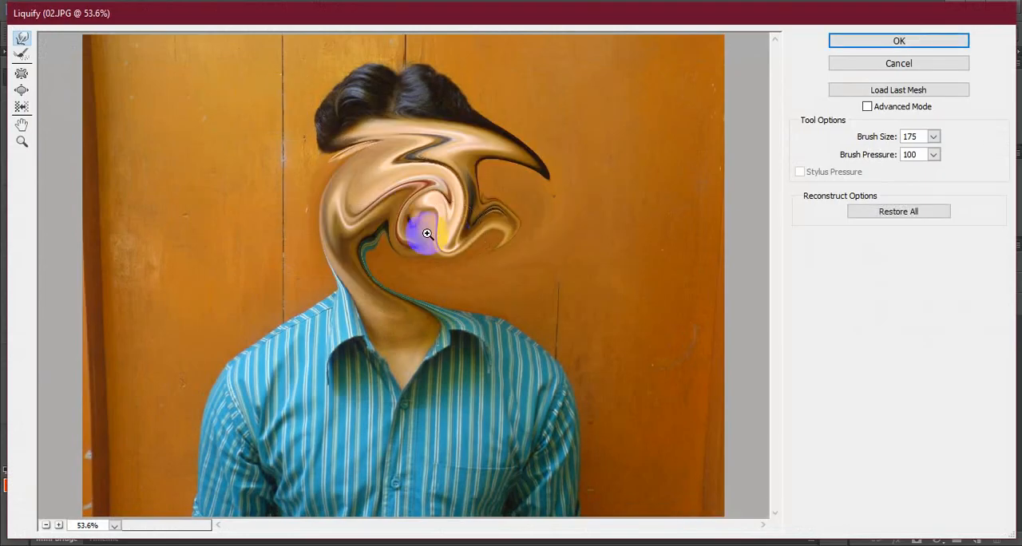
key(ctrl+alt+z)
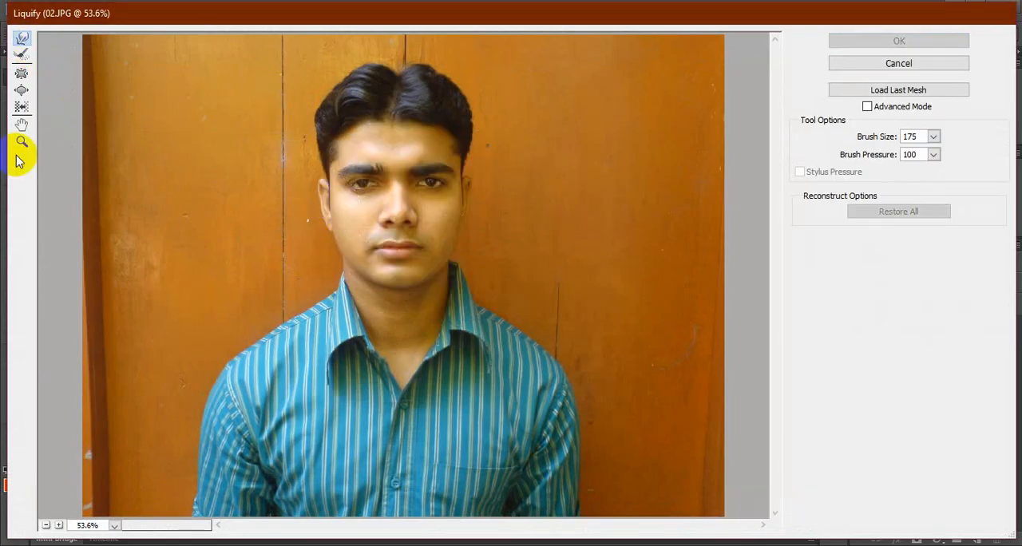
click(22, 54)
mouse_move(354, 149)
mouse_down()
mouse_move(361, 181)
mouse_move(348, 209)
mouse_move(425, 207)
mouse_move(384, 207)
mouse_up()
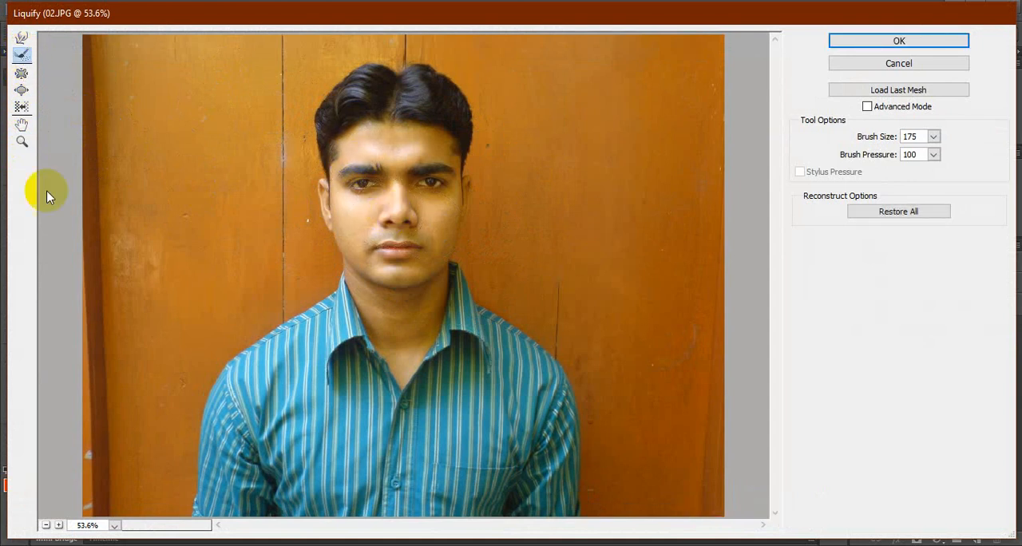
Shrink both eyes with the Pucker tool and enlarge the lips with the Bloat tool, using a brush size of 175.
click(21, 73)
drag(354, 179, 423, 186)
click(424, 185)
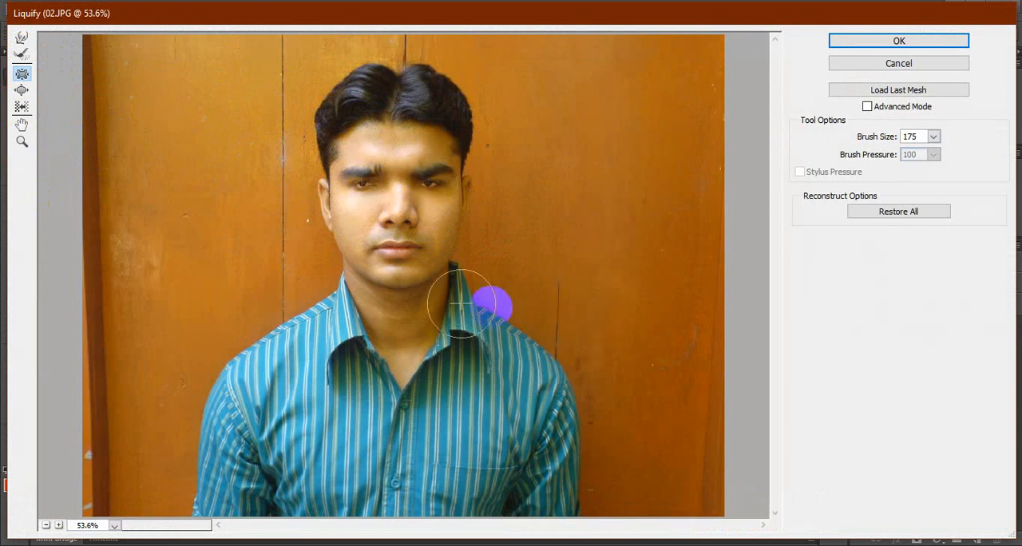
click(22, 89)
drag(395, 269, 500, 247)
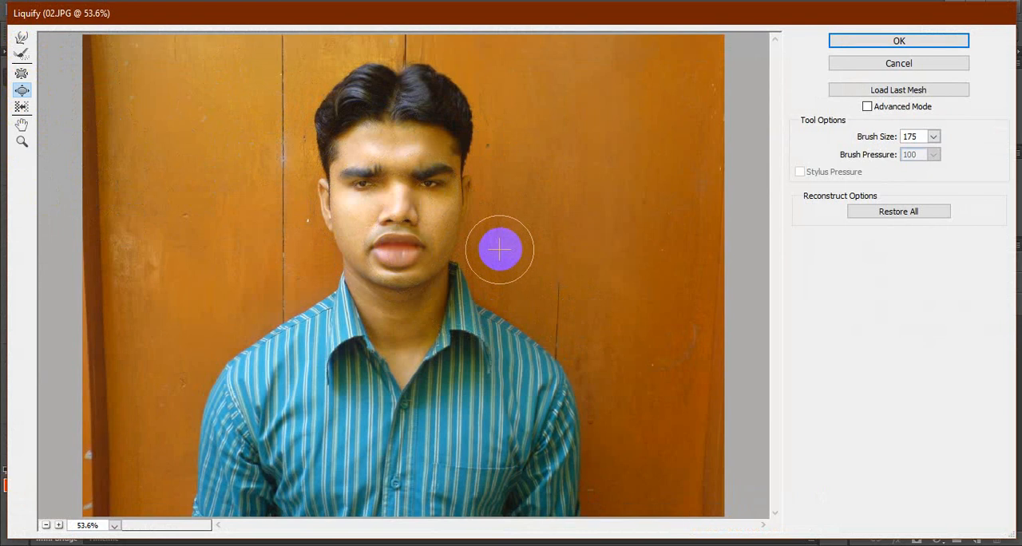
Undo the Pucker and Bloat changes on the eyes and lips.
key(ctrl+alt+z)
key(ctrl+alt+z)
key(ctrl+alt+z)
key(ctrl+alt+z)
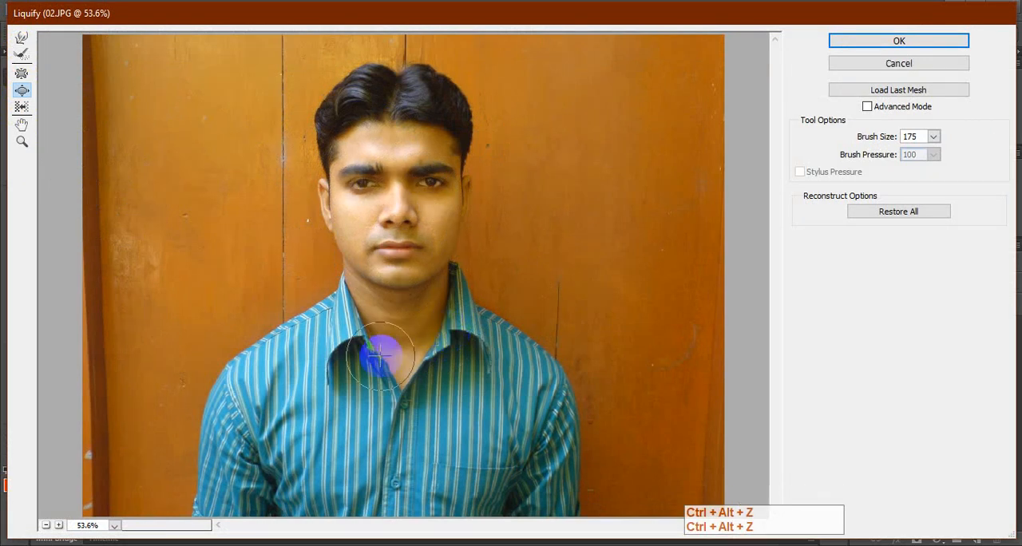
Set the Bloat brush size to 400 and try widening both upper arms in the portrait.
key(bracketright)
key(bracketright)
key(bracketright)
key(bracketright)
key(bracketright)
key(bracketright)
key(bracketright)
key(bracketright)
key(bracketright)
key(bracketleft)
key(bracketleft)
key(bracketleft)
key(bracketleft)
key(bracketleft)
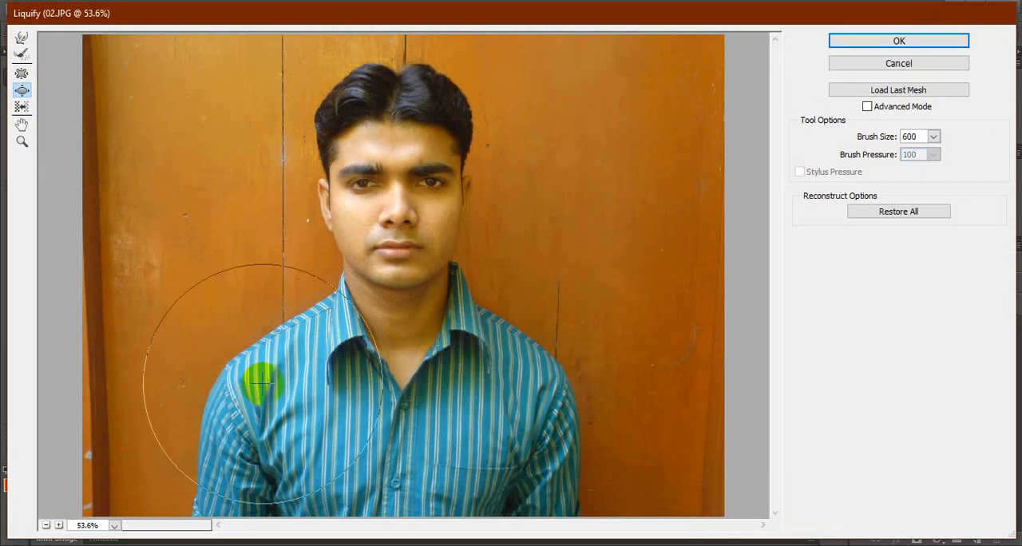
click(221, 420)
click(220, 420)
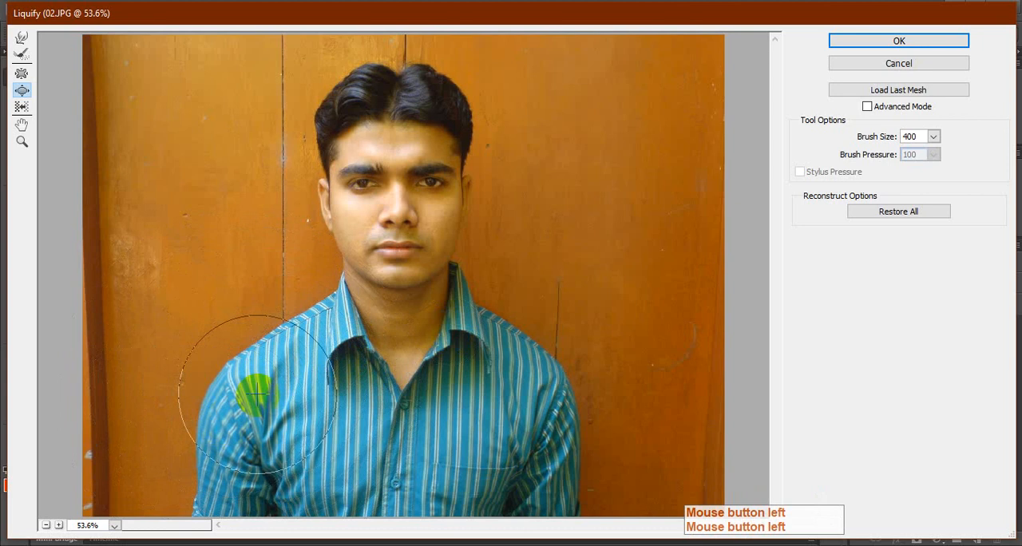
click(556, 404)
click(556, 404)
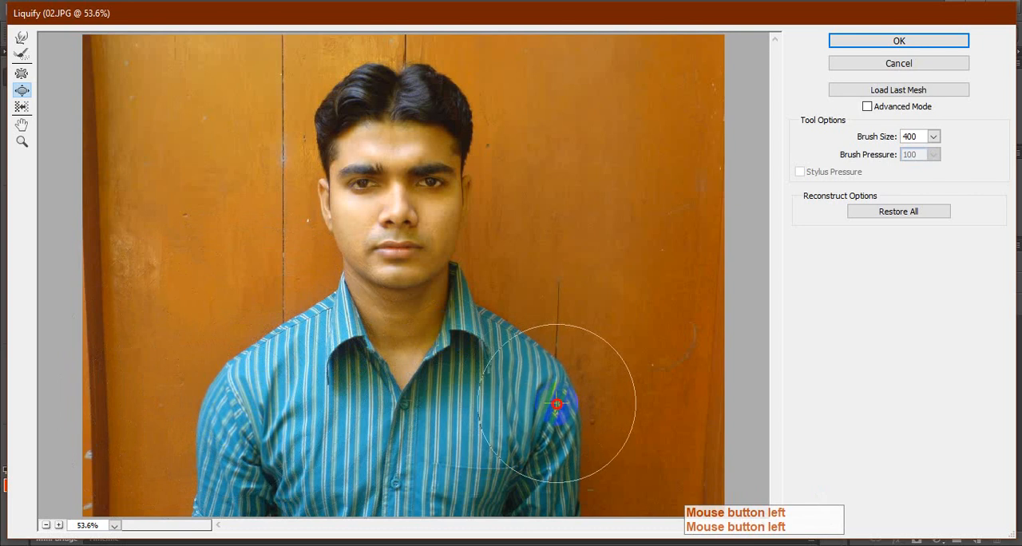
Try enlarging both cheeks and the mouth area with the Bloat tool.
click(440, 214)
click(354, 206)
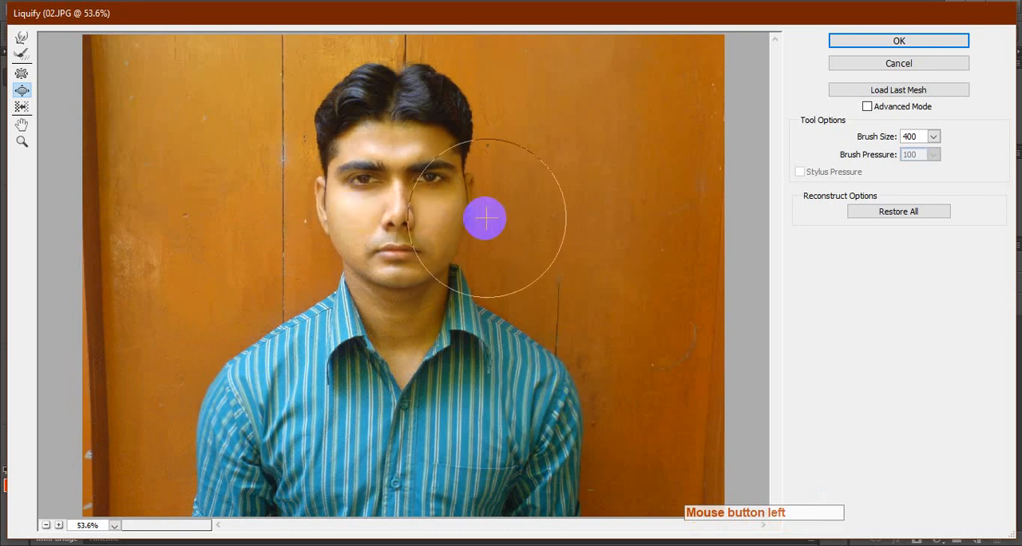
click(449, 206)
click(354, 216)
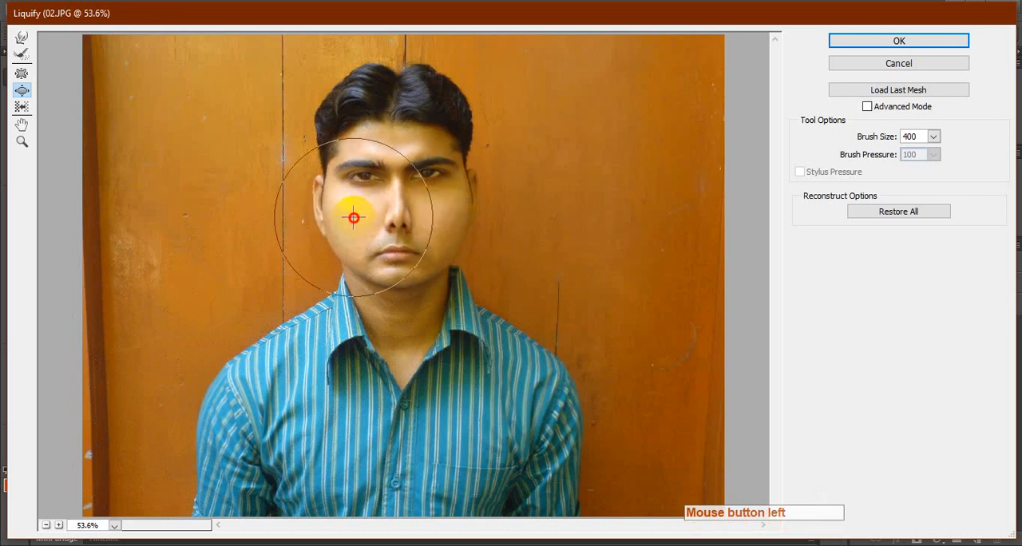
click(393, 245)
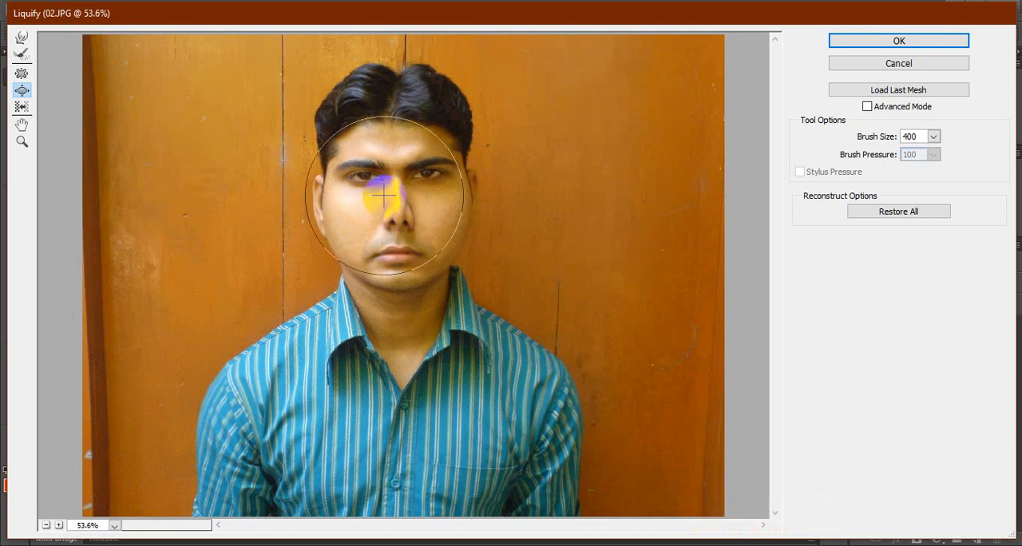
Try shrinking the nose area with the Pucker tool and pushing both eyebrows upward with the Forward Warp tool.
click(22, 74)
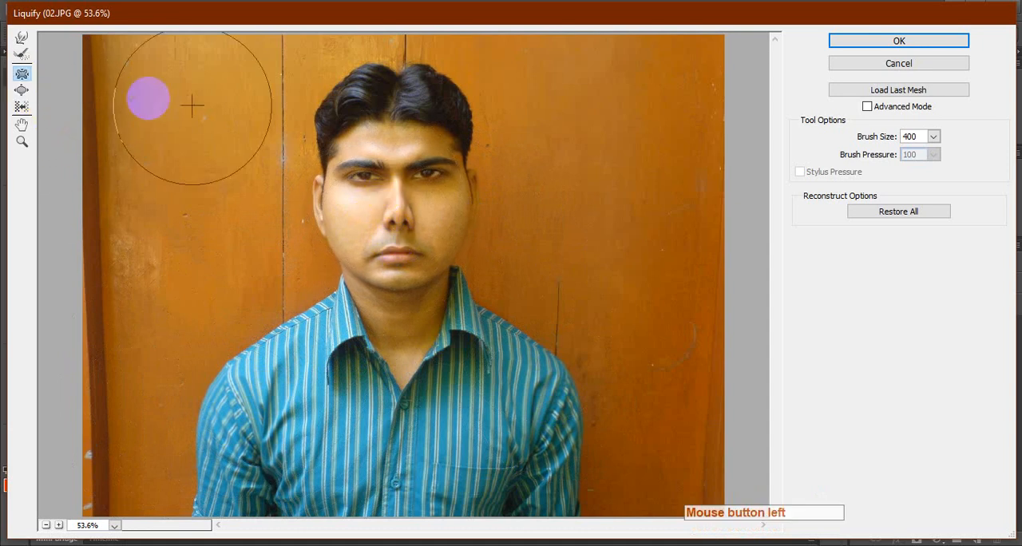
click(394, 227)
click(21, 38)
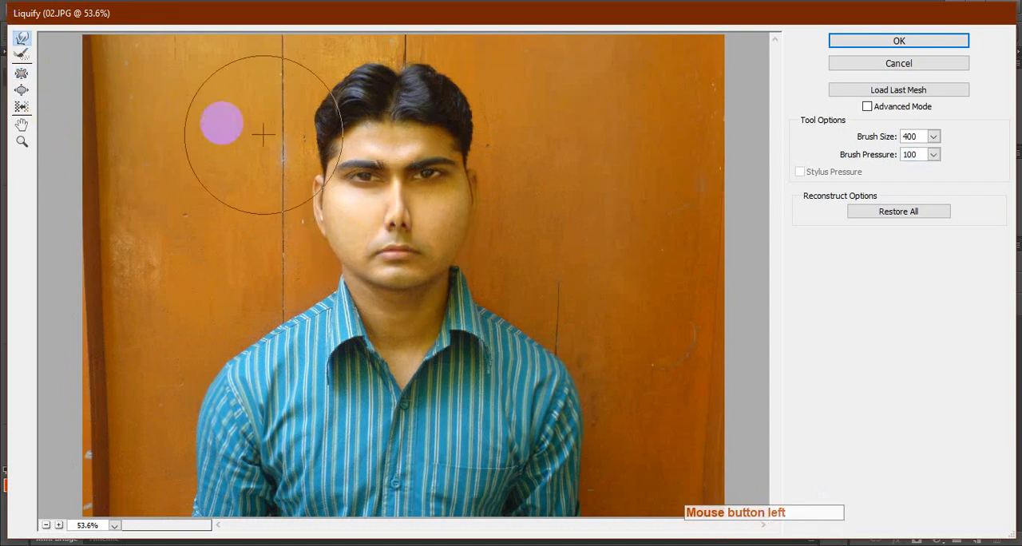
drag(353, 163, 353, 140)
drag(438, 154, 438, 131)
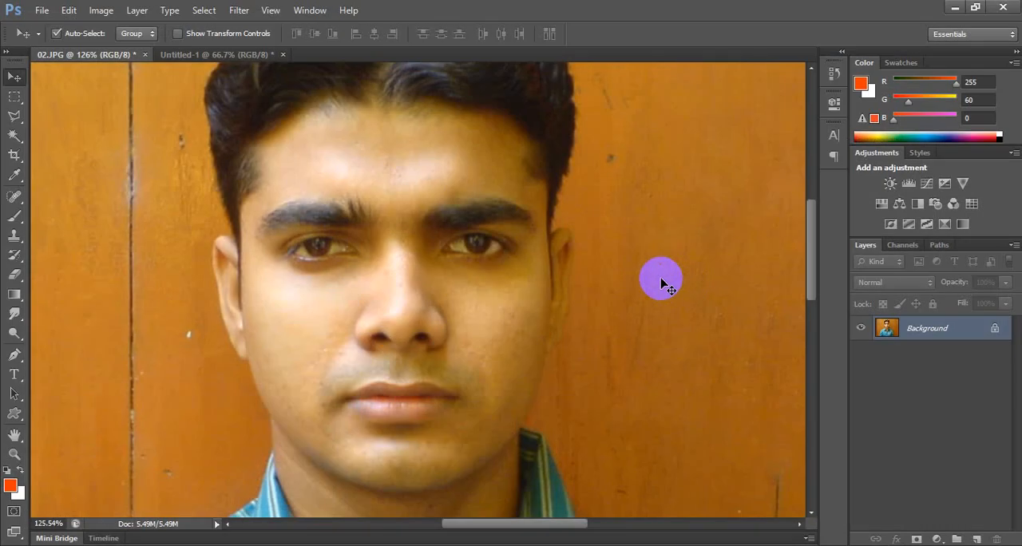
Try lightening the under-eye areas and the cheek with the Dodge tool, undoing each stroke.
click(20, 318)
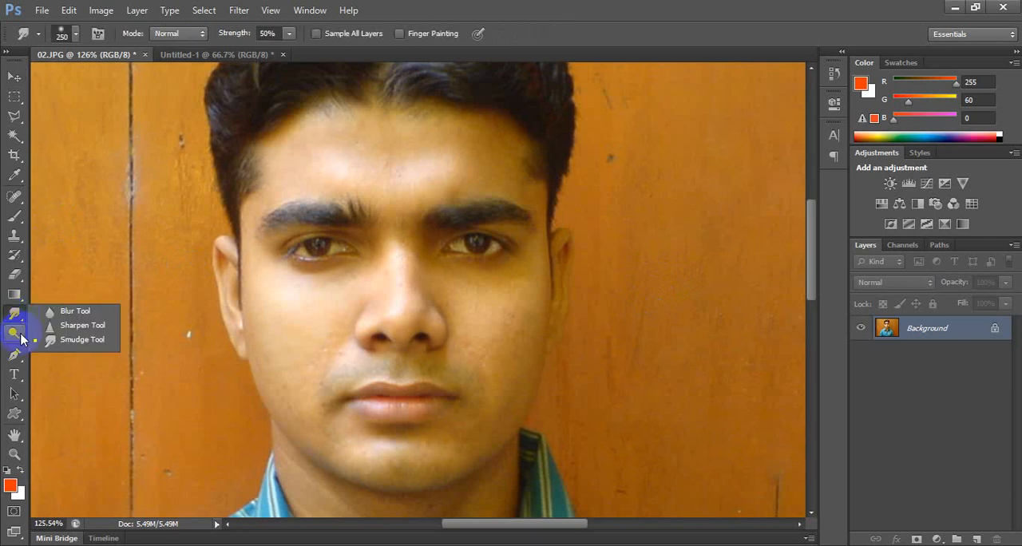
click(19, 340)
right_click(17, 340)
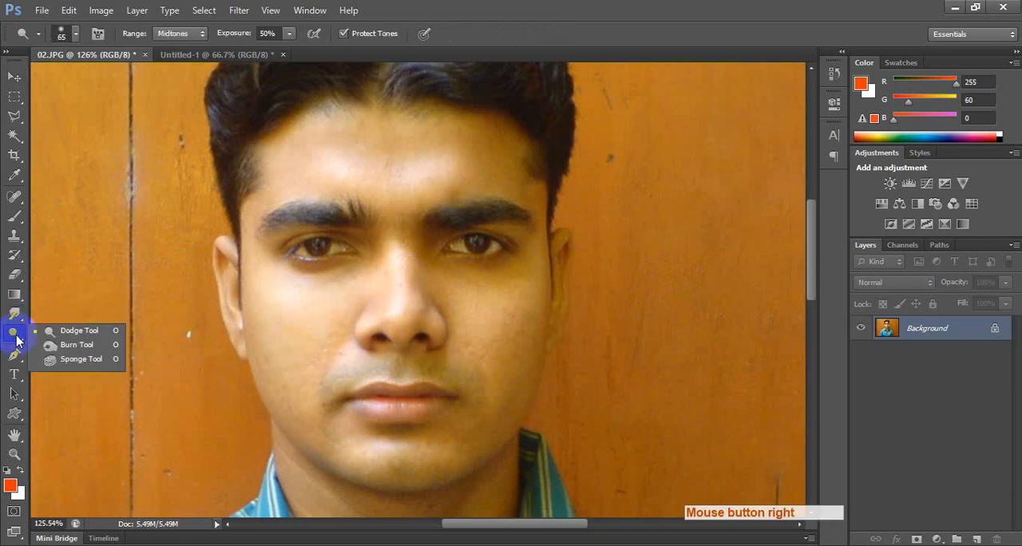
click(77, 336)
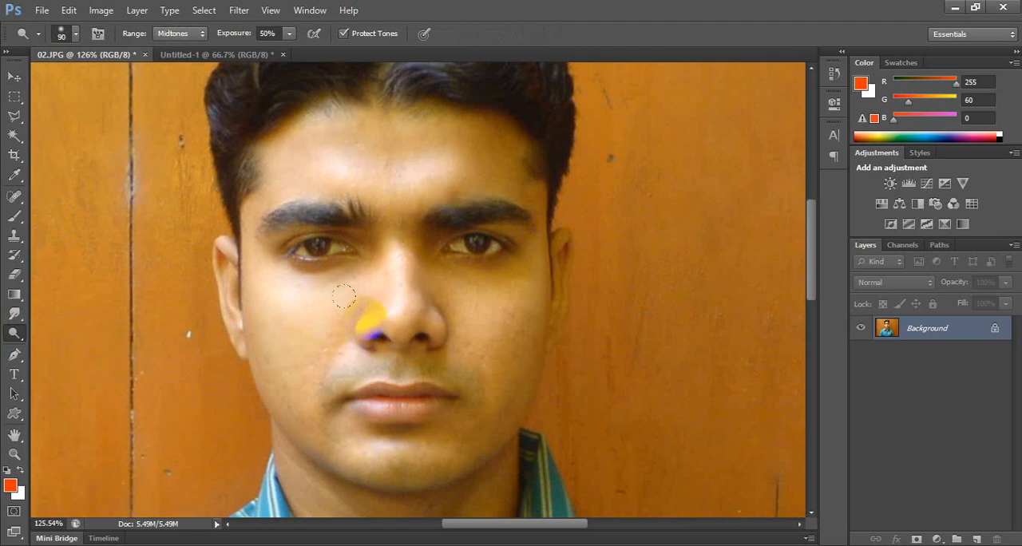
drag(357, 249, 349, 256)
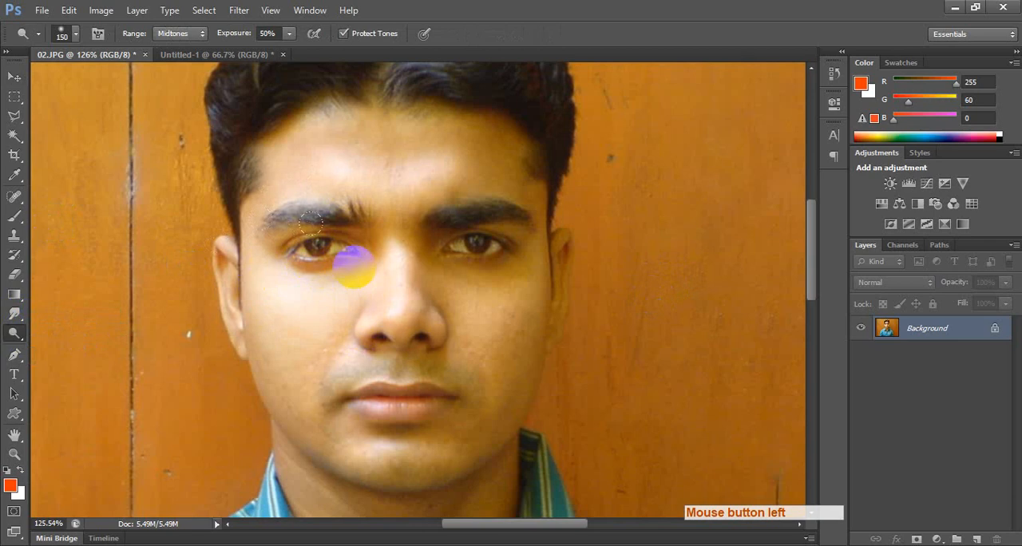
key(ctrl+z)
mouse_move(473, 276)
mouse_down()
mouse_move(472, 244)
mouse_move(583, 240)
mouse_up()
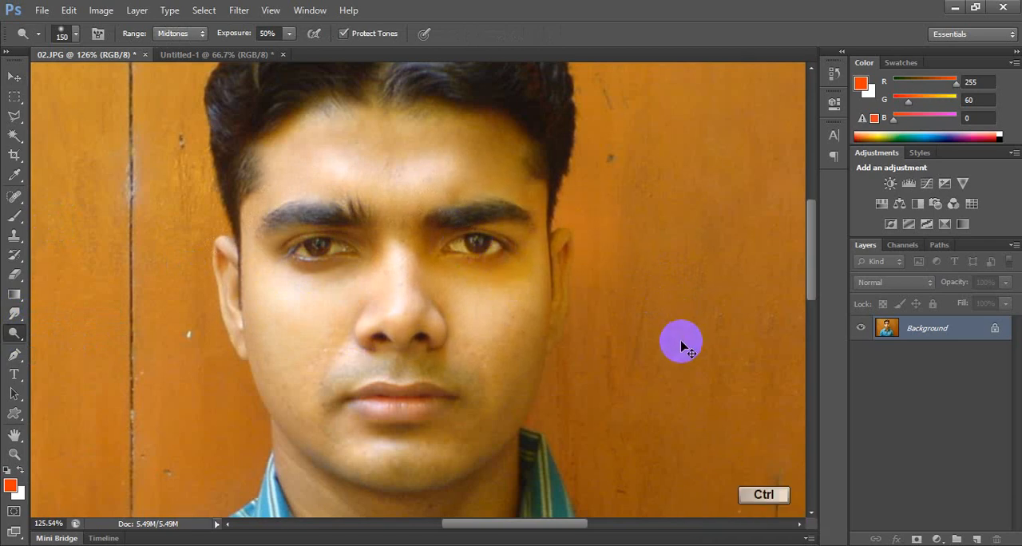
key(ctrl+z)
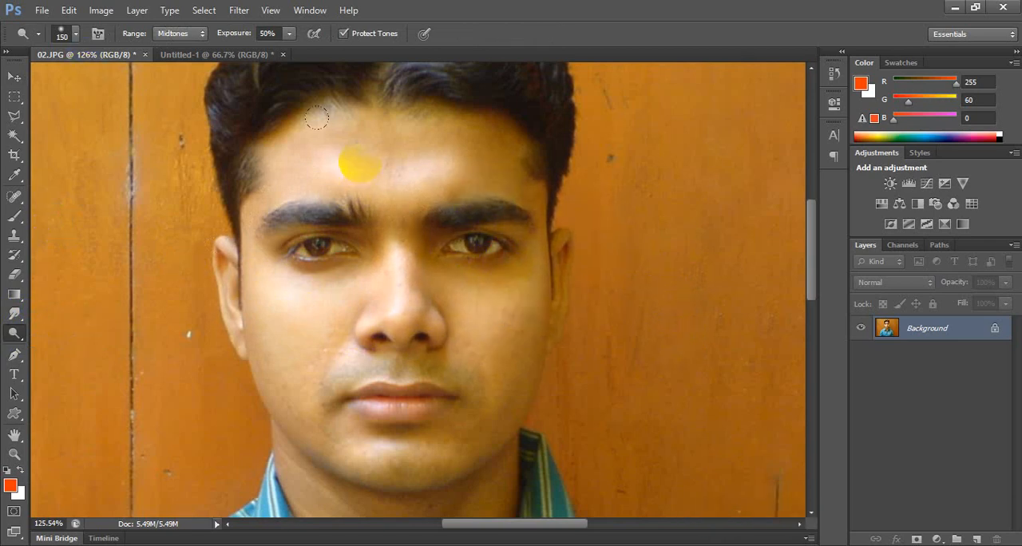
Look through the available image adjustments, open Curves for the portrait and cancel it.
click(99, 12)
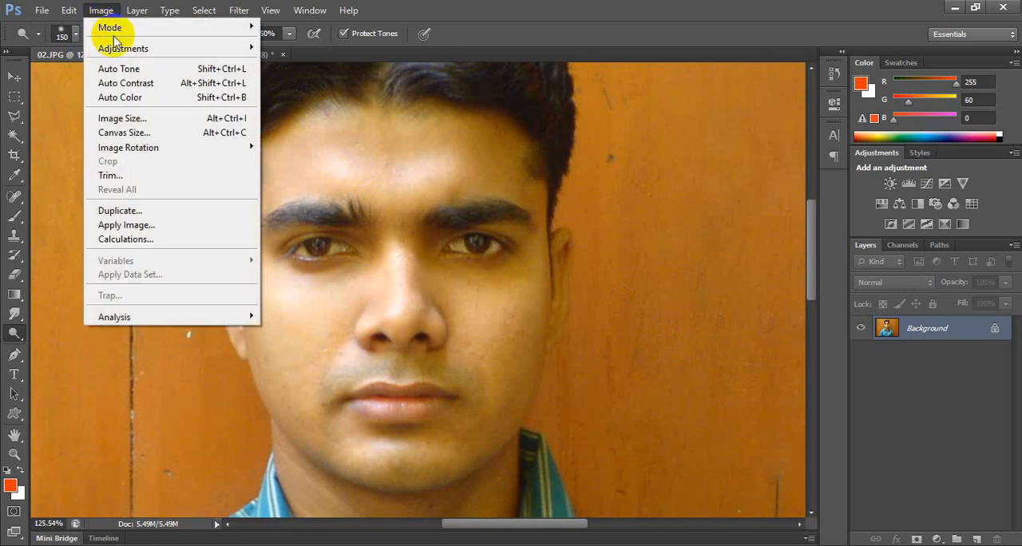
click(103, 48)
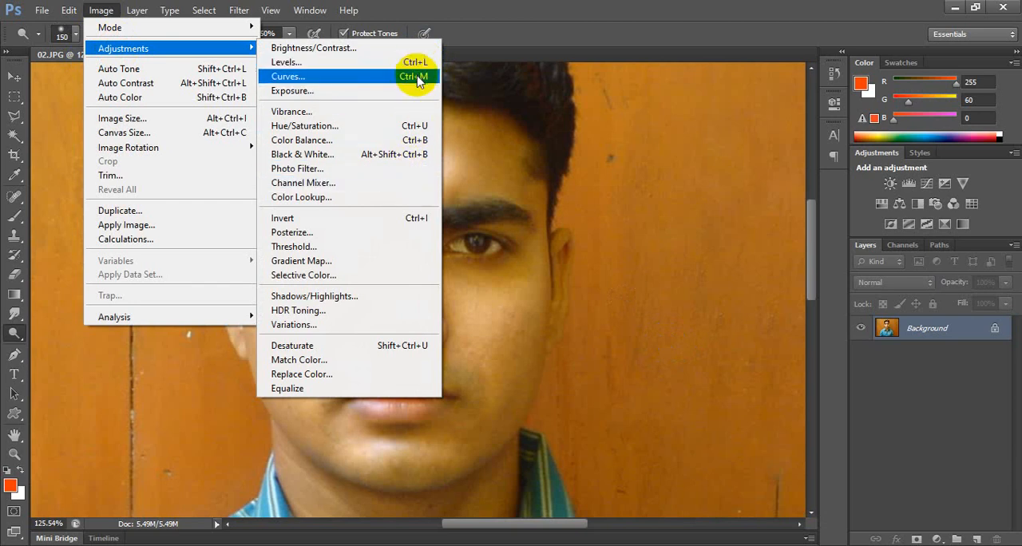
click(14, 77)
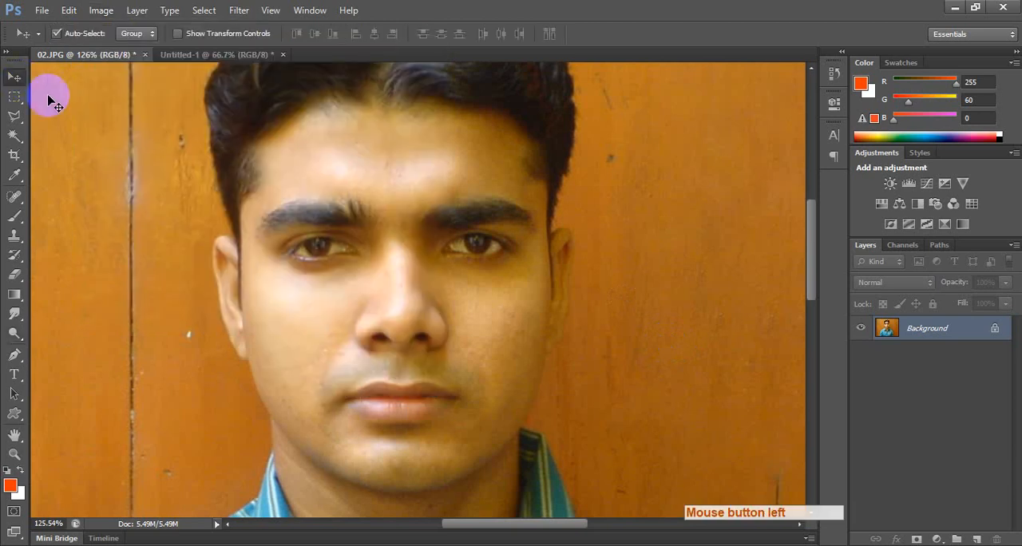
key(ctrl+m)
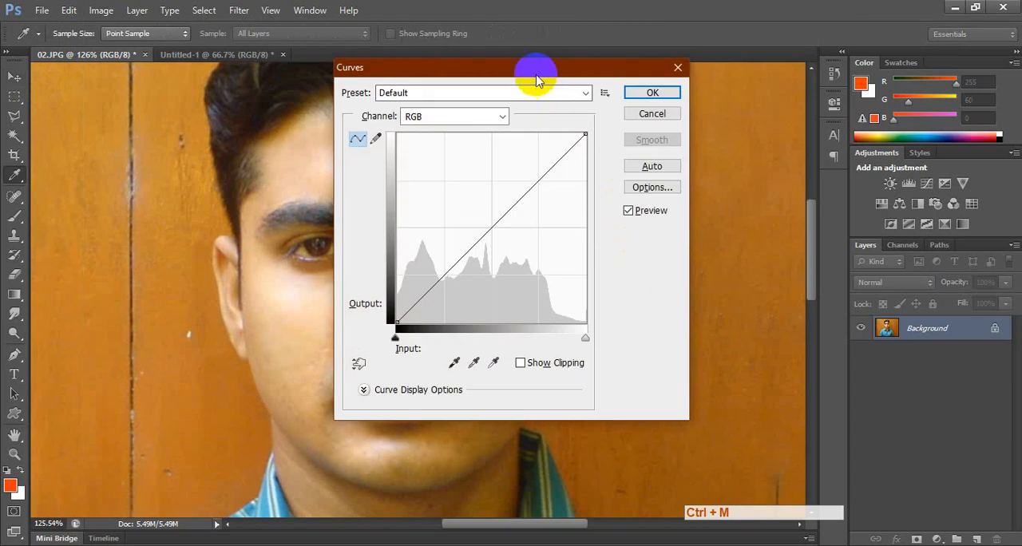
drag(529, 80, 712, 49)
drag(673, 201, 653, 182)
key(Escape)
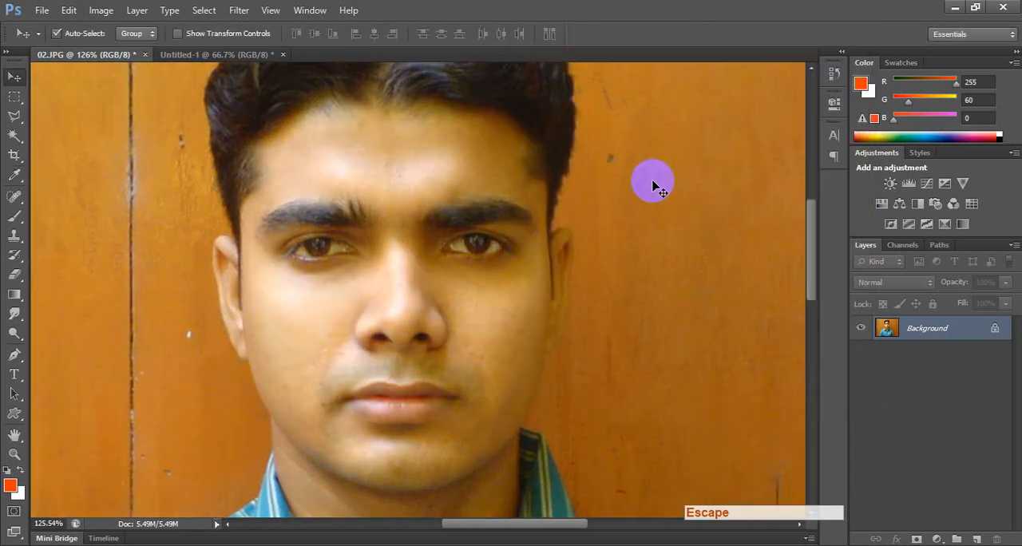
Try brightening the portrait in Levels with a white input level of 183, and cancel the adjustment.
key(ctrl+l)
drag(641, 81, 748, 50)
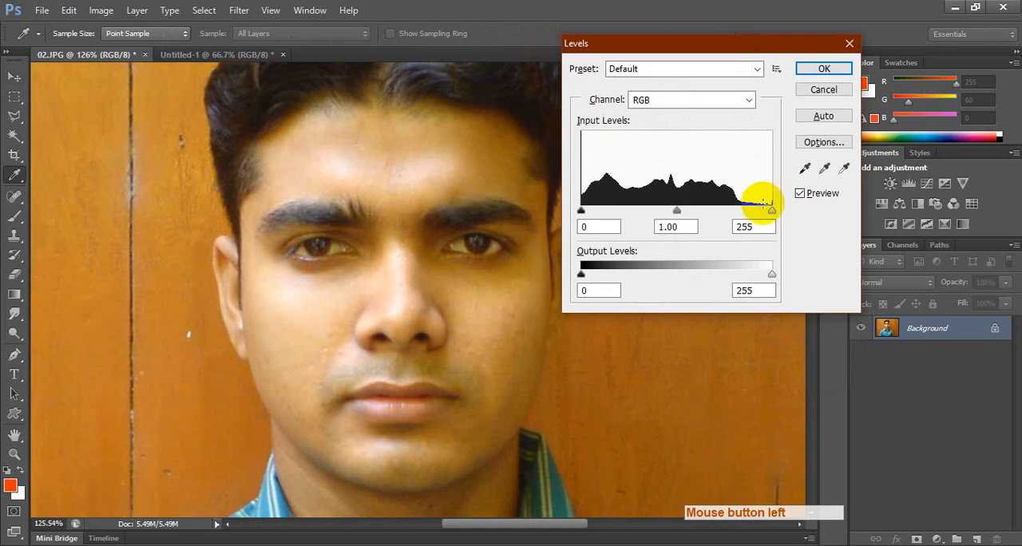
drag(771, 211, 718, 214)
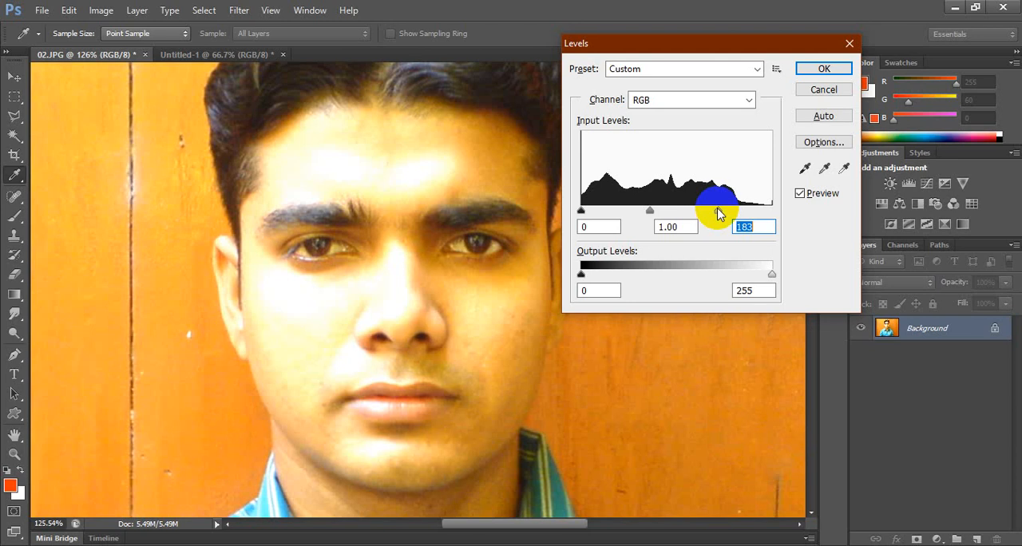
key(Escape)
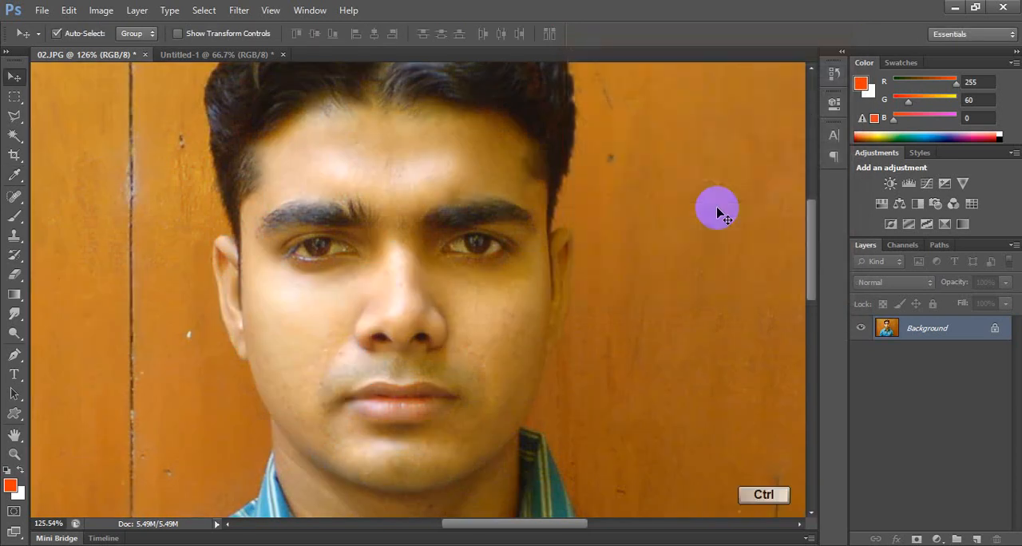
Try brightening the portrait in Curves with an RGB point at input 106 and output 168, and cancel it.
key(ctrl+m)
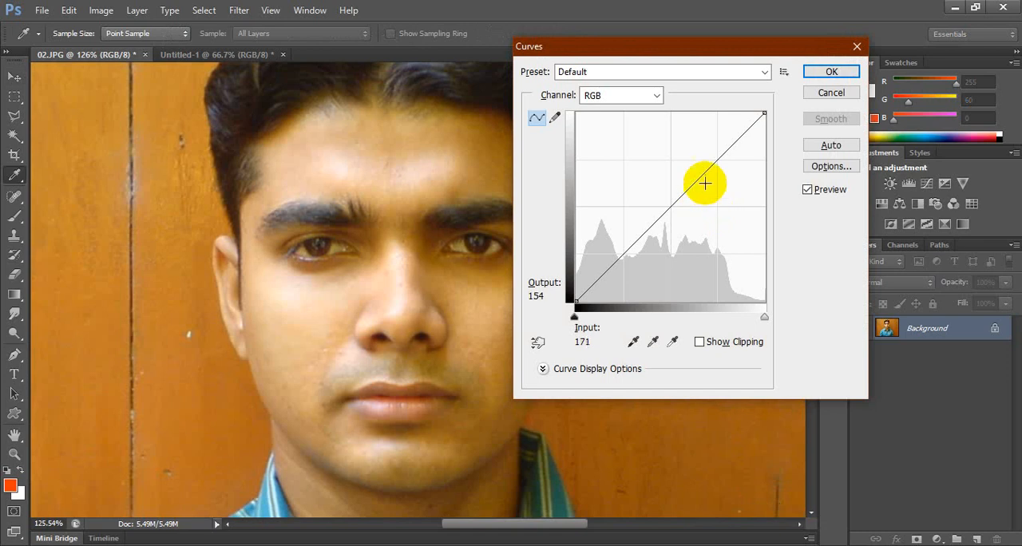
drag(676, 189, 654, 177)
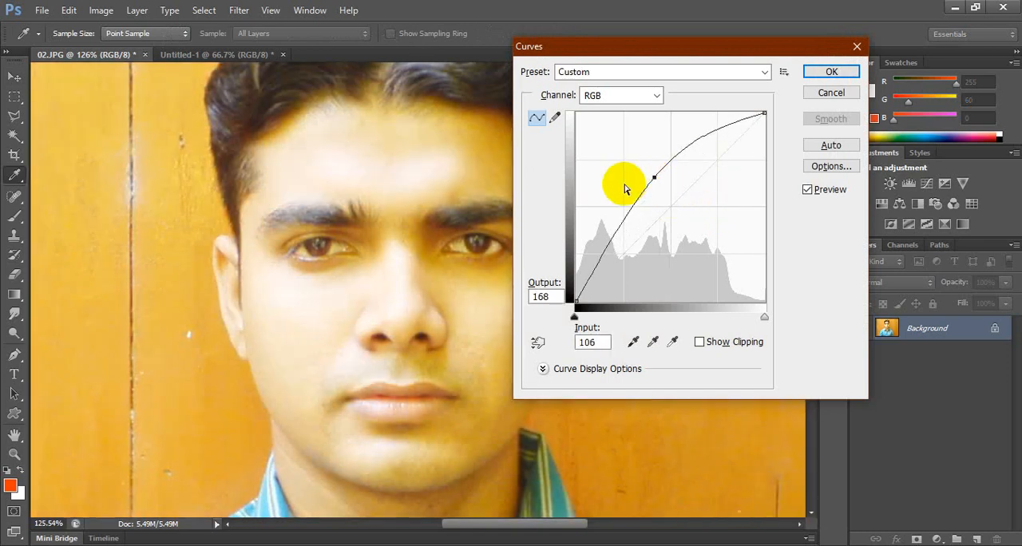
key(Escape)
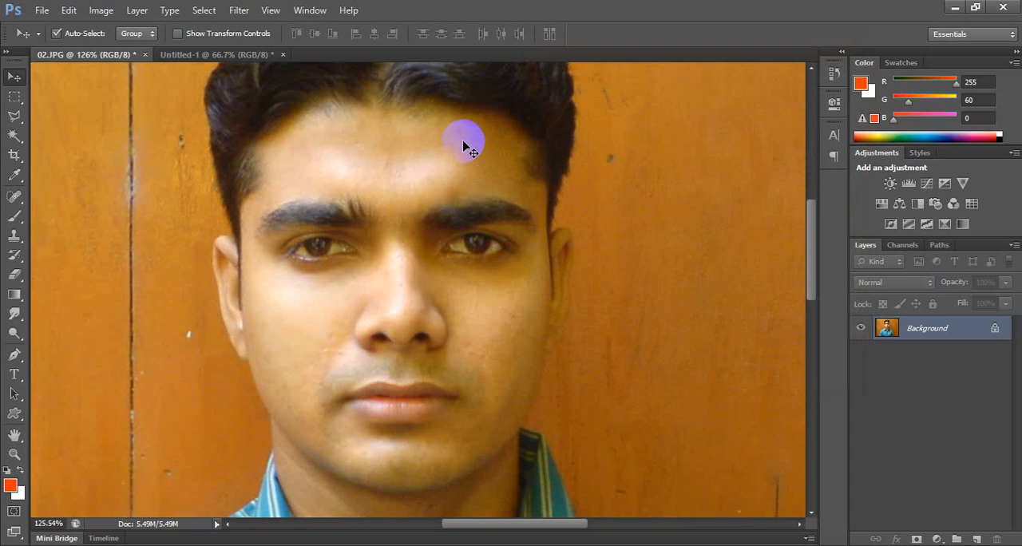
Try adjusting the portrait's brightness and contrast with Brightness/Contrast, and cancel the adjustment.
click(99, 10)
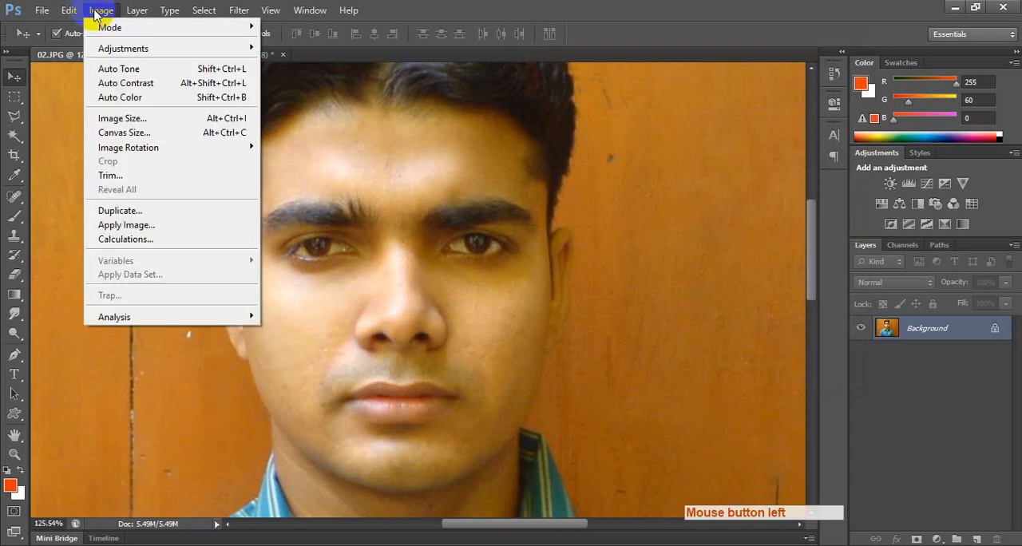
mouse_move(124, 48)
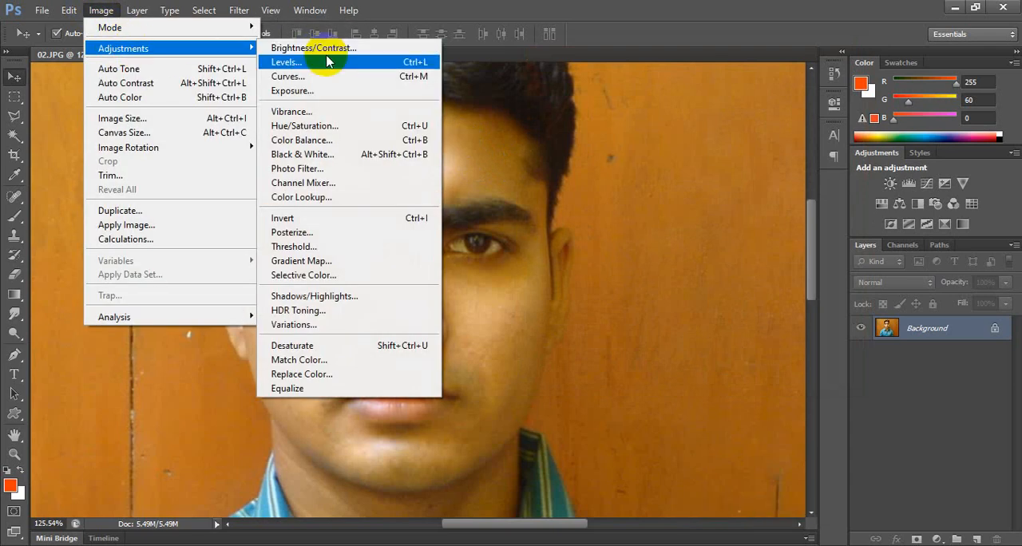
click(335, 48)
mouse_move(476, 186)
mouse_down()
mouse_move(513, 190)
mouse_move(478, 185)
mouse_up()
mouse_move(478, 223)
mouse_down()
mouse_move(459, 224)
mouse_move(513, 223)
mouse_move(455, 221)
mouse_move(506, 222)
mouse_move(494, 223)
mouse_up()
key(Escape)
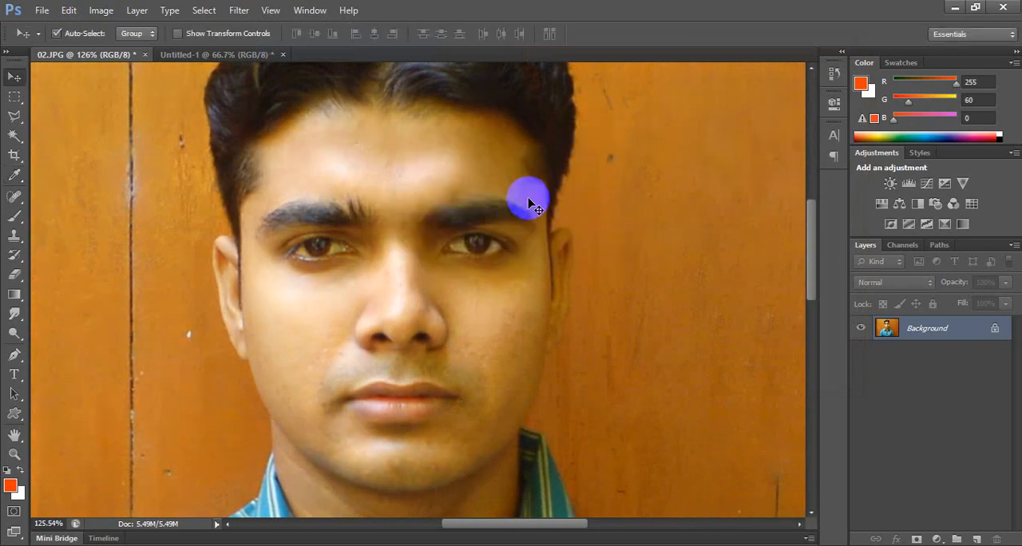
Lighten the skin between the nose and the eye on the image's right side with the Dodge tool.
right_click(15, 314)
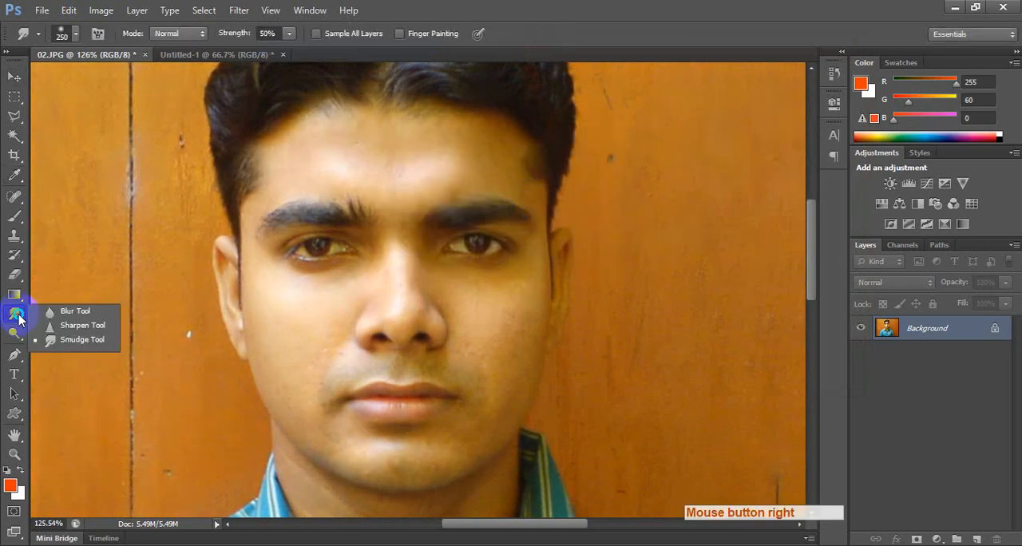
right_click(14, 333)
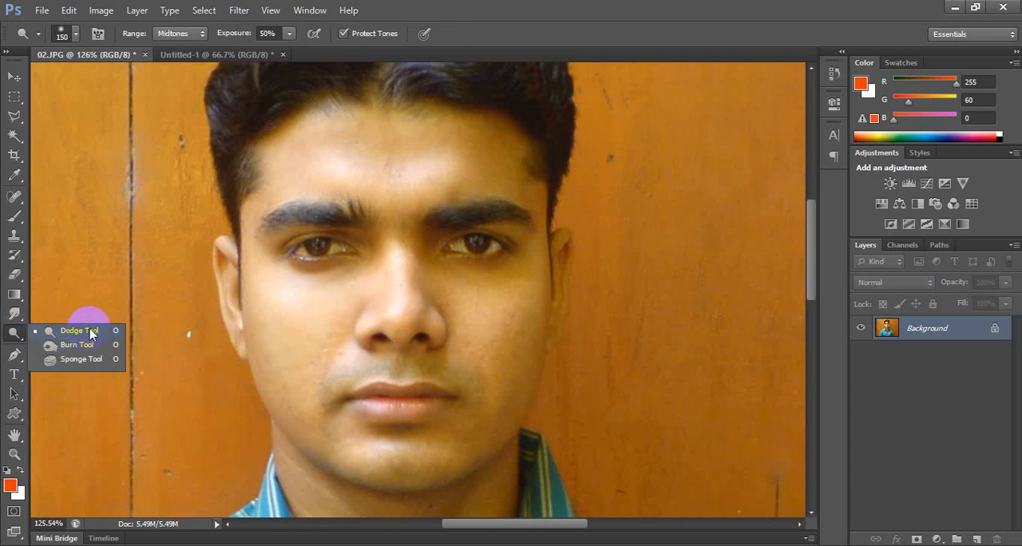
click(89, 331)
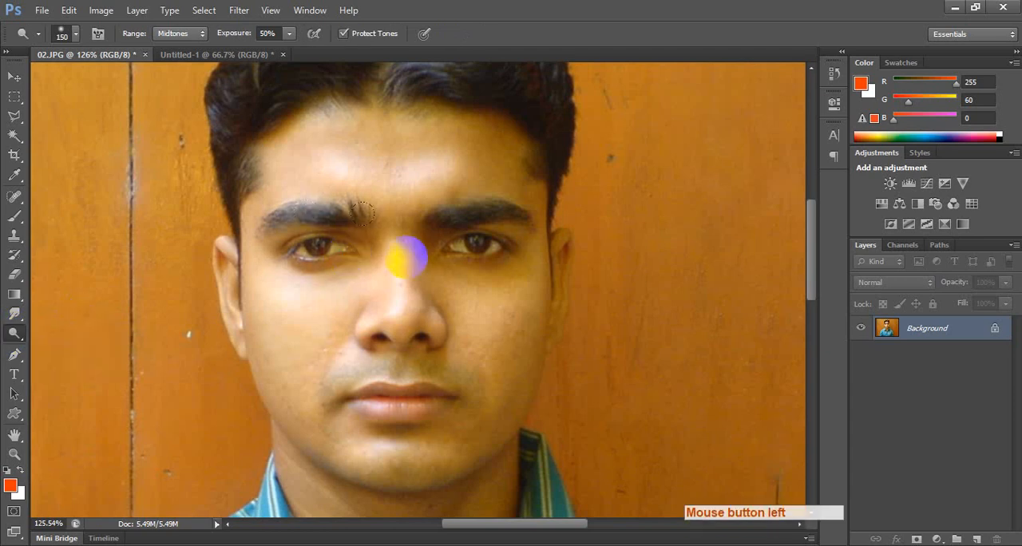
click(454, 263)
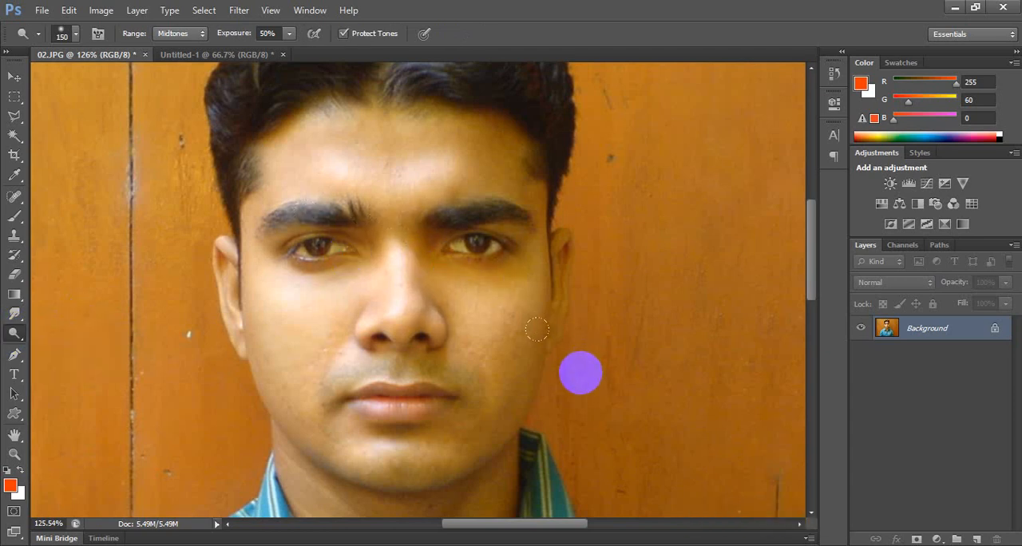
Try darkening the hair with the Burn tool at brush size 175, range Midtones and exposure 50%, and undo it.
right_click(15, 333)
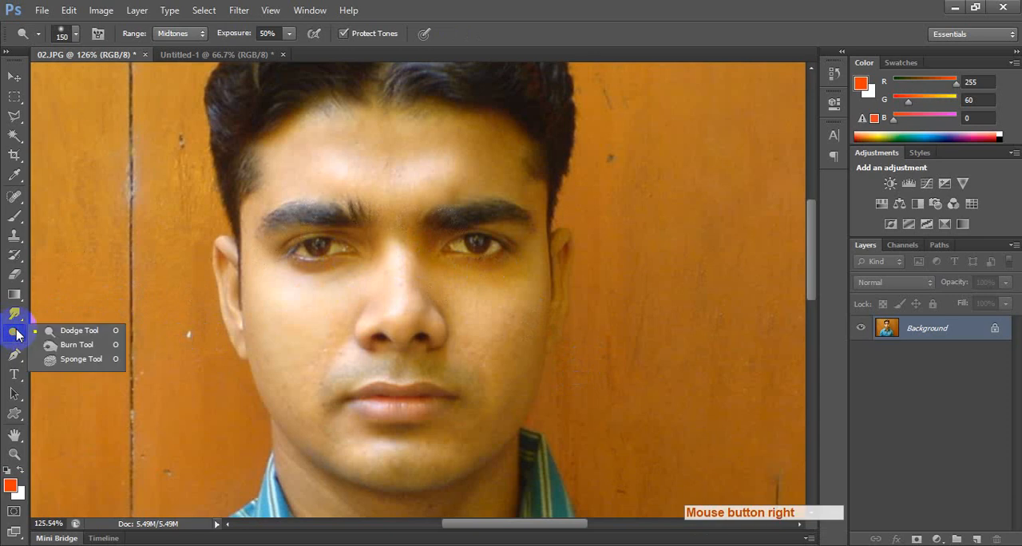
click(90, 348)
key(space)
drag(296, 240, 292, 338)
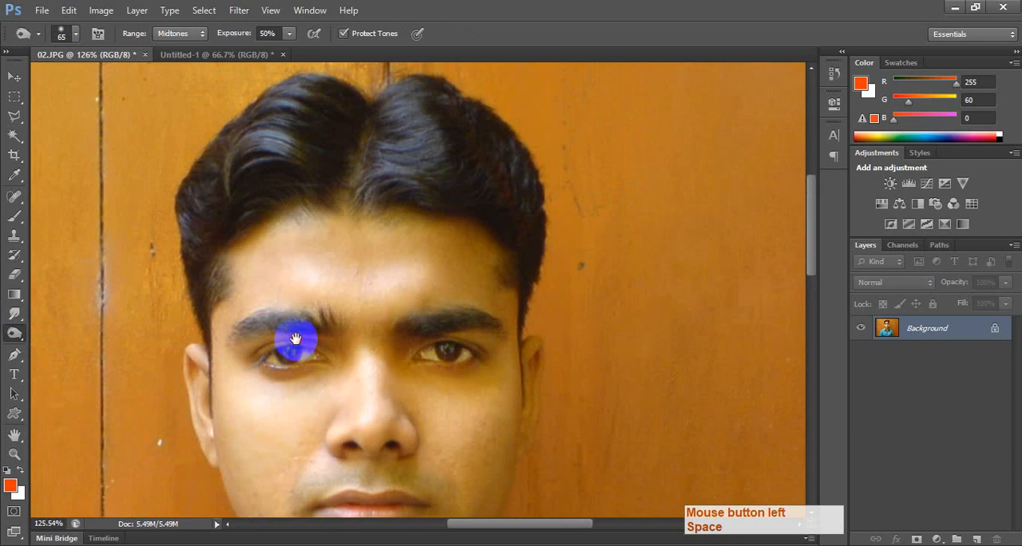
key(bracketright)
key(bracketright)
key(bracketright)
key(bracketright)
key(bracketright)
key(bracketright)
key(bracketright)
drag(231, 150, 152, 303)
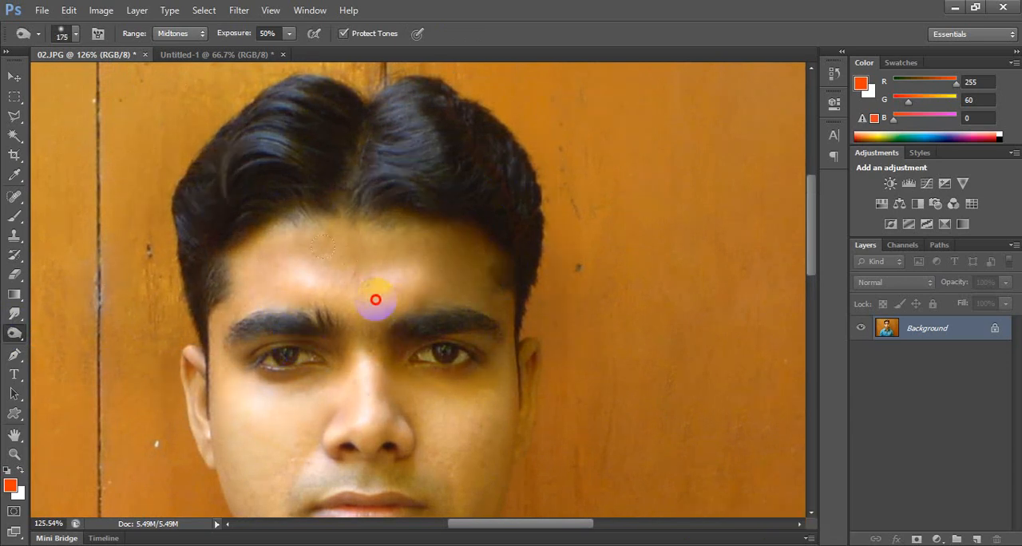
mouse_move(323, 308)
mouse_down()
mouse_move(342, 305)
mouse_move(292, 172)
mouse_move(237, 192)
mouse_move(558, 186)
mouse_up()
key(ctrl+alt+z)
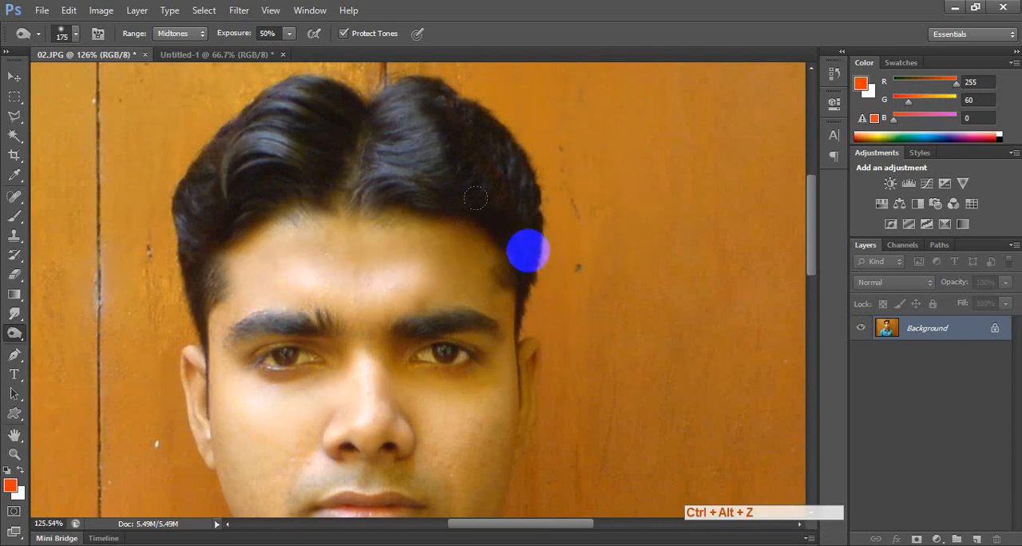
Try darkening both eyes with the Burn tool at brush size 175, and undo the strokes.
click(434, 361)
click(267, 354)
key(ctrl+alt+z)
key(ctrl+alt+z)
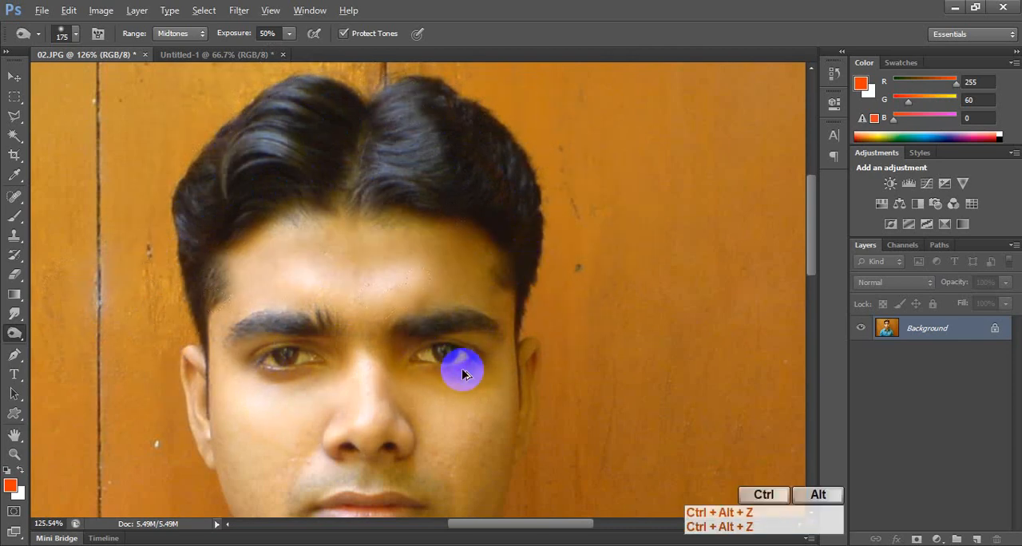
Darken both irises with the Burn tool at brush size 30 and both eyebrows at size 20.
key(bracketleft)
key(bracketleft)
key(bracketleft)
key(bracketleft)
key(bracketleft)
key(bracketleft)
key(bracketleft)
key(bracketleft)
key(bracketleft)
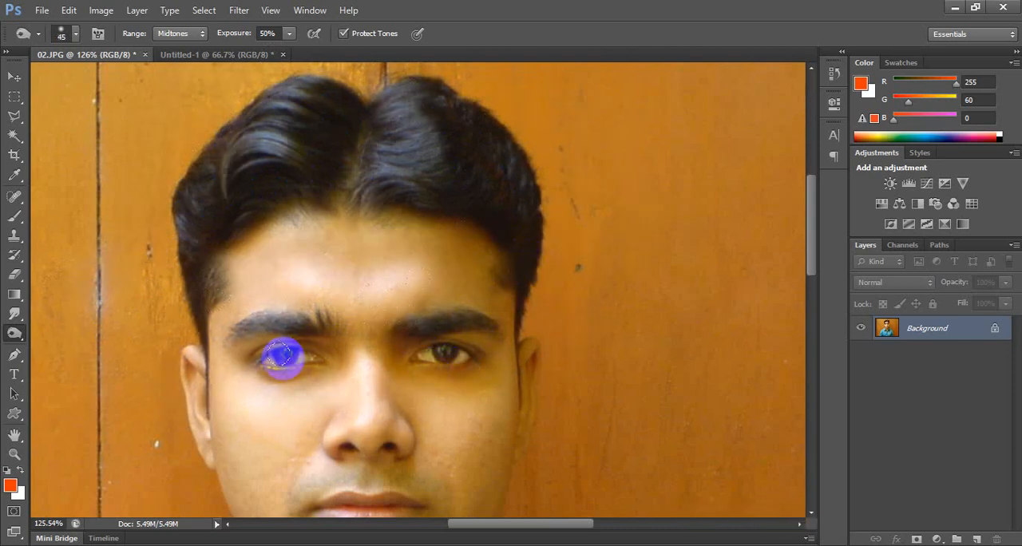
key(bracketleft)
click(281, 352)
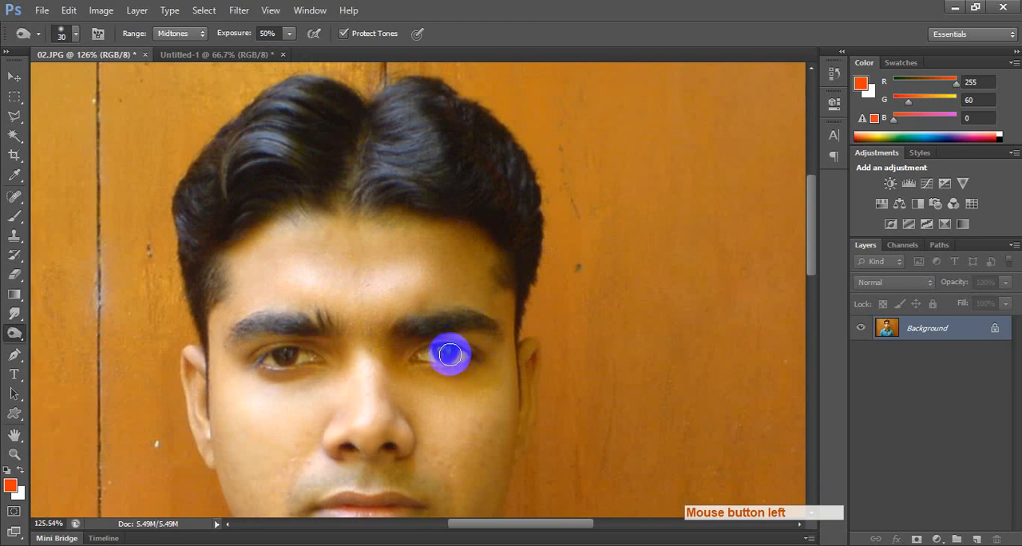
click(445, 353)
key(bracketleft)
drag(427, 328, 493, 327)
drag(320, 329, 227, 334)
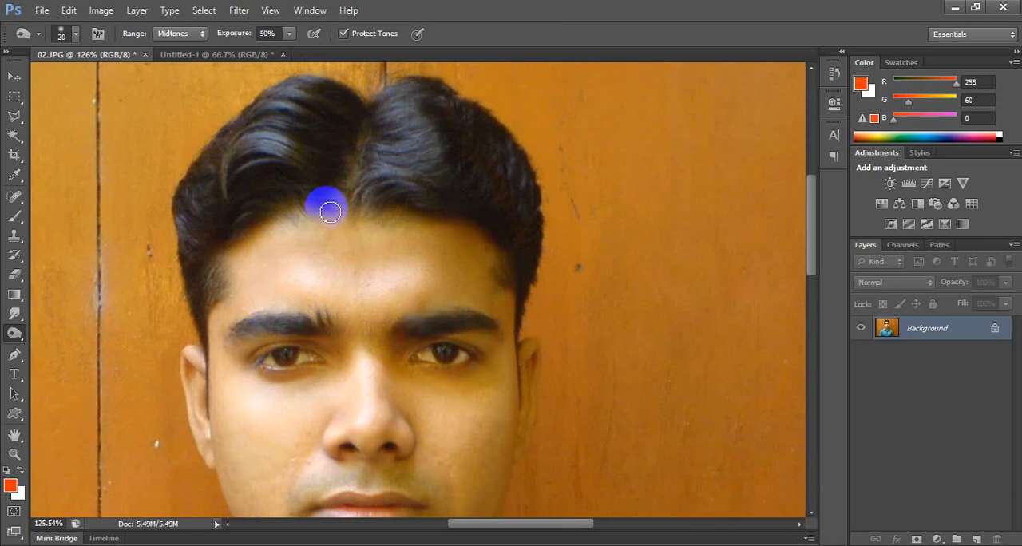
Try desaturating the face with the Sponge tool at brush size 300 and flow 50%, and undo it.
right_click(14, 334)
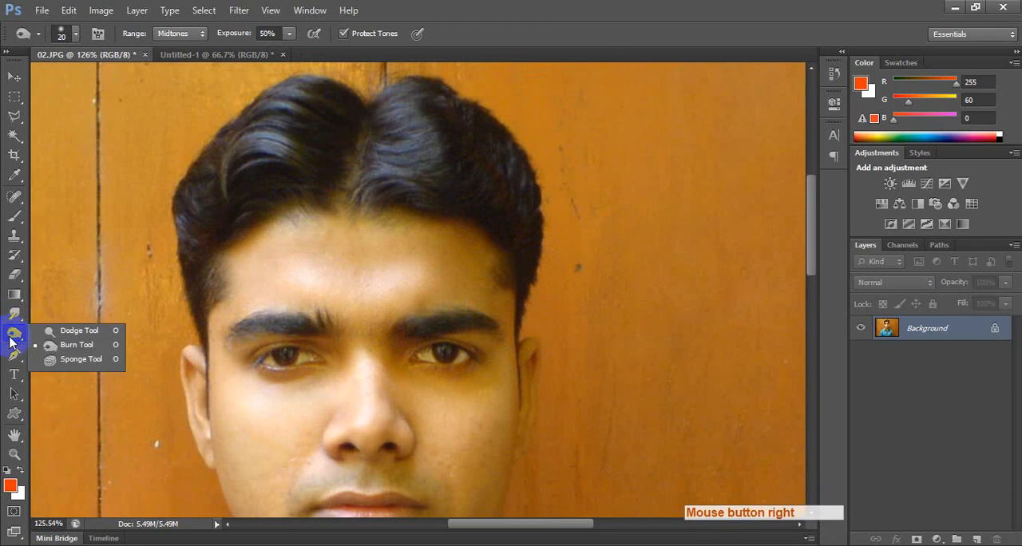
click(95, 361)
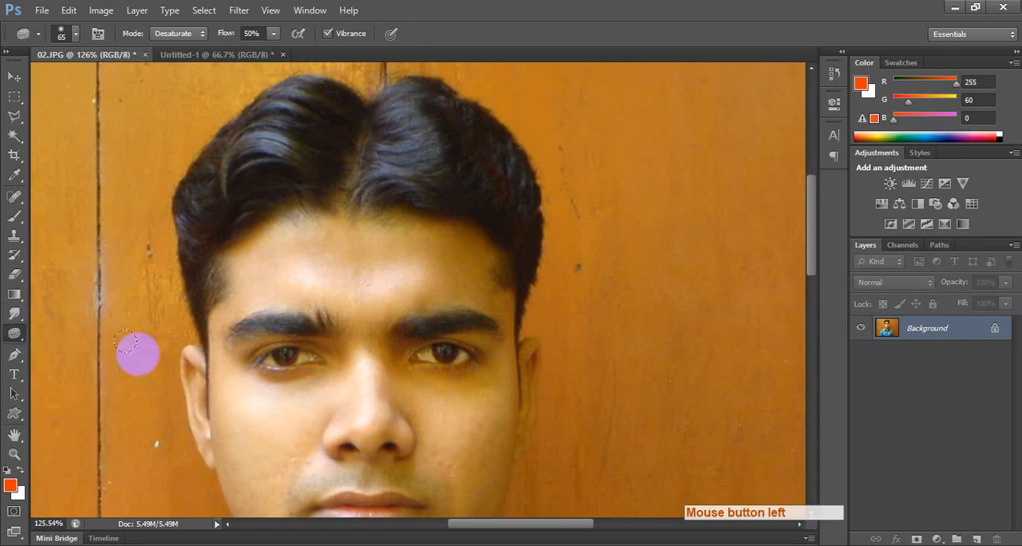
mouse_move(269, 356)
mouse_down()
mouse_move(277, 222)
mouse_move(296, 288)
mouse_move(275, 261)
mouse_move(236, 285)
mouse_up()
key(bracketright)
key(bracketright)
key(bracketright)
key(bracketright)
key(bracketright)
key(bracketright)
key(bracketright)
key(bracketright)
key(bracketright)
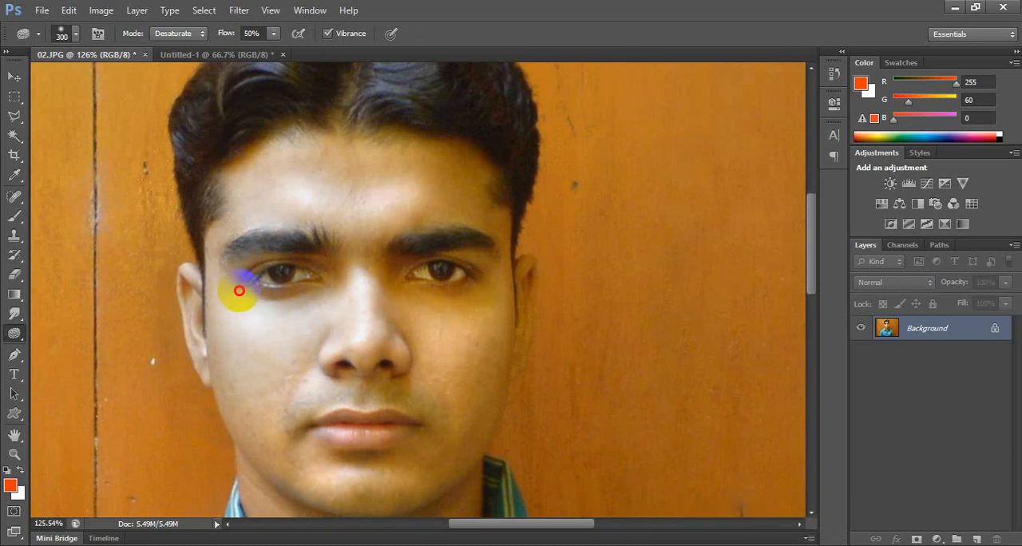
key(ctrl+alt+z)
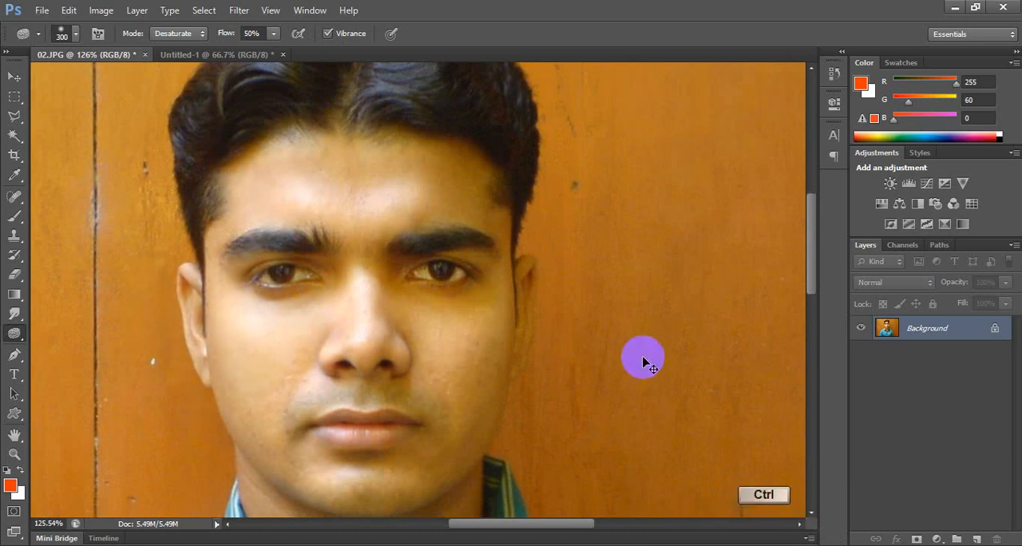
Try desaturating the whole photo with the Desaturate command, and undo it.
key(shift)
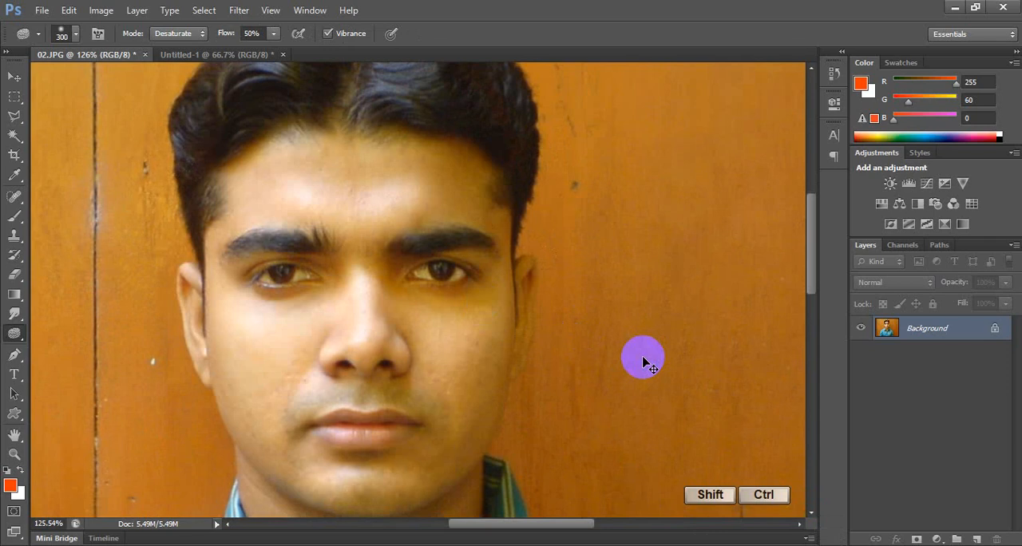
key(ctrl+shift+u)
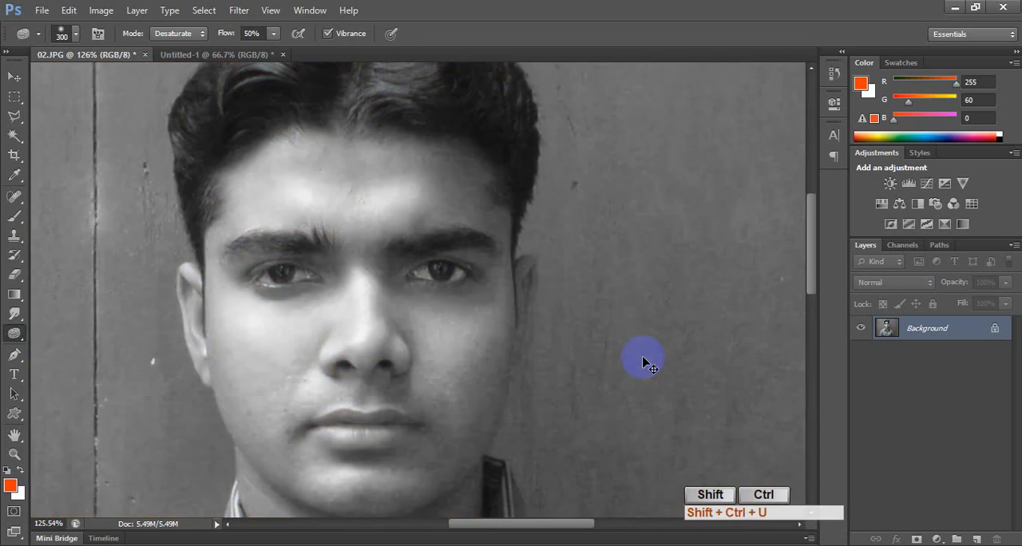
key(ctrl+alt+z)
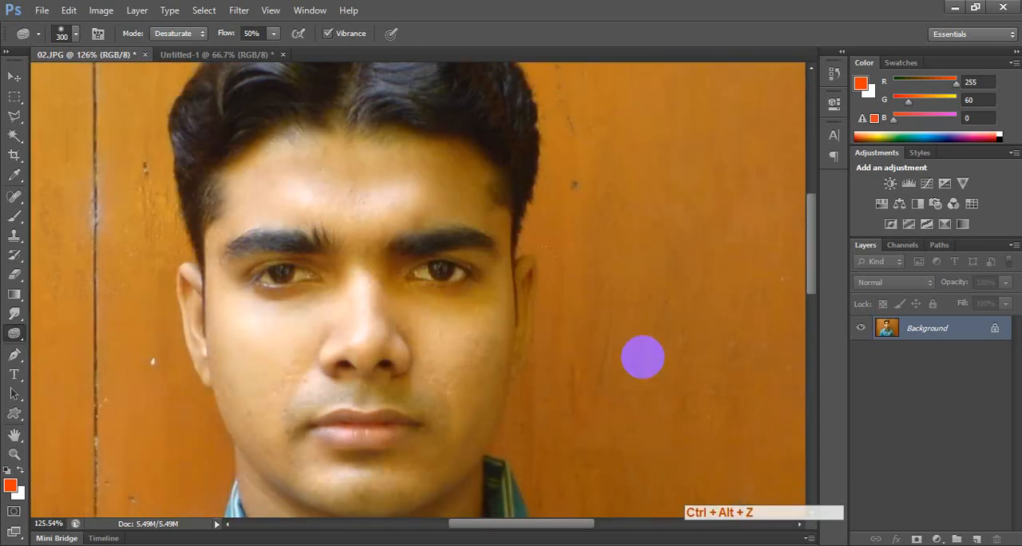
Try desaturating a rectangular selection over the left half of the face, undo it and clear the selection.
click(12, 97)
drag(180, 171, 356, 454)
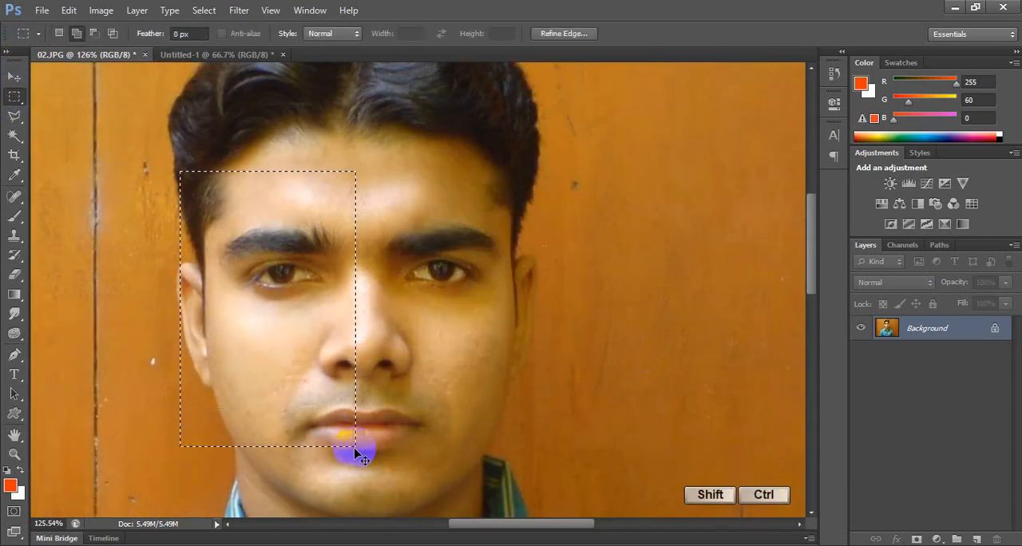
key(ctrl+shift+u)
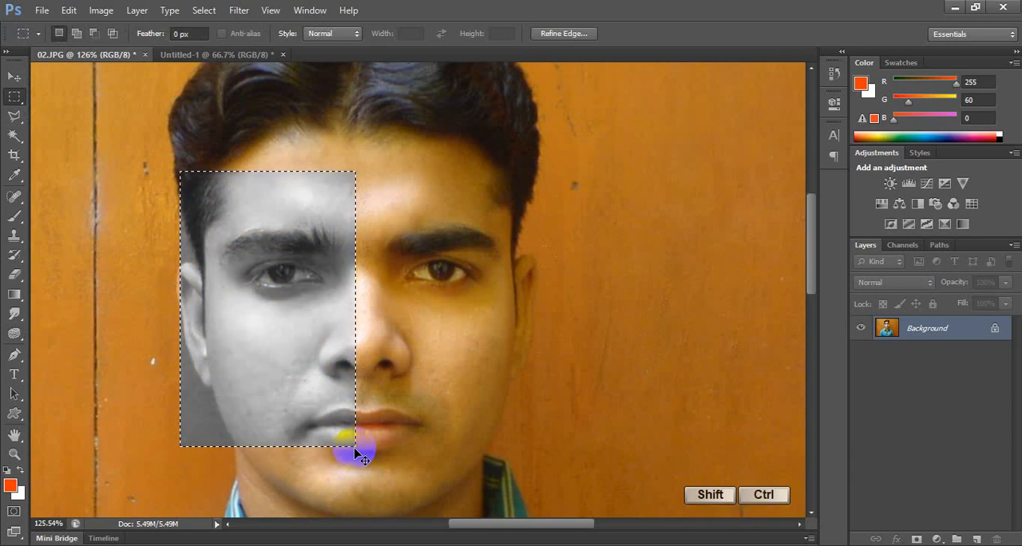
key(ctrl+alt+z)
key(ctrl+d)
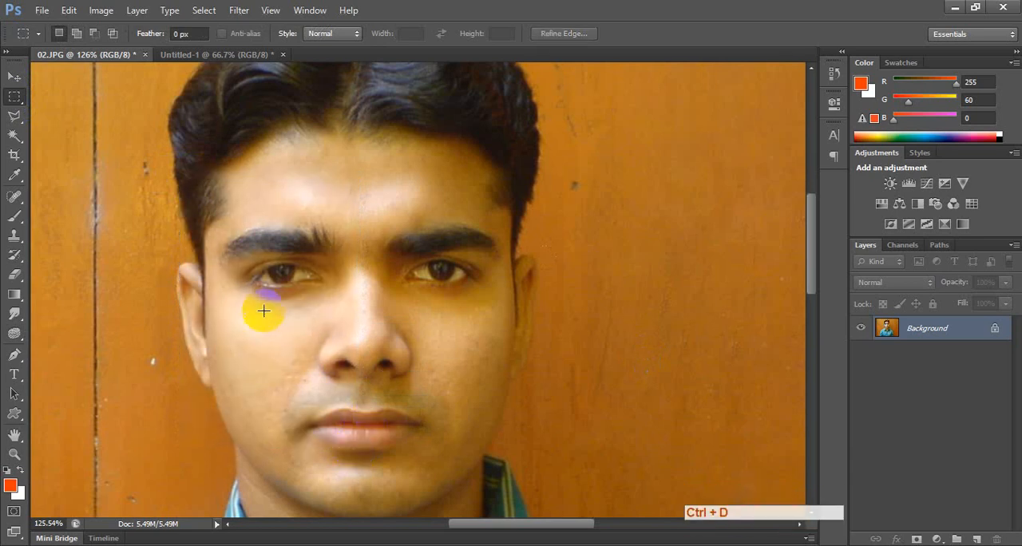
click(15, 337)
right_click(14, 337)
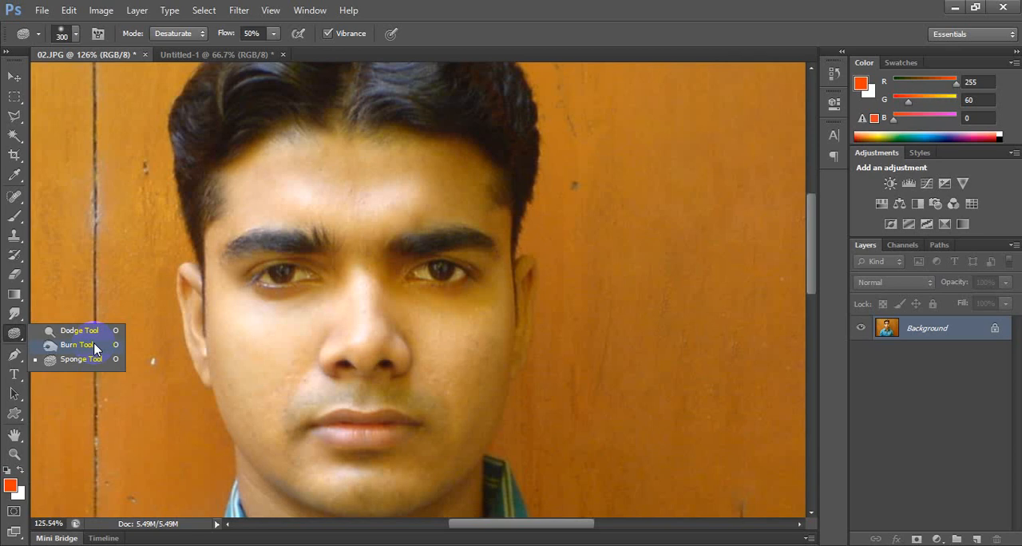
click(15, 76)
scroll(373, 229, down, 1)
scroll(373, 229, down, 4)
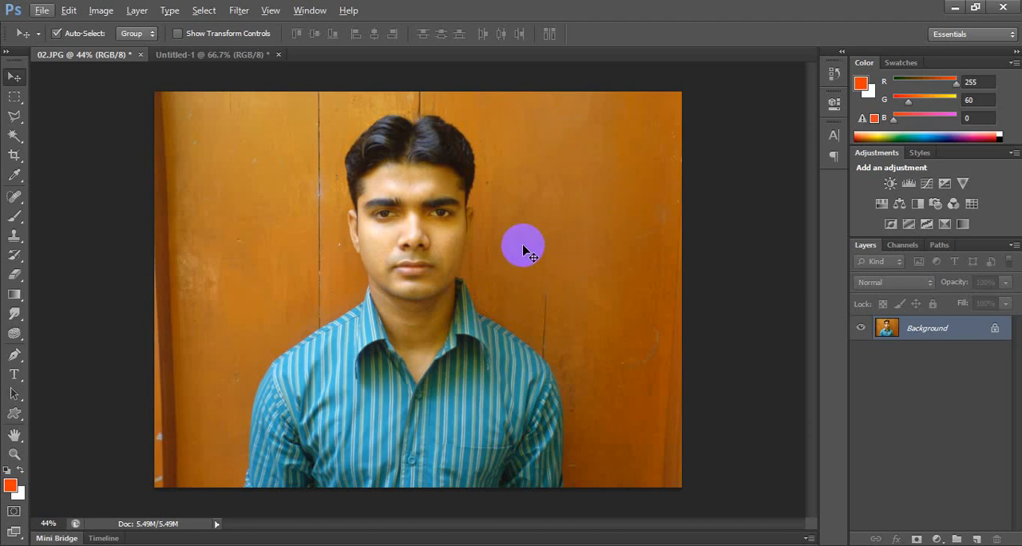
key(alt)
scroll(478, 209, up, 5)
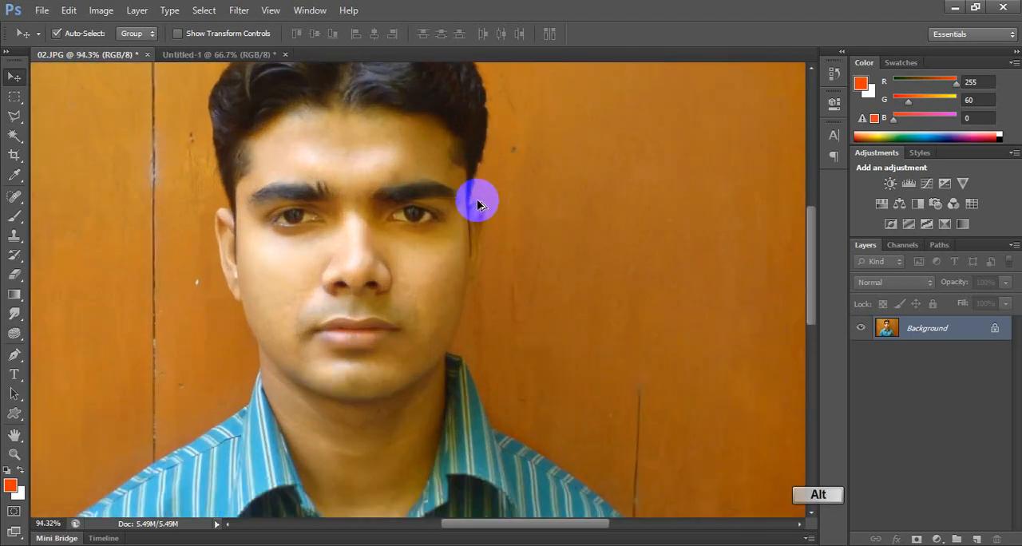
scroll(475, 228, down, 5)
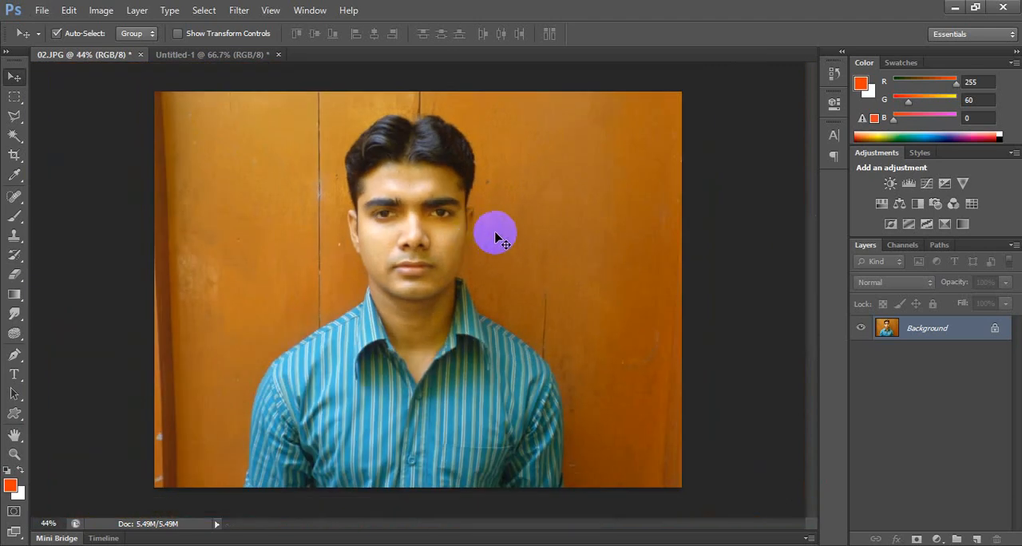
Select the right half of the photo, from the middle of the face outward, with the Rectangular Marquee tool.
right_click(14, 96)
click(56, 94)
drag(677, 93, 411, 538)
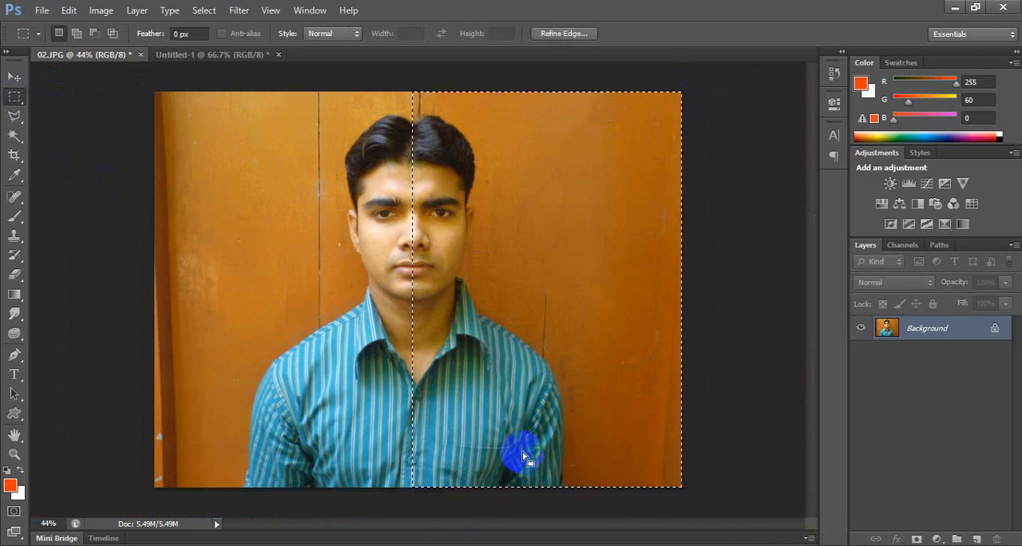
Try brightening the selected half in Curves with an RGB point at input 115 and output 142, and undo it.
key(ctrl)
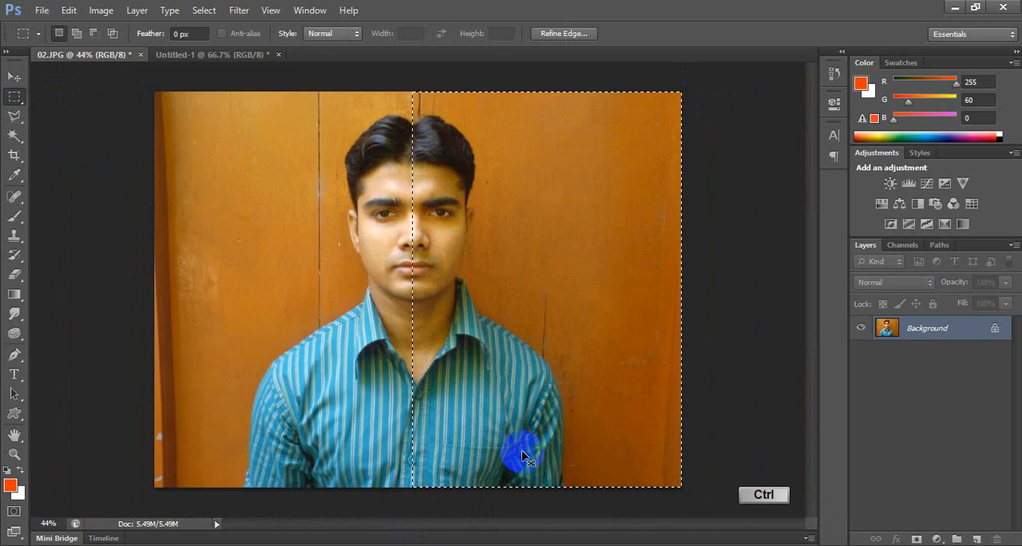
key(ctrl+m)
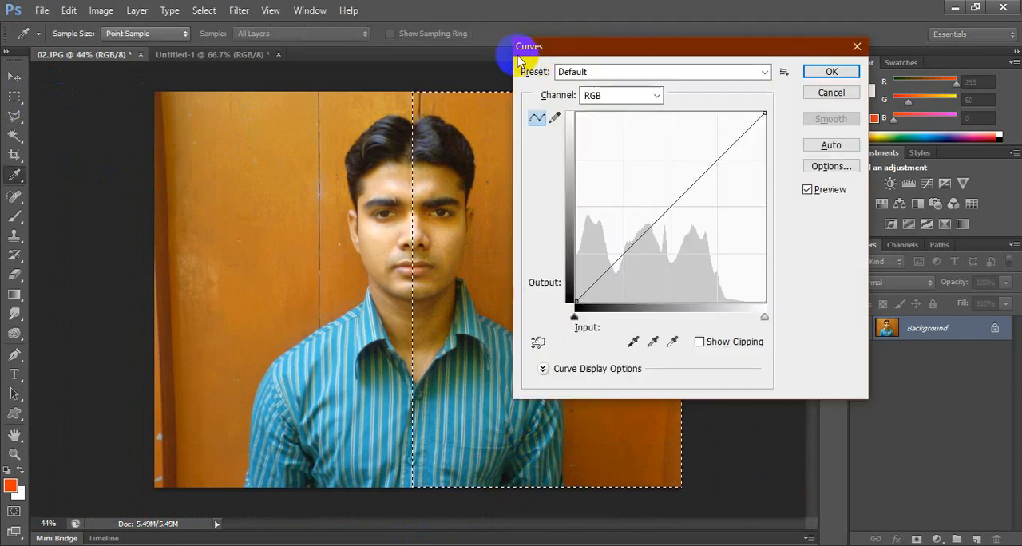
drag(675, 213, 661, 196)
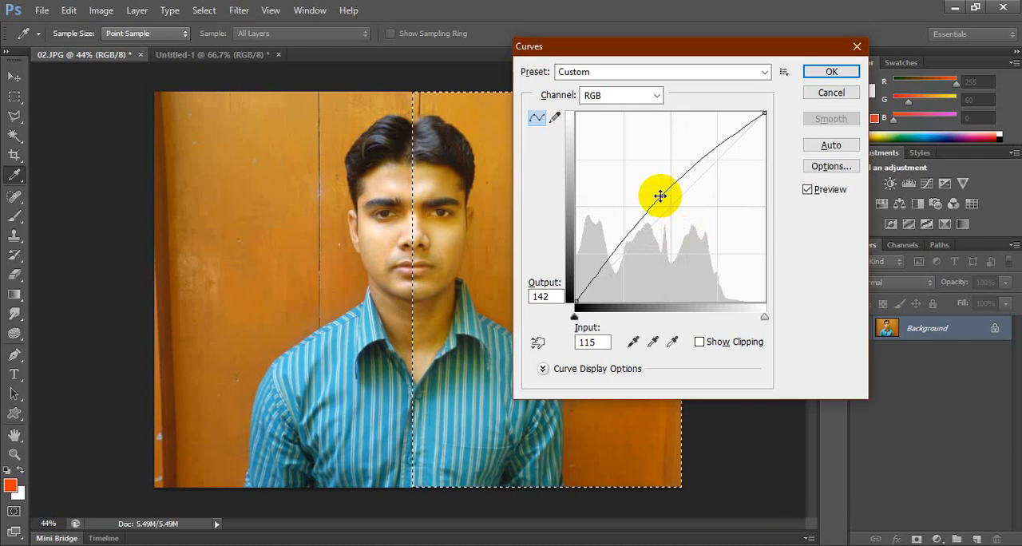
key(Return)
key(ctrl+d)
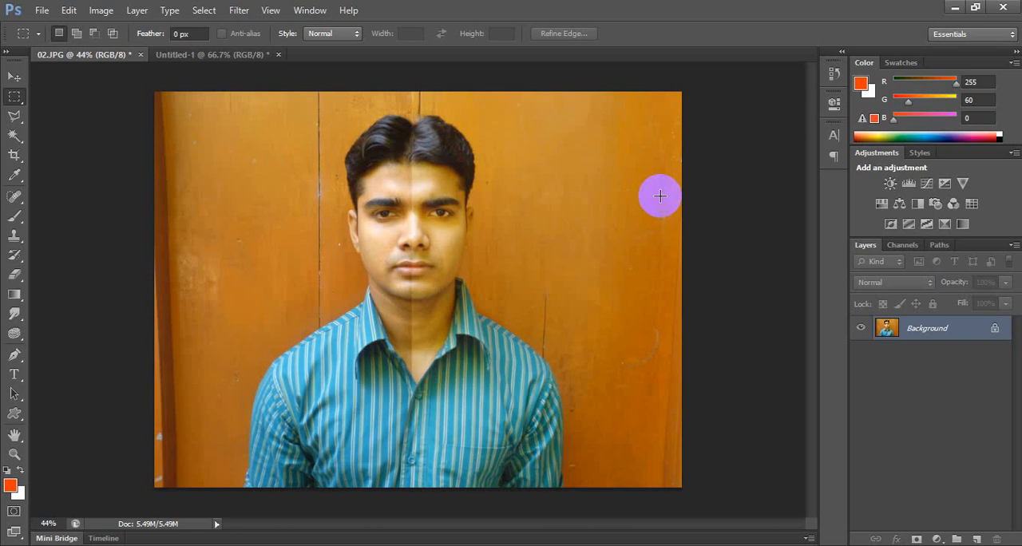
key(ctrl+alt+z)
key(ctrl+alt+z)
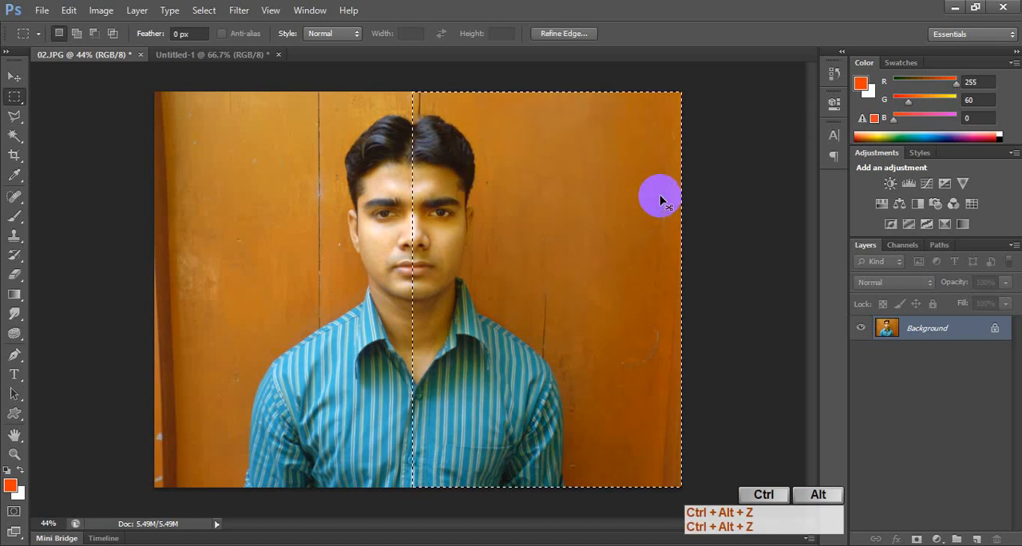
Feather the selection of the photo's right half with a radius of 40 pixels.
key(shift+F6)
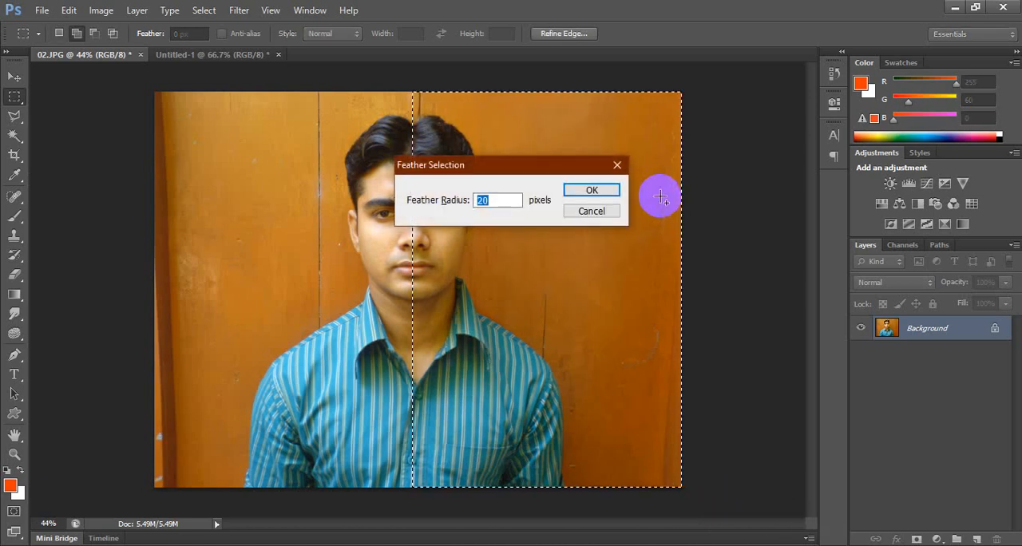
text(40)
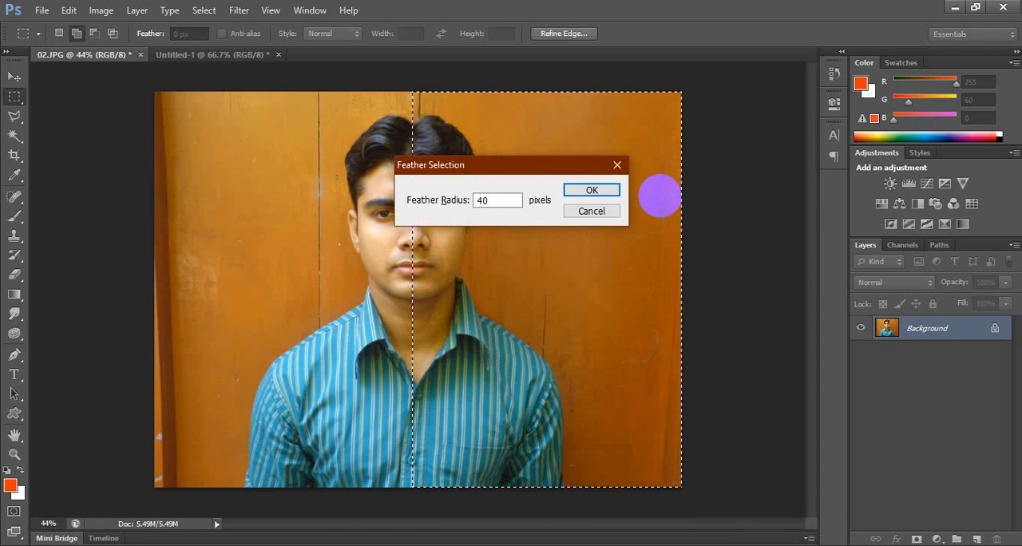
key(Return)
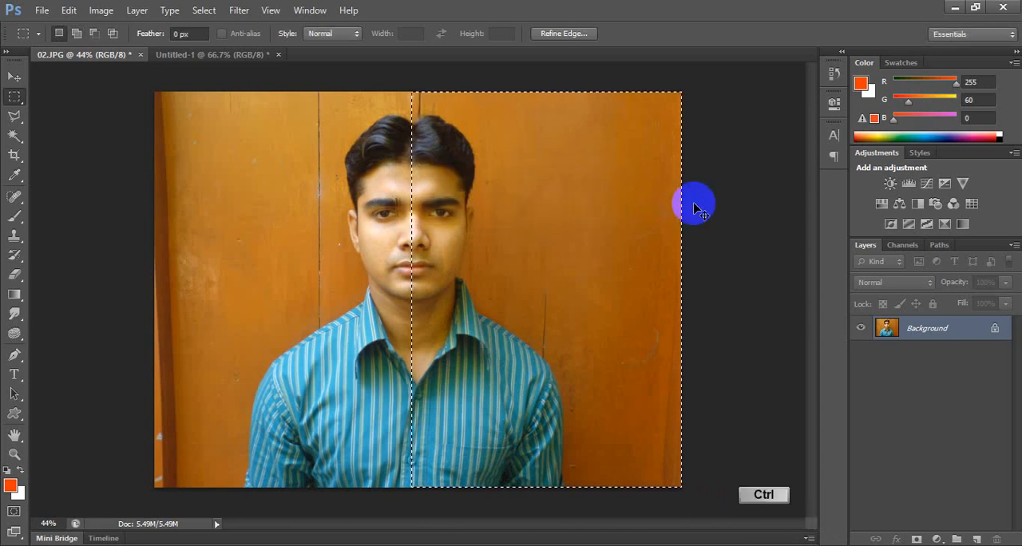
Brighten the feathered half by raising the RGB midtones in Curves, and clear the selection.
key(ctrl+m)
mouse_move(677, 204)
mouse_down()
mouse_move(653, 178)
mouse_move(663, 199)
mouse_up()
key(Return)
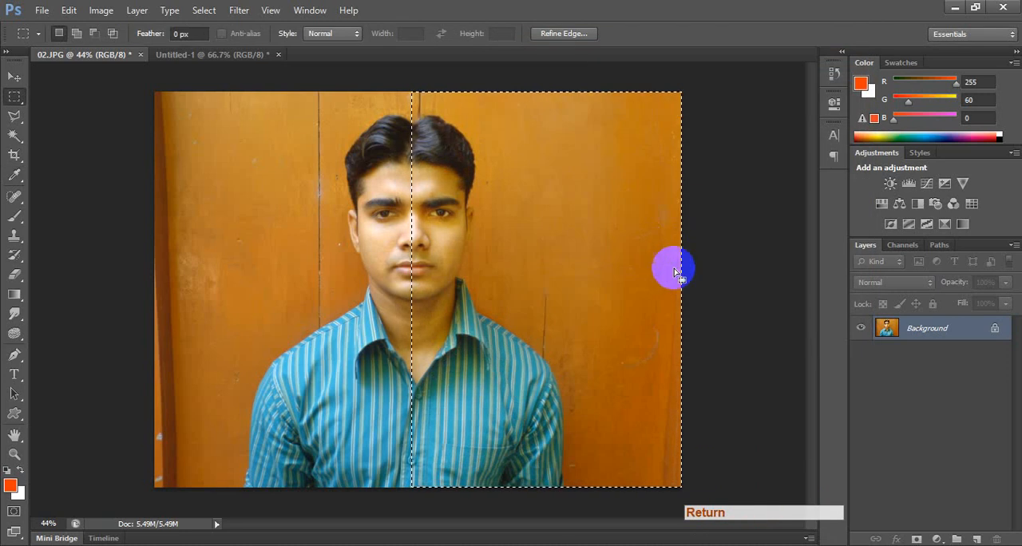
key(ctrl+d)
scroll(410, 226, up, 2)
scroll(409, 226, up, 2)
scroll(471, 278, down, 4)
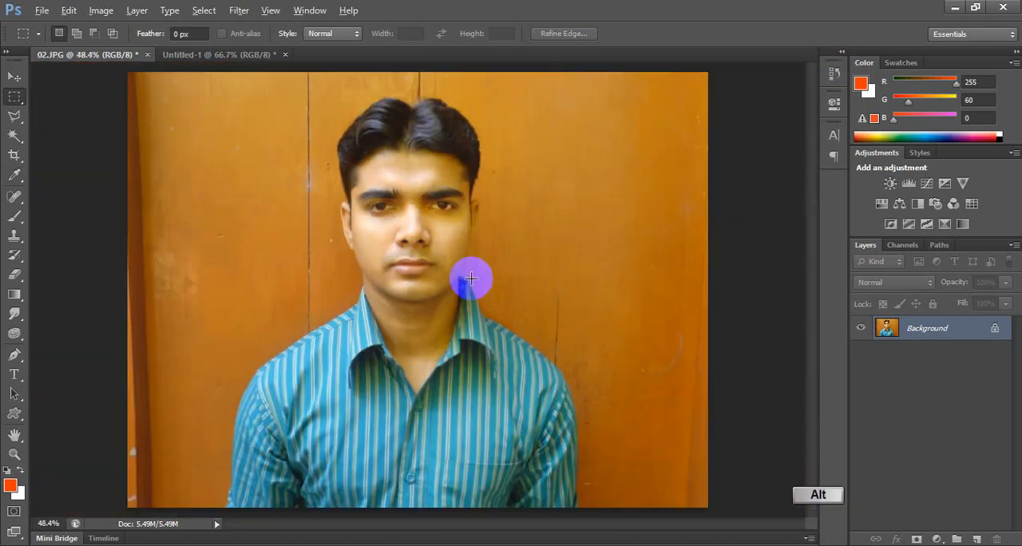
click(573, 340)
Brighten the whole portrait by raising the midtones of the RGB curve in Curves.
key(ctrl+m)
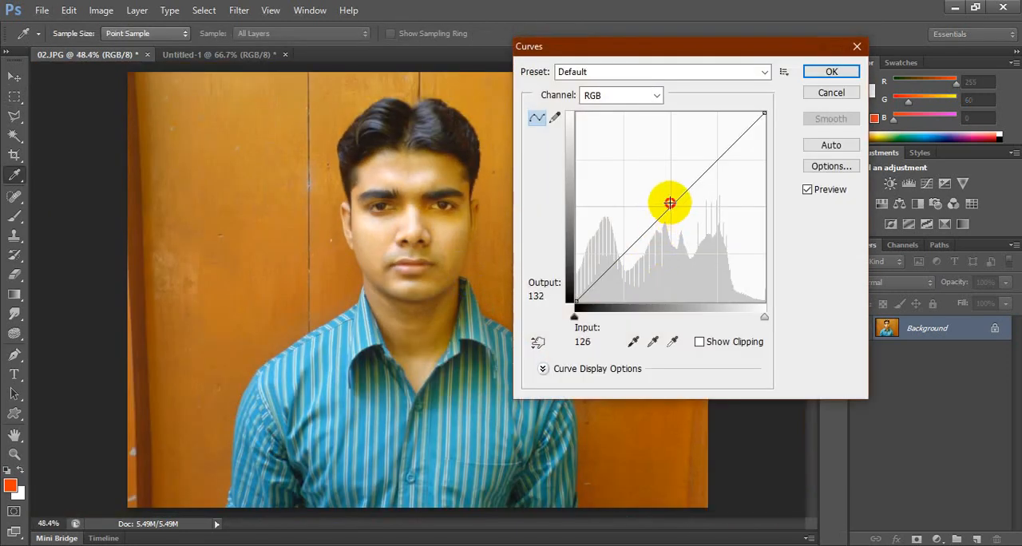
drag(670, 203, 662, 194)
key(Return)
scroll(511, 227, down, 1)
key(space)
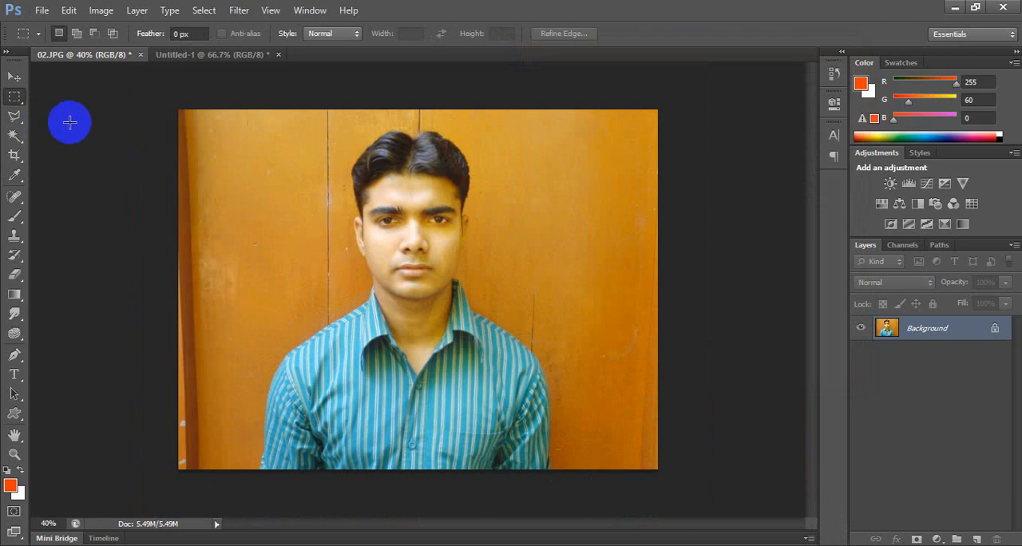
Open the Crop tool's Size & Resolution settings and choose millimeters as the width unit.
key(c)
right_click(12, 162)
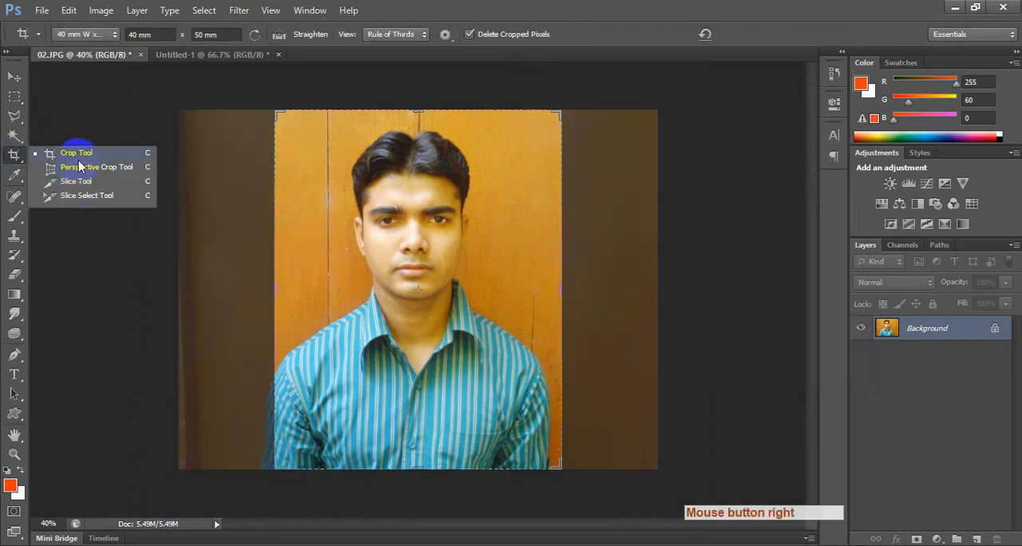
click(79, 153)
click(89, 34)
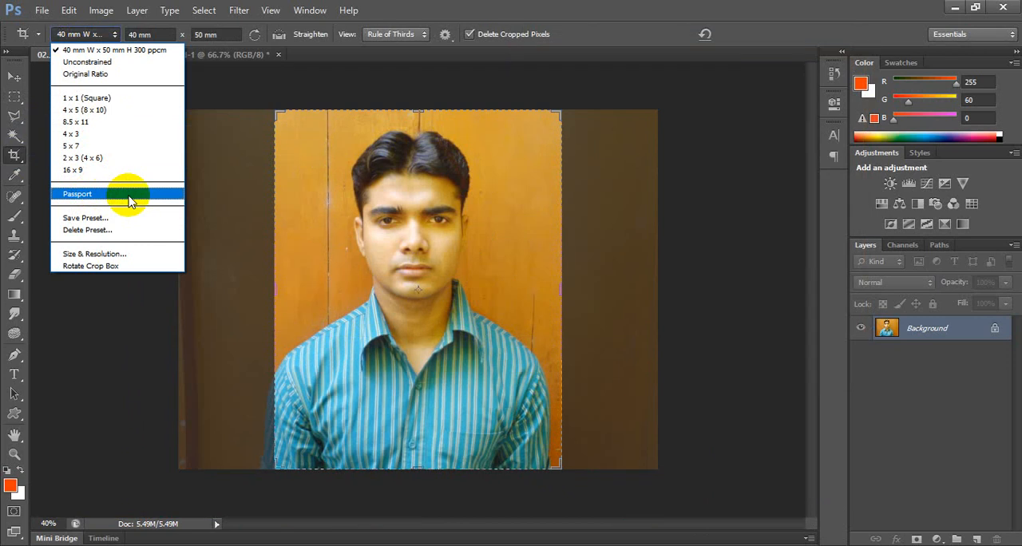
click(128, 254)
click(520, 191)
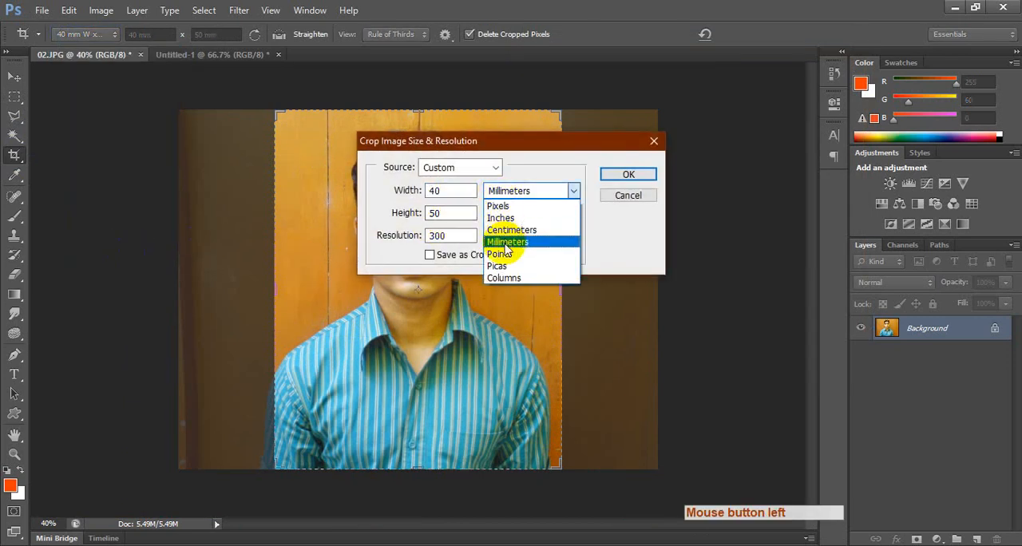
click(505, 243)
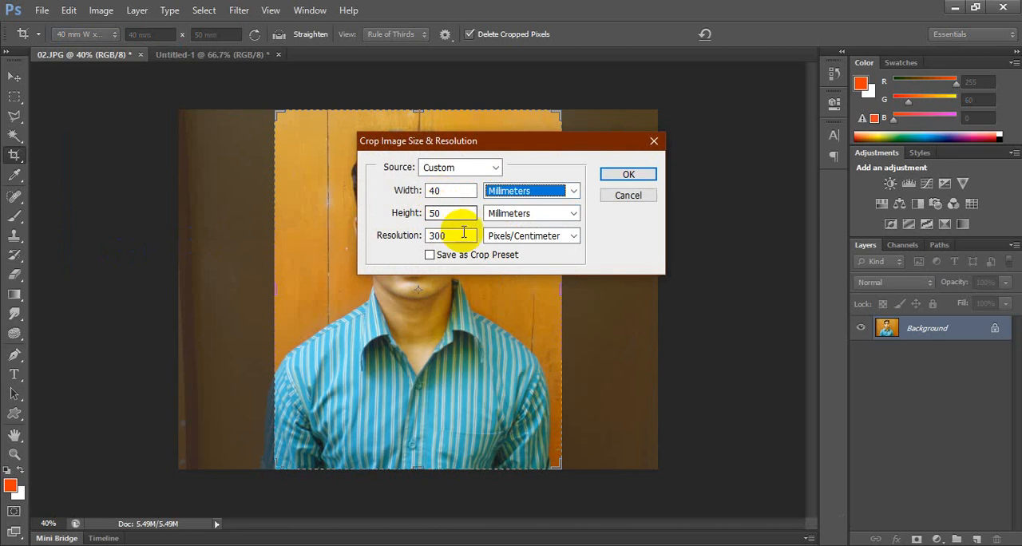
Set the crop resolution to 300 pixels/inch for the 40 by 50 mm crop size.
drag(463, 233, 423, 244)
click(506, 236)
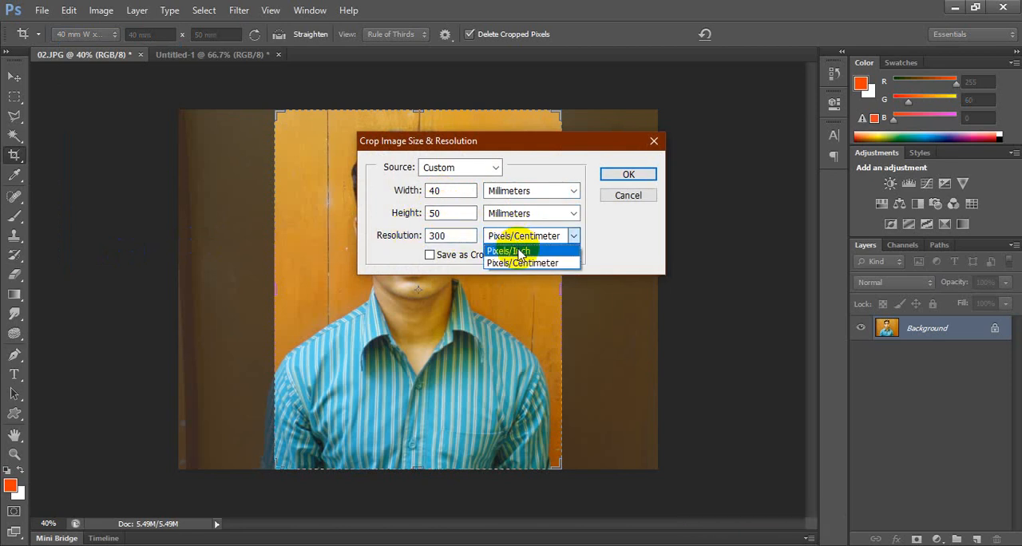
click(520, 253)
drag(468, 231, 401, 242)
text(3)
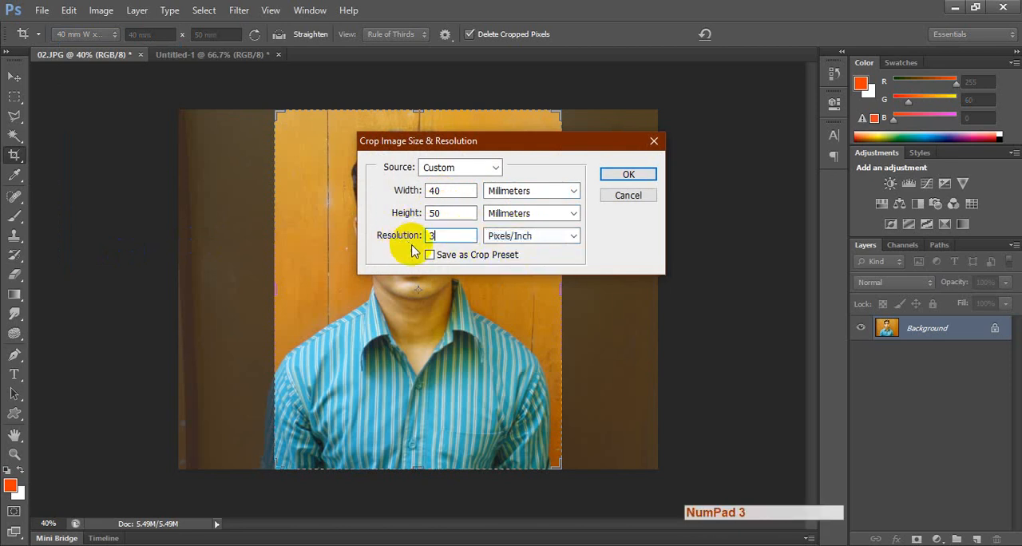
text(00)
Save the crop size as a crop preset named "40 mm W x 50 mm H 300 ppi".
click(468, 256)
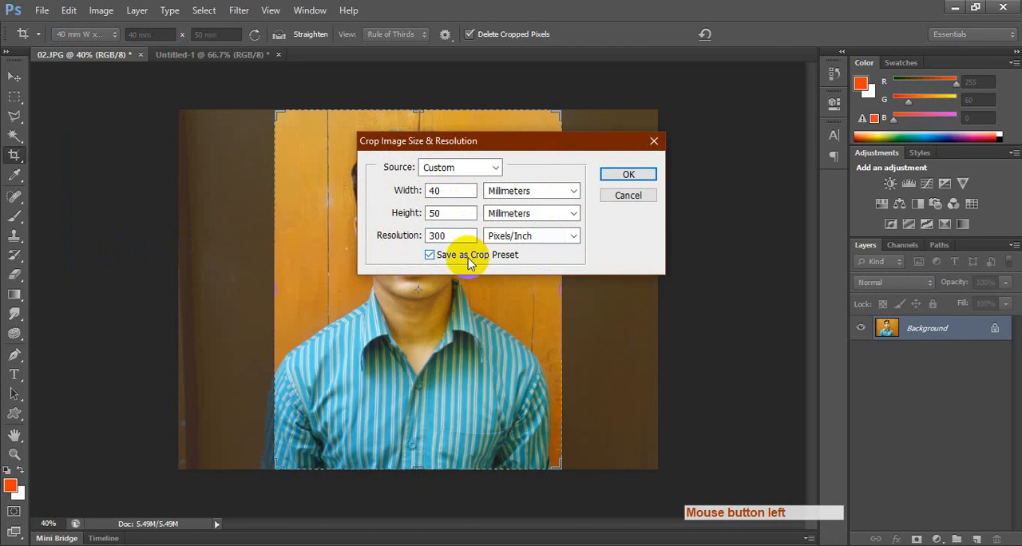
click(625, 174)
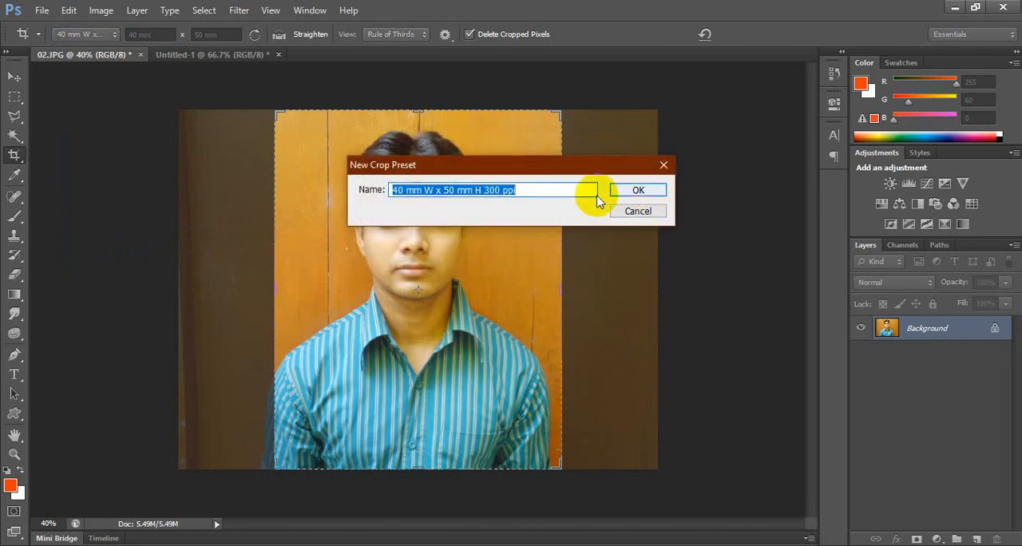
click(636, 192)
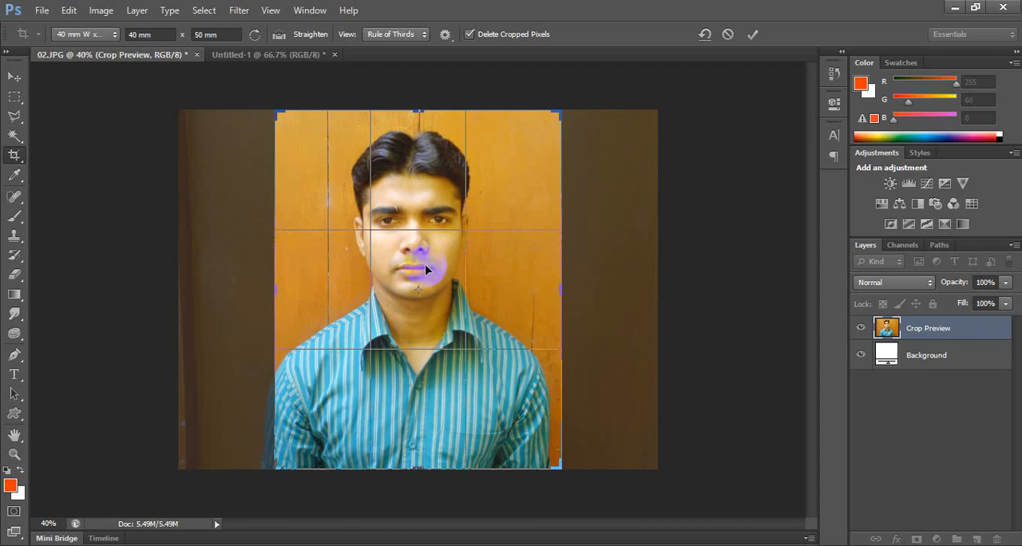
Crop the portrait to 40 by 50 mm, trimming the wooden background on both sides.
key(Return)
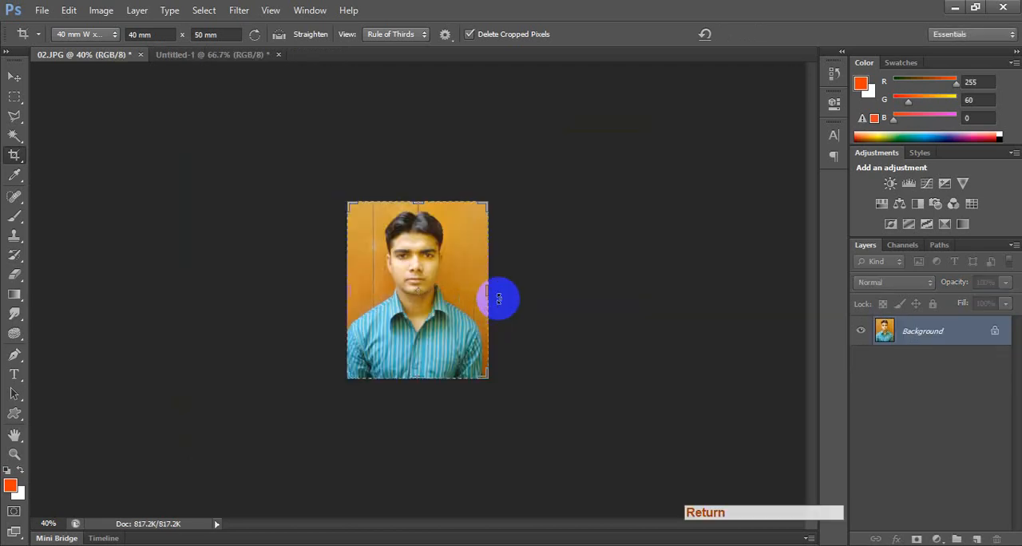
key(v)
scroll(499, 310, up, 3)
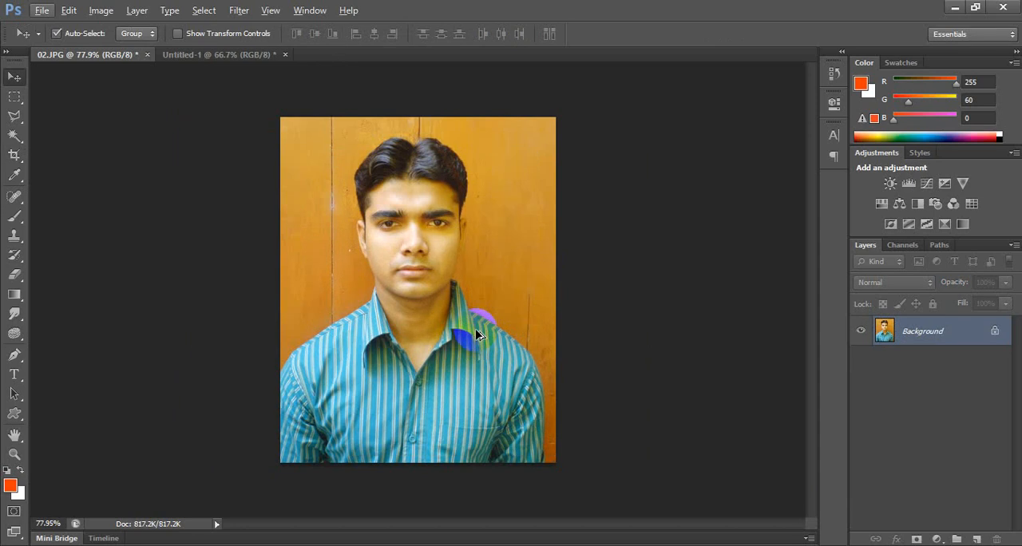
Crop the portrait again at 40 by 50 mm, framing the head and shoulders more tightly and centering the face.
key(c)
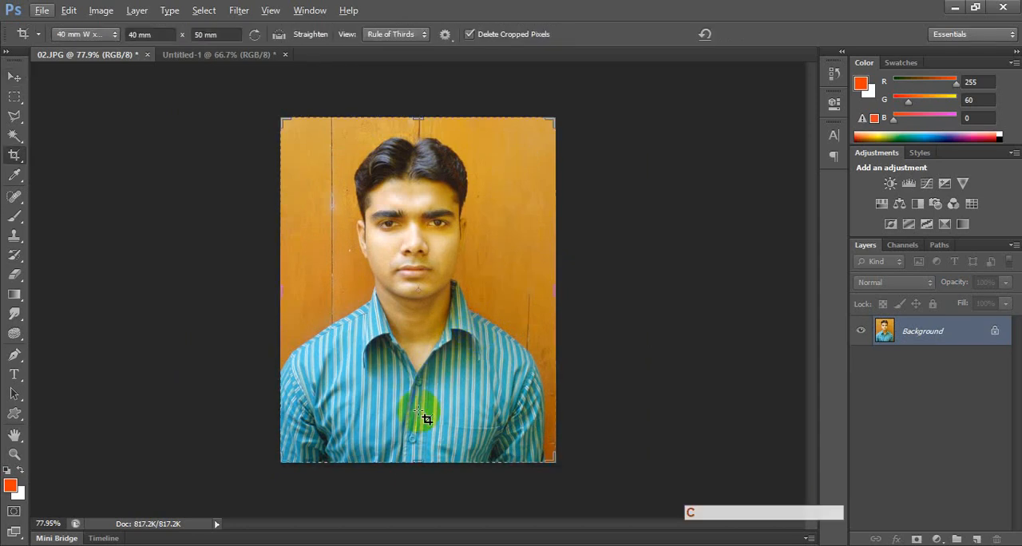
click(392, 457)
drag(413, 458, 419, 439)
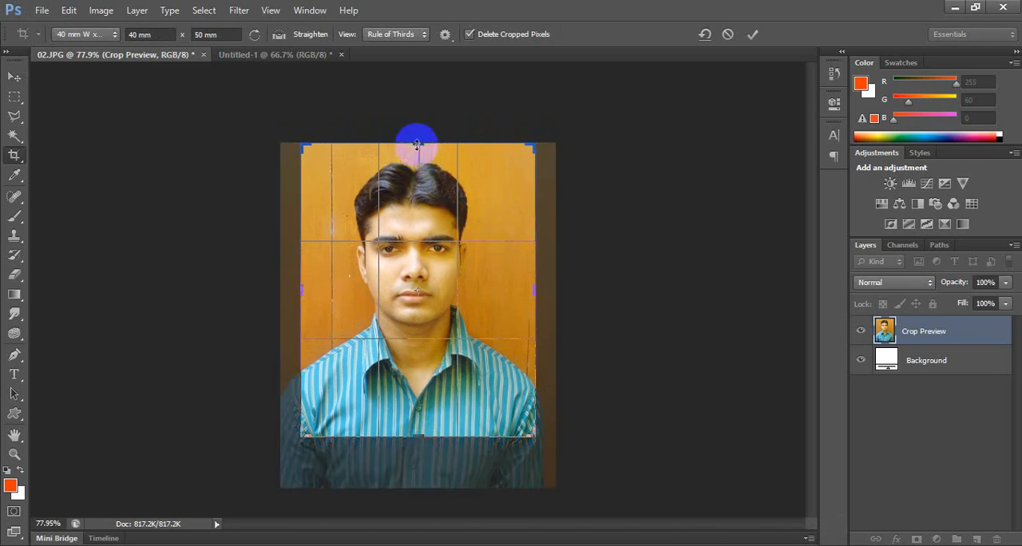
drag(418, 144, 421, 151)
drag(424, 283, 384, 274)
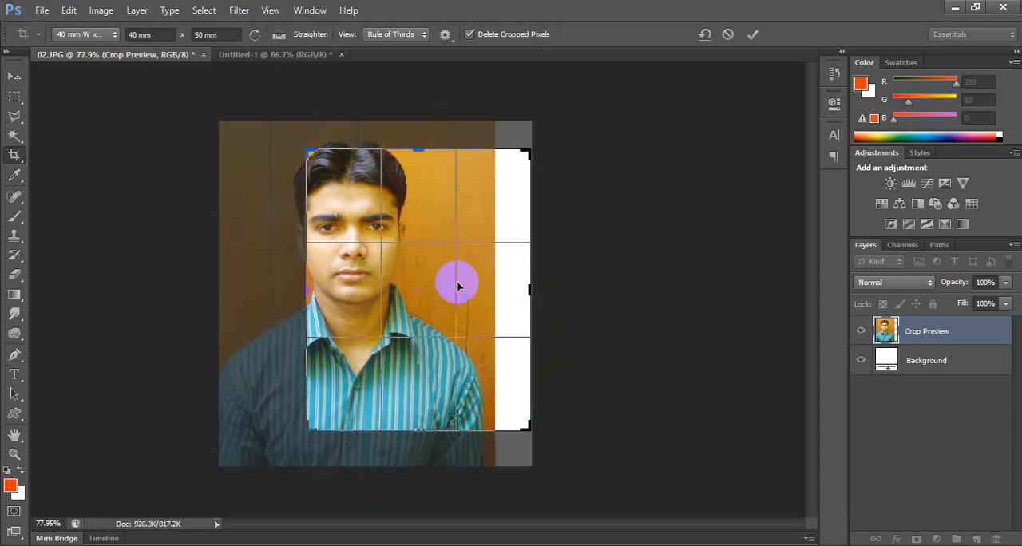
drag(463, 289, 427, 296)
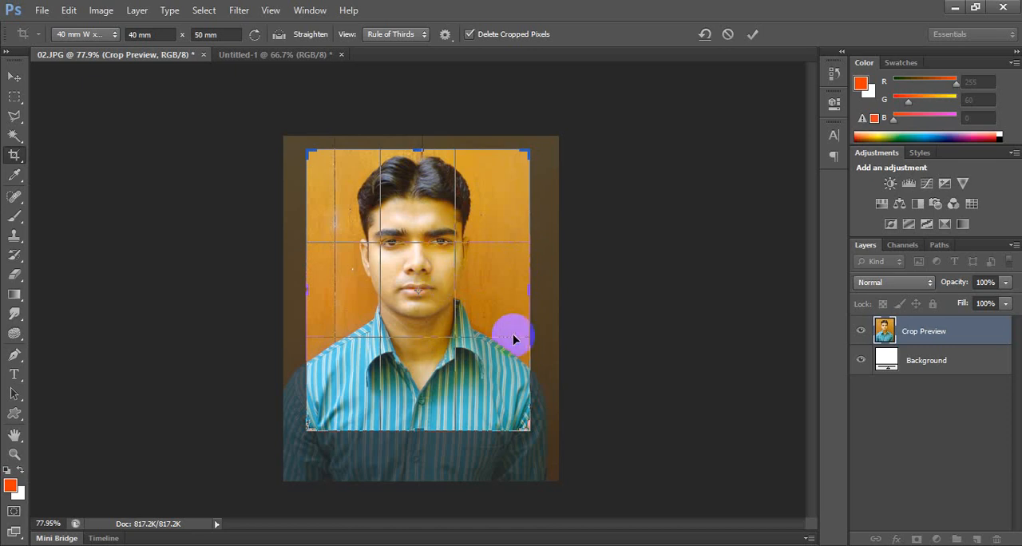
key(Return)
key(v)
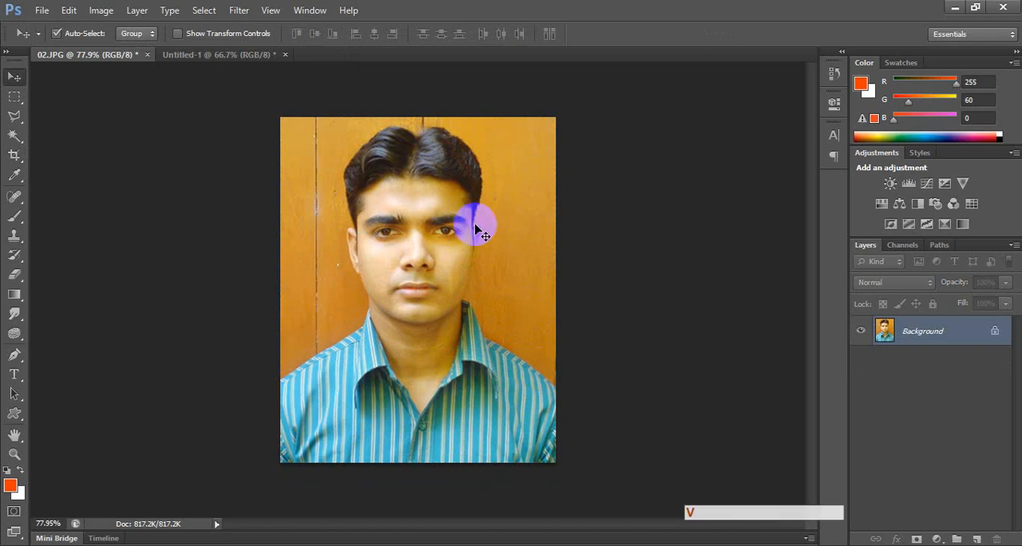
alt+scroll(459, 224, up, 5)
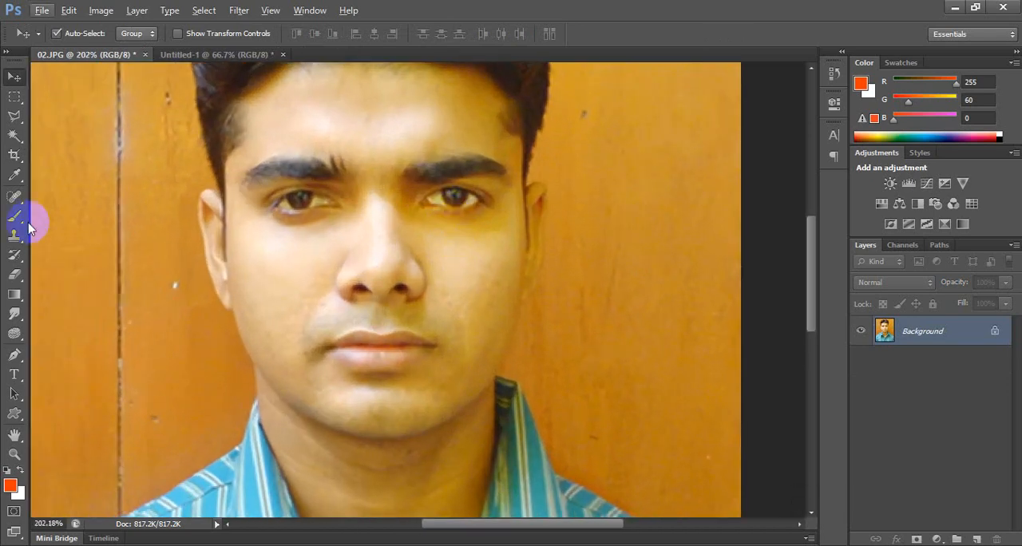
right_click(14, 196)
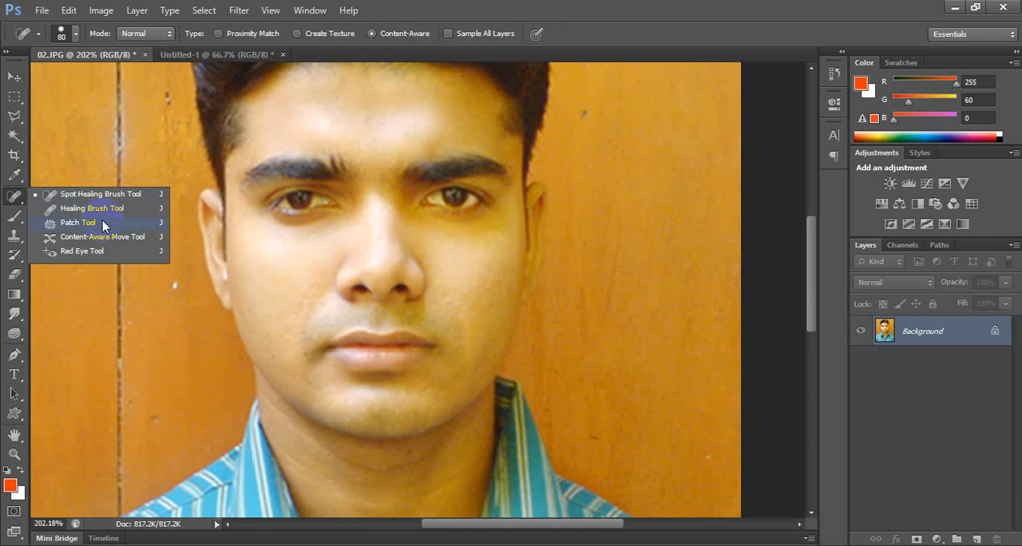
click(14, 76)
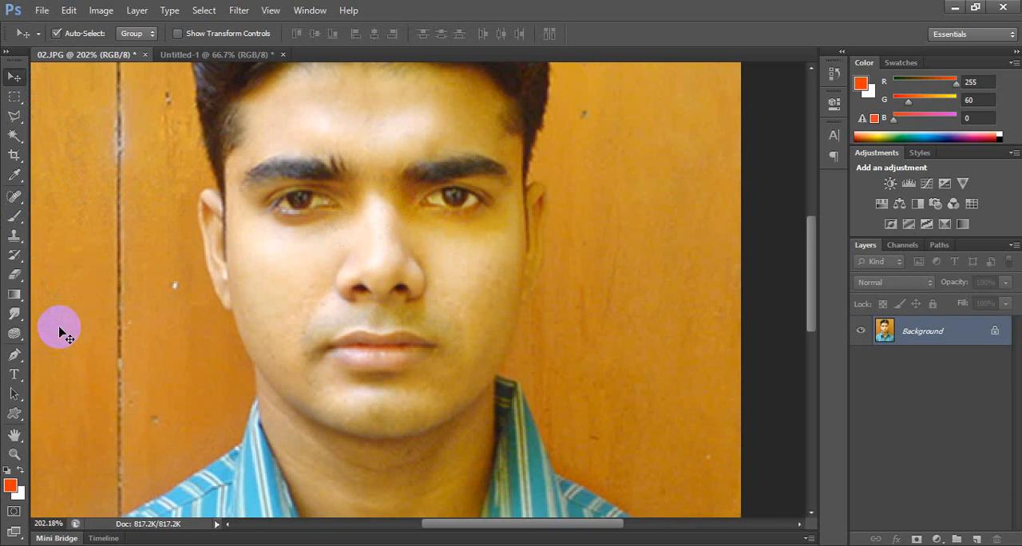
right_click(18, 312)
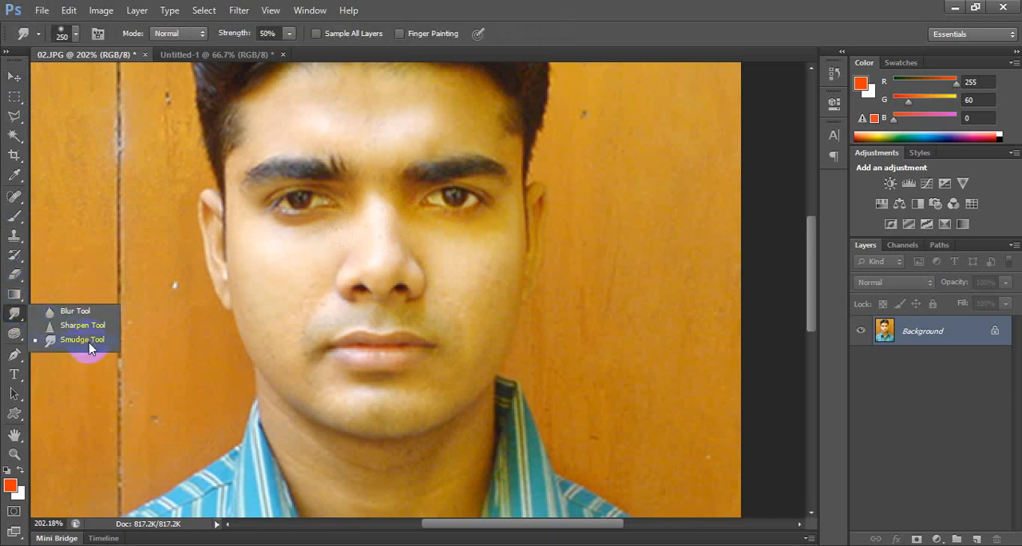
click(70, 316)
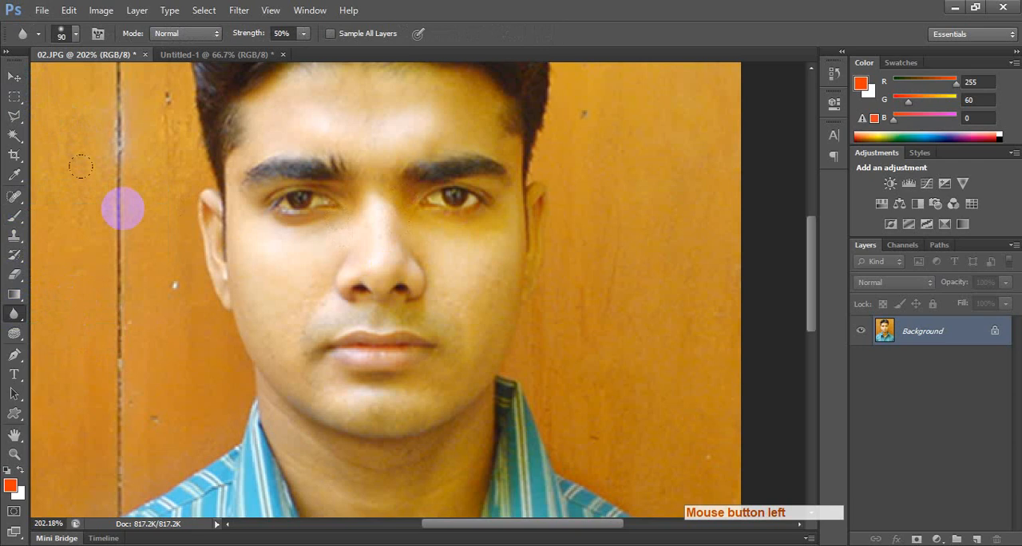
right_click(12, 316)
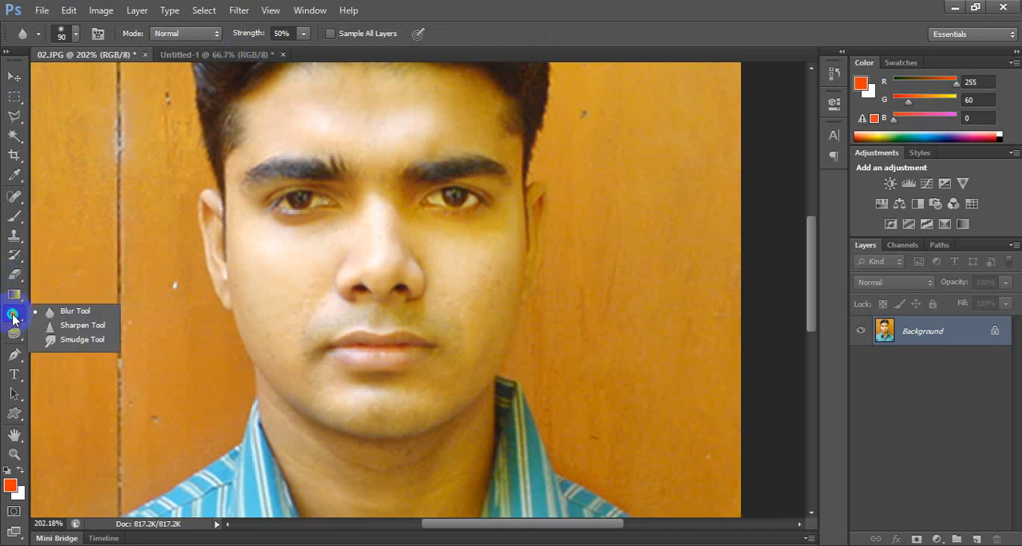
click(72, 326)
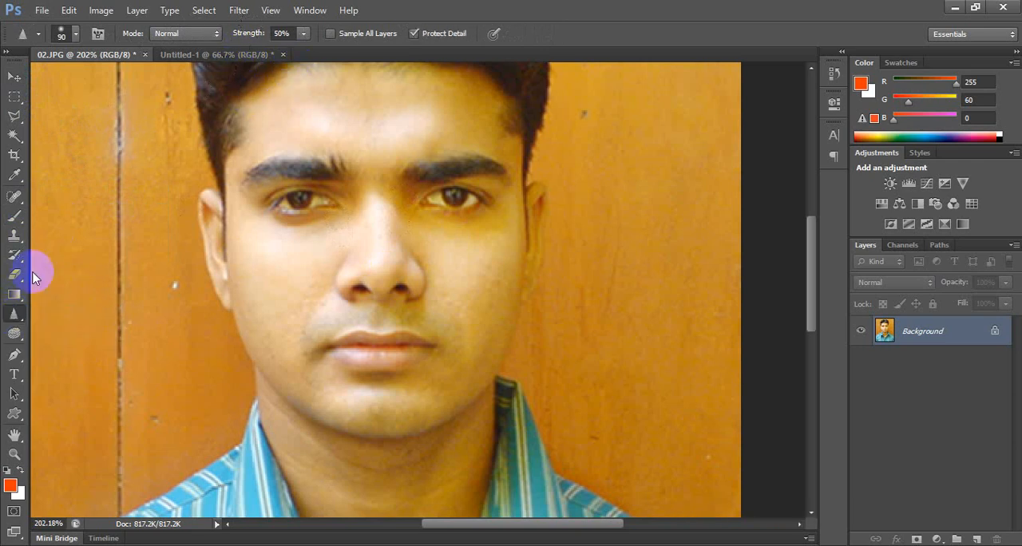
right_click(13, 315)
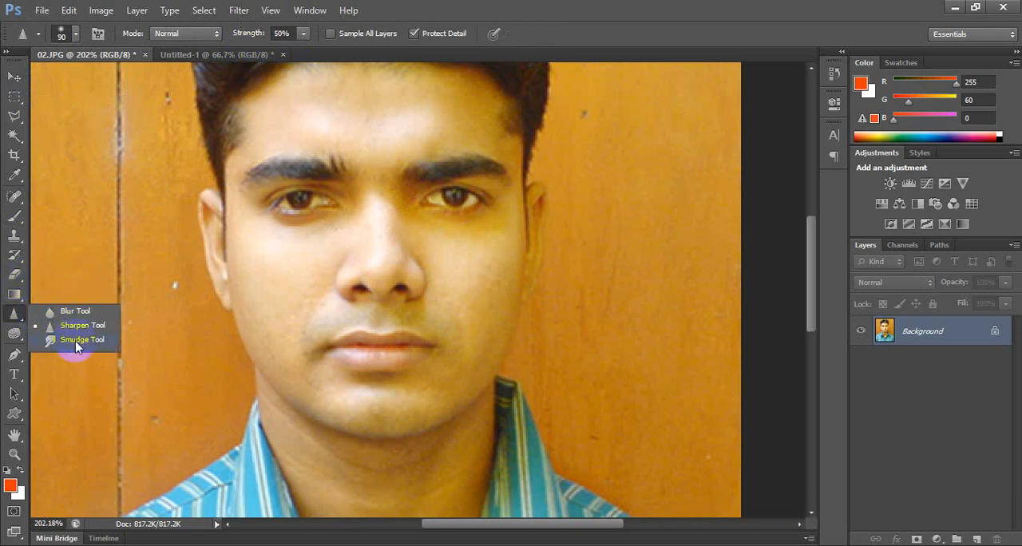
click(73, 339)
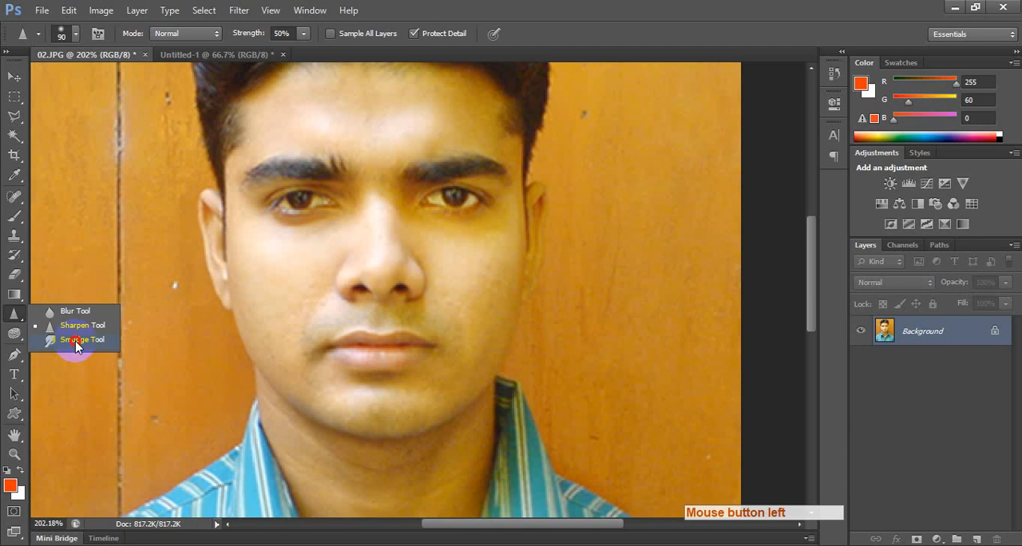
Select the Smudge tool and set its strength to 5%.
right_click(13, 314)
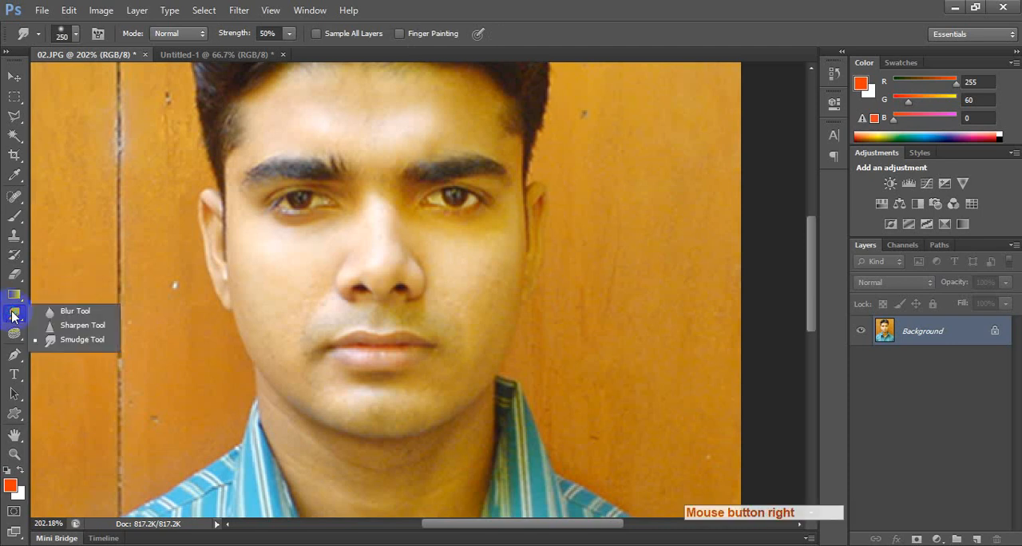
click(86, 340)
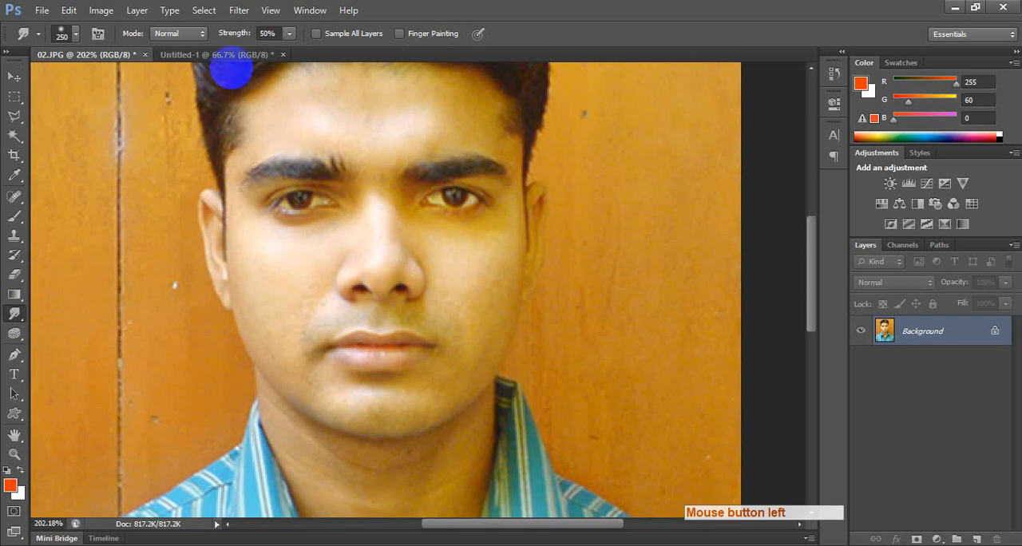
click(267, 33)
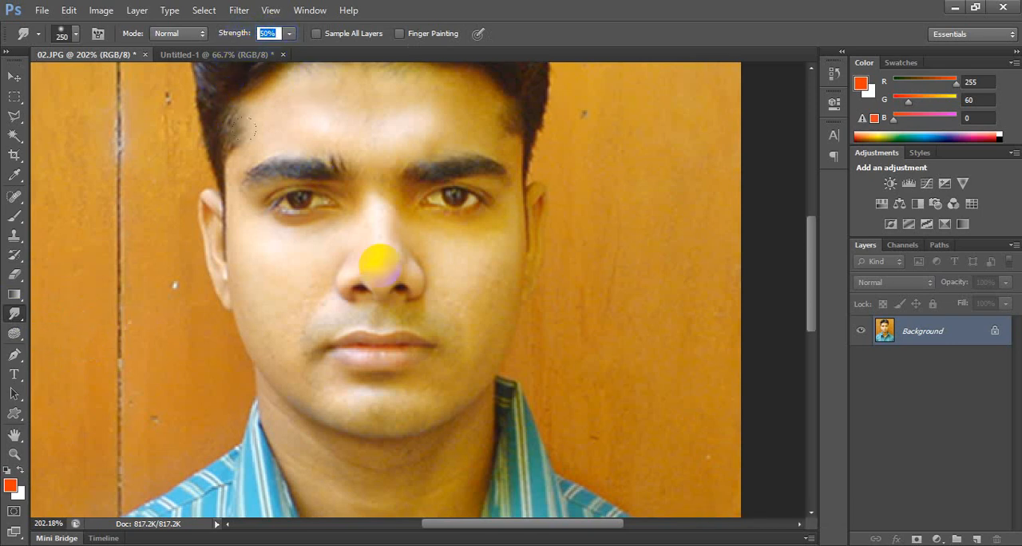
text(5)
key(Return)
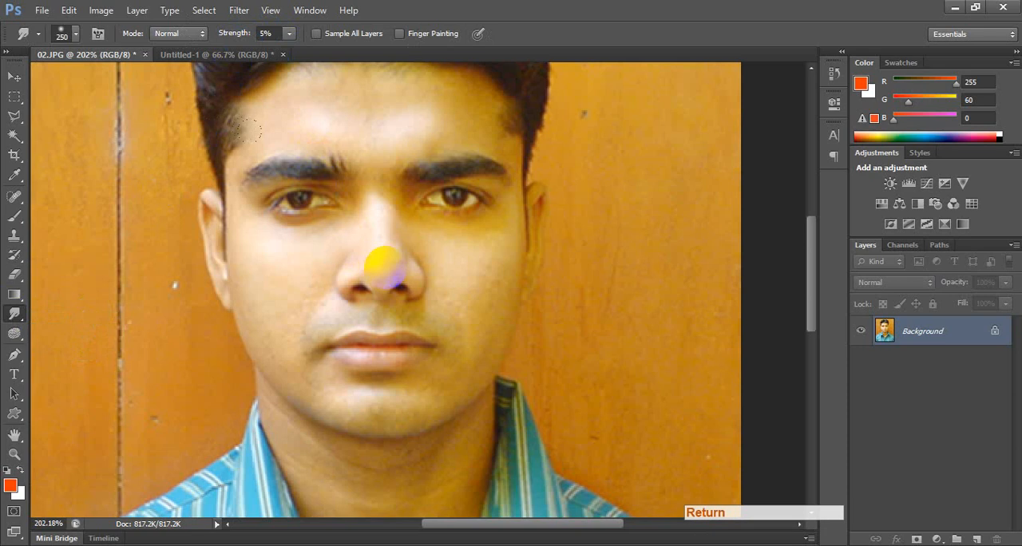
right_click(15, 314)
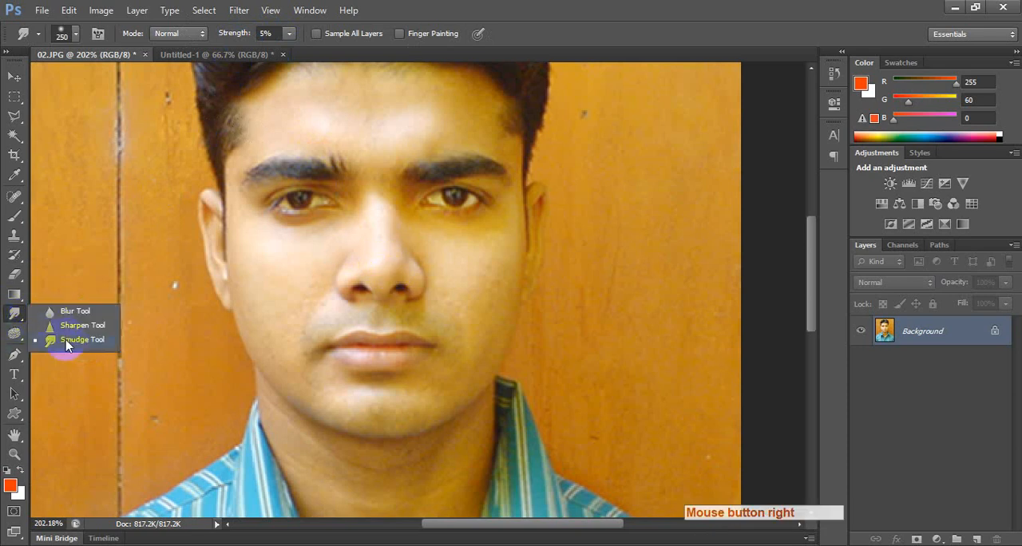
click(66, 343)
click(264, 34)
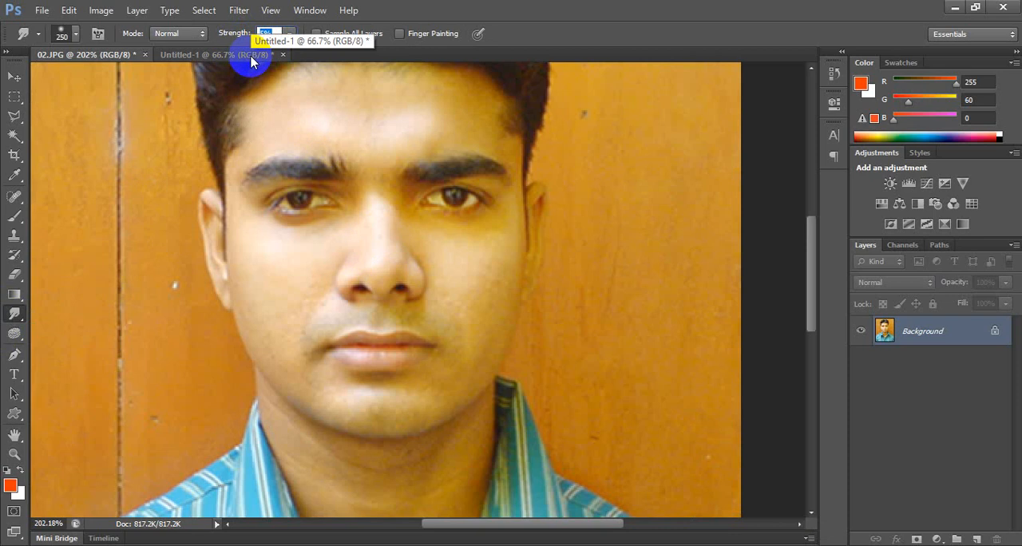
key(Return)
Set the Smudge brush tip's hardness to 50% and turn off its spacing in the Brush settings.
click(308, 10)
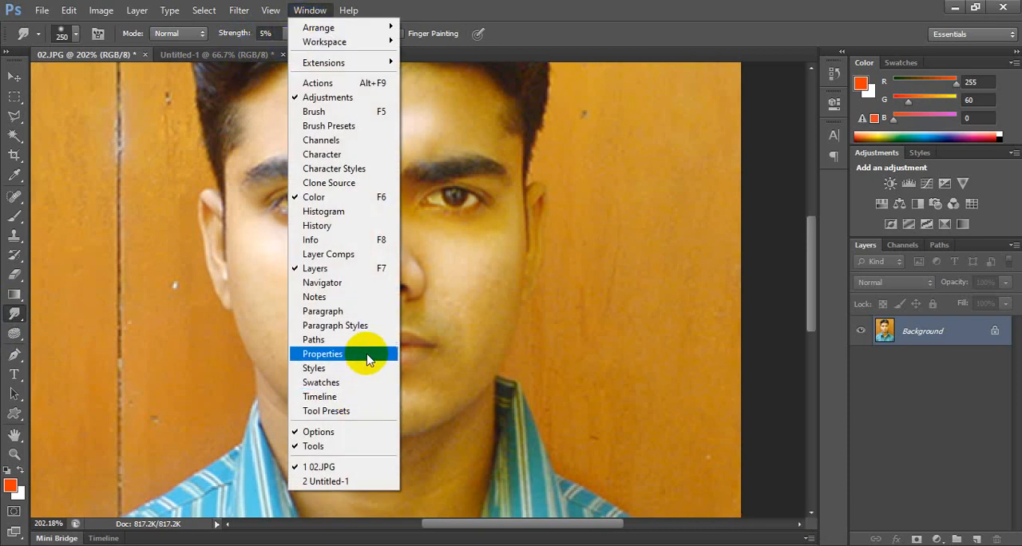
click(327, 113)
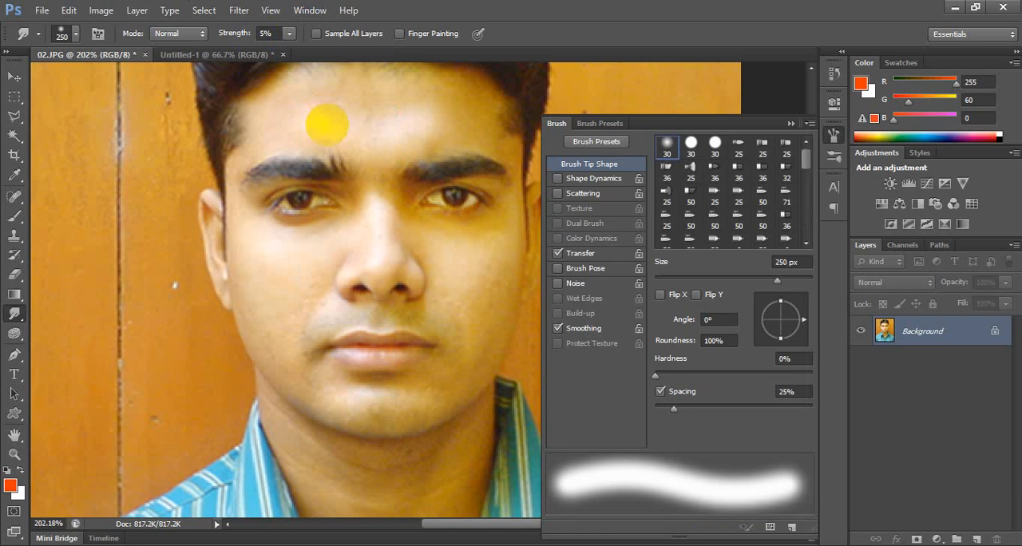
click(791, 358)
text(50)
key(Return)
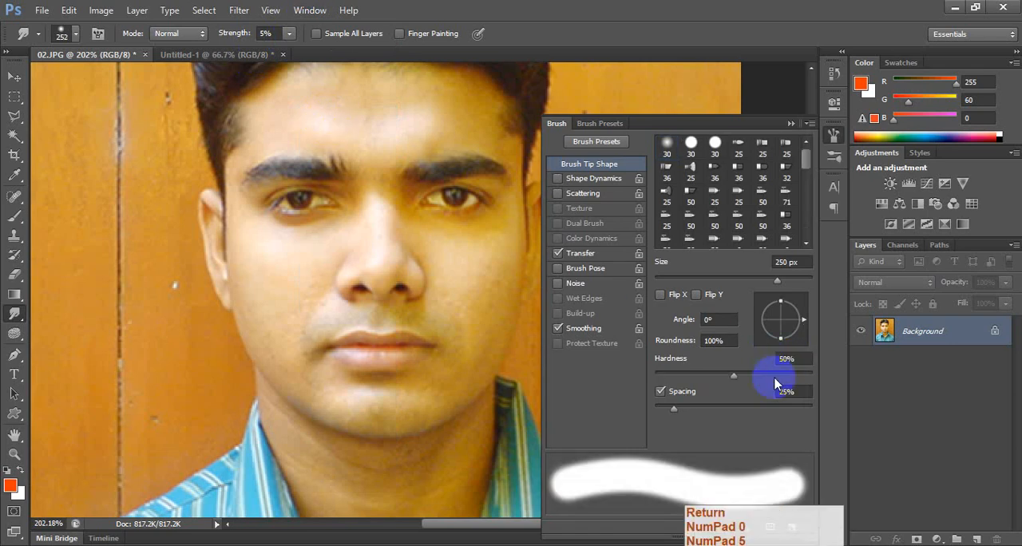
click(685, 399)
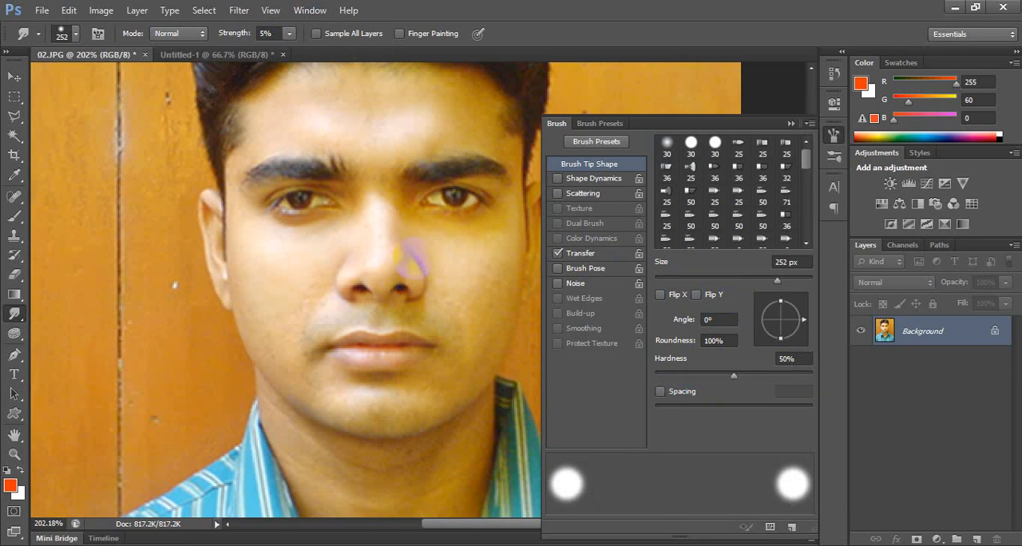
Reduce the Smudge brush to 40 px and start smoothing the skin on the cheeks below the eyes.
click(832, 137)
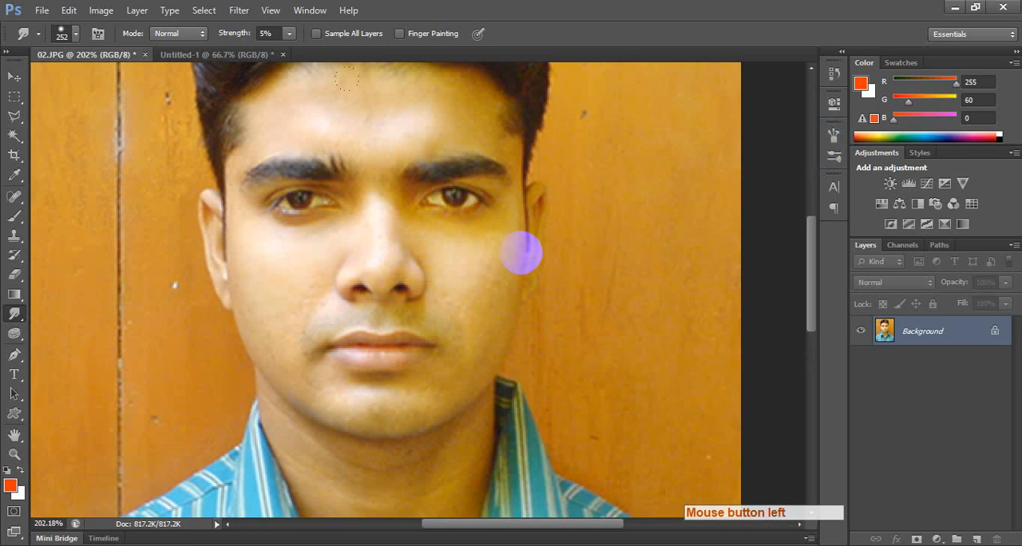
key([)
key([)
key([)
key([)
key([)
key([)
key([)
key([)
key([)
key([)
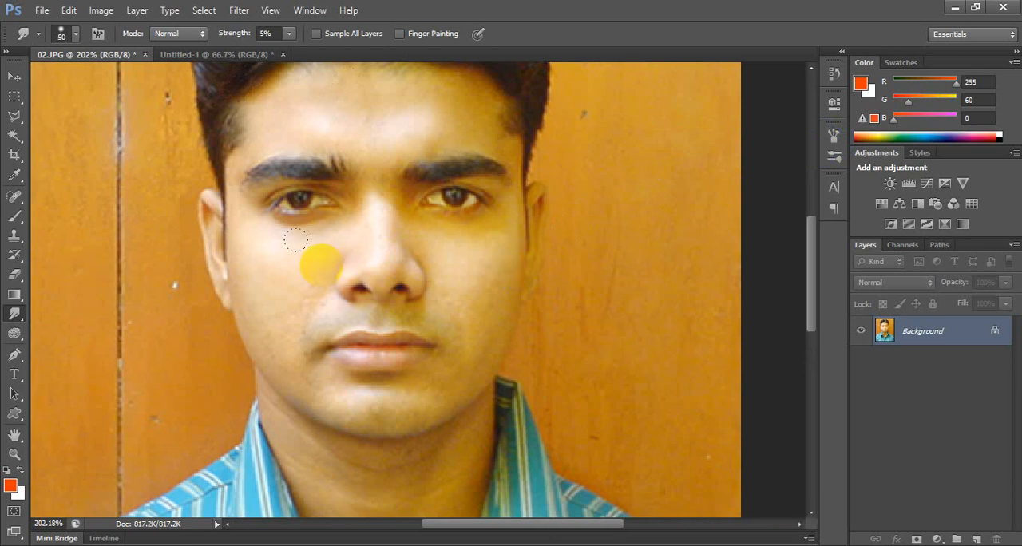
key([)
mouse_move(284, 265)
mouse_down()
mouse_move(266, 240)
mouse_move(303, 254)
mouse_move(248, 241)
mouse_move(289, 149)
mouse_move(269, 190)
mouse_move(327, 208)
mouse_up()
key(ctrl+z)
click(489, 275)
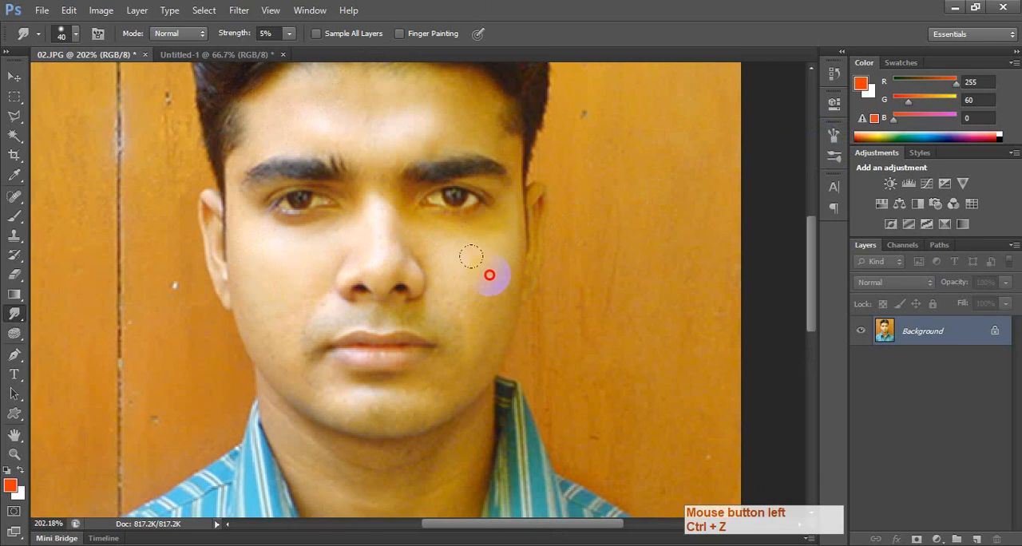
Smooth the lower cheeks and the jaw edge, undoing the bad stroke and reducing the Smudge brush to 20 px.
mouse_move(489, 274)
mouse_down()
mouse_move(455, 271)
mouse_move(452, 324)
mouse_up()
mouse_move(285, 273)
mouse_down()
mouse_move(299, 306)
mouse_move(276, 305)
mouse_move(272, 285)
mouse_up()
mouse_move(262, 321)
mouse_down()
mouse_move(256, 335)
mouse_move(191, 360)
mouse_move(283, 320)
mouse_up()
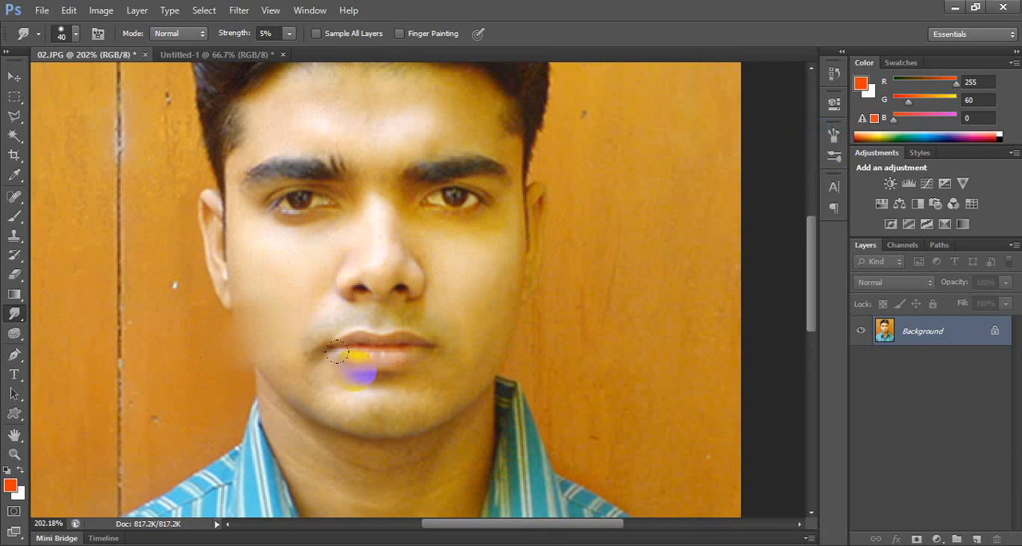
key(ctrl+z)
scroll(296, 334, up, 5)
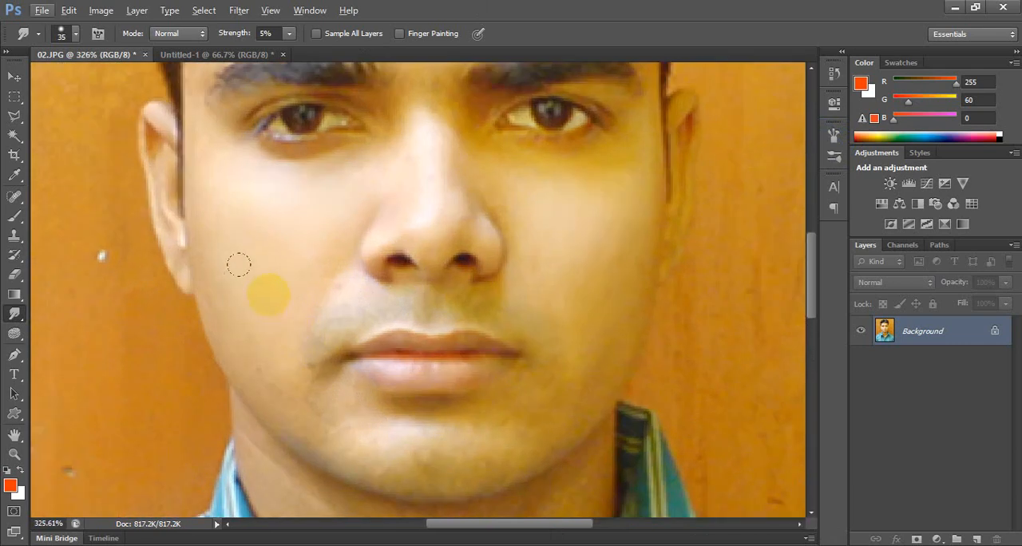
click(228, 305)
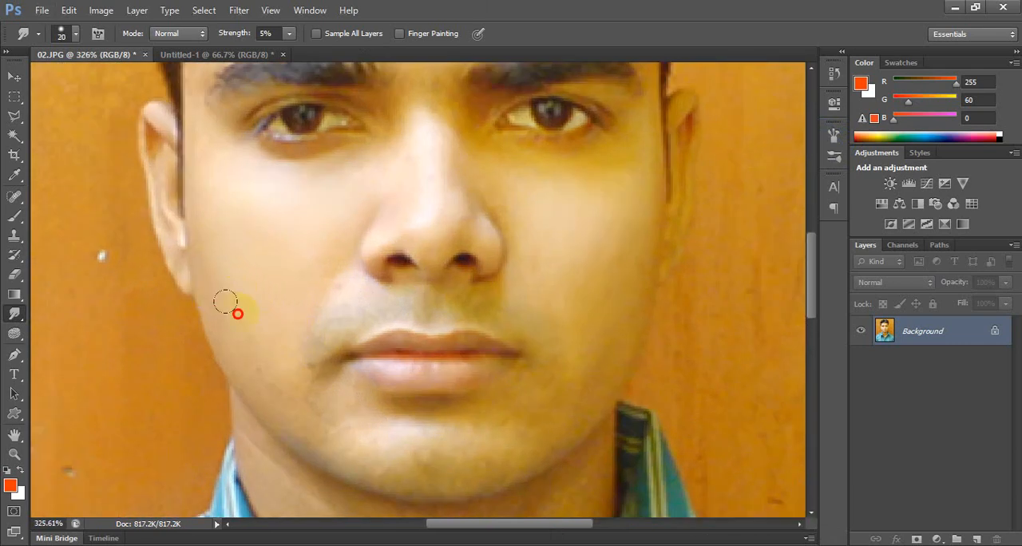
Review the Smudge tool's selection and its Brush settings.
right_click(14, 313)
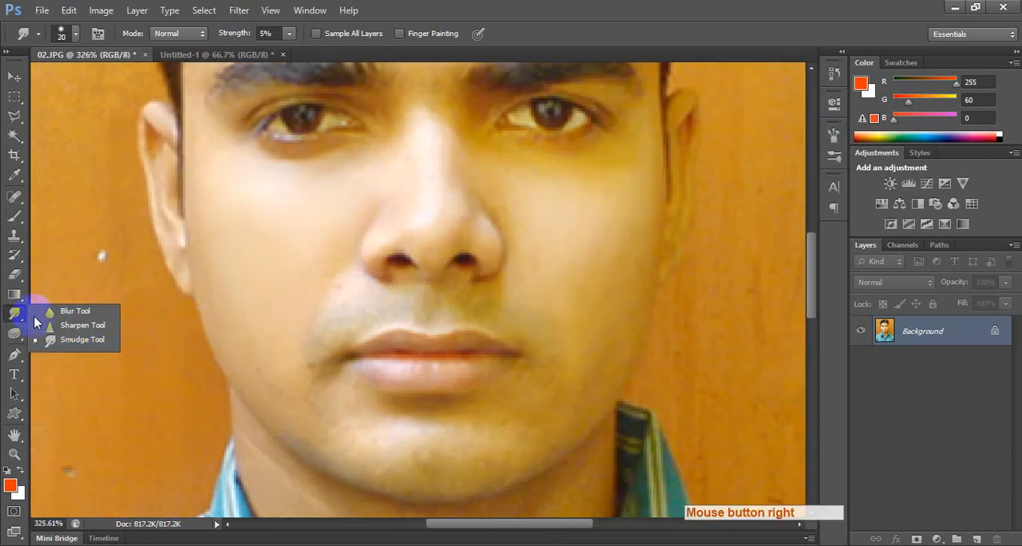
click(83, 341)
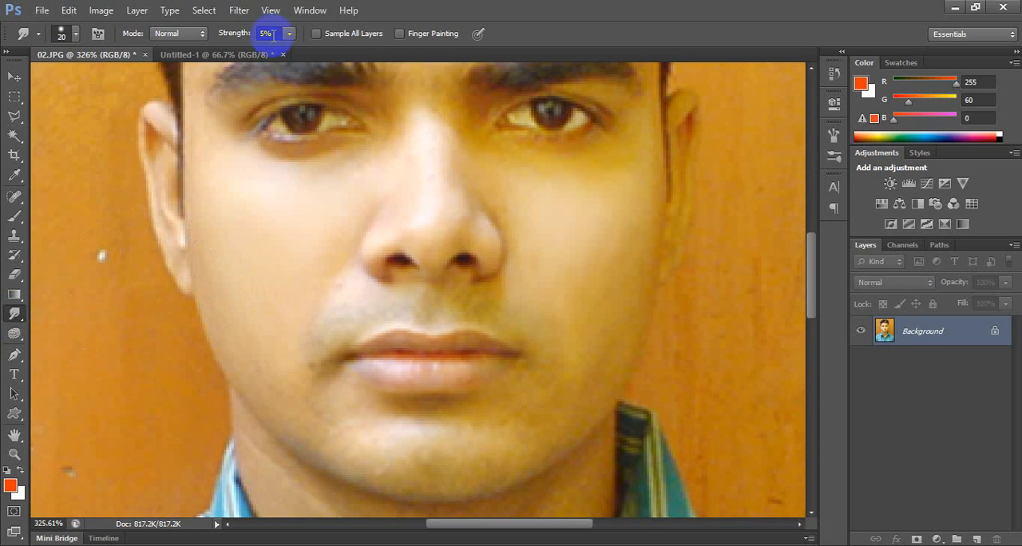
click(310, 10)
click(345, 112)
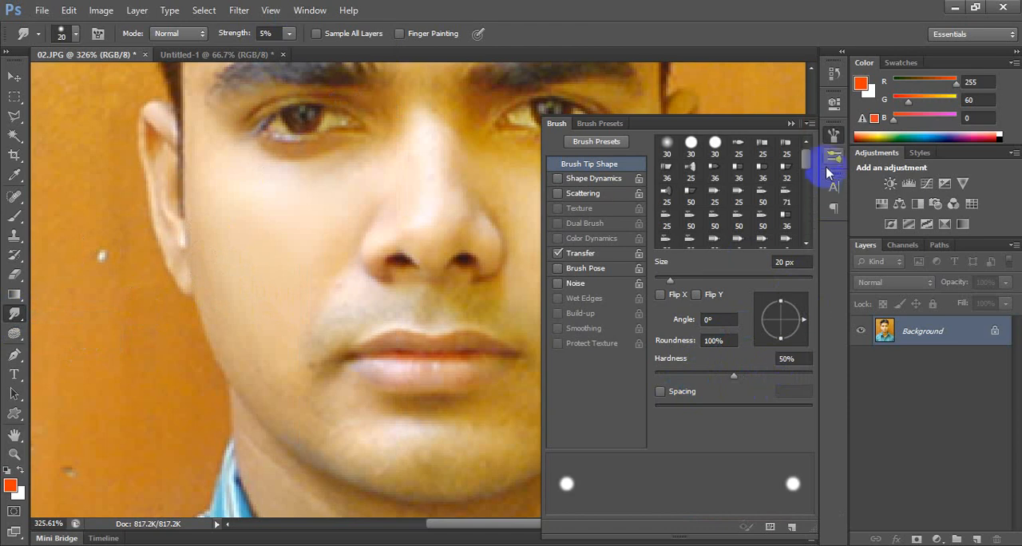
click(833, 137)
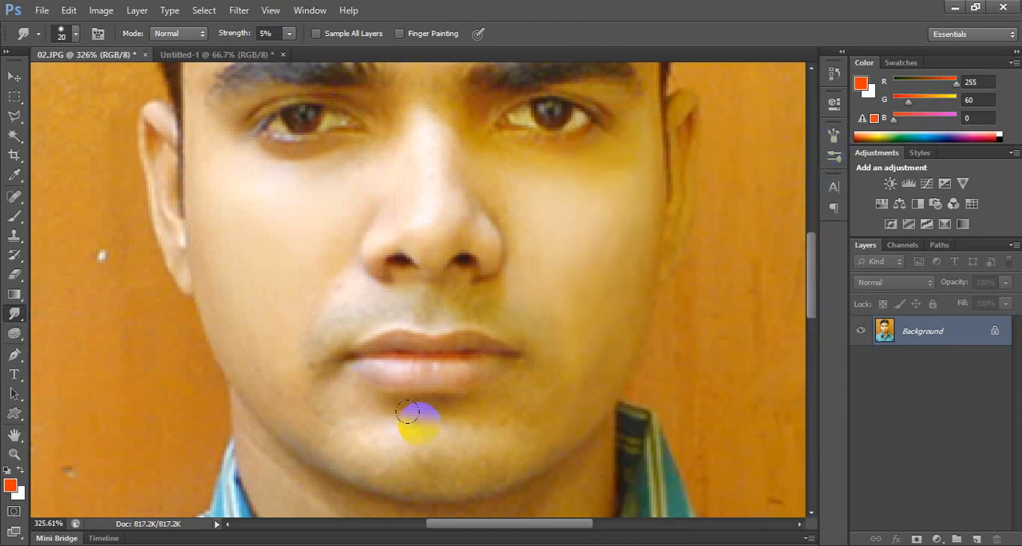
Enlarge the Smudge brush to 25 px and smooth the skin on the chin just below the lower lip.
key(bracketright)
click(500, 438)
drag(499, 437, 349, 423)
drag(422, 404, 353, 425)
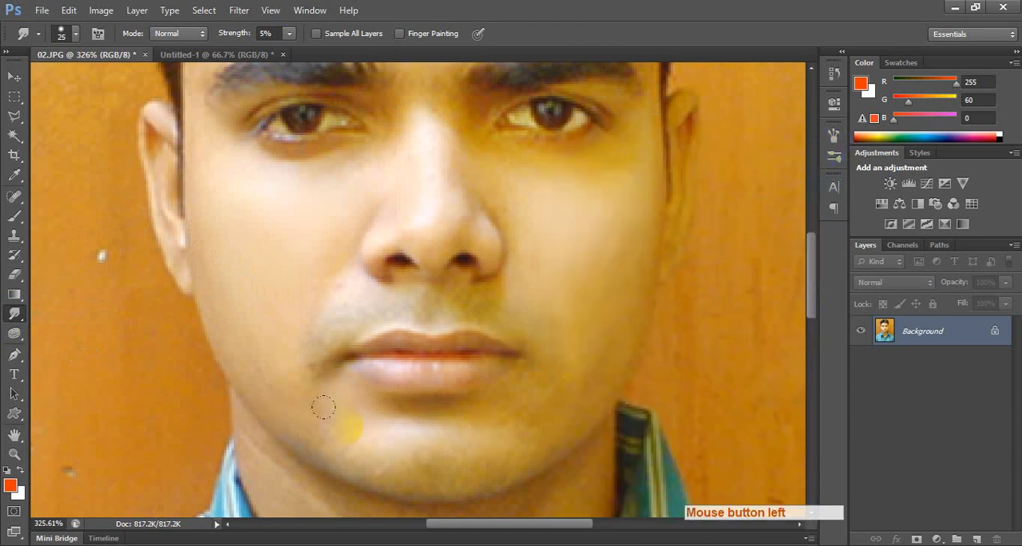
key(space)
drag(432, 471, 375, 342)
mouse_move(293, 328)
mouse_down()
mouse_move(306, 315)
mouse_move(290, 329)
mouse_up()
key(ctrl+z)
Smudge the lower edge of the chin and the jawline to even out the skin.
drag(279, 289, 548, 226)
drag(304, 325, 509, 316)
drag(288, 337, 479, 331)
drag(256, 296, 257, 296)
drag(236, 229, 220, 227)
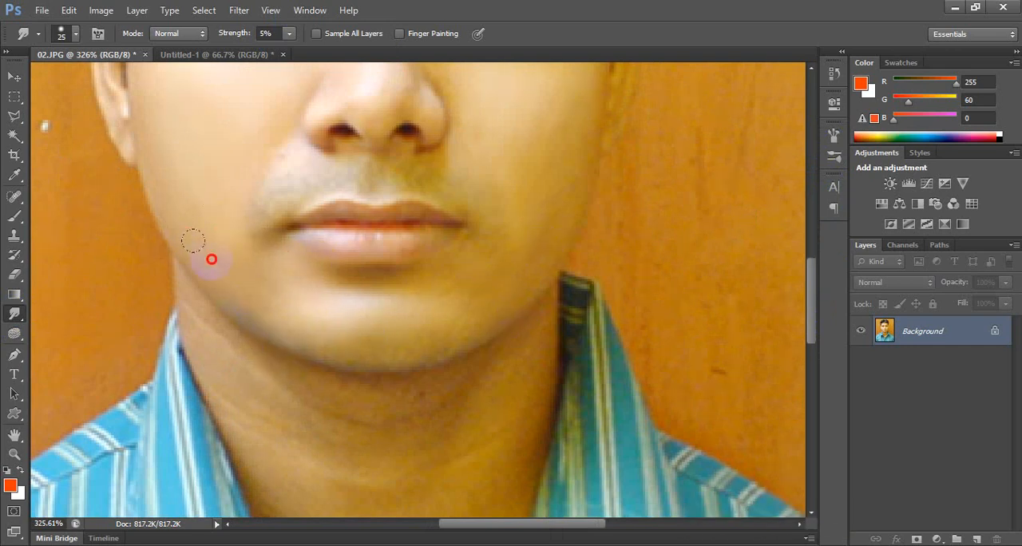
Smooth the skin above the upper lip and around the corners of the mouth.
mouse_move(336, 148)
mouse_down()
mouse_move(248, 149)
mouse_move(269, 148)
mouse_move(268, 130)
mouse_move(302, 212)
mouse_up()
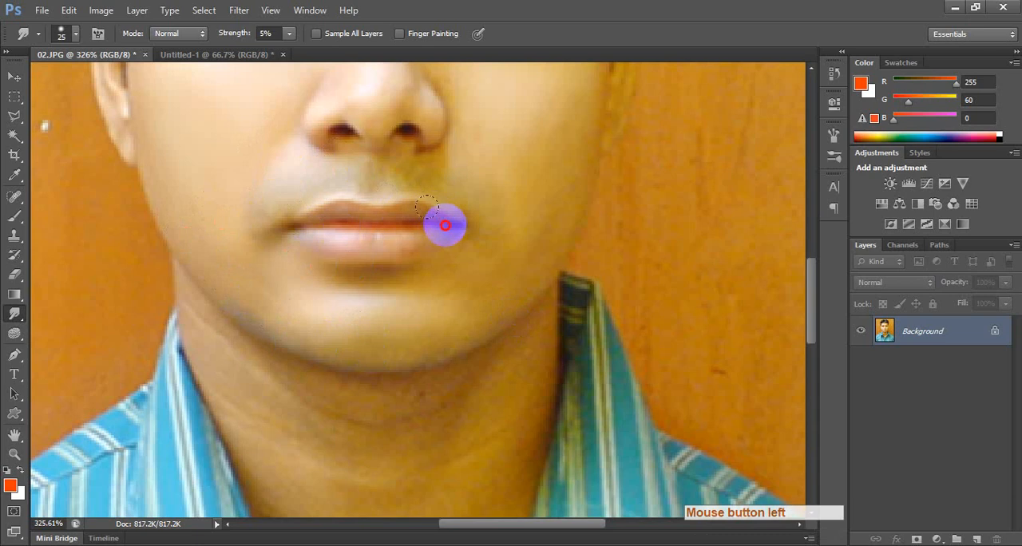
click(474, 218)
mouse_move(368, 143)
mouse_down()
mouse_move(420, 158)
mouse_move(447, 304)
mouse_up()
key(space)
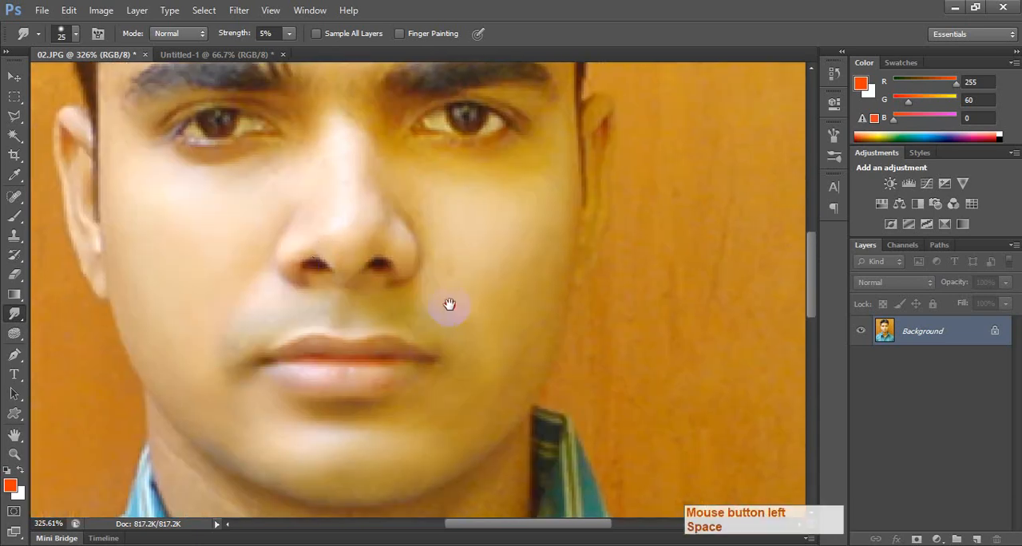
Smooth the bridge and sides of the nose and the adjoining cheek skin.
drag(335, 240, 343, 102)
drag(406, 184, 405, 185)
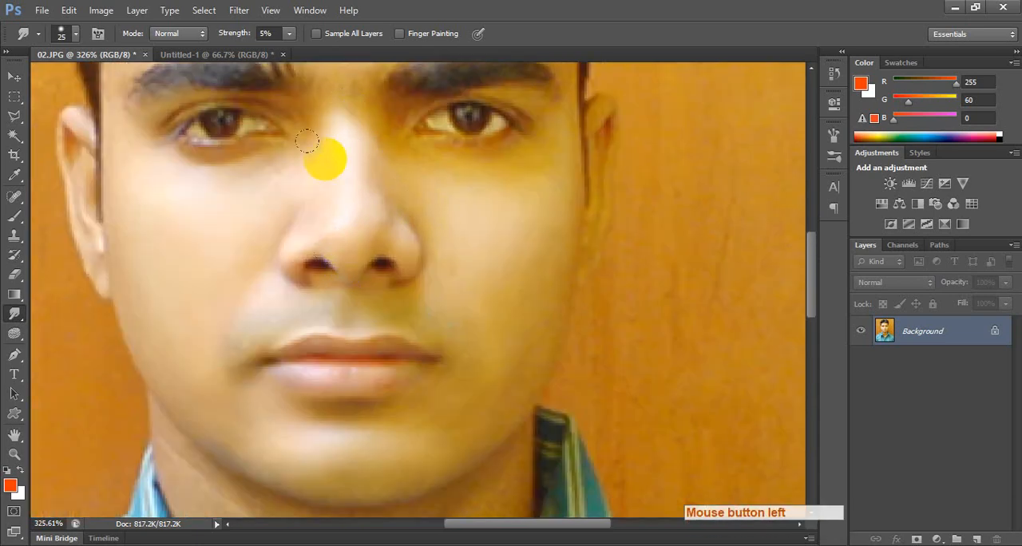
mouse_move(309, 141)
mouse_down()
mouse_move(214, 176)
mouse_move(301, 190)
mouse_up()
key(space)
drag(416, 214, 386, 292)
mouse_move(403, 234)
mouse_down()
mouse_move(456, 238)
mouse_move(492, 224)
mouse_move(401, 248)
mouse_move(520, 242)
mouse_up()
Smooth the upper neck beneath the chin with the 25 px Smudge brush, undoing the last stroke.
key(space)
mouse_move(434, 349)
mouse_down()
mouse_move(349, 274)
mouse_move(390, 226)
mouse_move(404, 246)
mouse_up()
key(space)
mouse_move(416, 190)
mouse_down()
mouse_move(396, 271)
mouse_move(394, 261)
mouse_move(328, 381)
mouse_up()
key(space)
mouse_move(328, 381)
mouse_down()
mouse_move(519, 213)
mouse_move(379, 278)
mouse_move(274, 233)
mouse_move(522, 235)
mouse_move(538, 251)
mouse_move(538, 276)
mouse_move(500, 322)
mouse_move(470, 326)
mouse_move(389, 314)
mouse_move(233, 219)
mouse_move(553, 303)
mouse_move(522, 328)
mouse_up()
mouse_move(536, 306)
mouse_down()
mouse_move(503, 310)
mouse_move(526, 276)
mouse_move(412, 349)
mouse_move(436, 305)
mouse_move(475, 342)
mouse_move(454, 397)
mouse_up()
mouse_move(453, 397)
mouse_down()
mouse_move(518, 365)
mouse_move(554, 264)
mouse_move(573, 273)
mouse_move(598, 167)
mouse_move(584, 239)
mouse_move(640, 241)
mouse_up()
key(space)
key(ctrl+z)
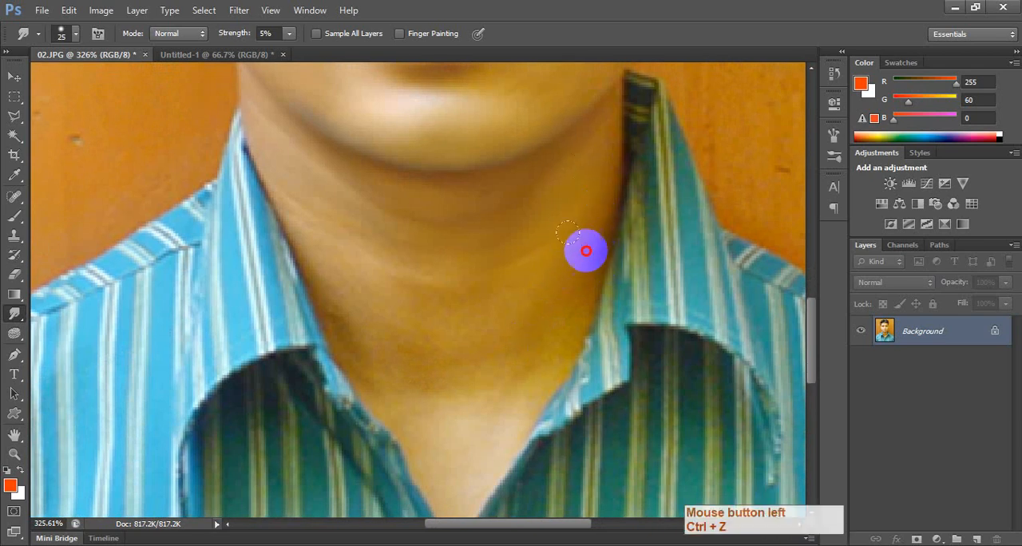
Smooth the lower neck and the chest skin inside the open shirt collar.
key(space)
mouse_move(570, 271)
mouse_down()
mouse_move(527, 373)
mouse_move(527, 274)
mouse_move(425, 269)
mouse_move(494, 270)
mouse_move(415, 309)
mouse_move(350, 285)
mouse_move(513, 317)
mouse_up()
mouse_move(478, 345)
mouse_down()
mouse_move(463, 355)
mouse_move(533, 383)
mouse_move(575, 328)
mouse_up()
drag(431, 390, 419, 399)
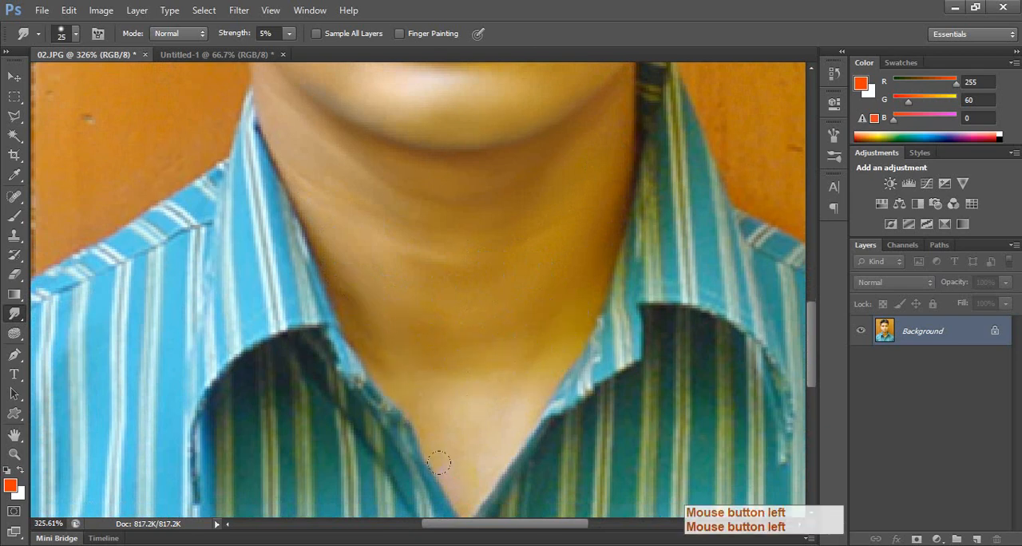
mouse_move(517, 389)
mouse_down()
mouse_move(502, 354)
mouse_move(384, 343)
mouse_move(305, 208)
mouse_move(450, 241)
mouse_move(449, 408)
mouse_up()
key(space)
mouse_move(530, 220)
mouse_down()
mouse_move(473, 234)
mouse_move(286, 223)
mouse_move(295, 267)
mouse_up()
drag(295, 267, 275, 225)
drag(568, 253, 622, 158)
Smooth the temple and the face edge beside the ear on the photo's left side, reducing the brush to 15 px.
key(space)
mouse_move(560, 200)
mouse_down()
mouse_move(557, 233)
mouse_move(537, 215)
mouse_move(561, 414)
mouse_up()
key(space)
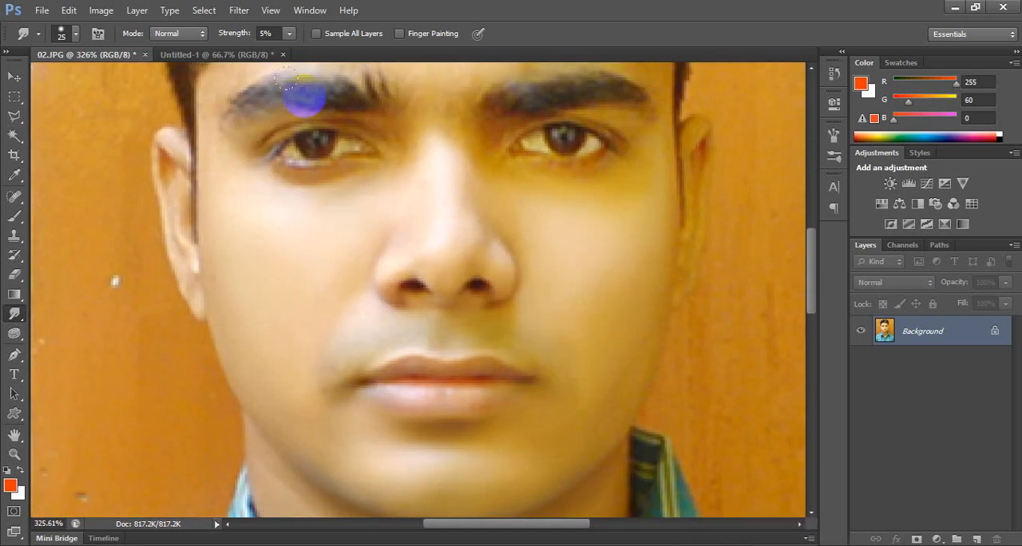
click(431, 164)
mouse_move(447, 169)
mouse_down()
mouse_move(491, 183)
mouse_move(604, 172)
mouse_move(564, 303)
mouse_up()
key(space)
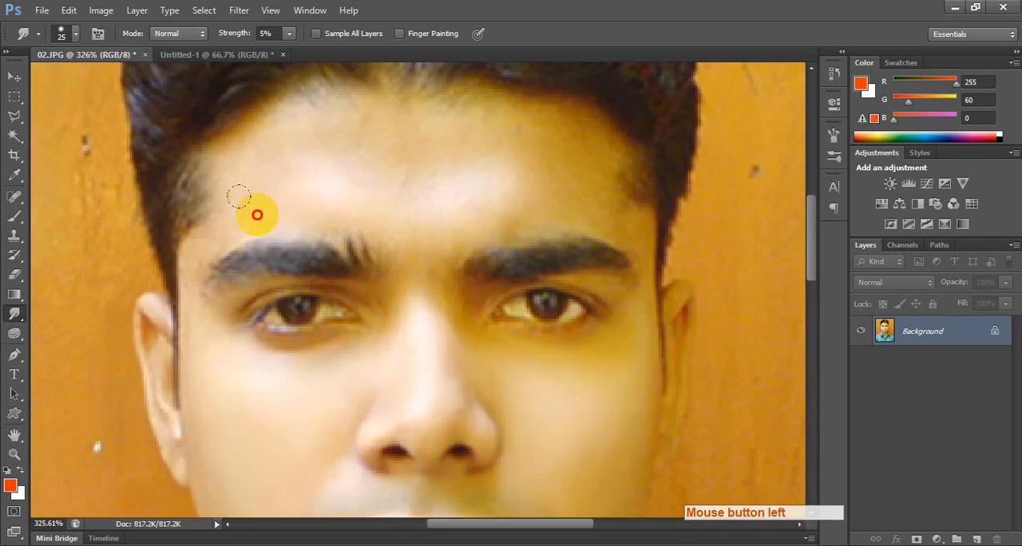
drag(239, 198, 203, 219)
drag(214, 271, 187, 293)
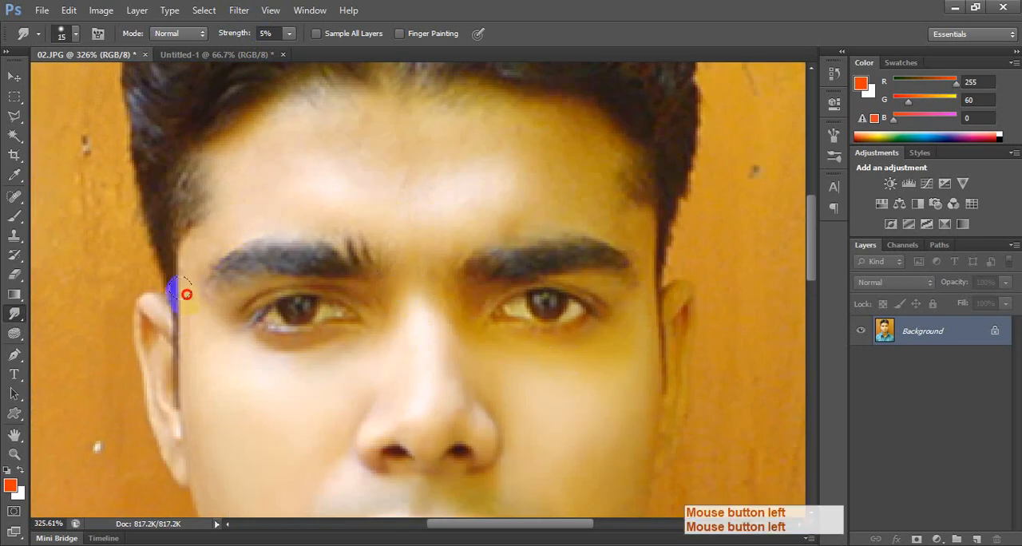
drag(175, 366, 189, 365)
Smooth the forehead above and between the eyebrows with a Smudge brush of 25 px and larger.
mouse_move(219, 269)
mouse_down()
mouse_move(202, 253)
mouse_move(379, 239)
mouse_move(347, 175)
mouse_move(388, 151)
mouse_move(354, 151)
mouse_move(430, 217)
mouse_up()
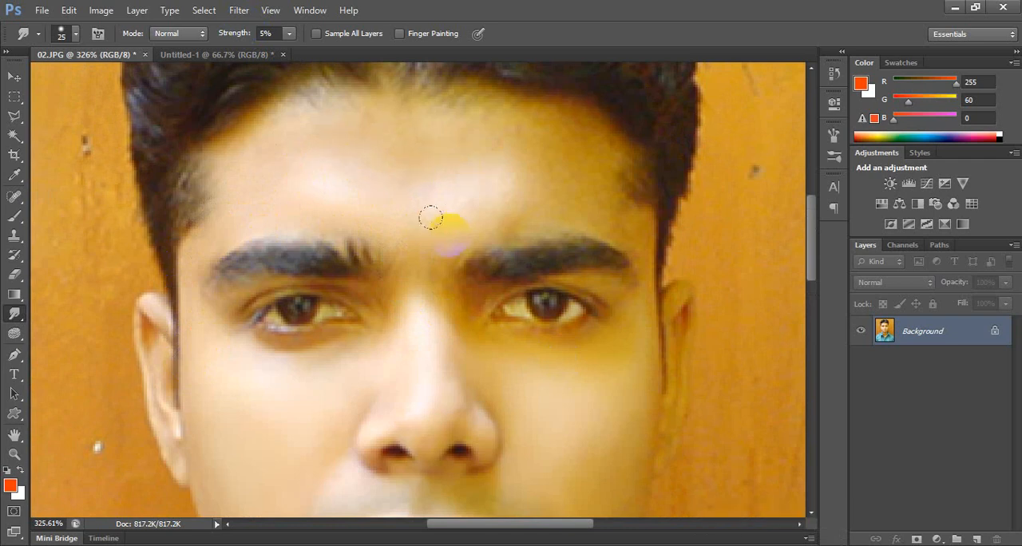
mouse_move(650, 251)
mouse_down()
mouse_move(621, 308)
mouse_move(576, 340)
mouse_move(477, 339)
mouse_up()
key(bracketright)
key(bracketright)
click(437, 262)
drag(436, 262, 440, 249)
key(bracketright)
mouse_move(486, 222)
mouse_down()
mouse_move(649, 245)
mouse_move(566, 173)
mouse_move(580, 171)
mouse_move(564, 151)
mouse_move(319, 122)
mouse_up()
Reduce the Smudge brush to 10 px and smooth the skin around the outer eyebrow and the ear.
key(bracketleft)
key(bracketleft)
click(226, 232)
mouse_move(184, 288)
mouse_down()
mouse_move(179, 317)
mouse_move(225, 302)
mouse_up()
key(bracketleft)
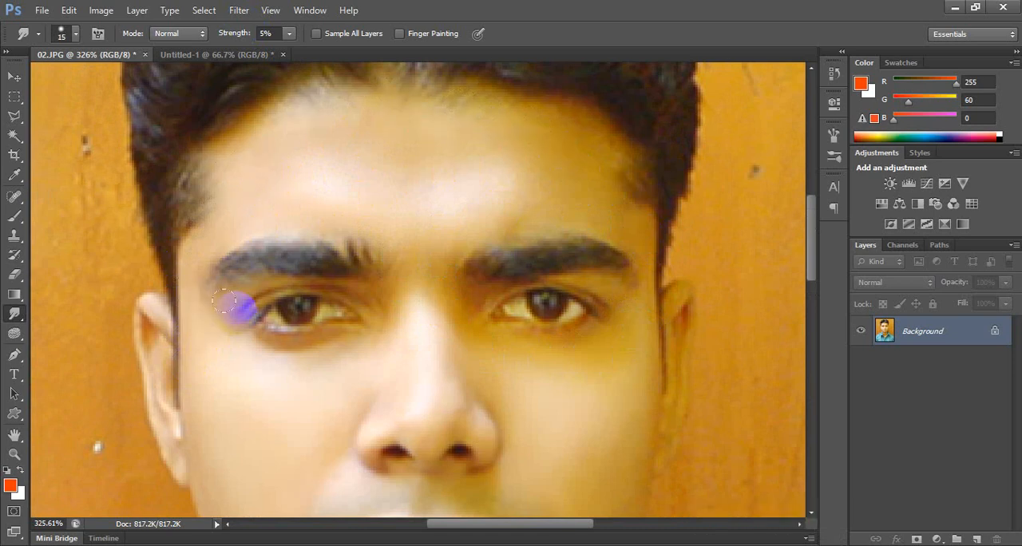
click(141, 322)
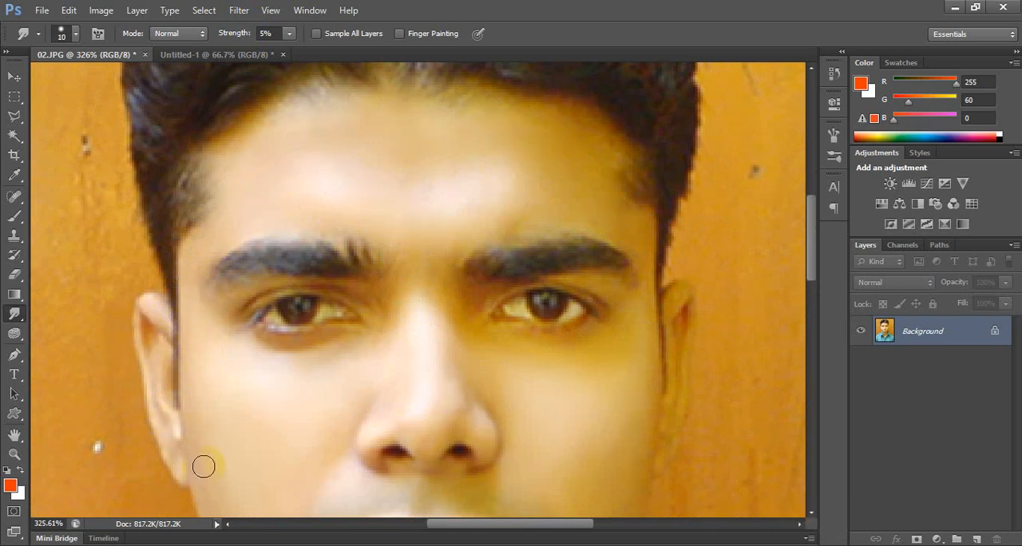
Smooth the cheek edge, temple and outer forehead on the photo's right side.
drag(634, 396, 547, 325)
mouse_move(585, 233)
mouse_down()
mouse_move(596, 295)
mouse_move(573, 398)
mouse_up()
drag(576, 352, 589, 259)
mouse_move(550, 206)
mouse_down()
mouse_move(551, 170)
mouse_move(473, 159)
mouse_up()
Enlarge the Smudge brush to 25 px and smooth the upper forehead along the hairline.
key(])
key(])
key(])
mouse_move(320, 176)
mouse_down()
mouse_move(434, 125)
mouse_move(413, 126)
mouse_up()
mouse_move(349, 147)
mouse_down()
mouse_move(397, 219)
mouse_move(340, 130)
mouse_move(262, 125)
mouse_up()
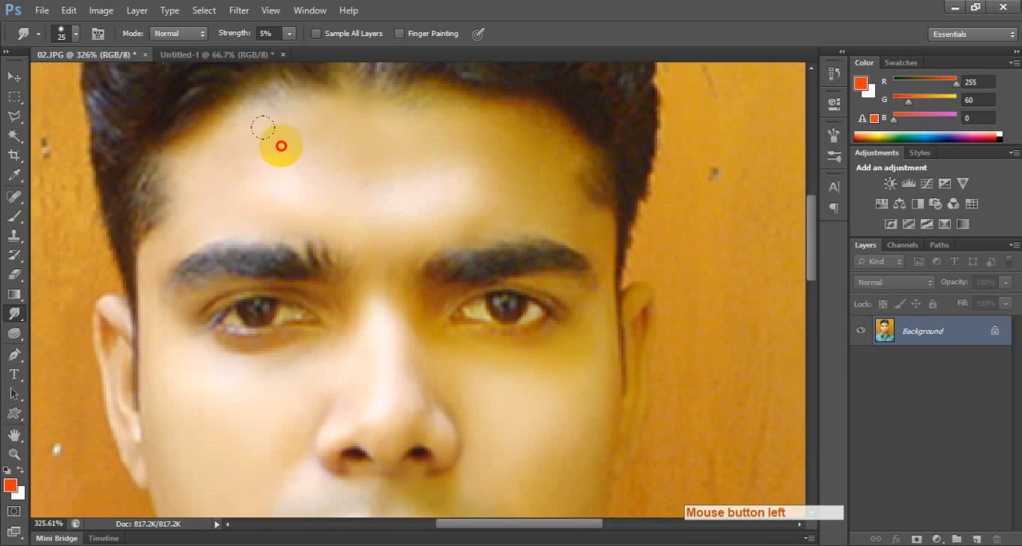
Smooth the skin between the eyebrows, below the eye and down the cheek beside the nose.
mouse_move(448, 195)
mouse_down()
mouse_move(401, 205)
mouse_move(388, 287)
mouse_up()
drag(449, 329, 577, 329)
key(space)
drag(547, 398, 556, 187)
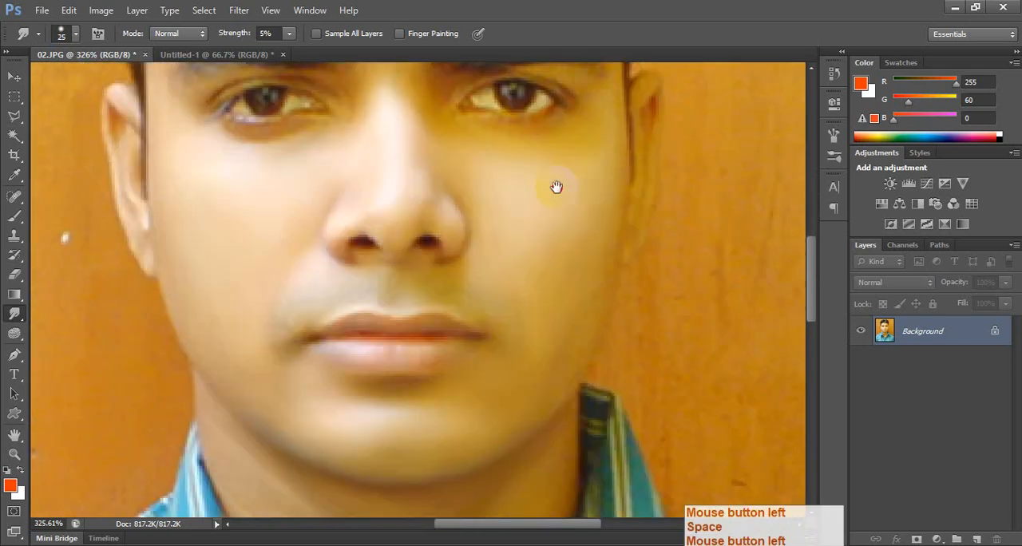
drag(452, 167, 512, 317)
Start a Pen path at the photo's right edge and trace the shoulder up to the base of the collar.
scroll(474, 330, down, 14)
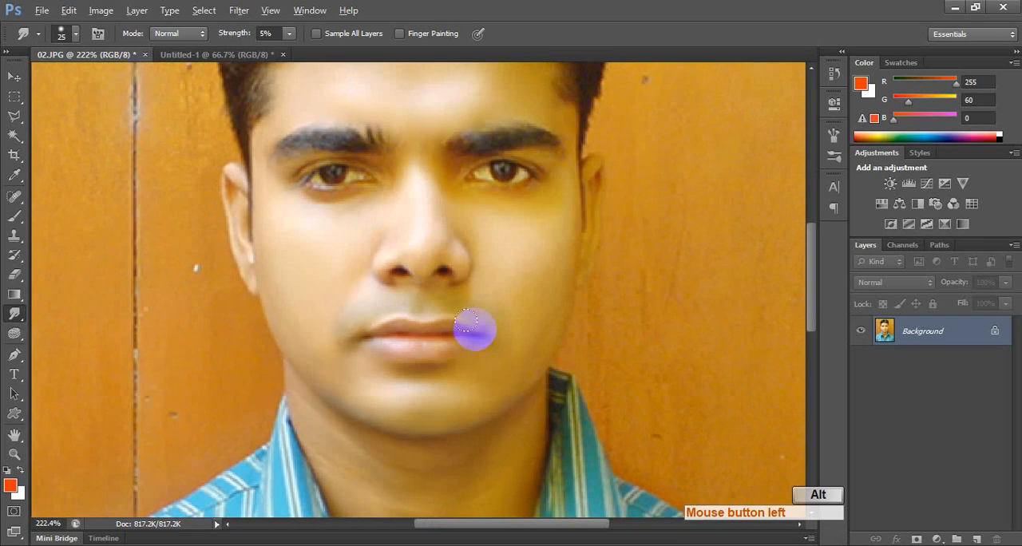
scroll(516, 445, up, 8)
key(space)
drag(570, 396, 498, 327)
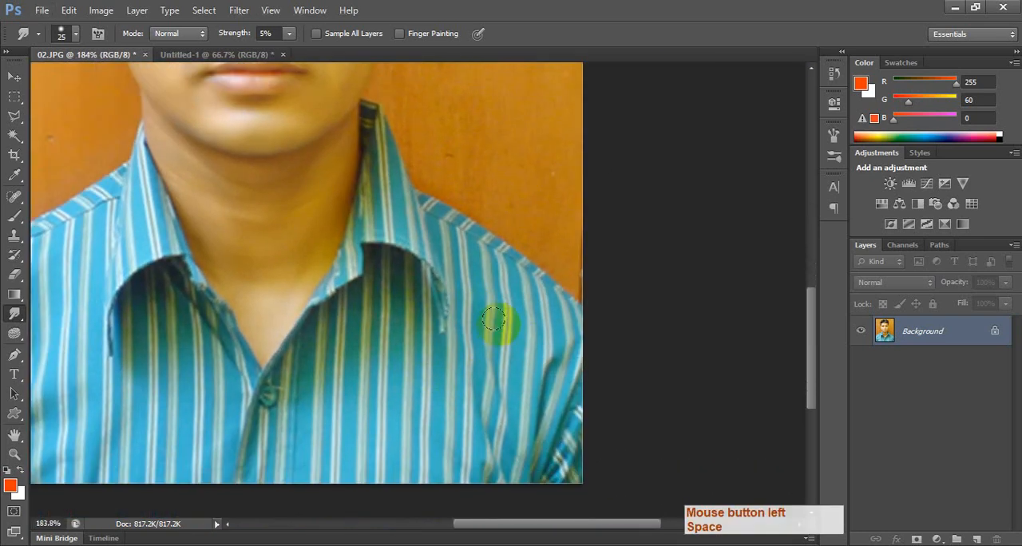
key(p)
click(586, 313)
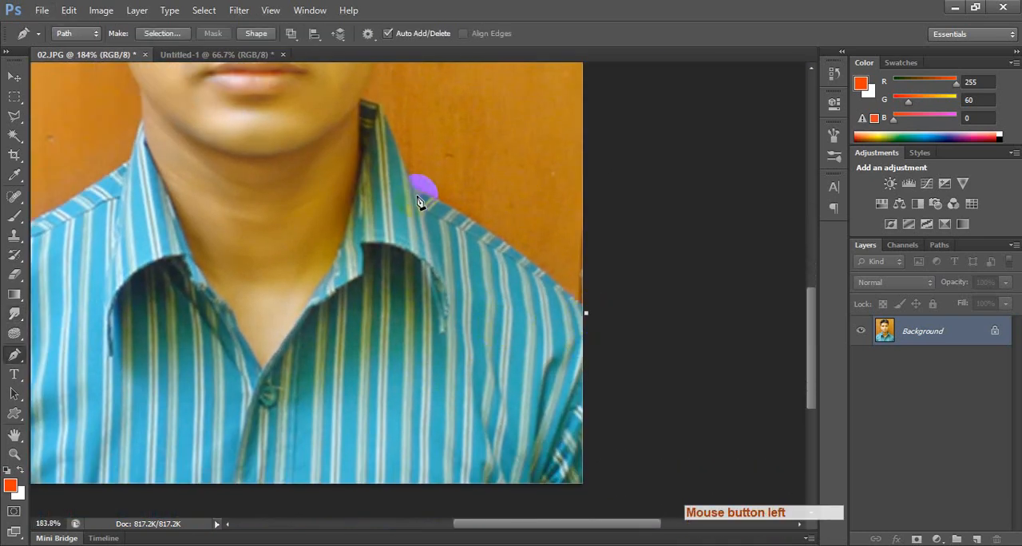
drag(417, 196, 355, 176)
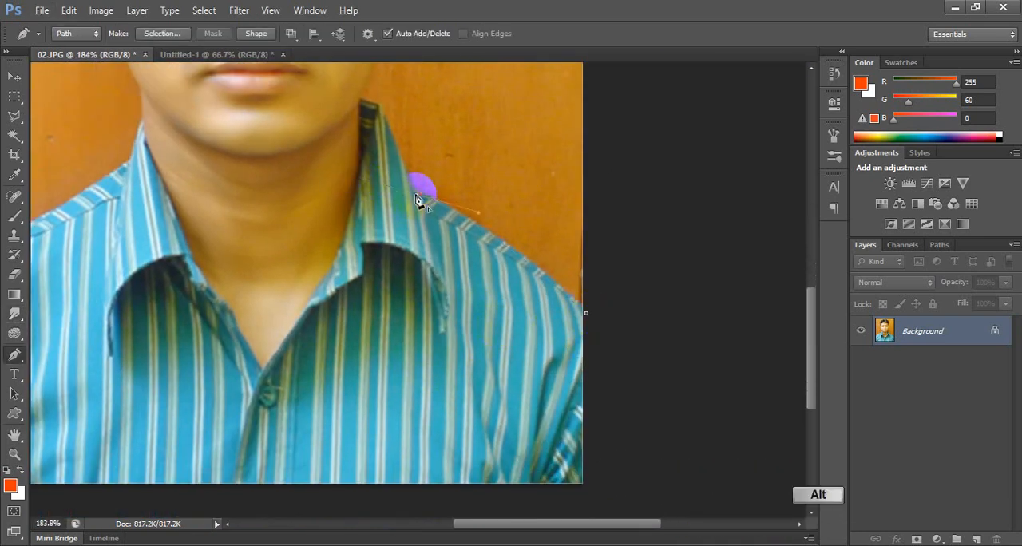
alt+click(416, 195)
Continue the Pen path up the shirt collar and along the jaw edge to the bottom of the ear.
scroll(416, 196, up, 4)
drag(418, 185, 419, 286)
drag(362, 171, 333, 160)
drag(397, 130, 400, 308)
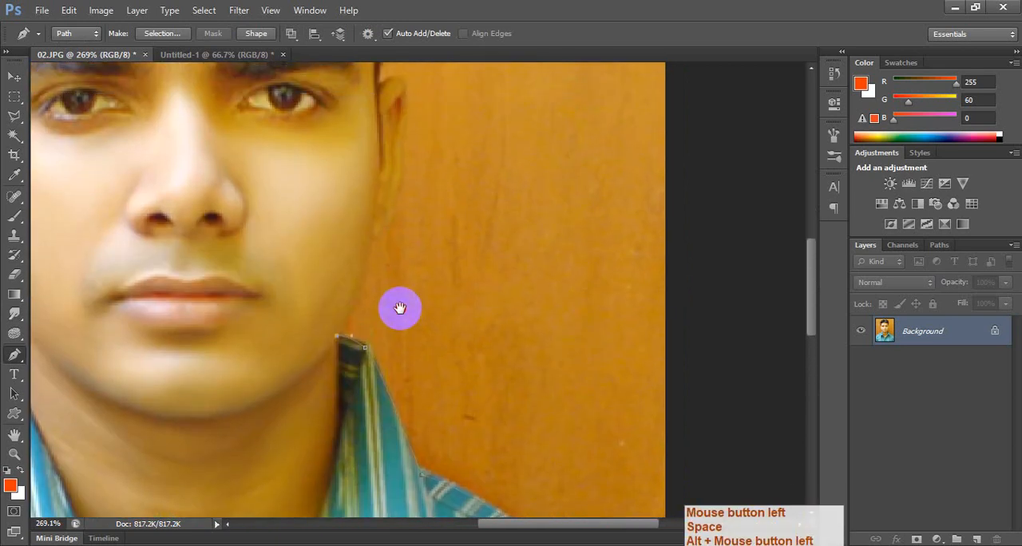
drag(373, 234, 386, 165)
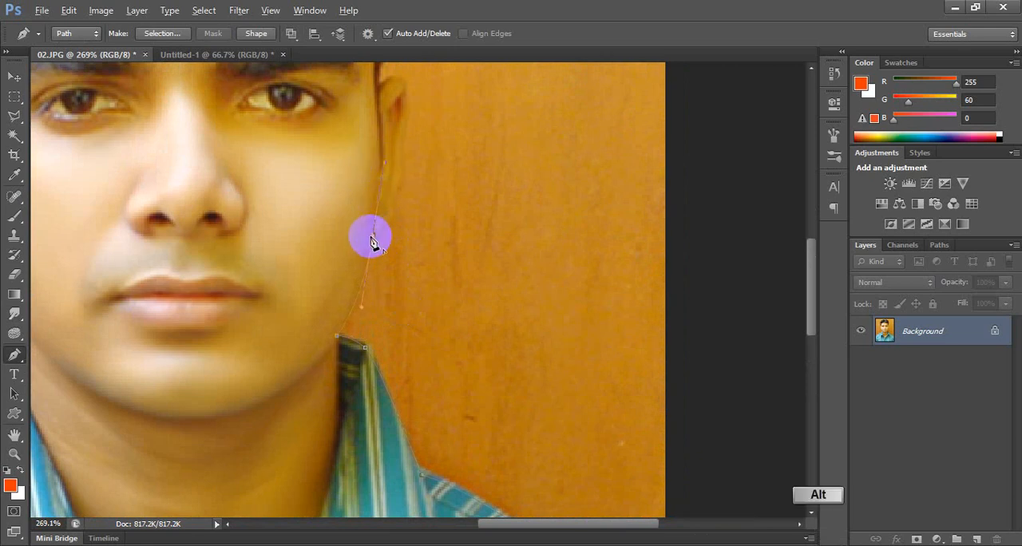
alt+click(372, 235)
Trace the Pen path around the outside of the ear to where it meets the hair.
drag(420, 207, 441, 294)
drag(418, 263, 444, 325)
alt+click(418, 263)
click(424, 195)
alt+click(424, 194)
alt+click(392, 192)
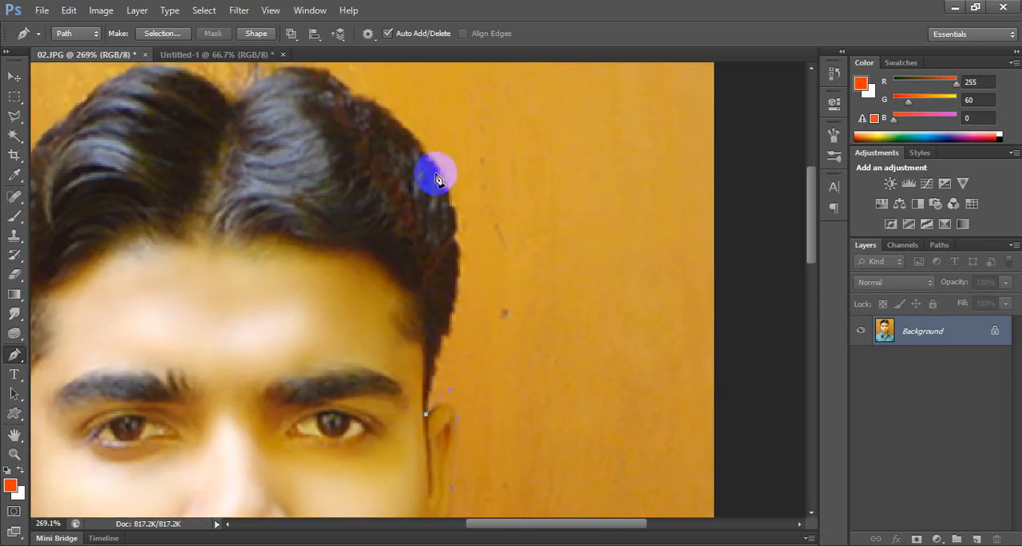
Continue the Pen path from the top of the ear up the side edge of the hair.
drag(432, 170, 383, 109)
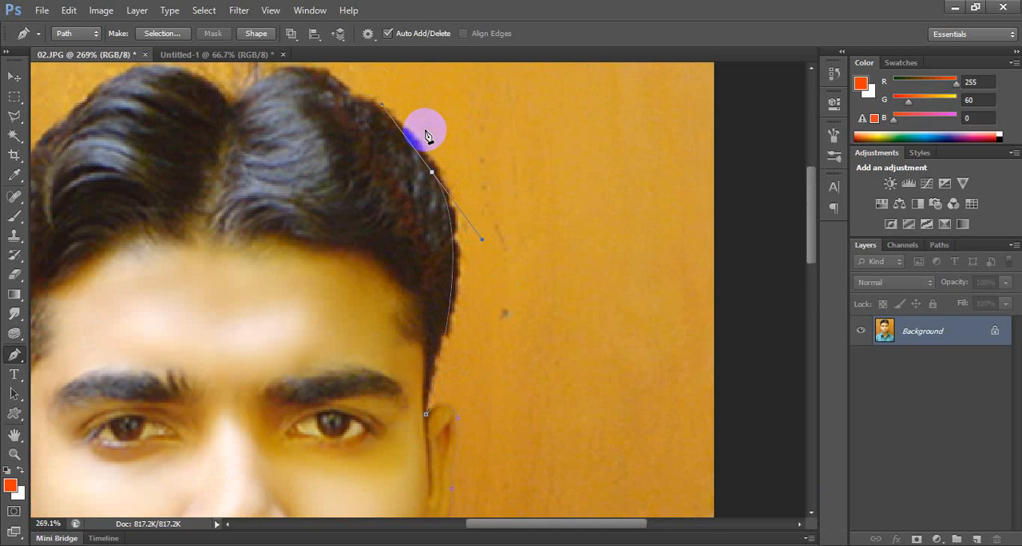
key(ctrl+alt+z)
drag(452, 215, 546, 216)
alt+click(453, 216)
key(space)
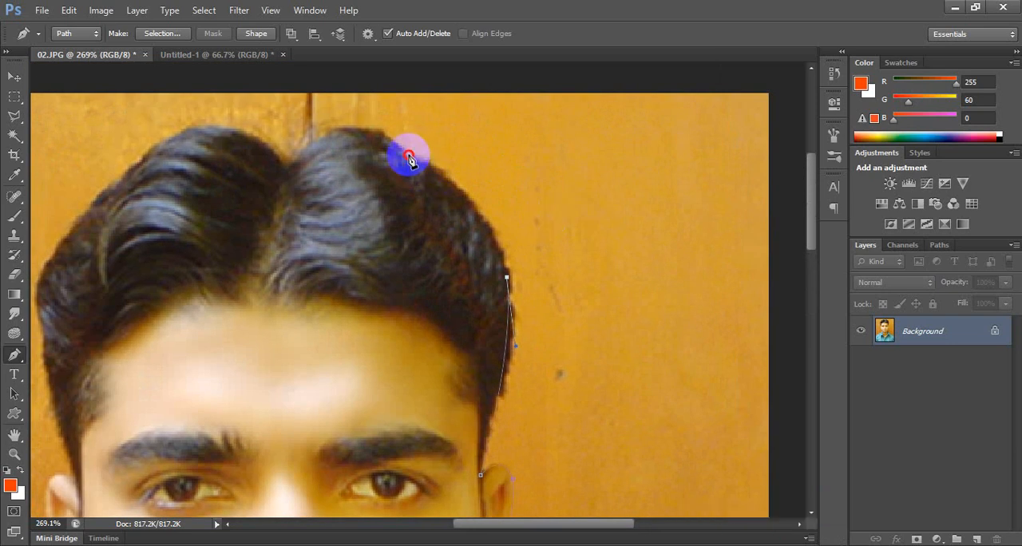
Curve the Pen path over the top of the hair and down into the central parting.
drag(409, 159, 312, 107)
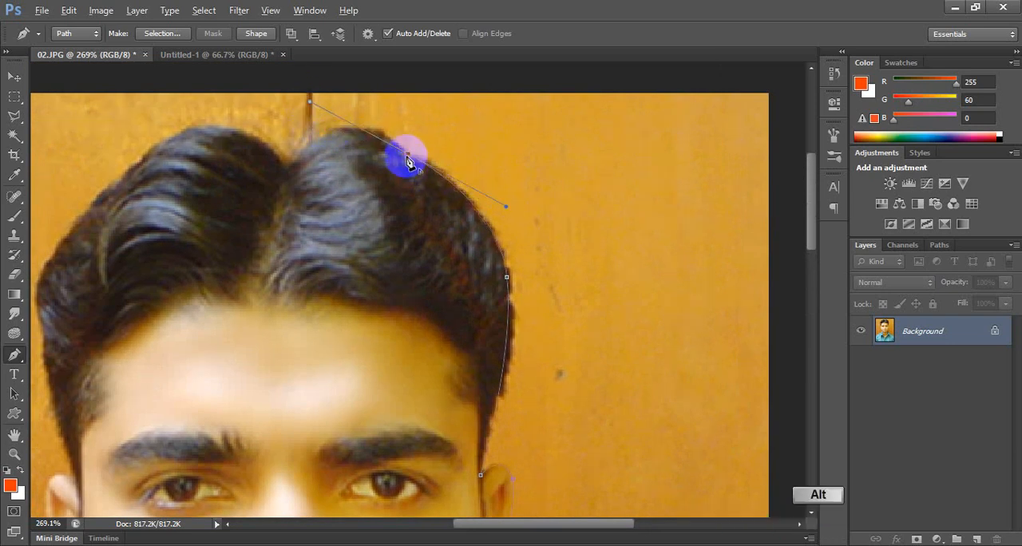
alt+click(406, 160)
key(space)
drag(380, 191, 557, 266)
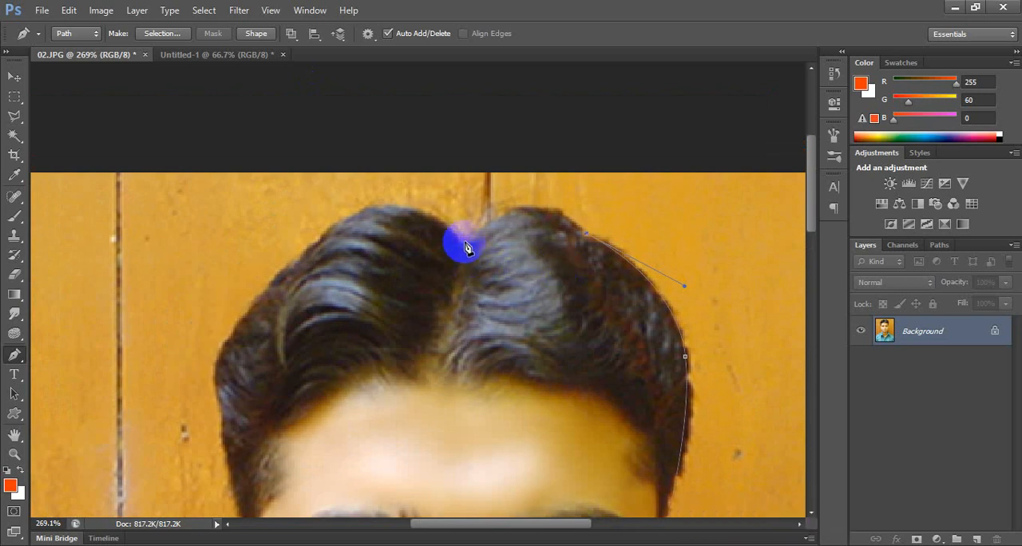
drag(468, 241, 397, 304)
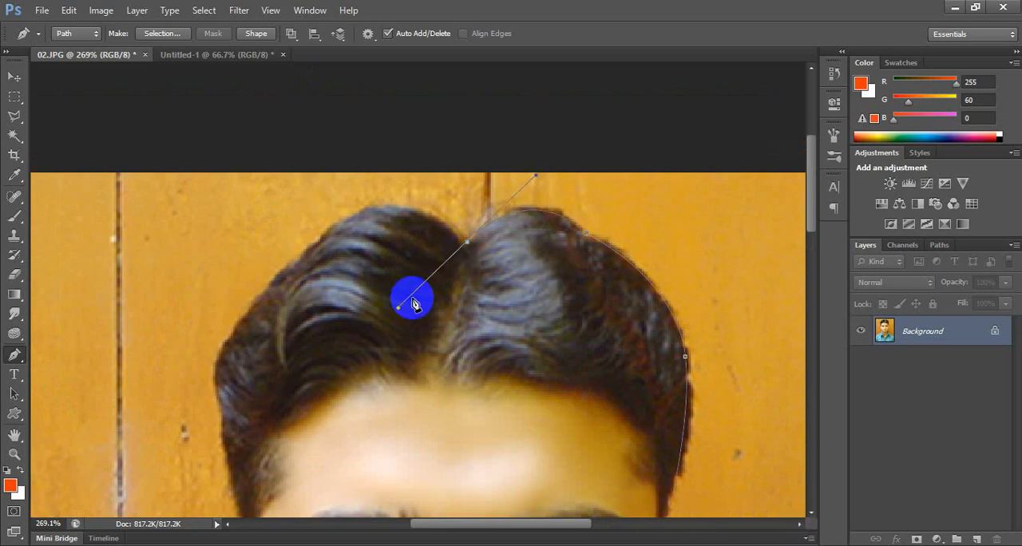
alt+click(466, 244)
key(space)
drag(407, 247, 555, 285)
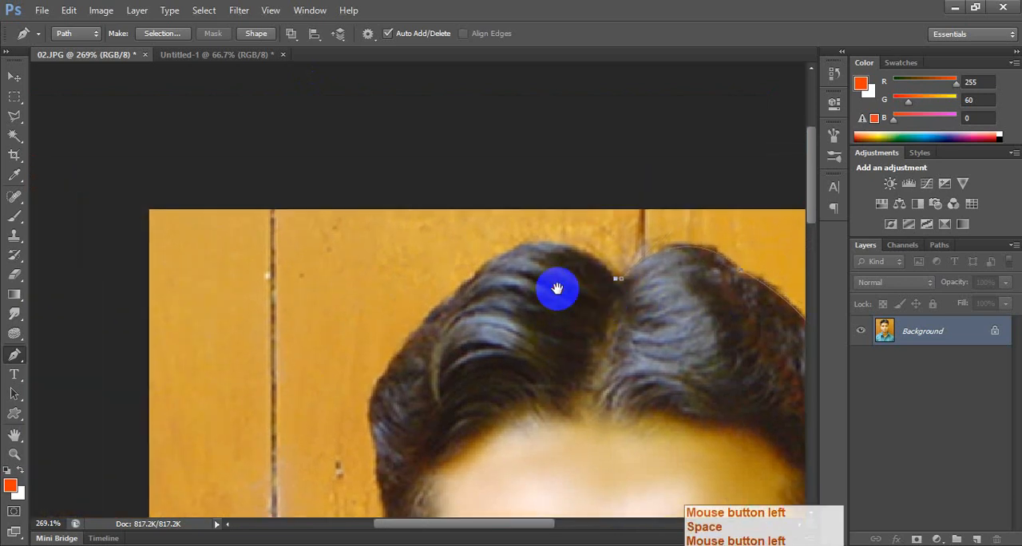
Trace the Pen path from the parting around the other half of the hair down to the second ear.
drag(474, 275, 429, 328)
alt+click(474, 279)
key(space)
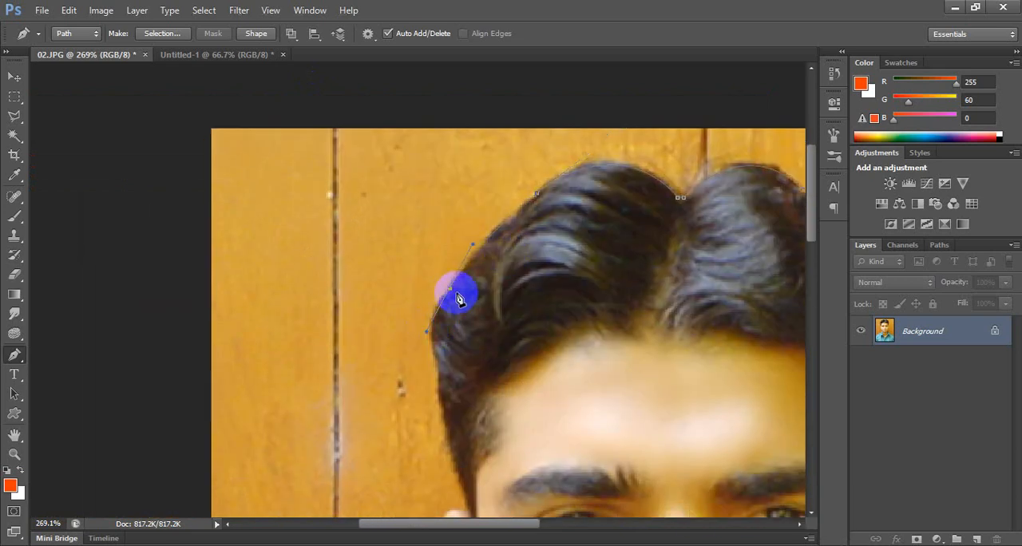
alt+click(452, 291)
drag(481, 375, 458, 322)
alt+click(443, 336)
key(space)
key(space)
Trace the Pen path around the outside of the second ear to the bottom of its lobe.
alt+click(457, 264)
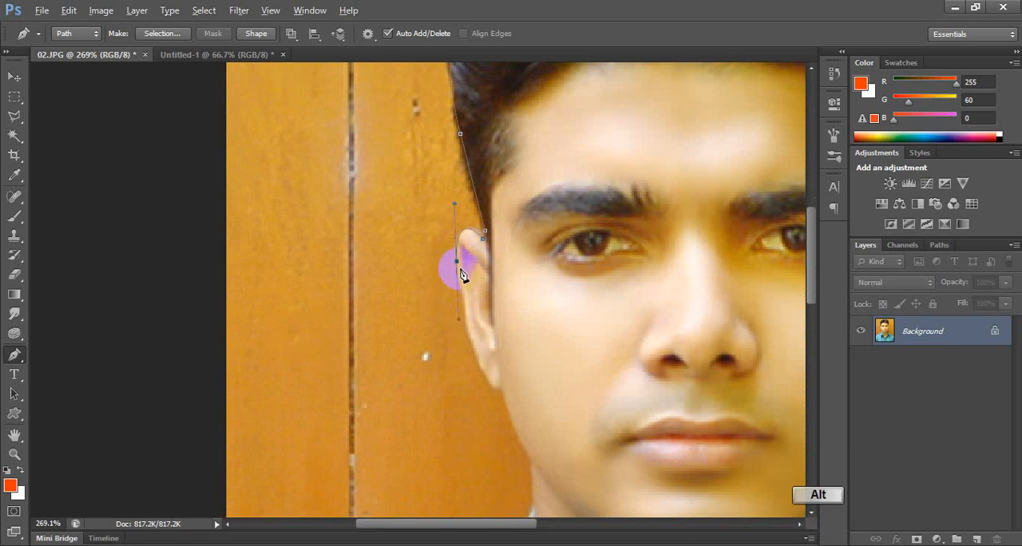
key(space)
drag(502, 345, 506, 297)
alt+click(458, 266)
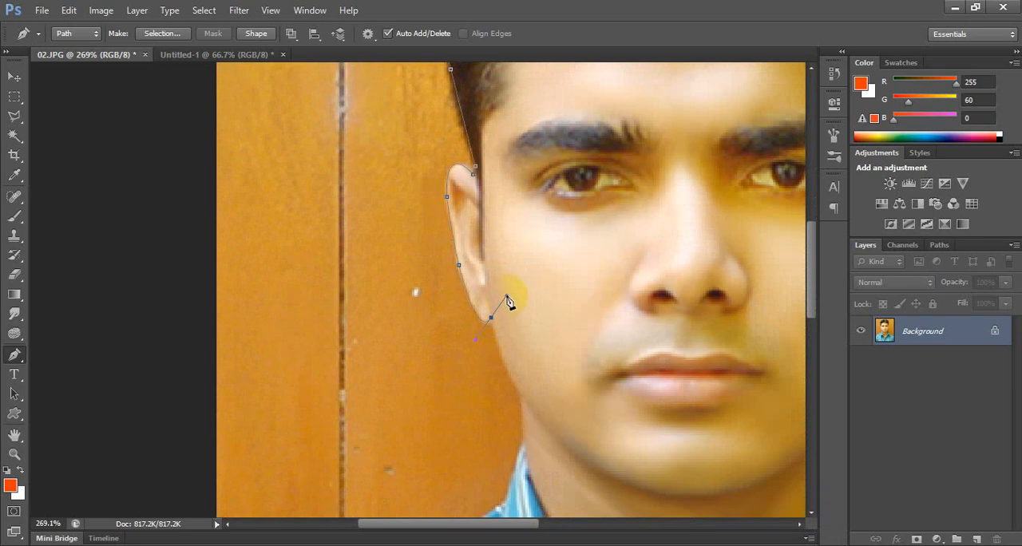
alt+click(490, 317)
Continue the Pen path along the jaw and neck, then down the collar edge to the shoulder seam.
drag(534, 397, 487, 308)
alt+click(469, 284)
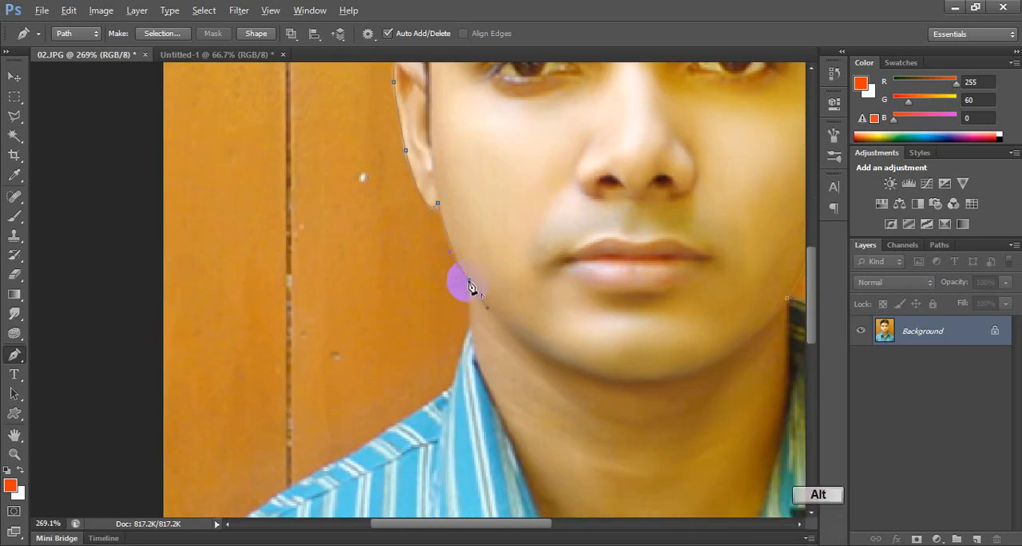
click(471, 328)
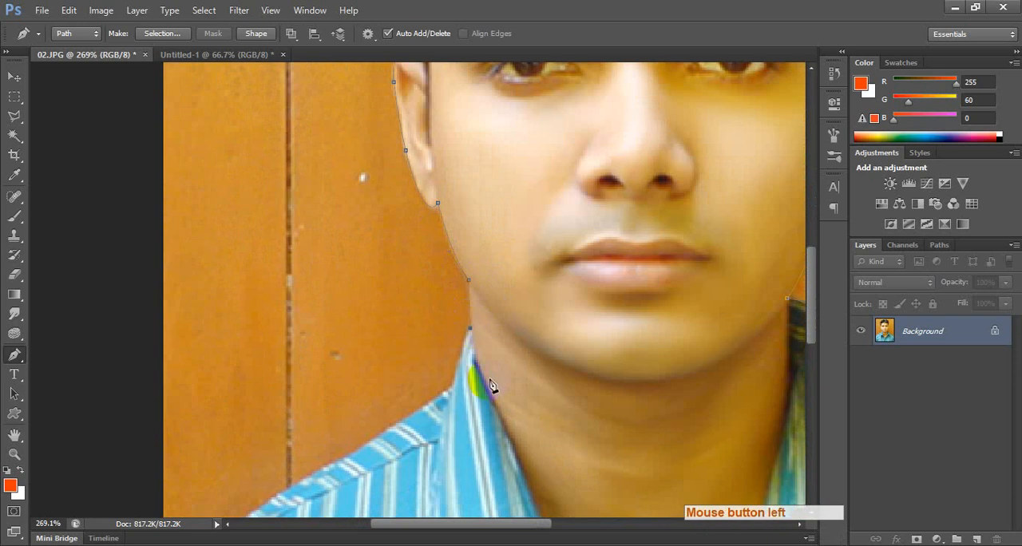
drag(477, 368, 518, 284)
alt+click(520, 252)
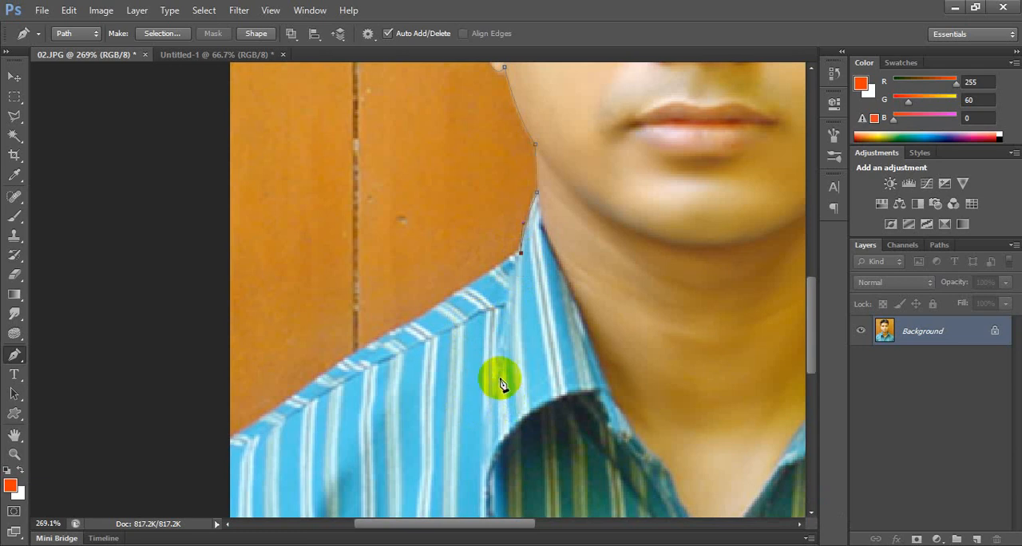
Curve the Pen path along the shoulder and out past the photo's edge, correcting the first misplaced point.
key(space)
drag(498, 374, 488, 277)
click(277, 367)
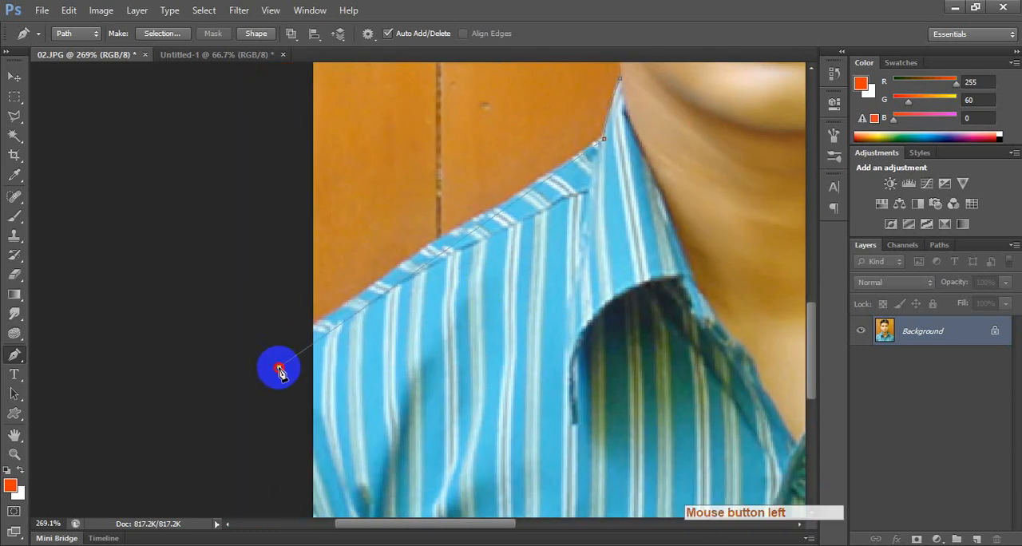
key(ctrl+z)
click(247, 377)
drag(248, 377, 224, 404)
click(229, 431)
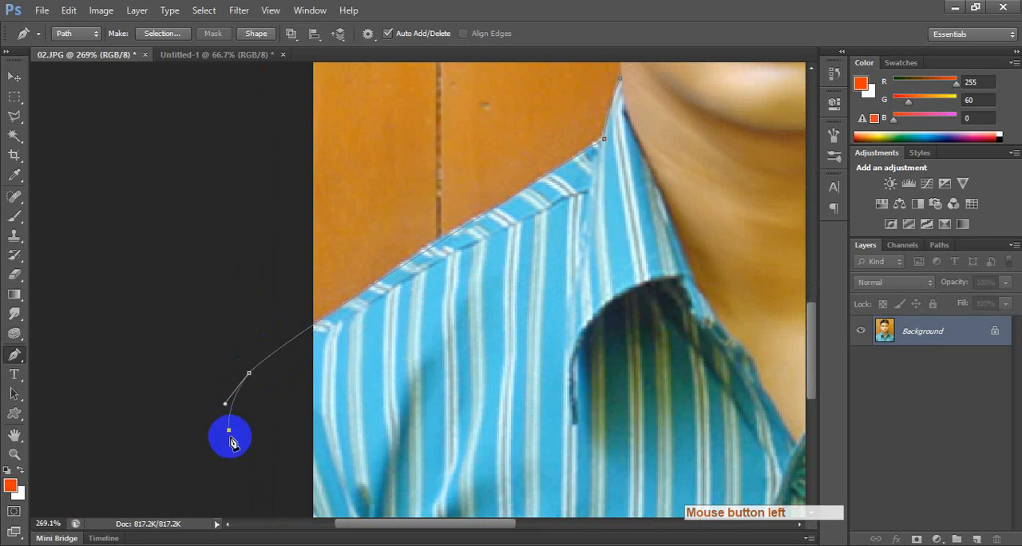
Close the Pen path around the area below the photo and convert it into a selection.
scroll(273, 418, down, 7)
scroll(273, 418, down, 8)
drag(244, 455, 251, 459)
drag(343, 482, 388, 481)
click(481, 482)
drag(510, 482, 546, 470)
drag(585, 436, 561, 399)
click(534, 373)
key(ctrl+Return)
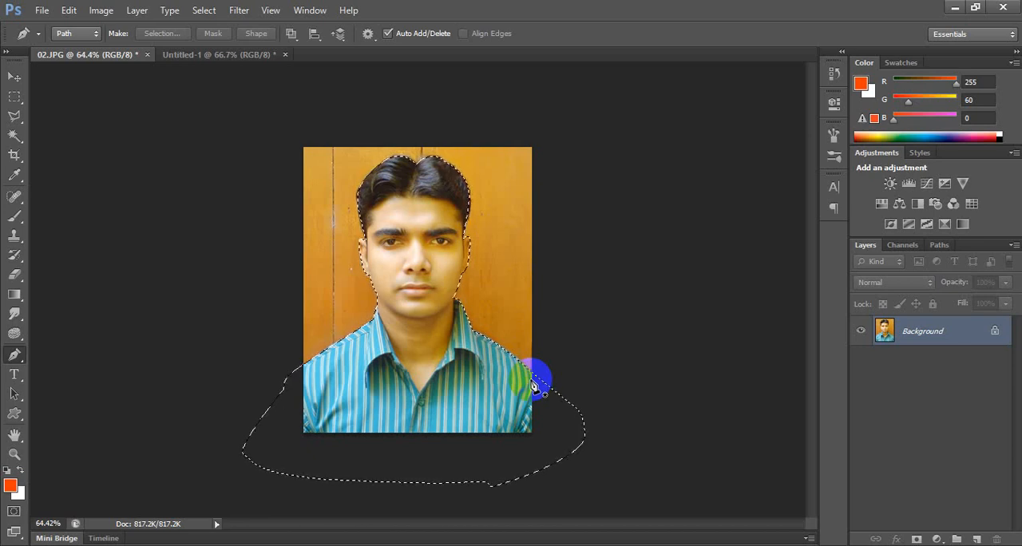
key(shift)
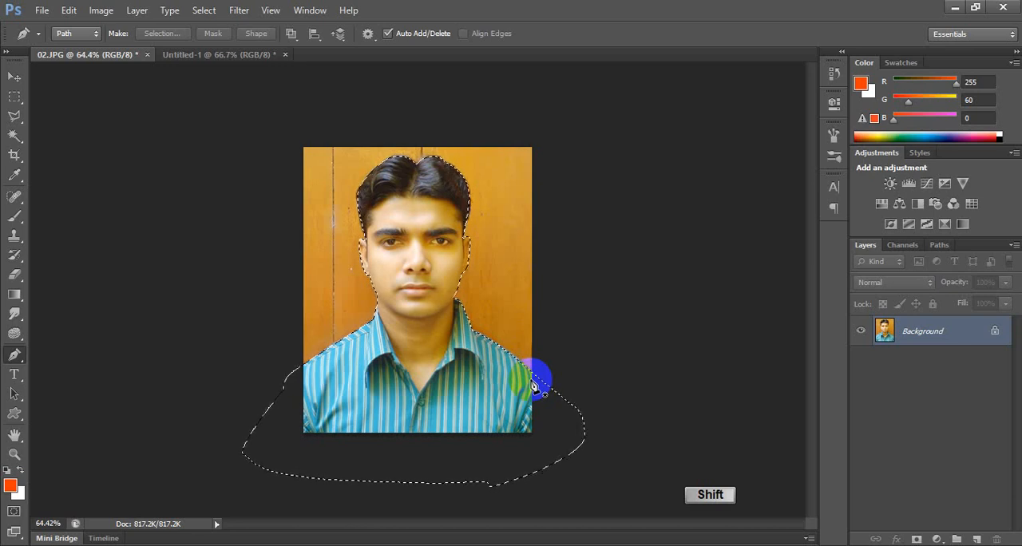
key(shift+F6)
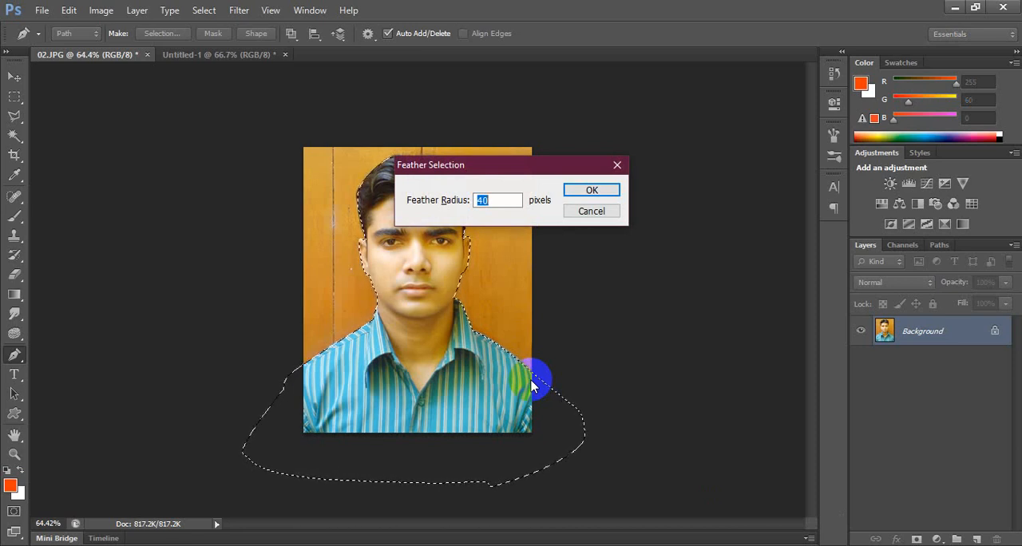
key(Escape)
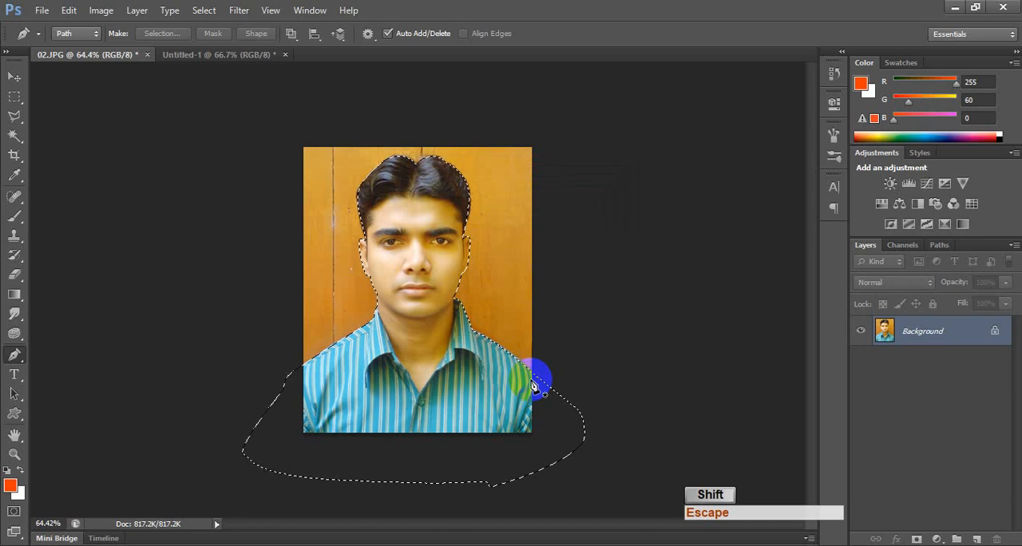
Feather the selection by 1 pixel and copy the selected person to a new layer.
key(shift+F6)
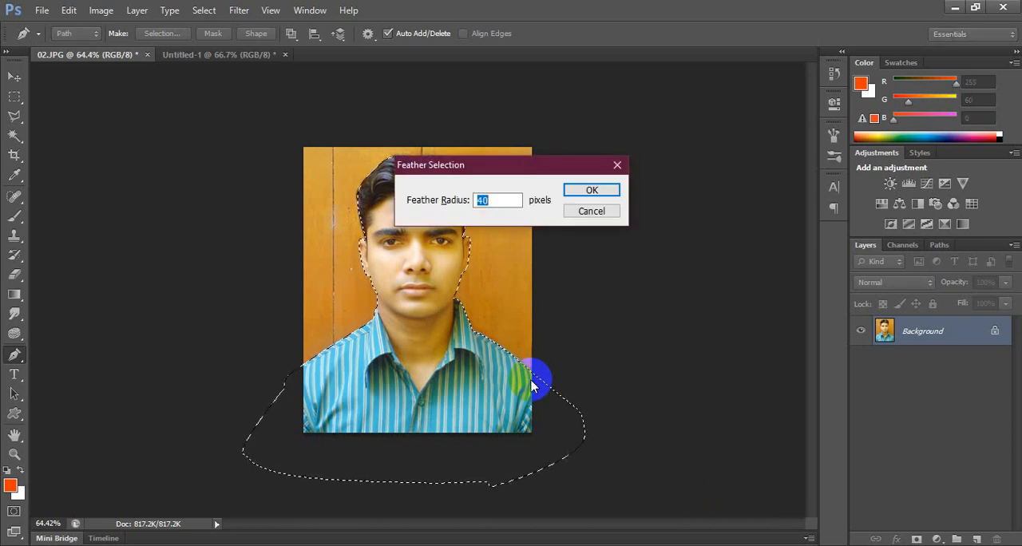
text(1)
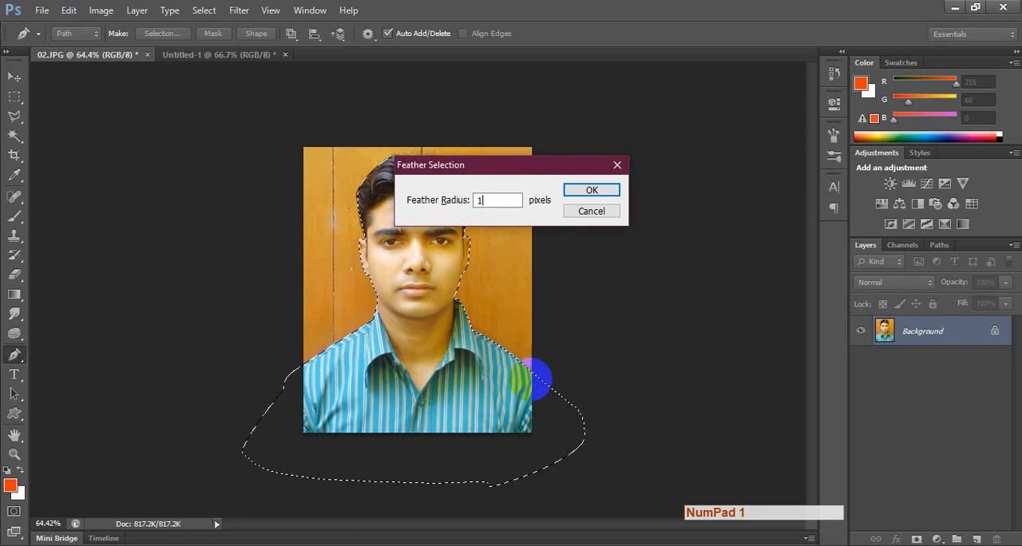
key(Return)
key(ctrl+j)
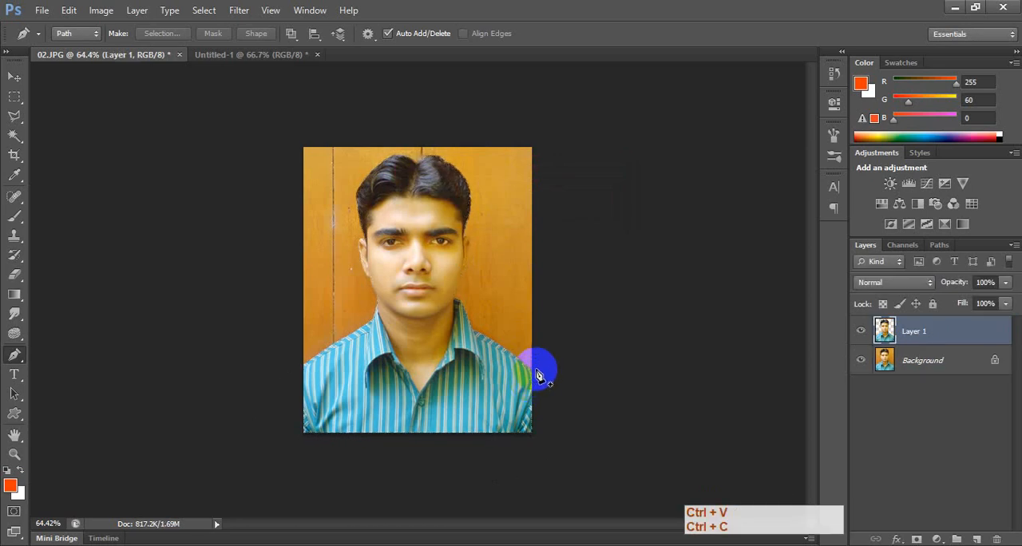
Set the foreground color to light blue, RGB 34, 181, 242, and fill the Background layer with it.
key(v)
click(929, 365)
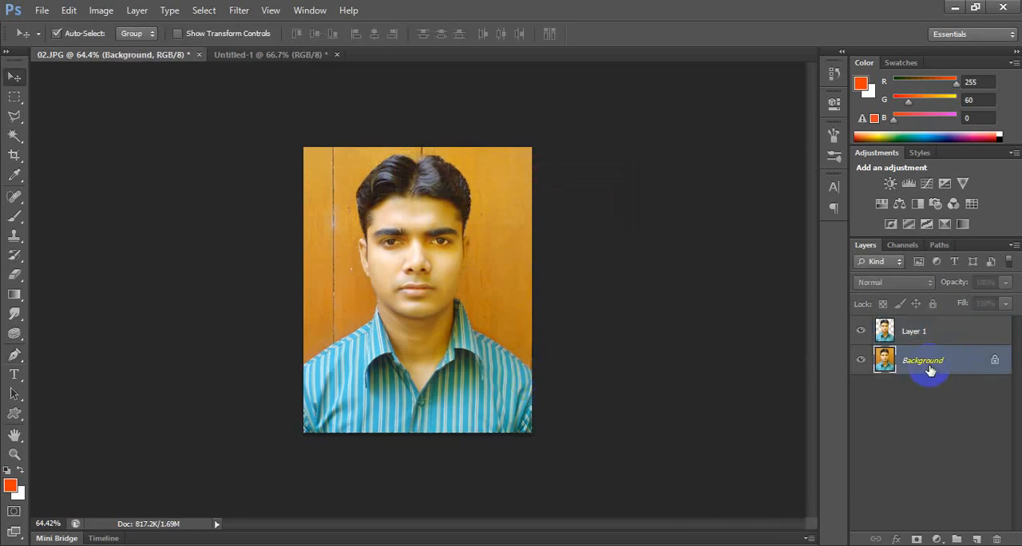
click(11, 484)
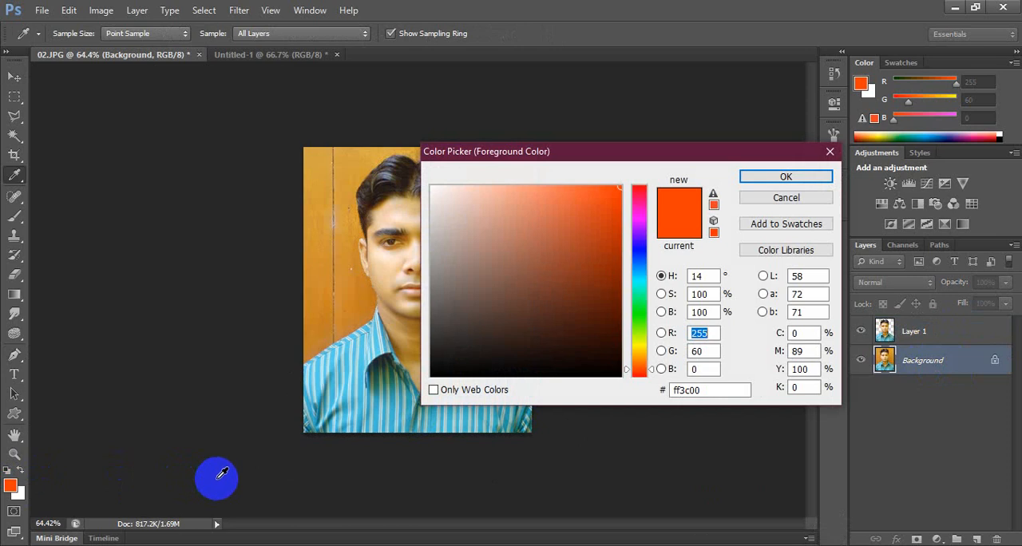
click(638, 272)
click(592, 195)
key(Return)
key(alt+BackSpace)
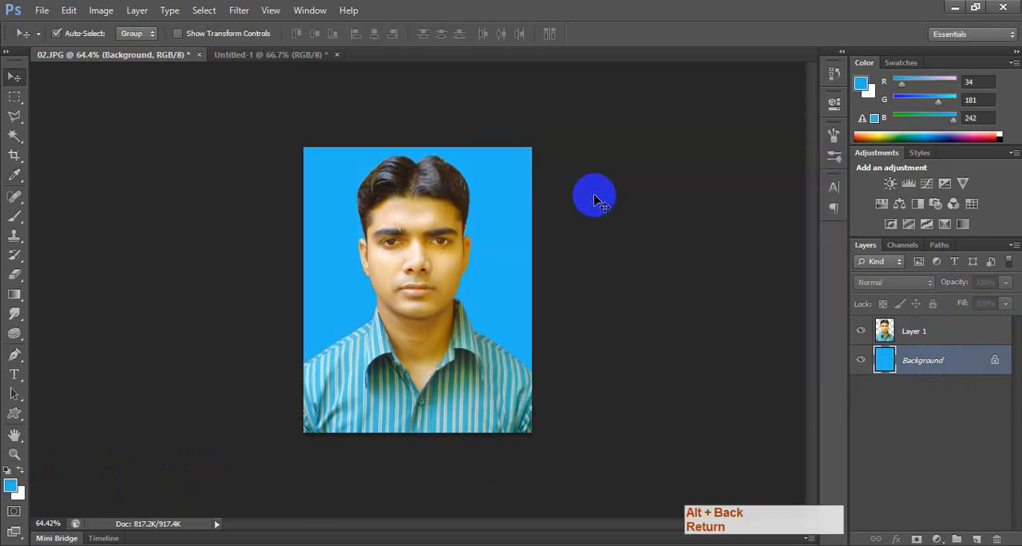
Try moving the cut-out person across the blue background, and undo the move.
key(v)
drag(483, 374, 533, 335)
key(ctrl+z)
Select the cut-out person's layer and open the list of image adjustments for it.
scroll(452, 223, up, 5)
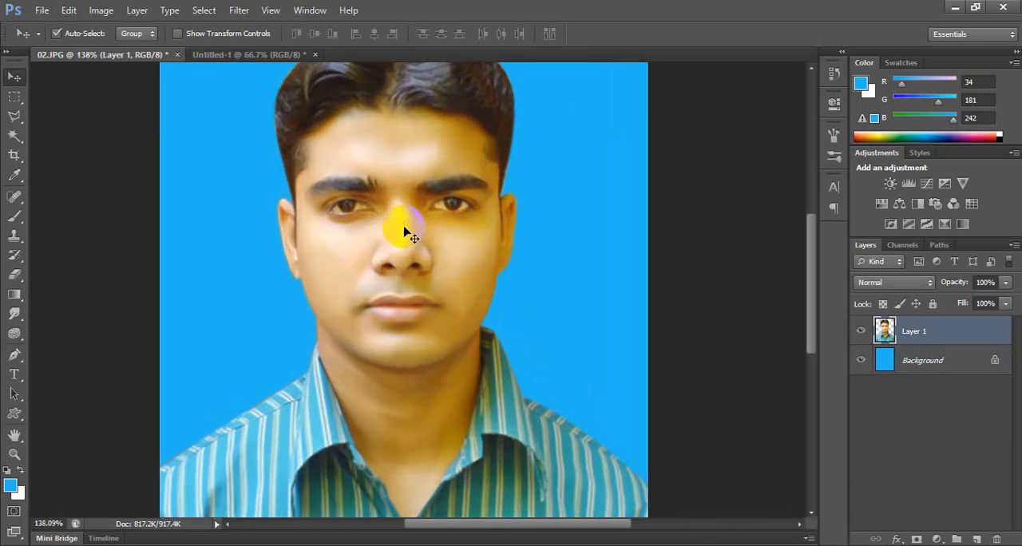
click(416, 285)
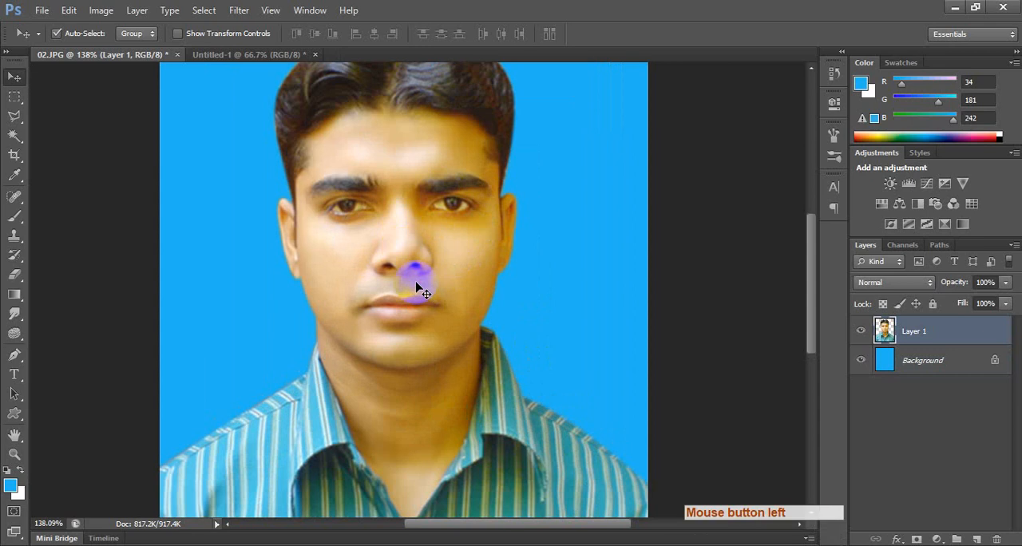
click(100, 10)
mouse_move(114, 50)
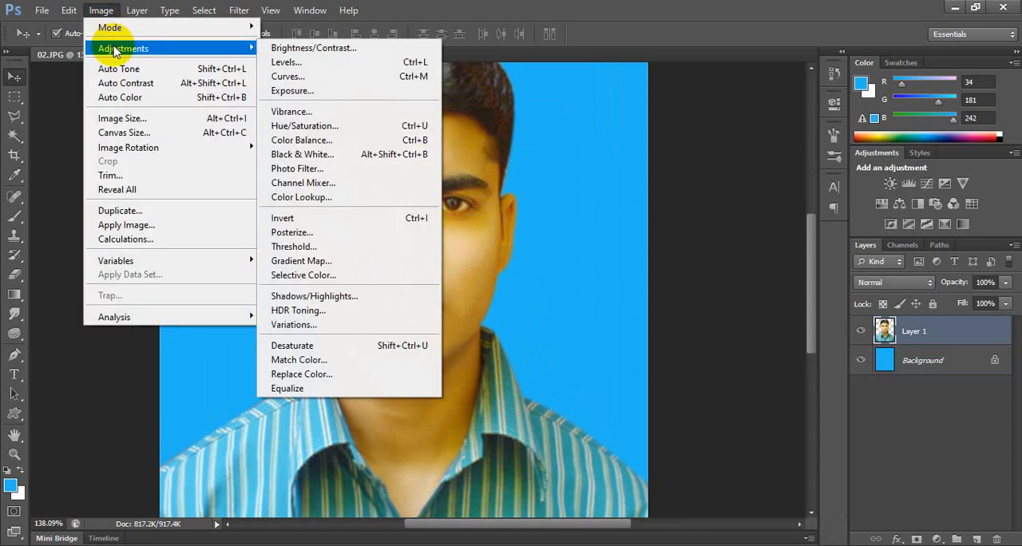
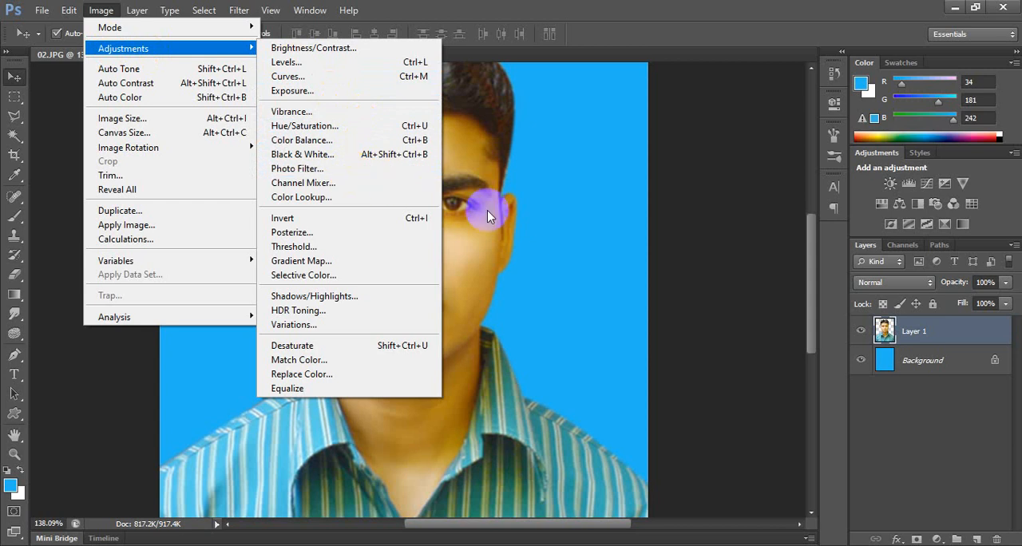
Undo the blue fill, the layer copy, the selection and the path's last points, back to the open path around the person.
click(495, 248)
scroll(452, 322, down, 2)
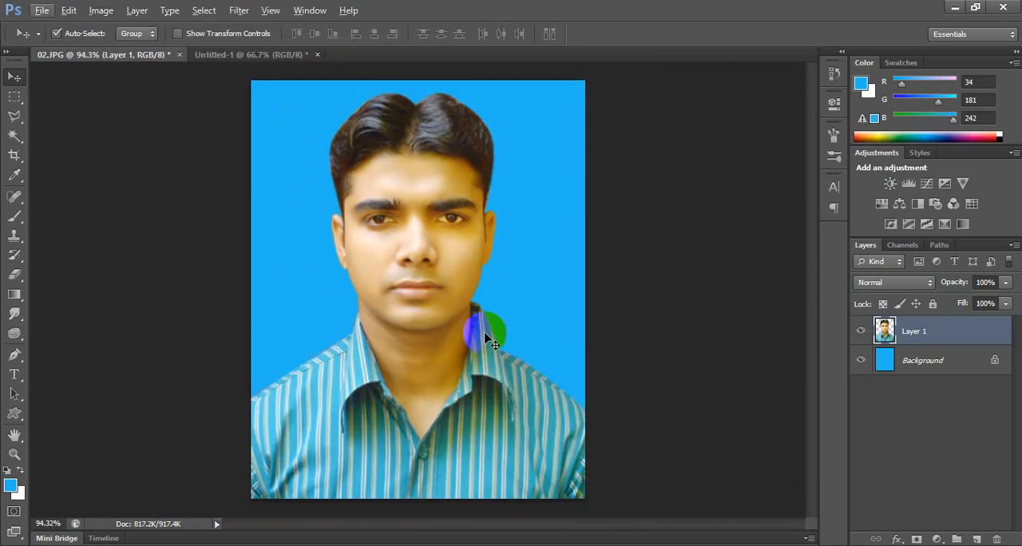
key(ctrl+alt+z)
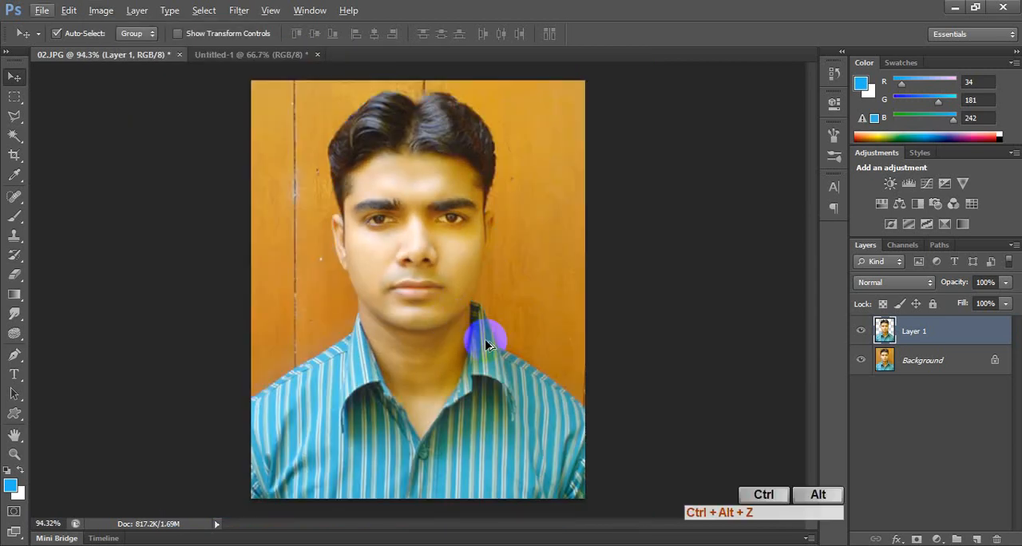
key(ctrl+alt+z)
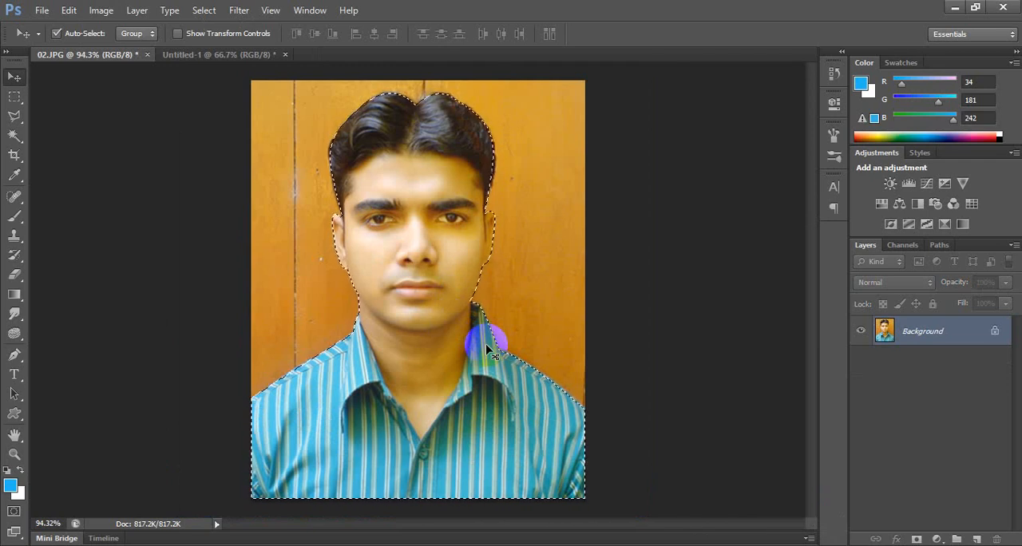
key(ctrl+alt)
key(ctrl+alt+z)
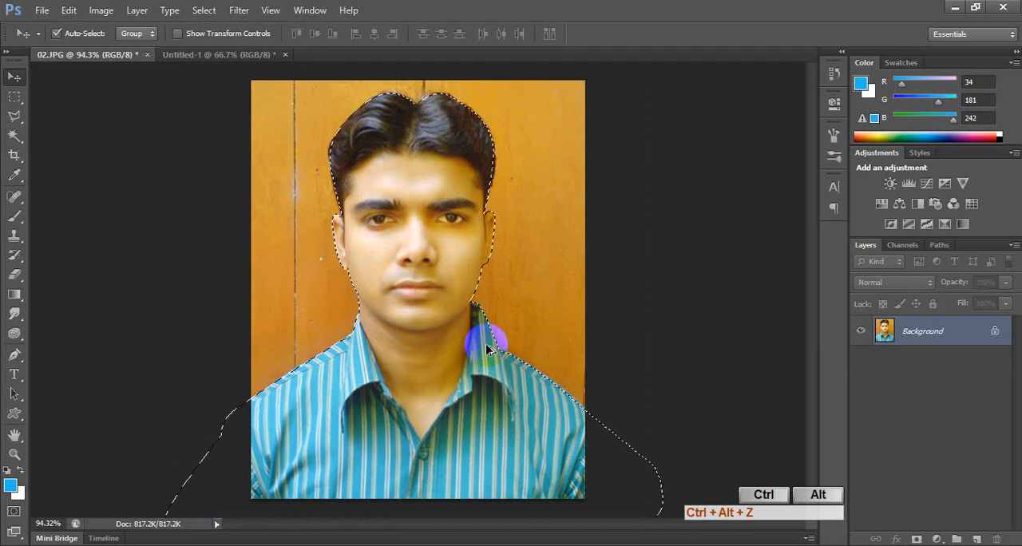
key(ctrl+alt+z)
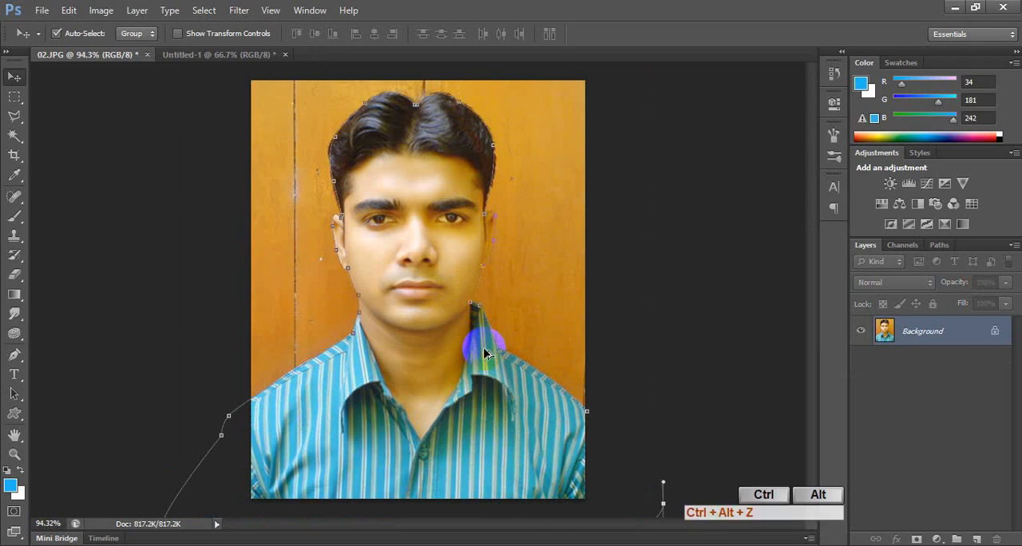
scroll(479, 352, down, 4)
key(ctrl+alt+z)
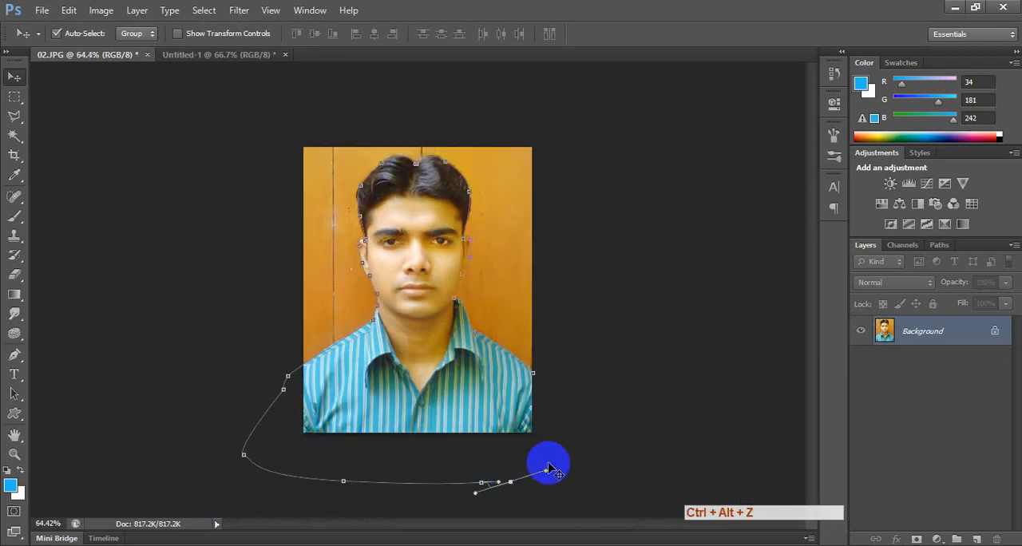
Close the path with the Pen tool outside the photo's lower-right corner up to the shoulder, and convert it to a selection.
key(p)
click(581, 465)
click(585, 431)
drag(568, 408, 551, 402)
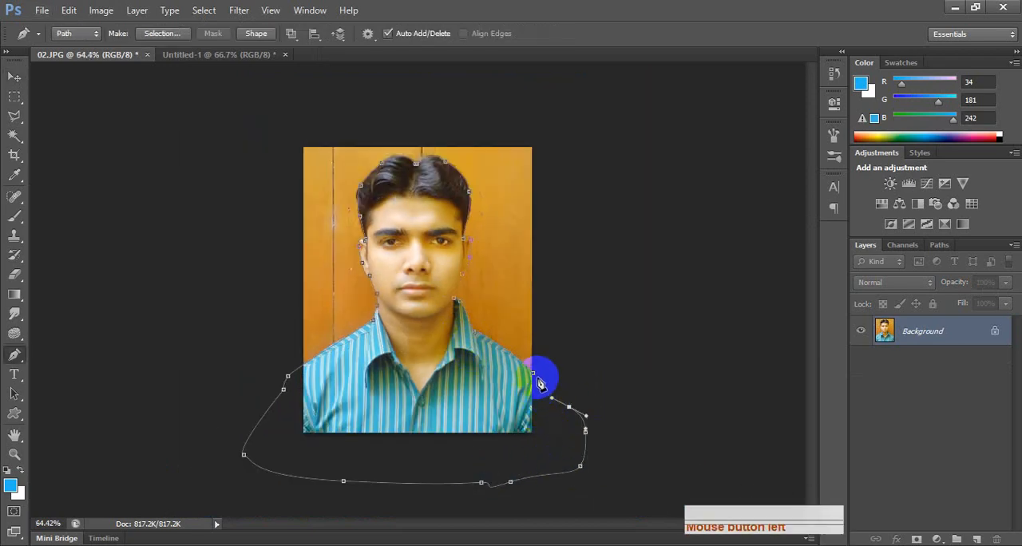
click(534, 374)
key(ctrl+Return)
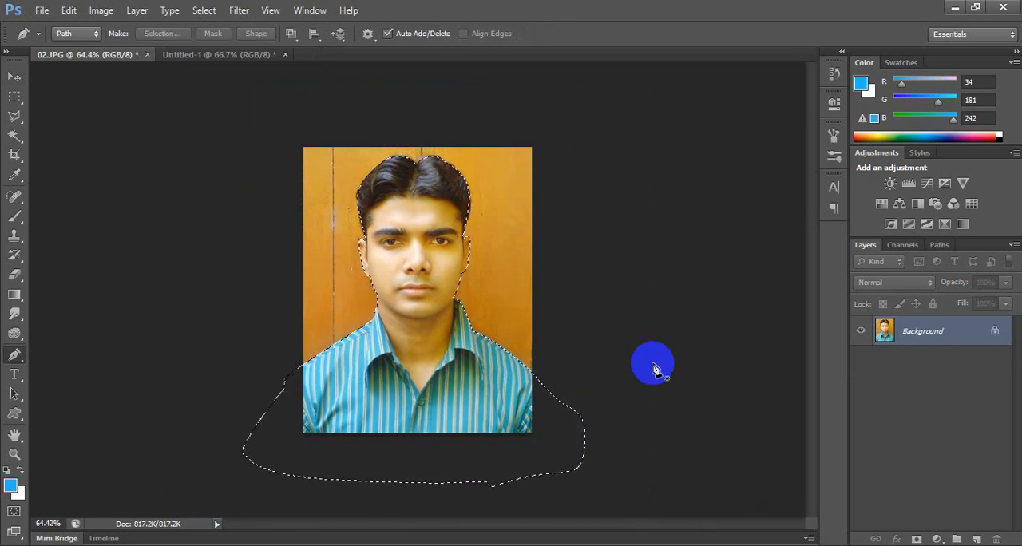
Feather the selection and copy the selected person to a new layer.
key(shift)
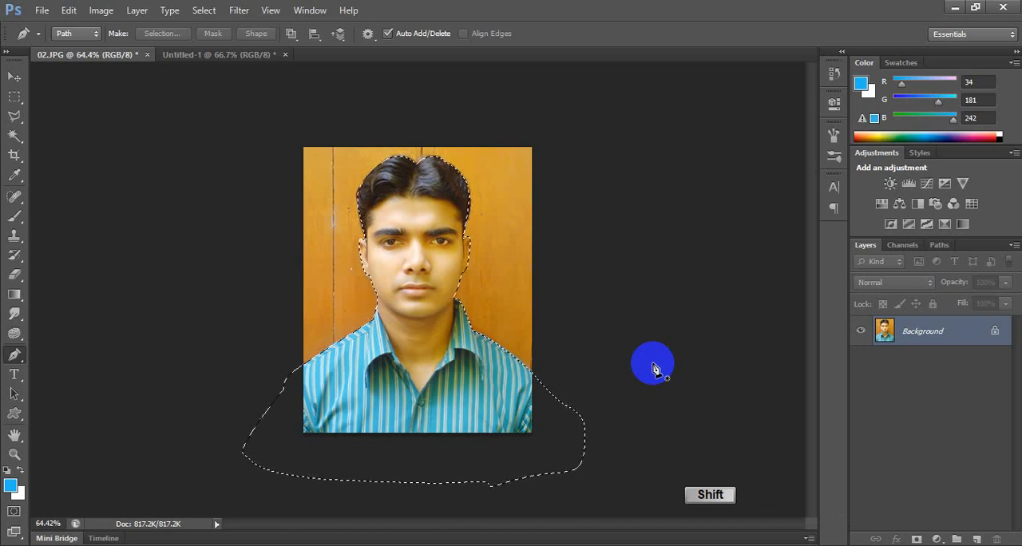
key(shift+F6)
key(Return)
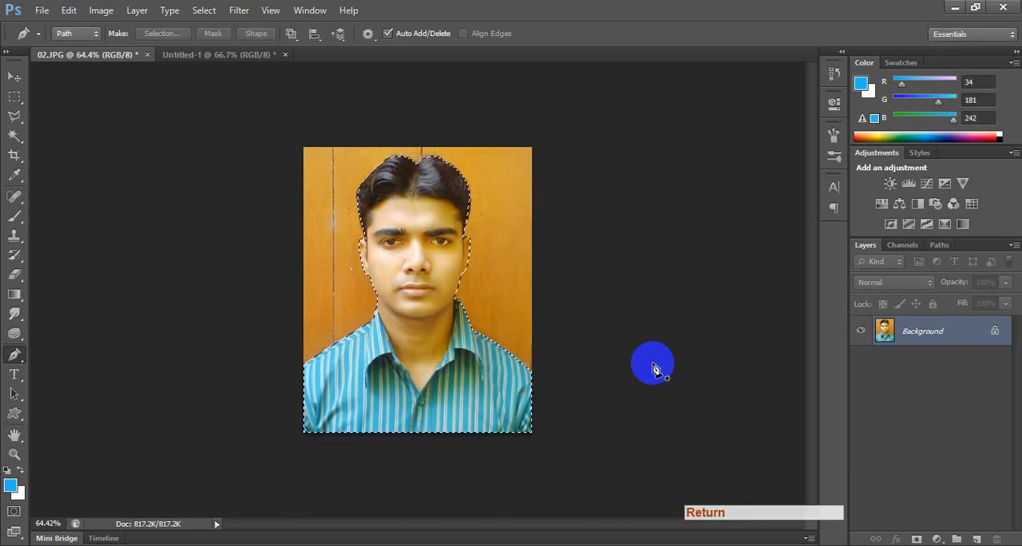
key(ctrl+c)
key(ctrl+v)
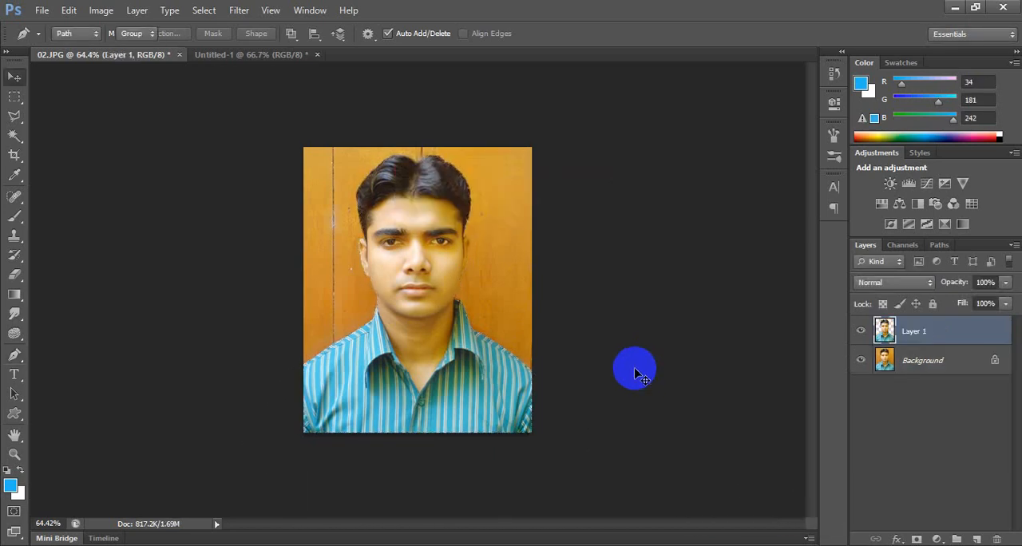
Try moving the copied person away from the original photo, and undo the move.
key(v)
drag(405, 258, 452, 221)
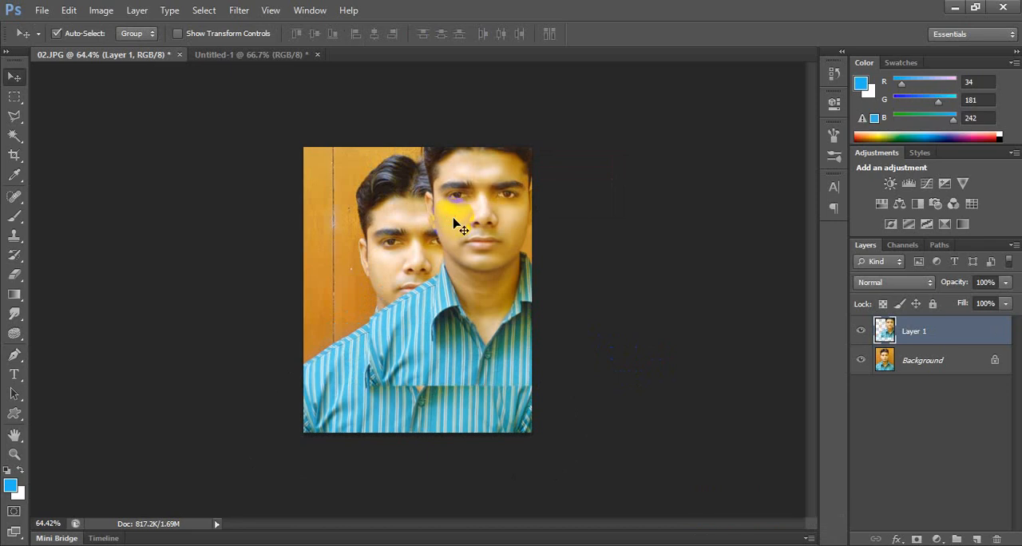
key(ctrl+z)
Fill the Background layer with the light blue foreground color and reselect the cut-out person's layer.
click(904, 361)
key(alt+BackSpace)
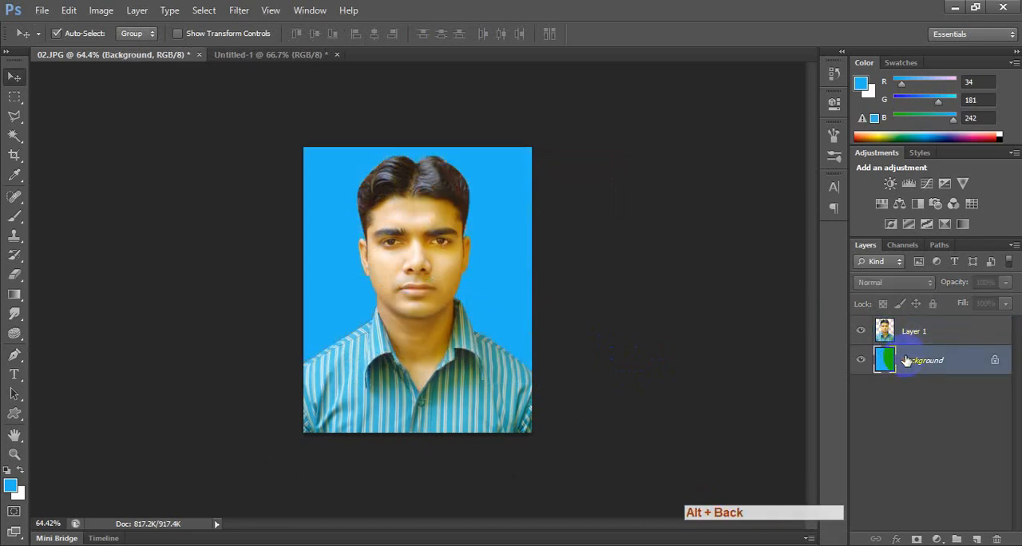
click(451, 356)
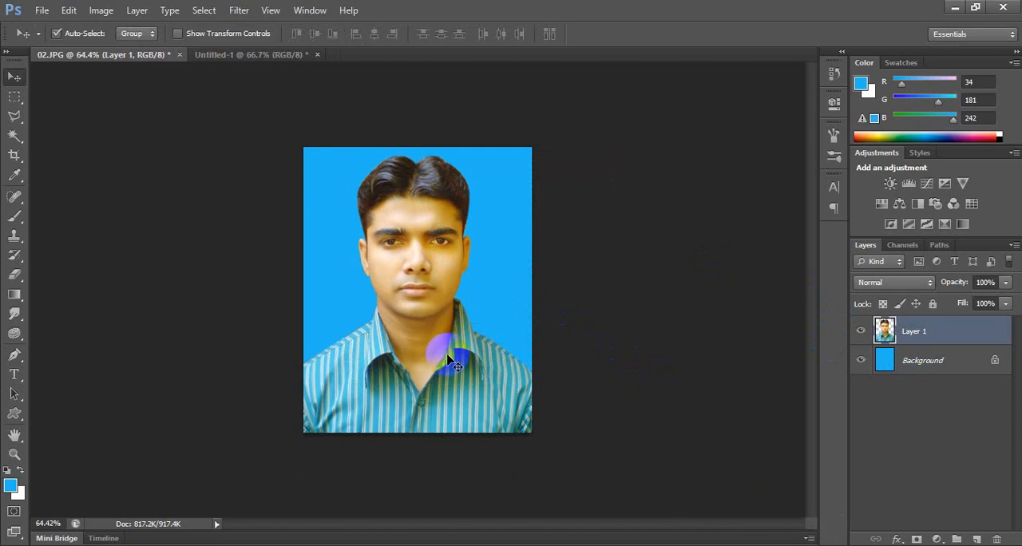
scroll(453, 364, up, 1)
scroll(452, 363, up, 1)
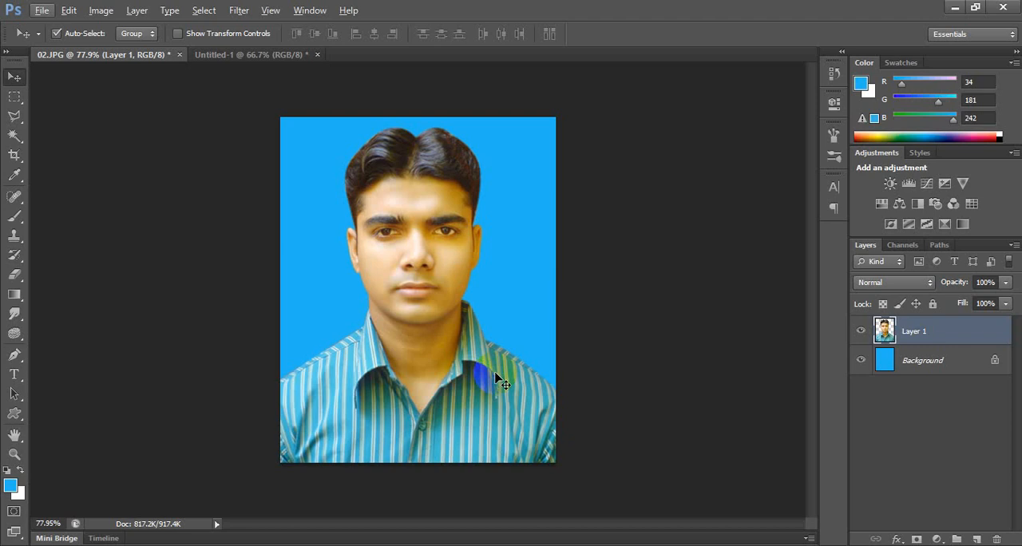
scroll(487, 229, up, 5)
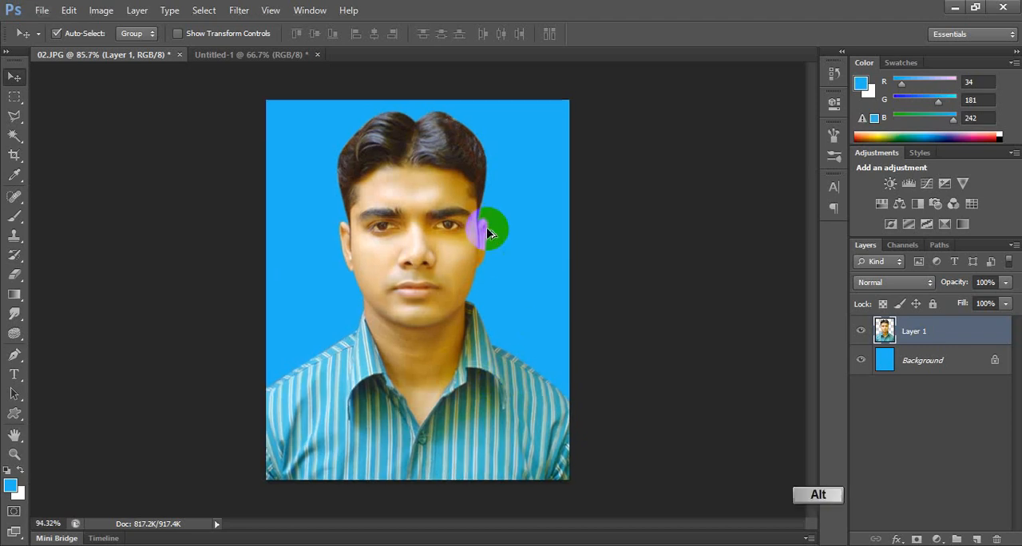
click(391, 179)
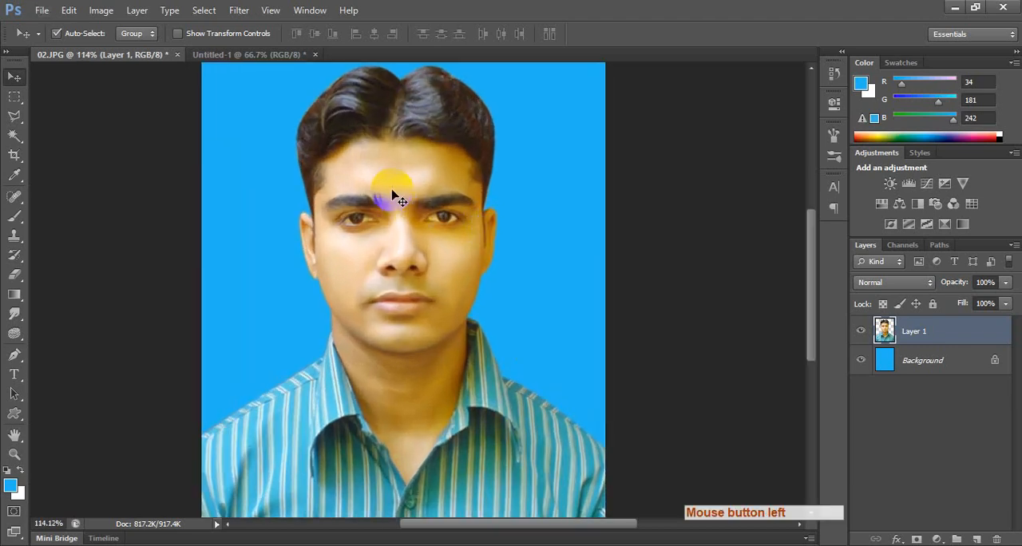
click(101, 11)
mouse_move(119, 49)
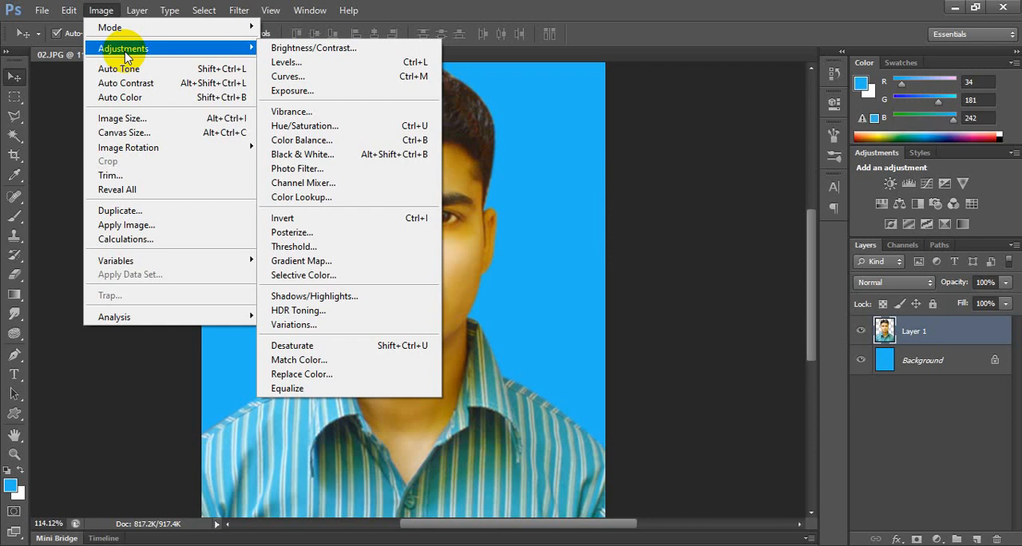
key(Escape)
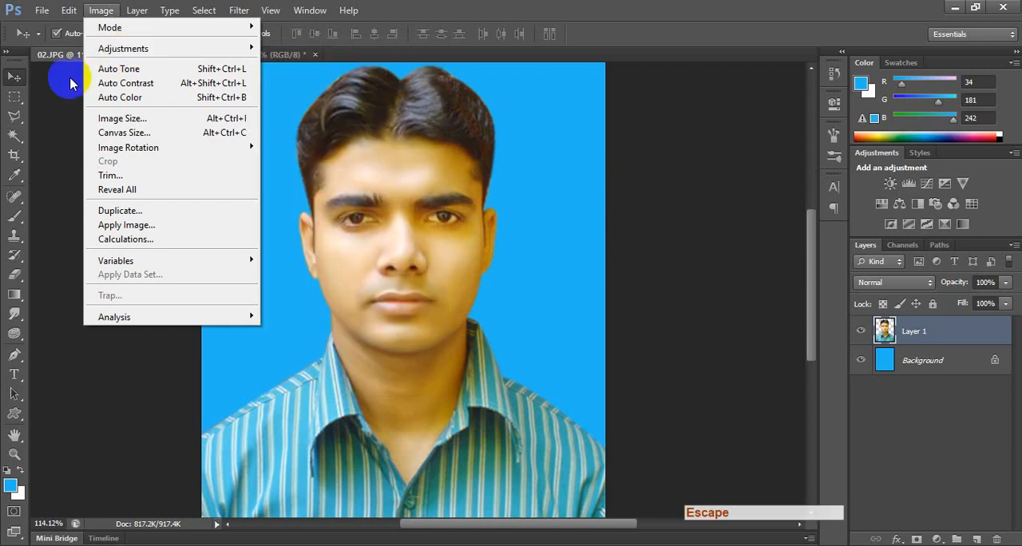
right_click(15, 195)
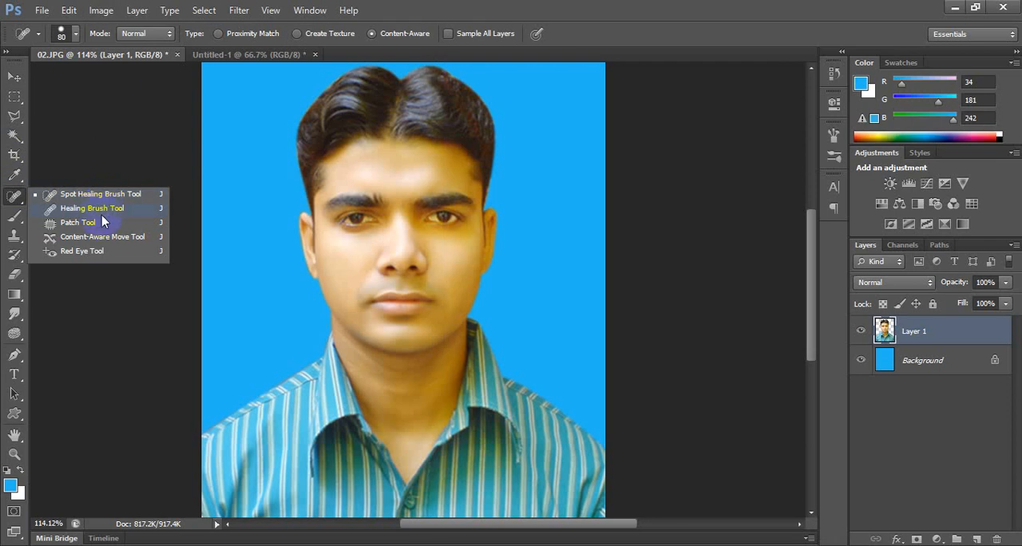
click(16, 75)
right_click(13, 357)
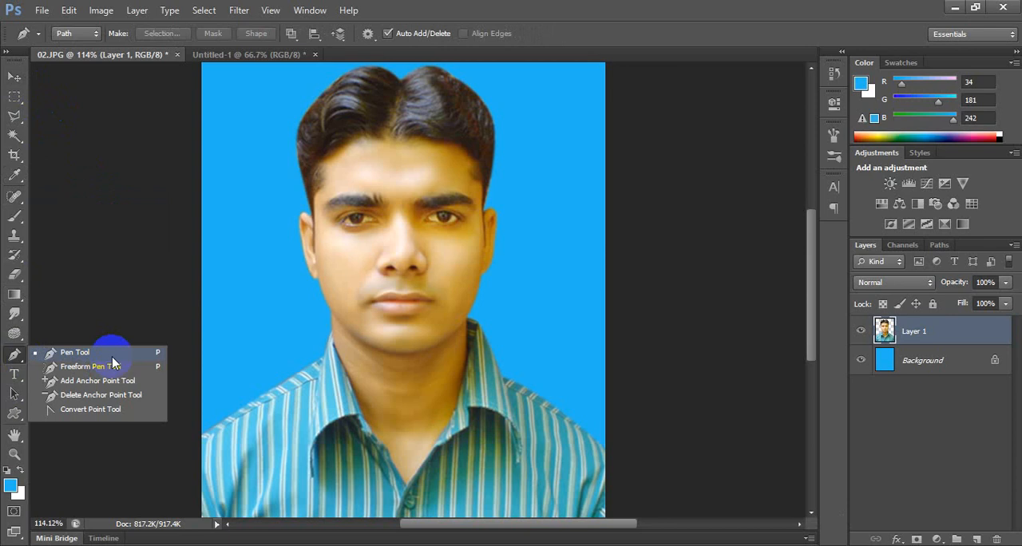
click(16, 76)
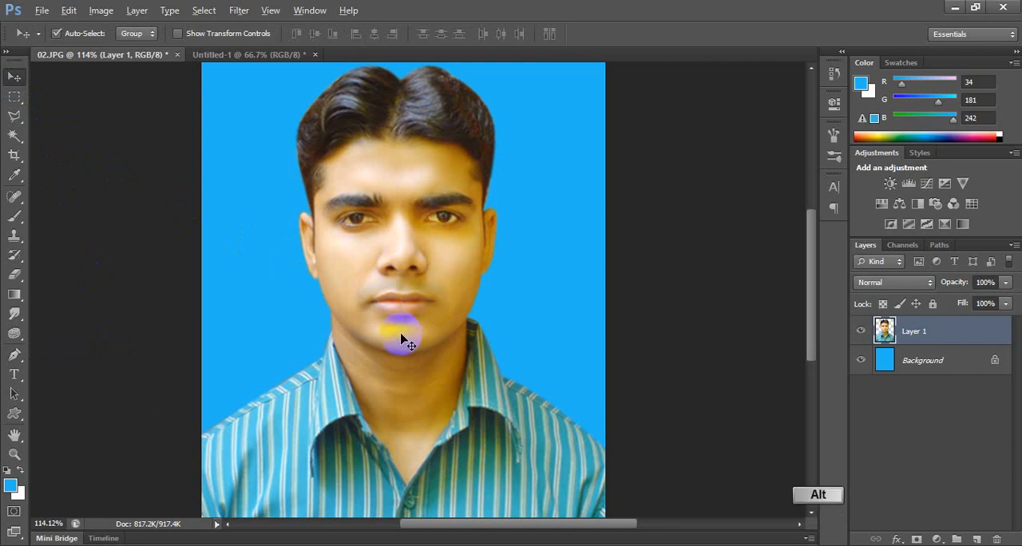
Try moving the cut-out person across the blue background and deleting the layer, undo each change, and reselect the person's layer.
scroll(401, 323, down, 1)
click(399, 317)
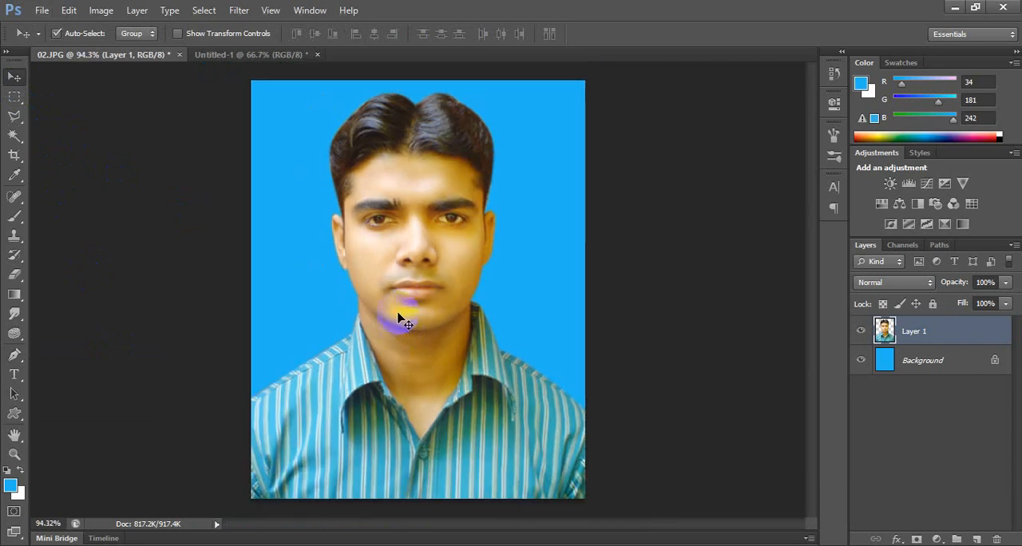
drag(404, 310, 542, 266)
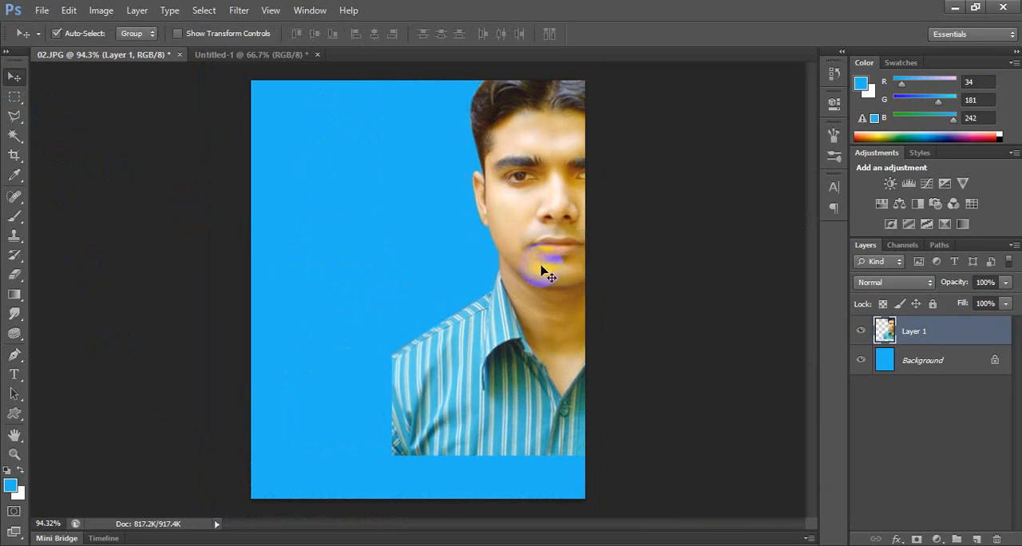
key(ctrl+z)
drag(420, 296, 489, 295)
key(ctrl+z)
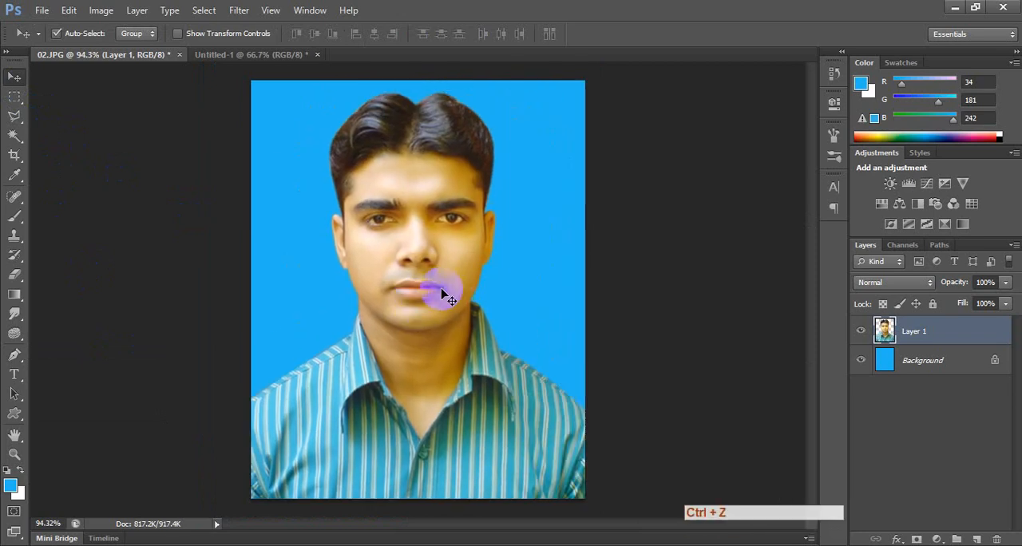
key(Delete)
key(ctrl+alt+z)
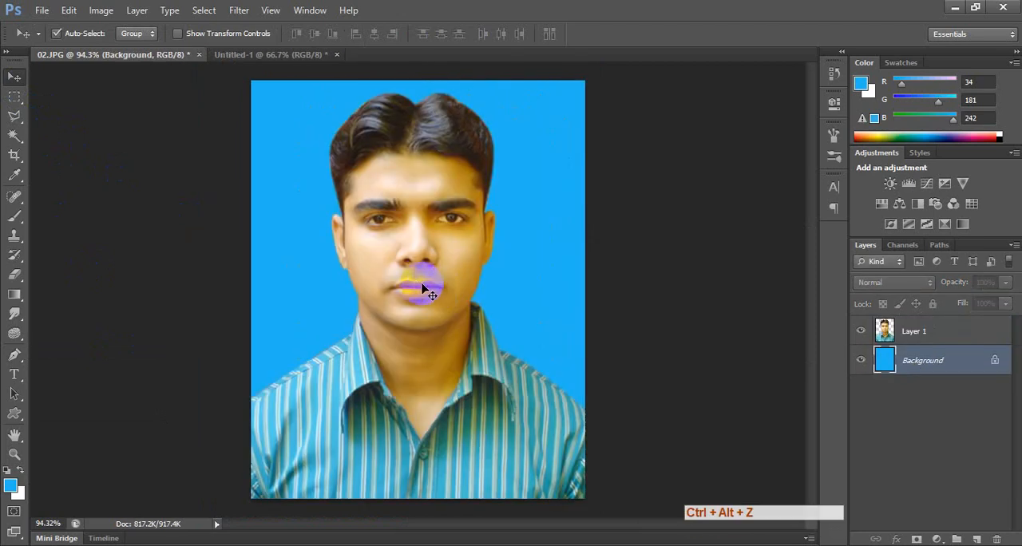
click(424, 287)
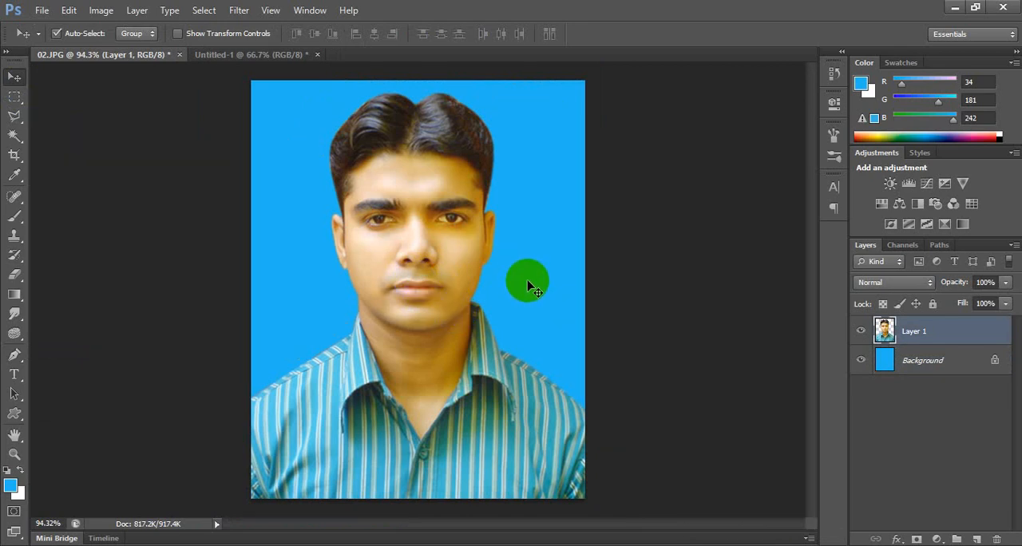
Start a Photo Filter adjustment on the cut-out person's layer with Warming Filter (85).
click(99, 11)
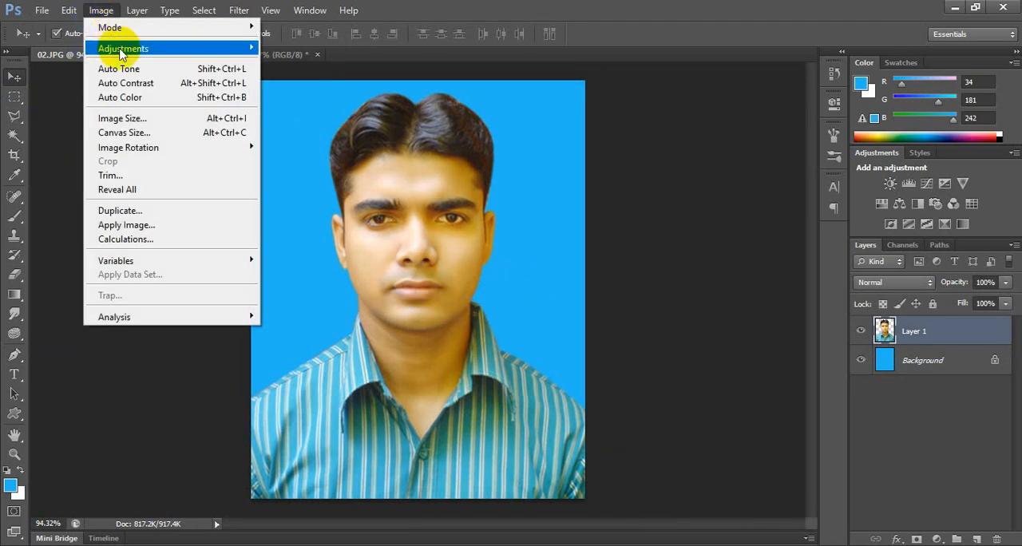
mouse_move(136, 50)
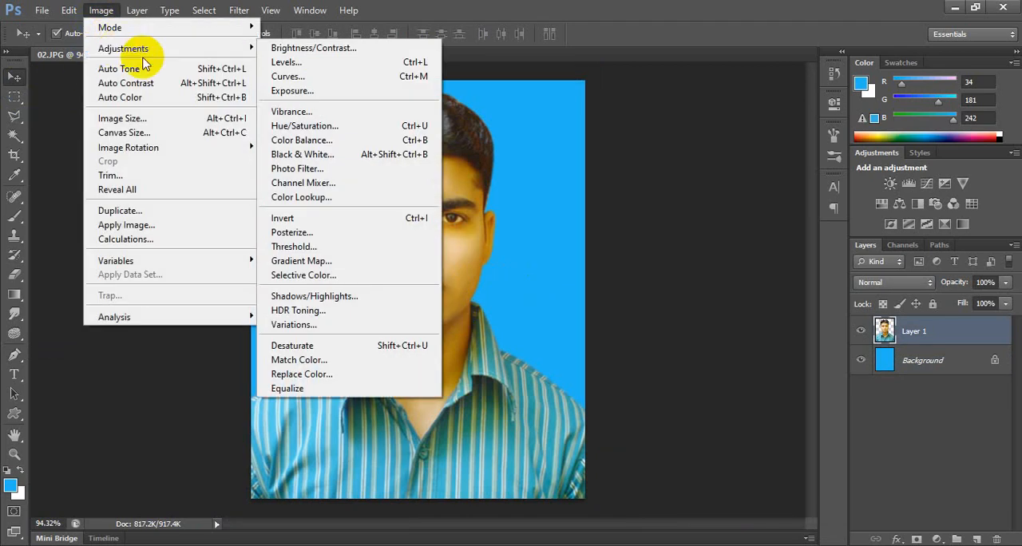
click(371, 169)
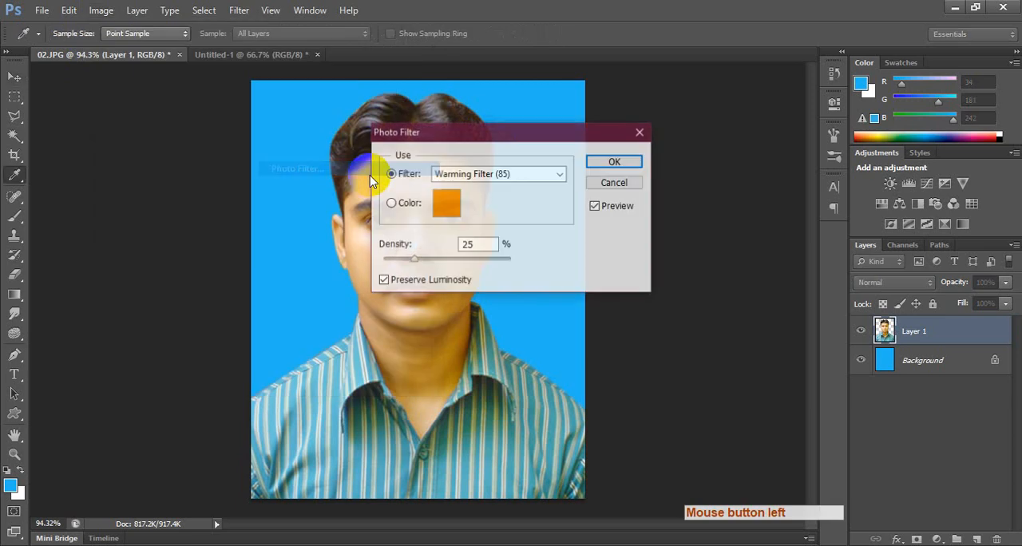
drag(518, 71, 639, 102)
click(636, 141)
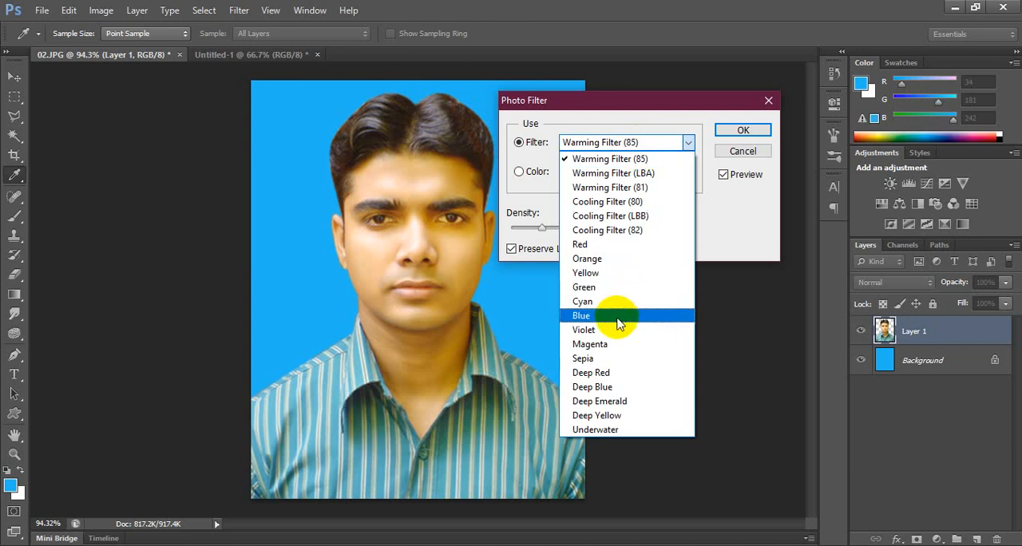
click(613, 160)
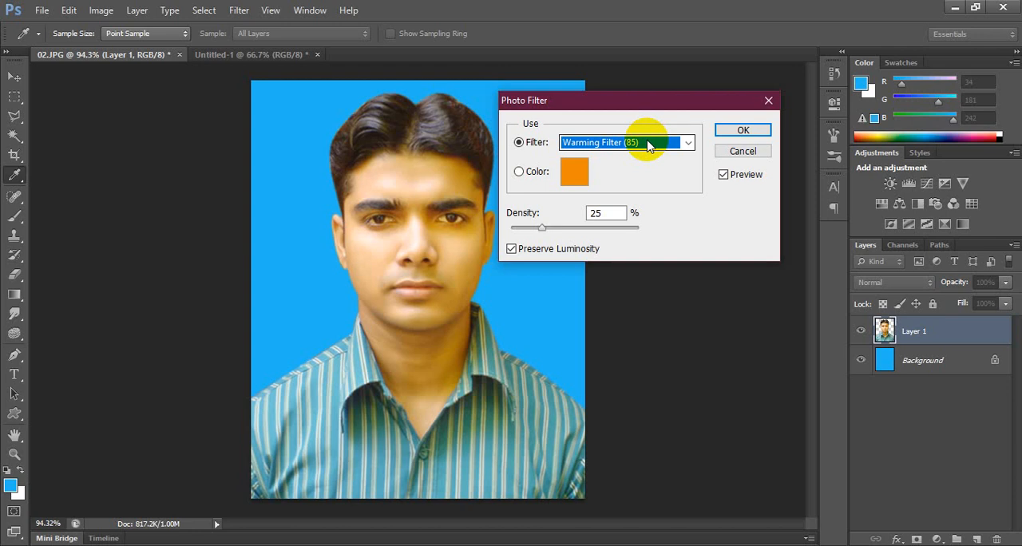
Change the photo filter to Cooling Filter (LBB) with 20% density and apply it to the cut-out person.
scroll(648, 145, down, 3)
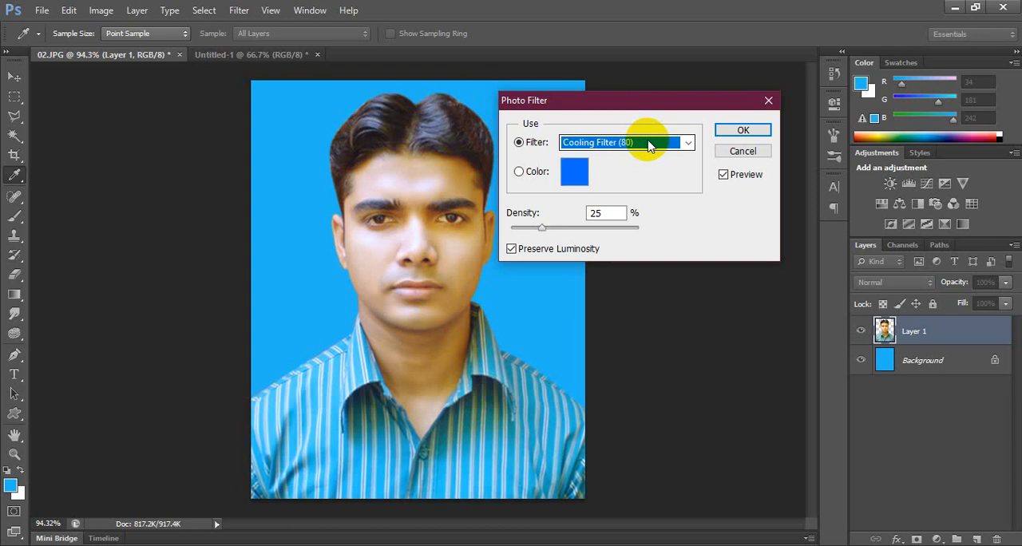
scroll(648, 146, down, 1)
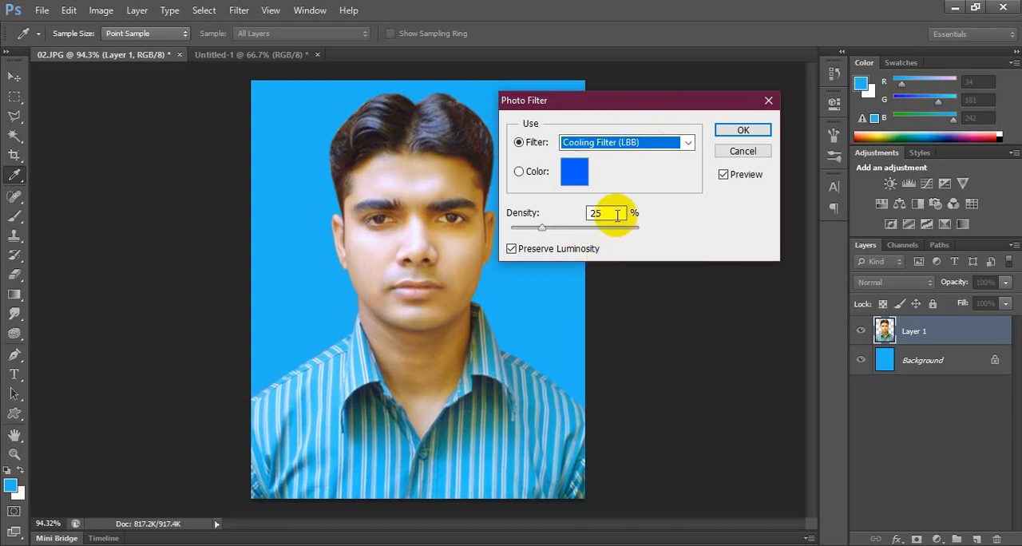
click(597, 213)
text(20)
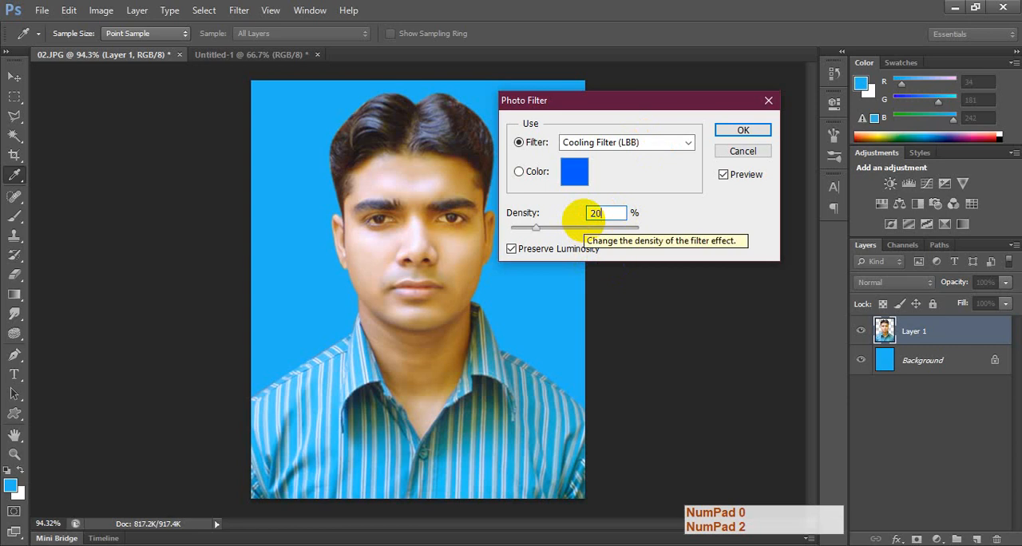
key(Return)
Compare the portrait before and after the photo filter by undoing and restoring it, ending with the filter applied.
key(ctrl+alt+z)
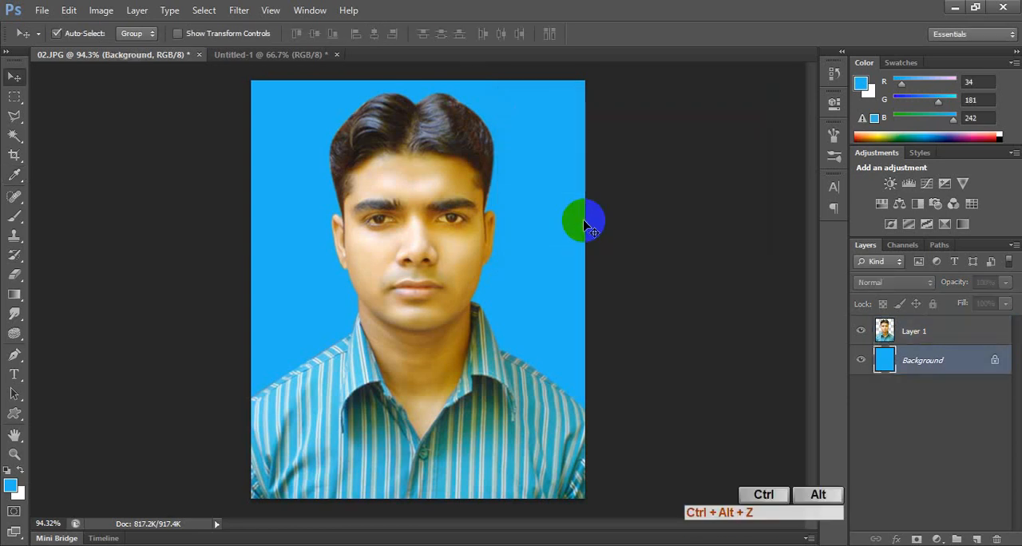
key(ctrl+z)
key(ctrl+z)
key(ctrl+z)
key(ctrl+z)
key(ctrl+z)
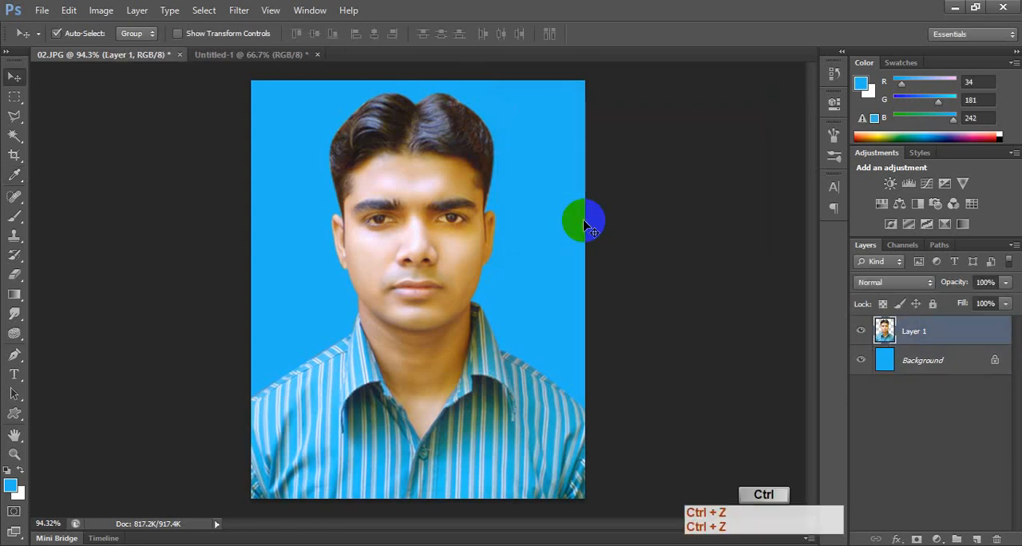
Raise the cut-out person's contrast to 10 with a Brightness/Contrast adjustment.
scroll(445, 183, up, 4)
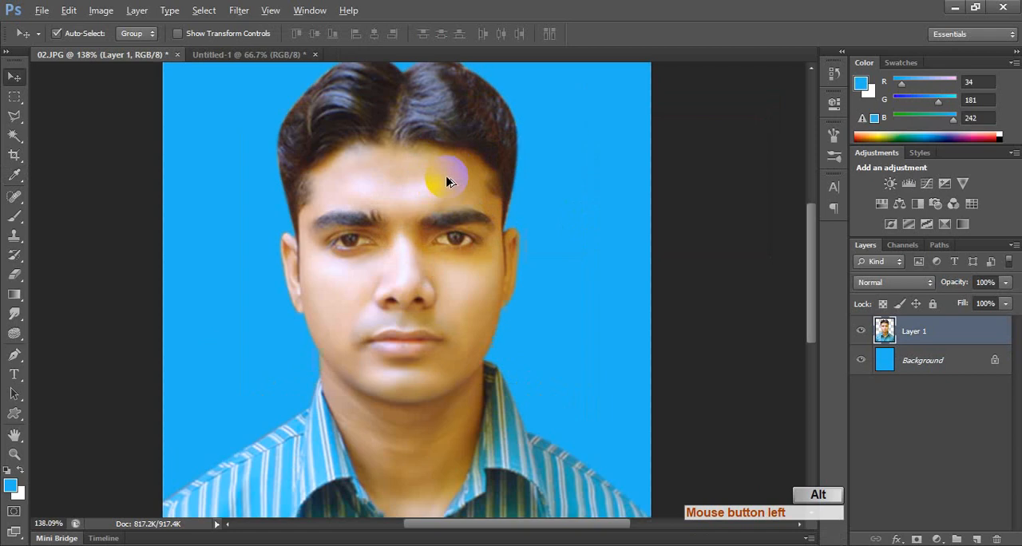
drag(445, 189, 462, 263)
click(101, 10)
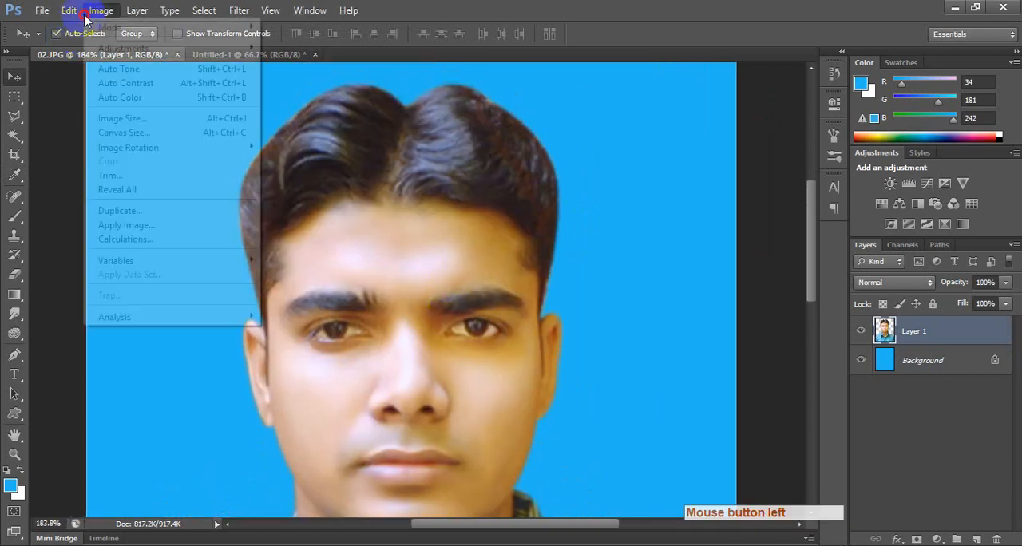
mouse_move(108, 51)
click(359, 46)
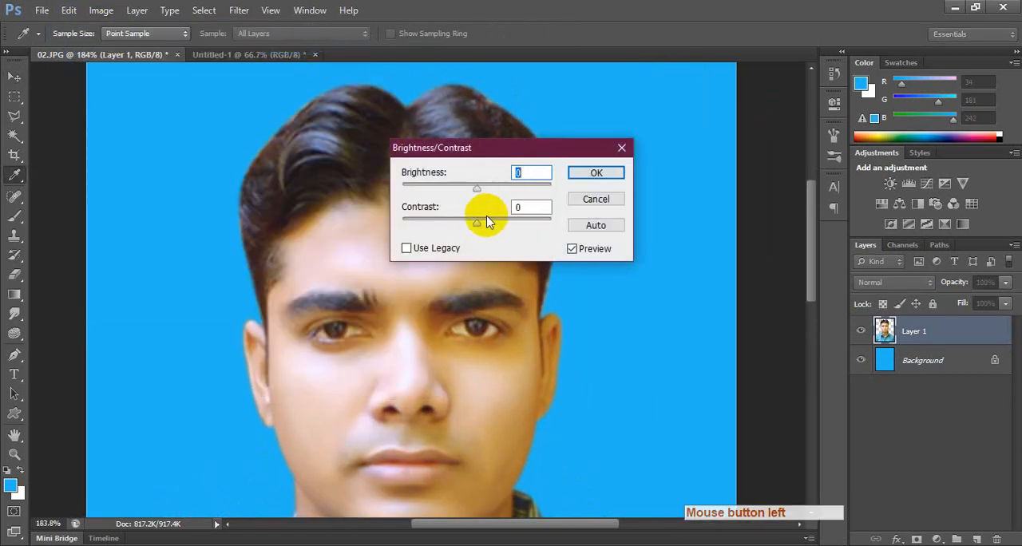
drag(466, 222, 495, 226)
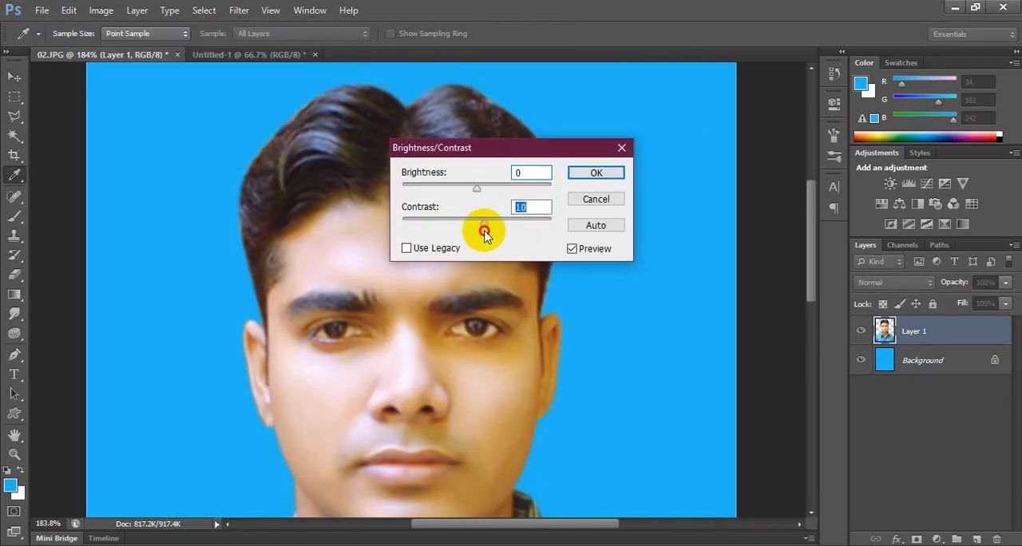
key(Return)
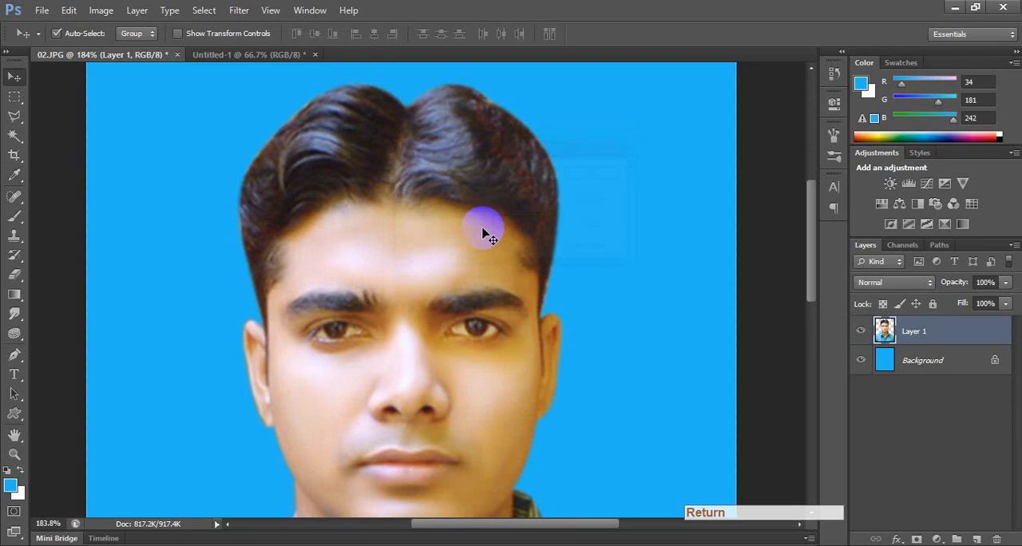
Darken the person's hair with a larger Burn tool brush, using the Midtones range and 50% exposure.
click(16, 335)
right_click(18, 338)
click(86, 347)
mouse_move(356, 144)
mouse_down()
mouse_move(315, 152)
mouse_move(312, 118)
mouse_move(202, 270)
mouse_move(227, 270)
mouse_up()
key(bracketright)
key(bracketright)
key(bracketright)
key(bracketright)
key(bracketright)
key(bracketright)
mouse_move(250, 149)
mouse_down()
mouse_move(189, 172)
mouse_move(190, 226)
mouse_up()
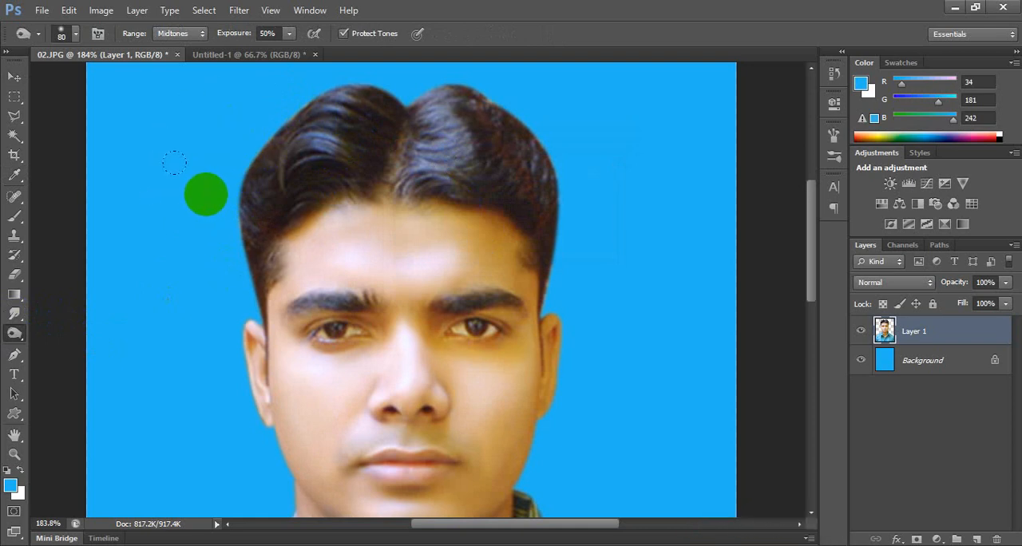
click(174, 162)
mouse_move(412, 94)
mouse_down()
mouse_move(488, 125)
mouse_move(370, 119)
mouse_move(508, 105)
mouse_move(529, 183)
mouse_move(461, 98)
mouse_up()
Reduce the Burn brush size to 15 and darken the eye on the image's left side.
key(bracketleft)
key(bracketleft)
key(bracketleft)
key(bracketleft)
key(bracketleft)
key(bracketleft)
key(bracketleft)
key(bracketleft)
key(bracketleft)
key(bracketleft)
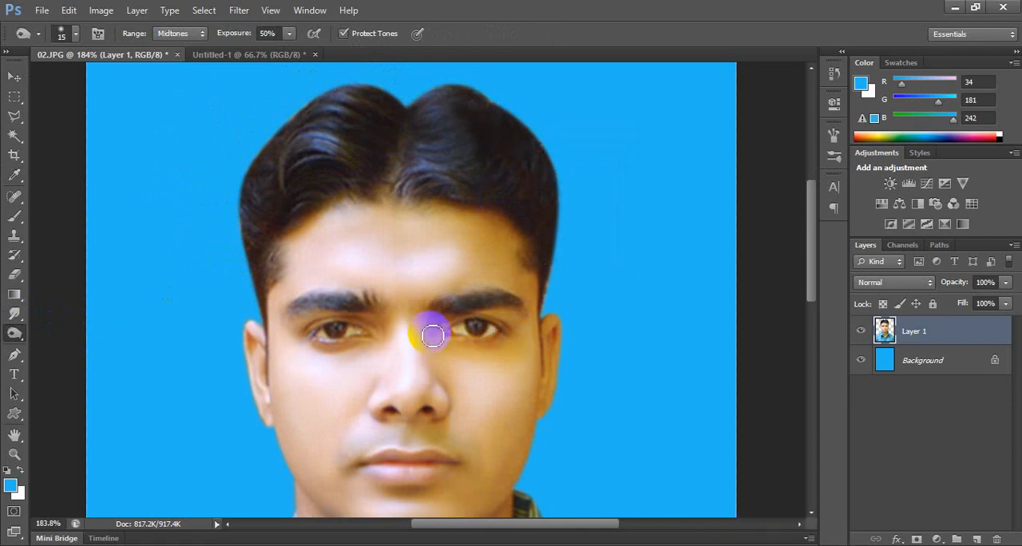
click(328, 328)
Switch to the Move tool and merge the cut-out person with the blue background into one layer.
click(14, 70)
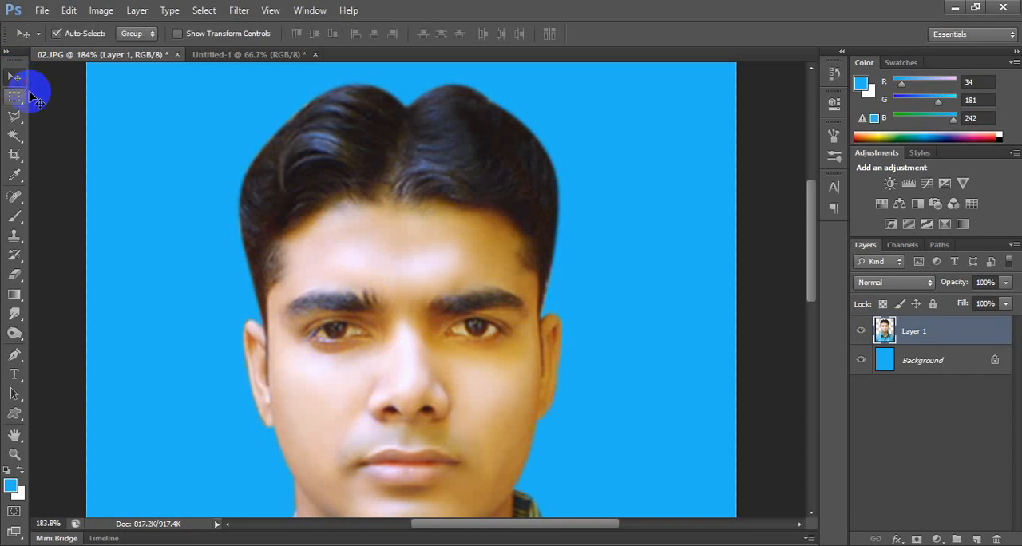
scroll(351, 224, down, 5)
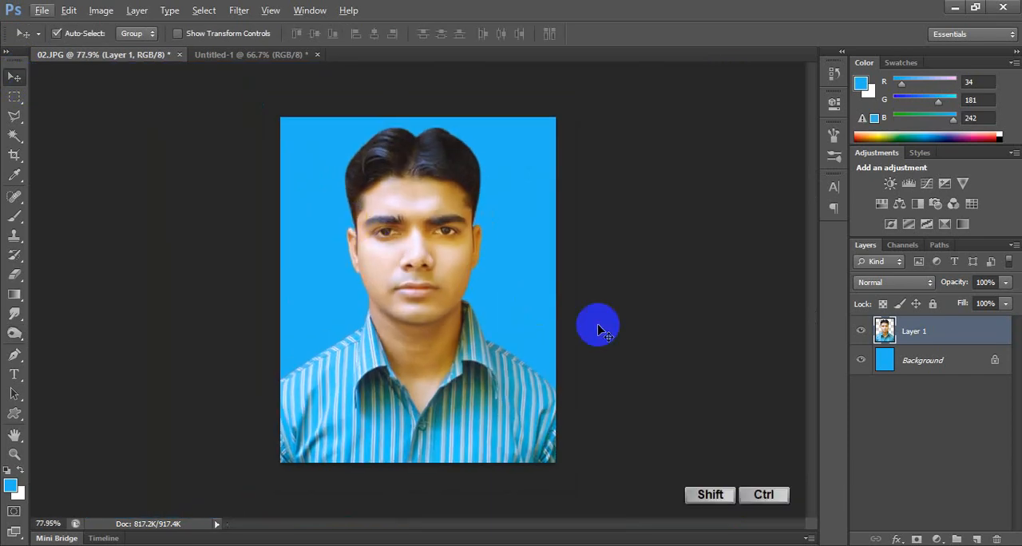
key(ctrl+shift+e)
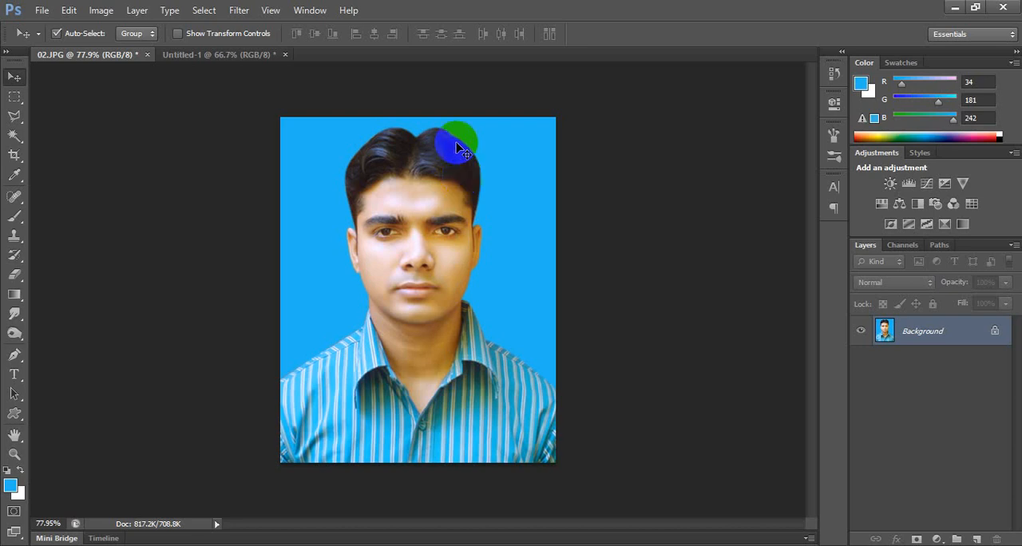
Display the full list of actions and delete the Default Actions set.
click(309, 12)
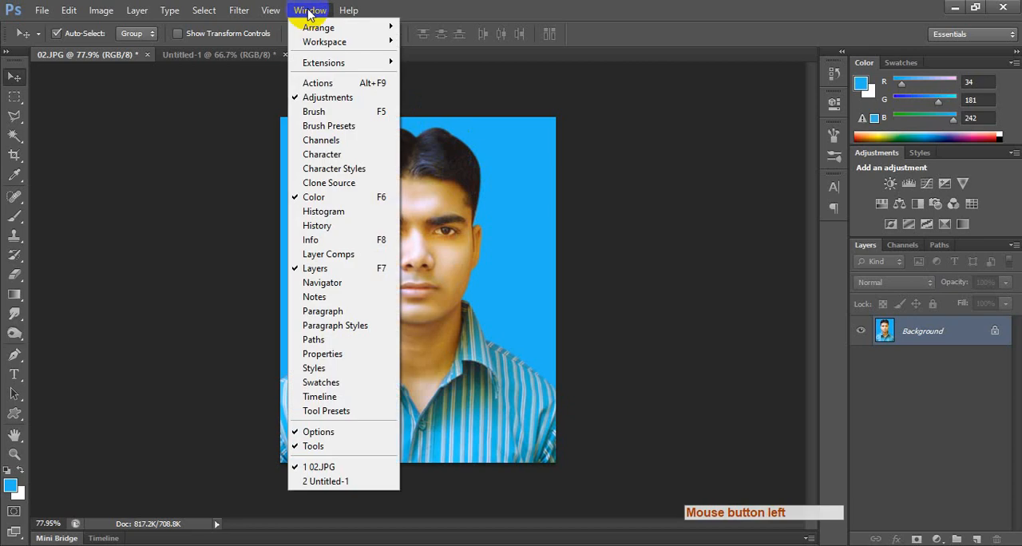
click(321, 86)
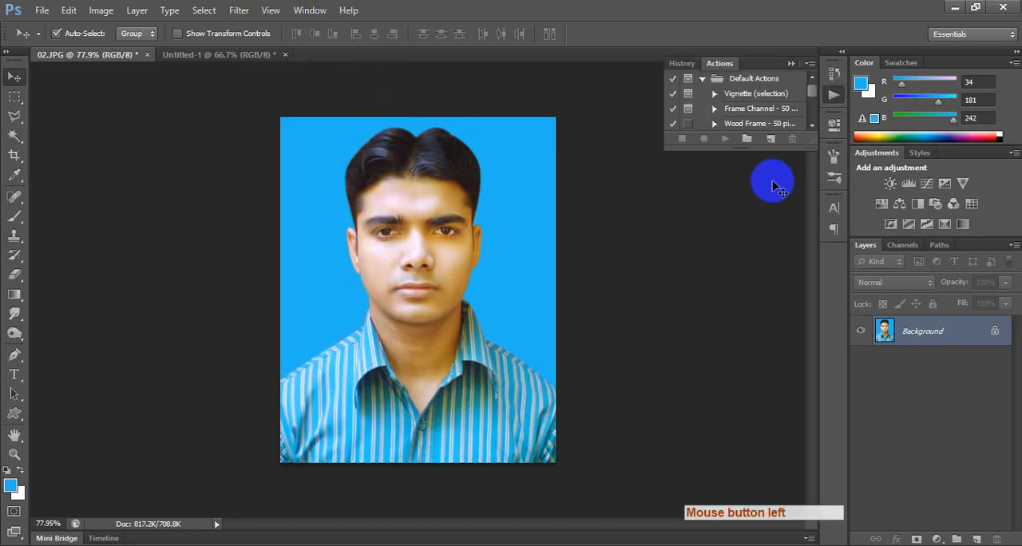
drag(753, 153, 753, 320)
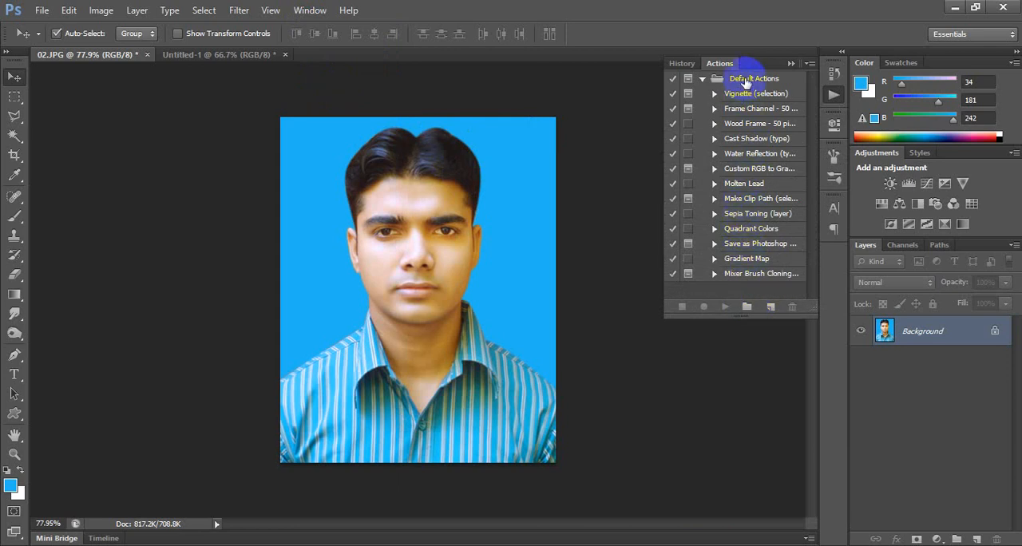
drag(744, 83, 791, 301)
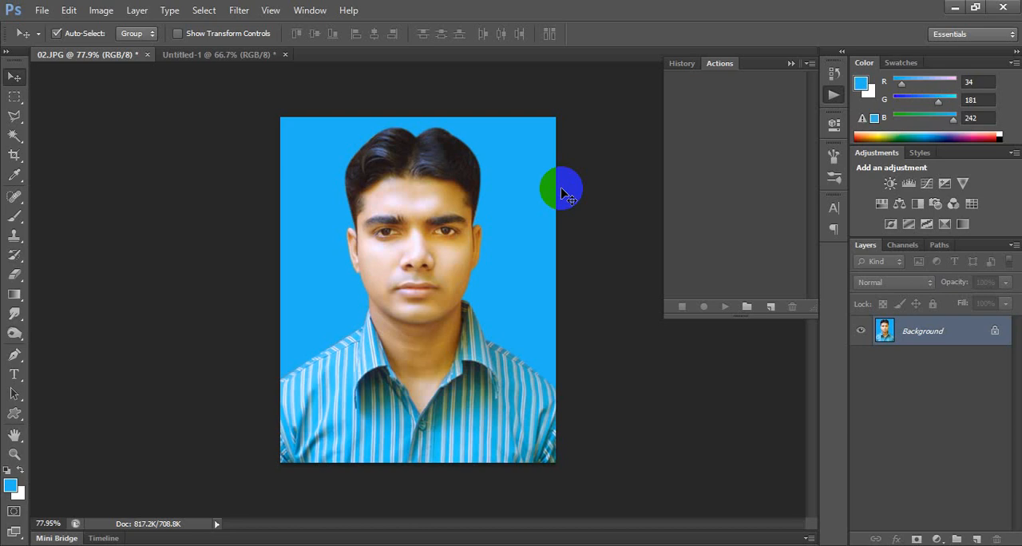
Create a new action named Passport and assign it the function key F4.
click(910, 333)
click(772, 307)
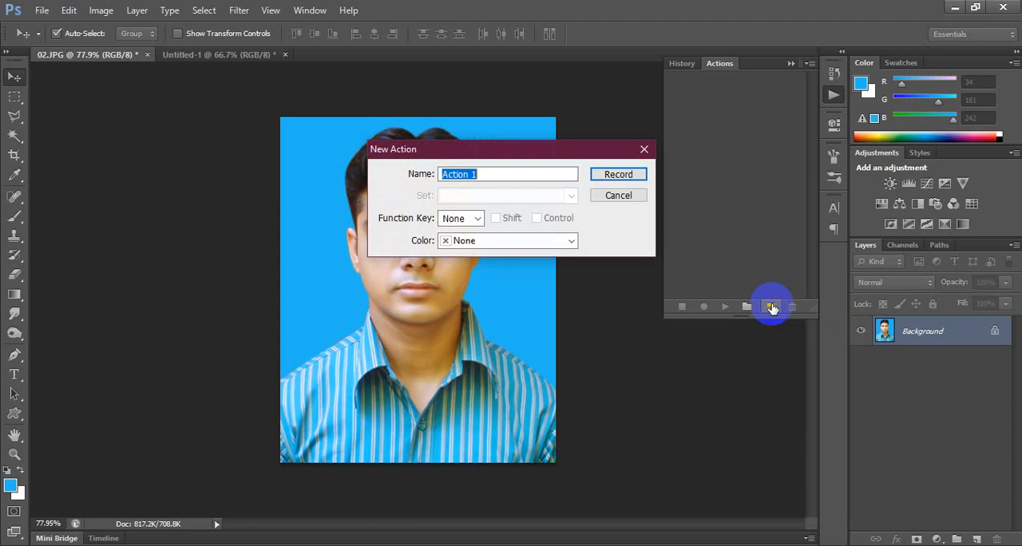
text(Passpos)
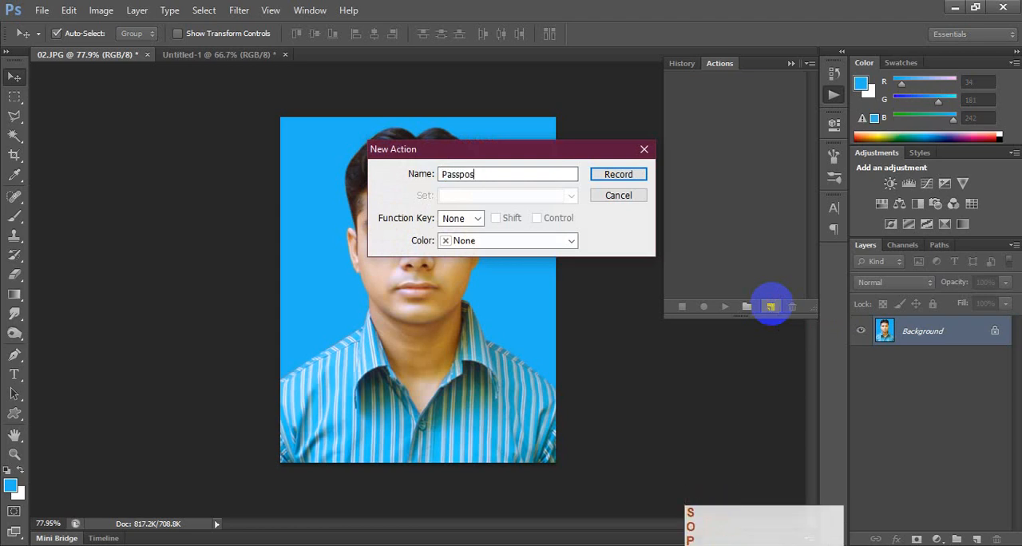
key(BackSpace)
text(rt)
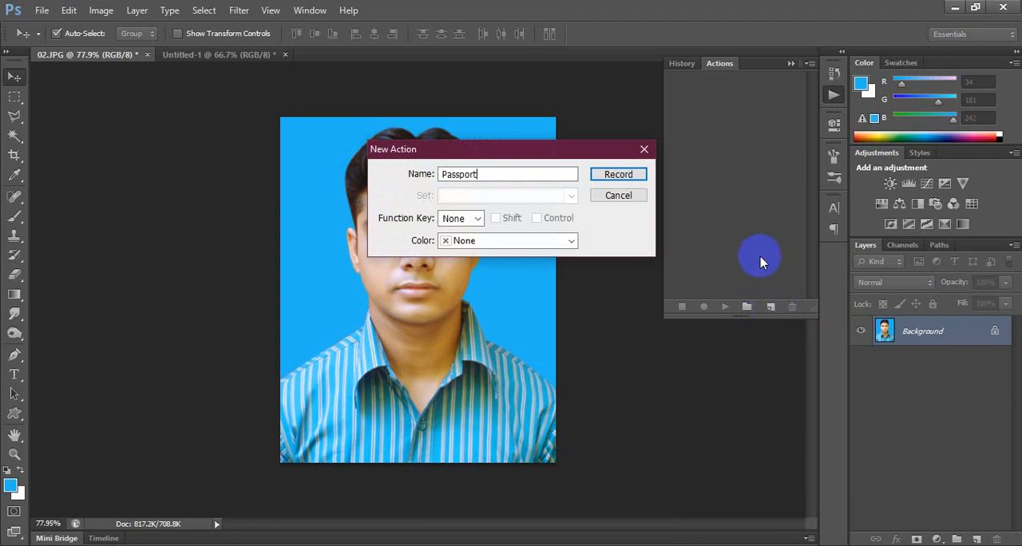
click(461, 220)
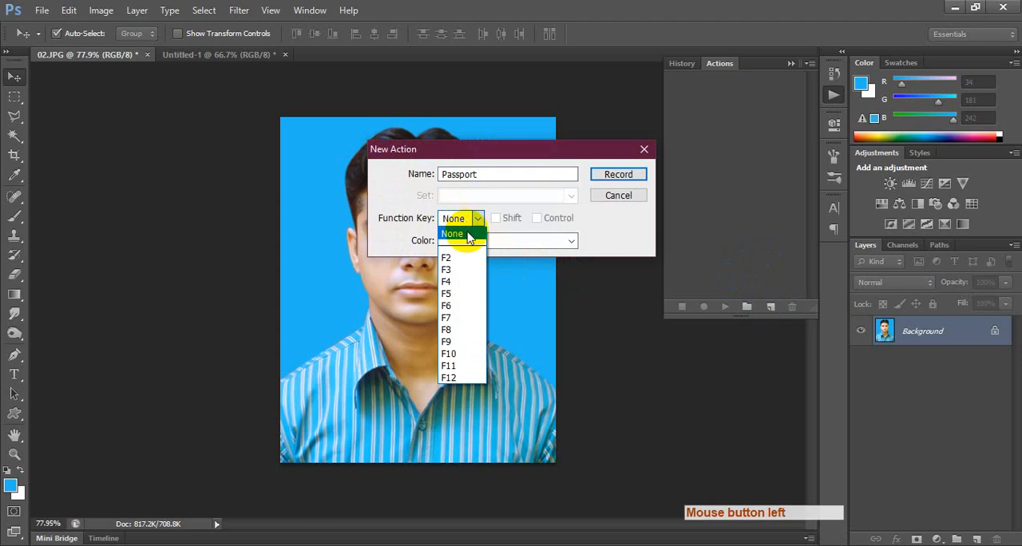
click(462, 281)
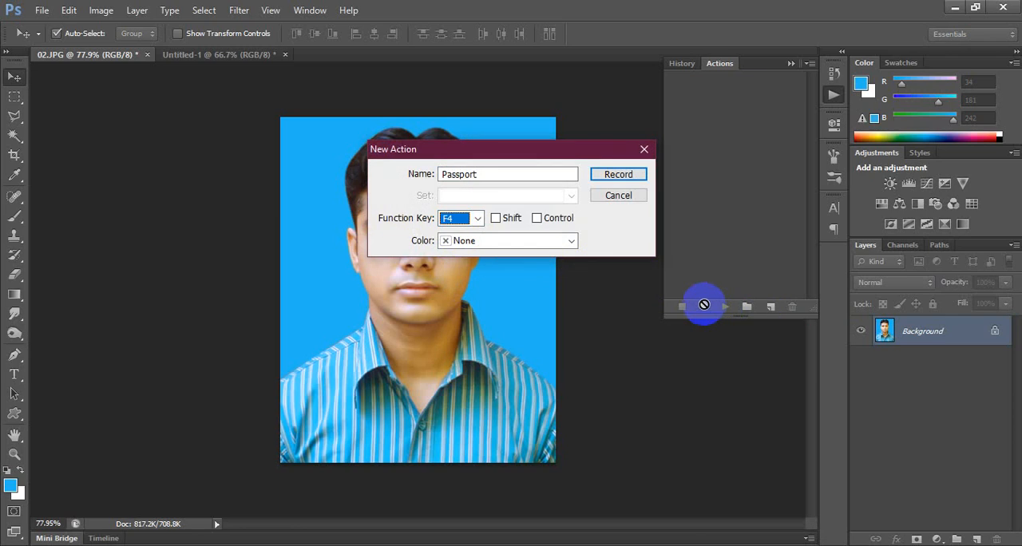
Try adding Shift and Control to the action's function key, clear both, and start recording the action.
click(498, 218)
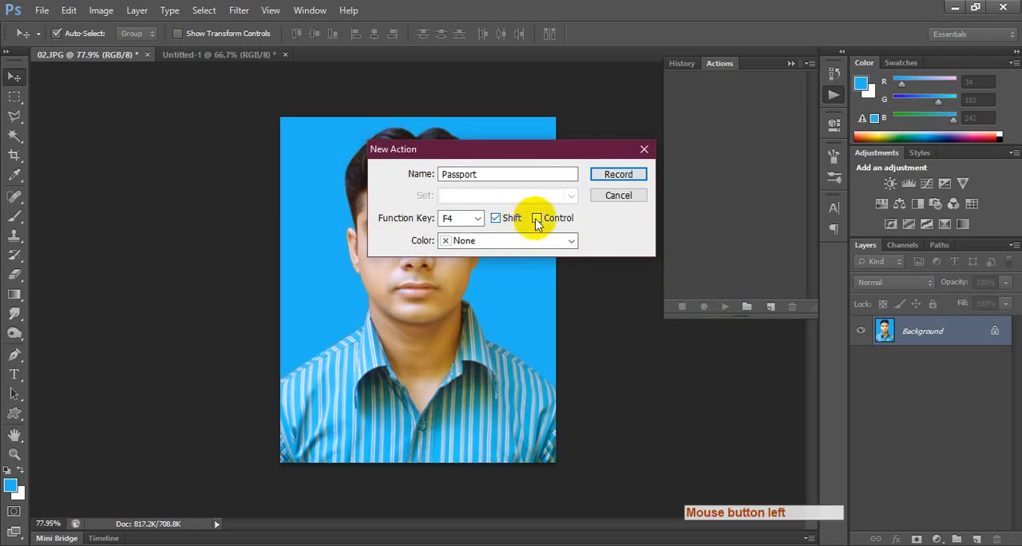
click(538, 219)
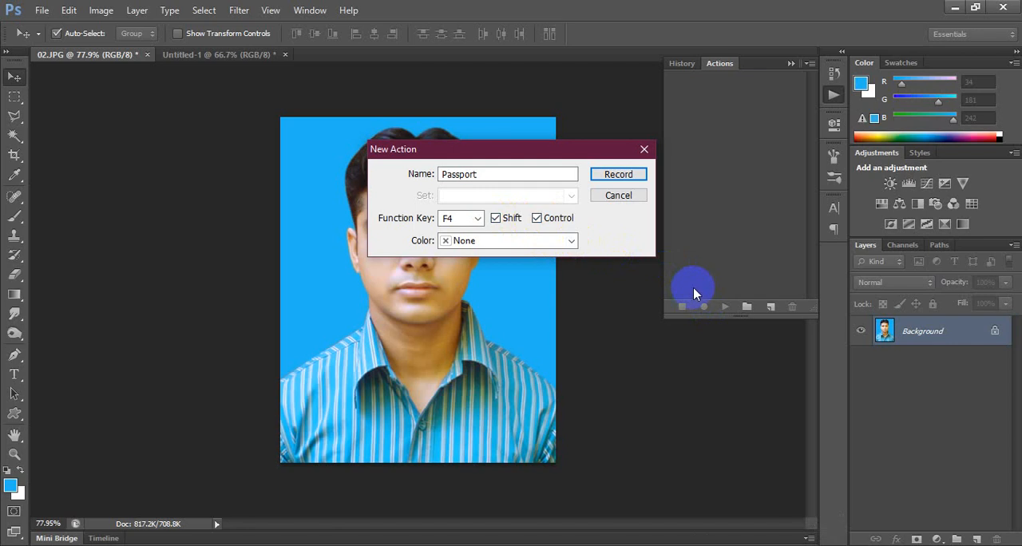
click(495, 218)
click(537, 218)
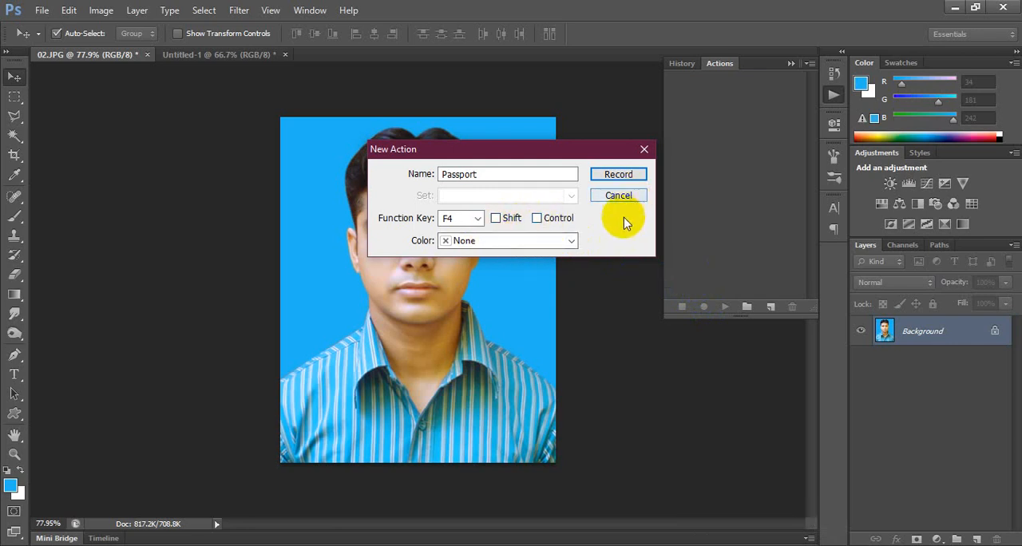
click(612, 174)
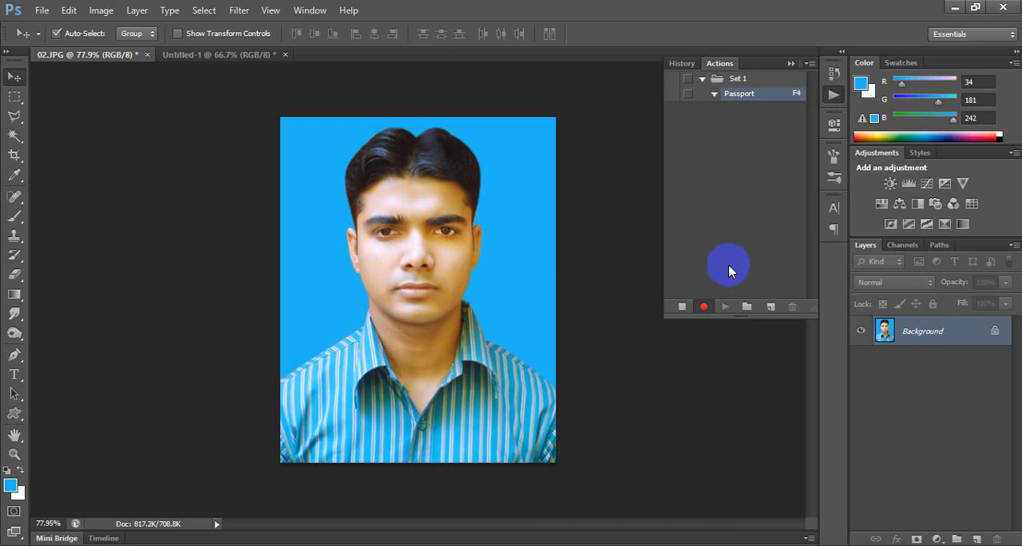
Extend the canvas by a relative 0.4 cm in both width and height with a white extension color.
click(101, 10)
click(163, 130)
click(548, 200)
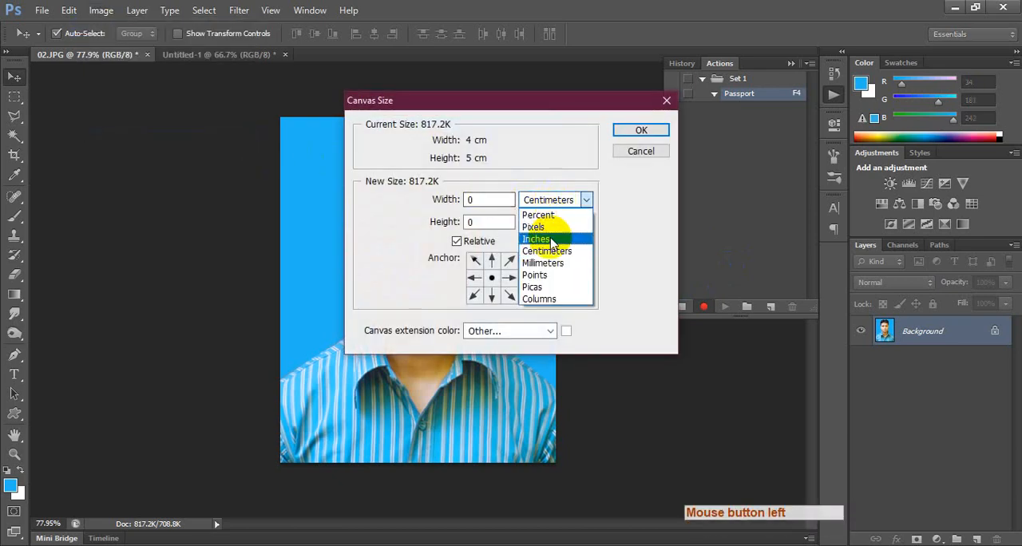
click(548, 250)
drag(477, 201, 423, 223)
text(.4.4)
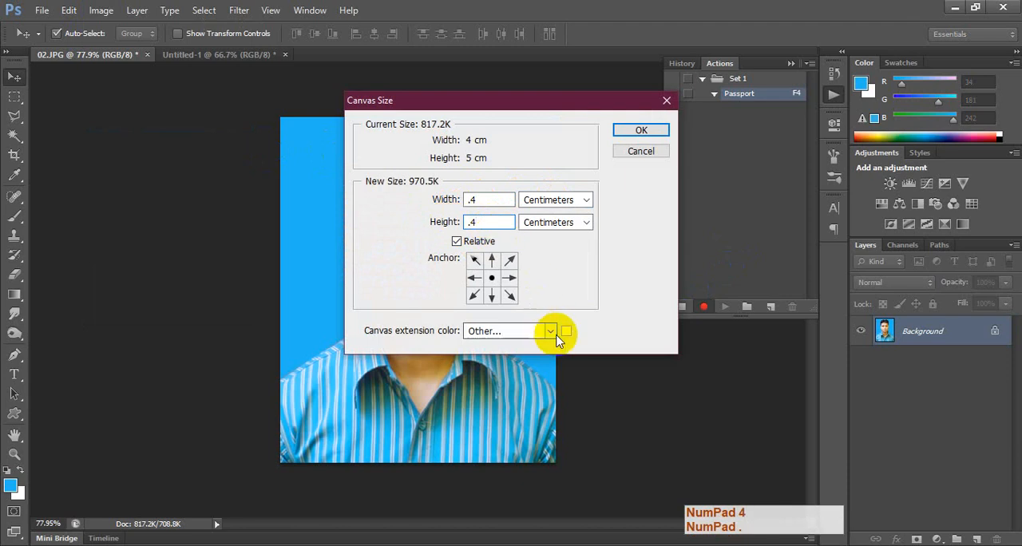
click(566, 331)
click(434, 201)
key(Return)
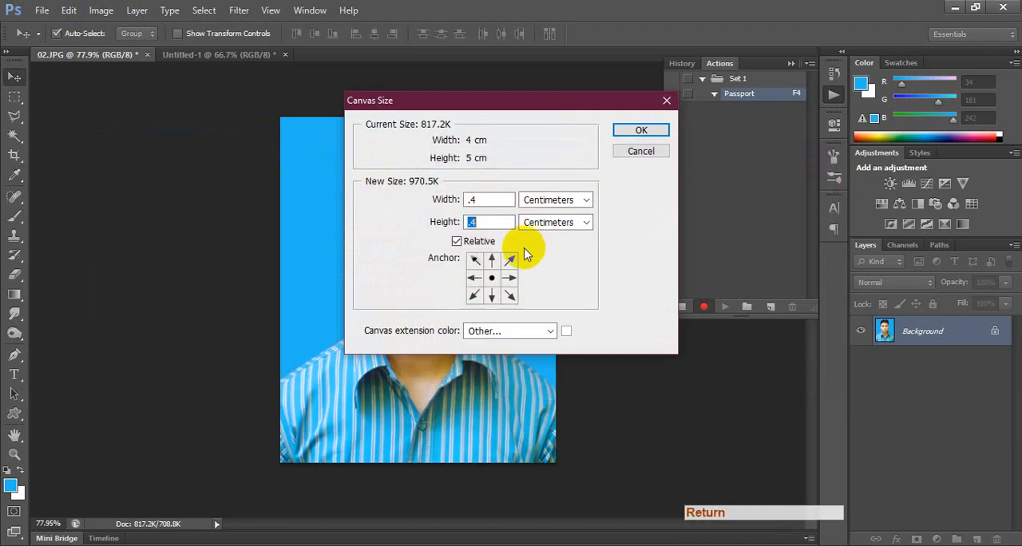
click(492, 224)
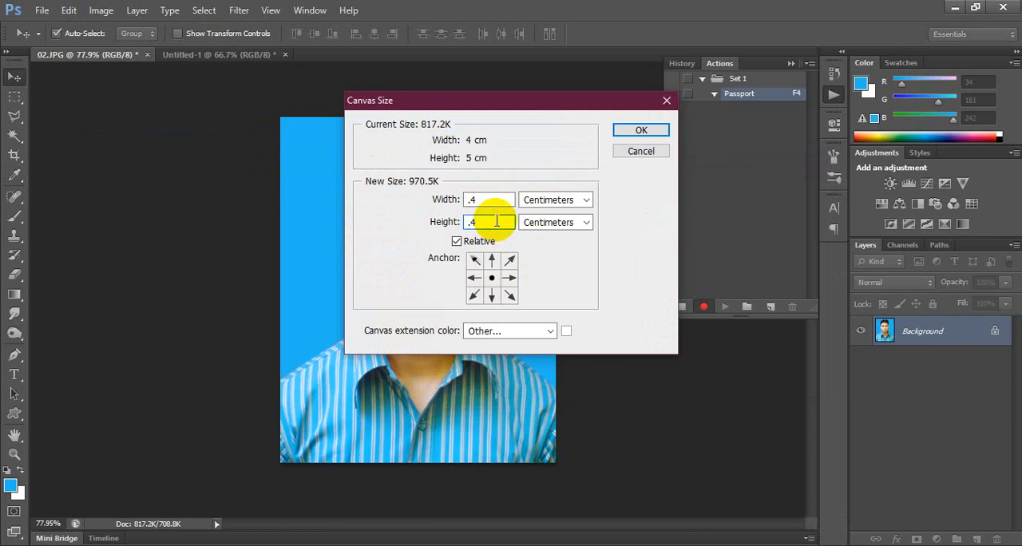
key(Return)
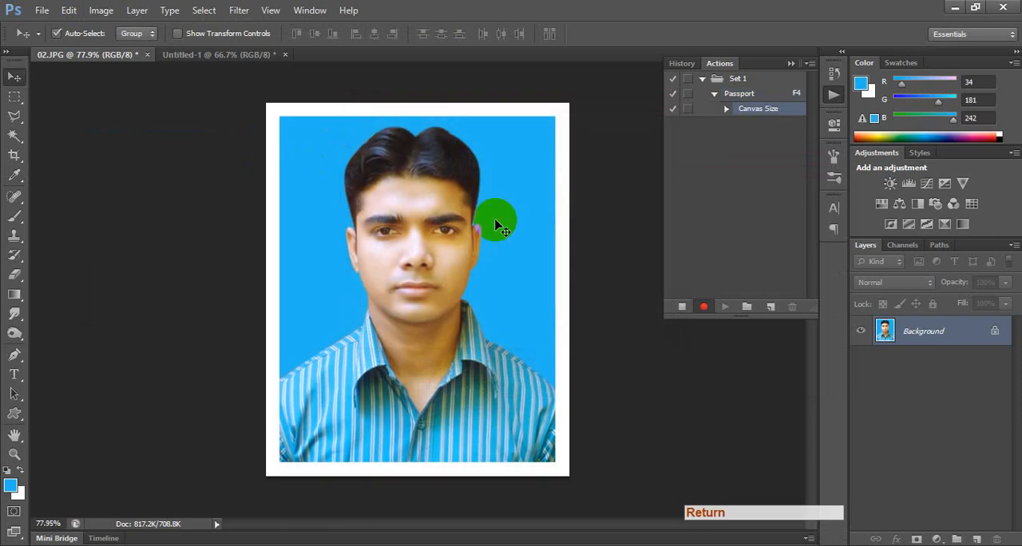
Copy the entire bordered portrait and create a new document 3.5 inches wide and 5 inches high at 300 pixels/inch.
key(ctrl+a)
key(ctrl+c)
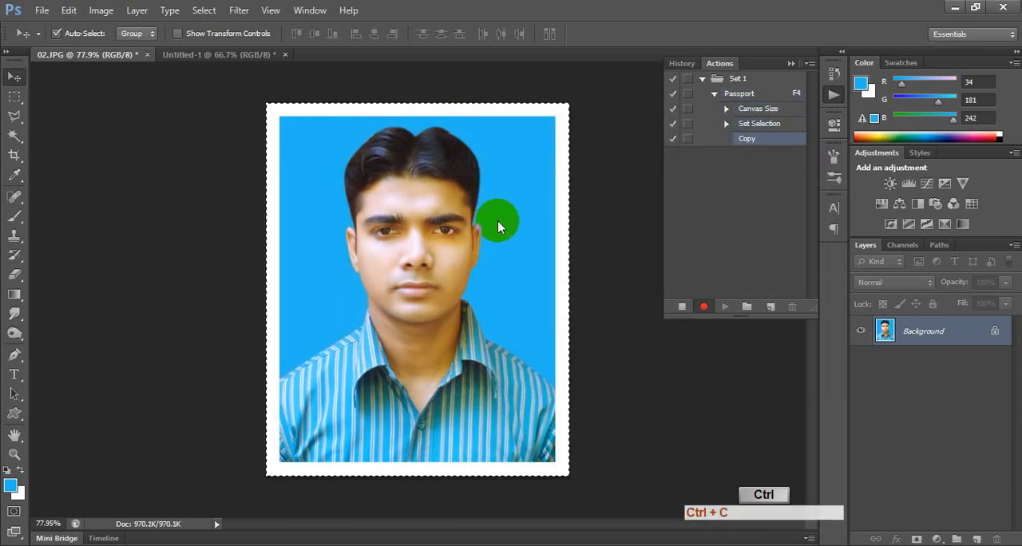
key(ctrl+n)
click(447, 174)
click(441, 201)
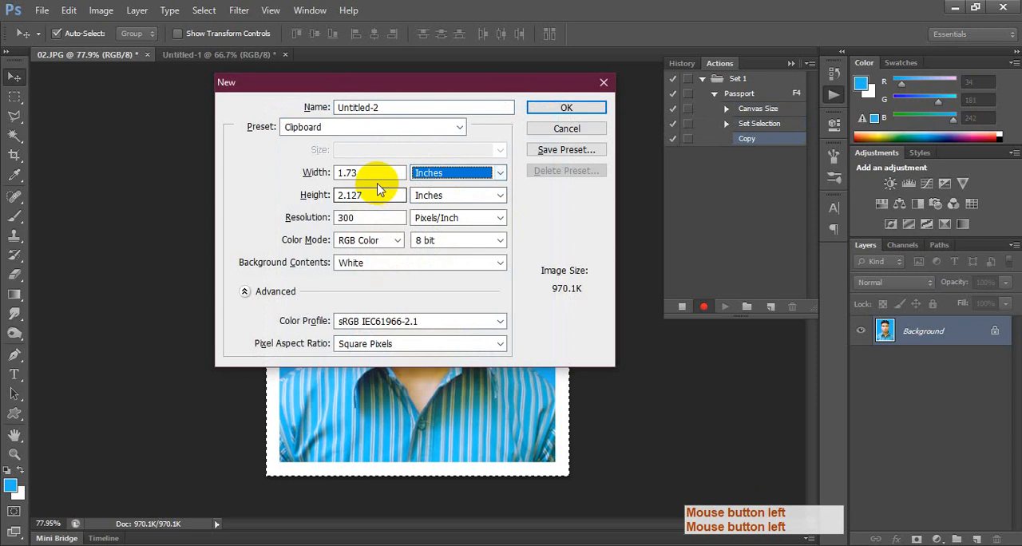
click(318, 171)
text(3.5)
key(Tab)
key(Tab)
text(5)
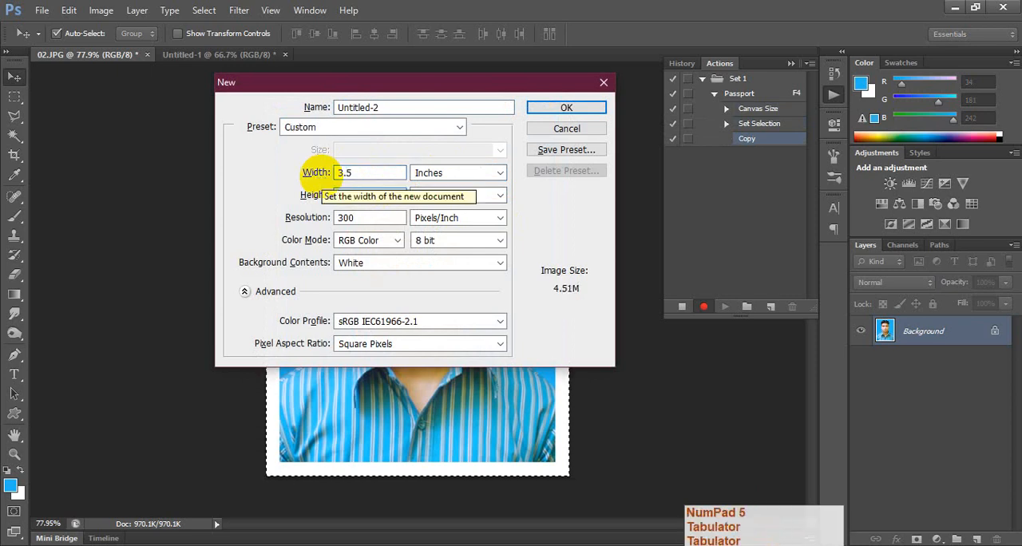
key(Tab)
key(Tab)
key(Tab)
key(Tab)
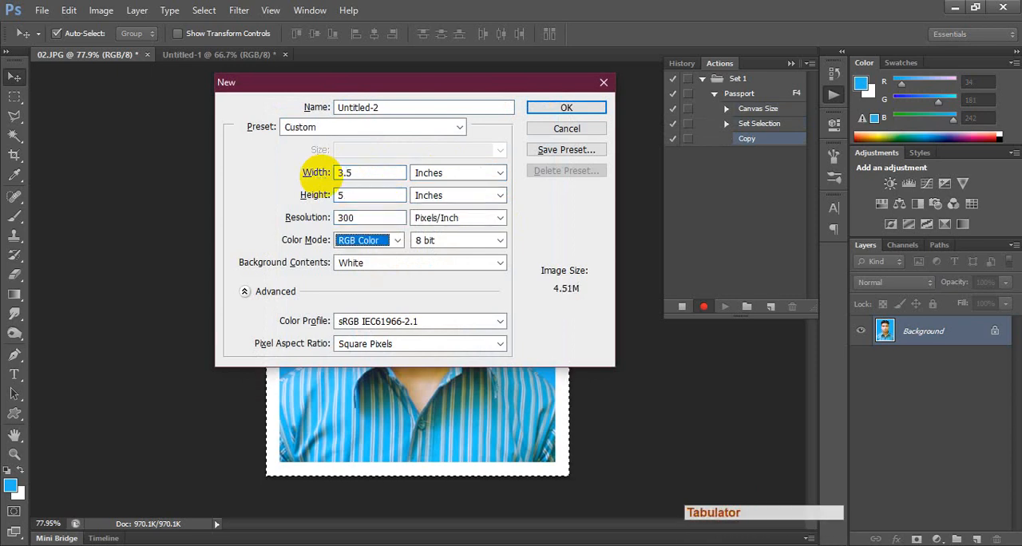
key(Return)
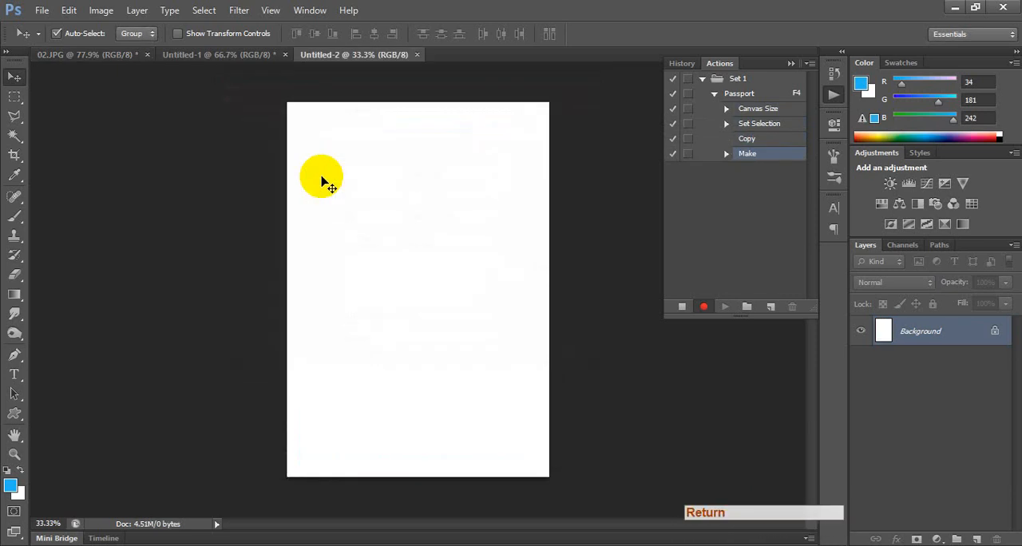
Reset the swatches to the default colors, fill the new document's background with black and paste the bordered portrait.
key(d)
key(alt+BackSpace)
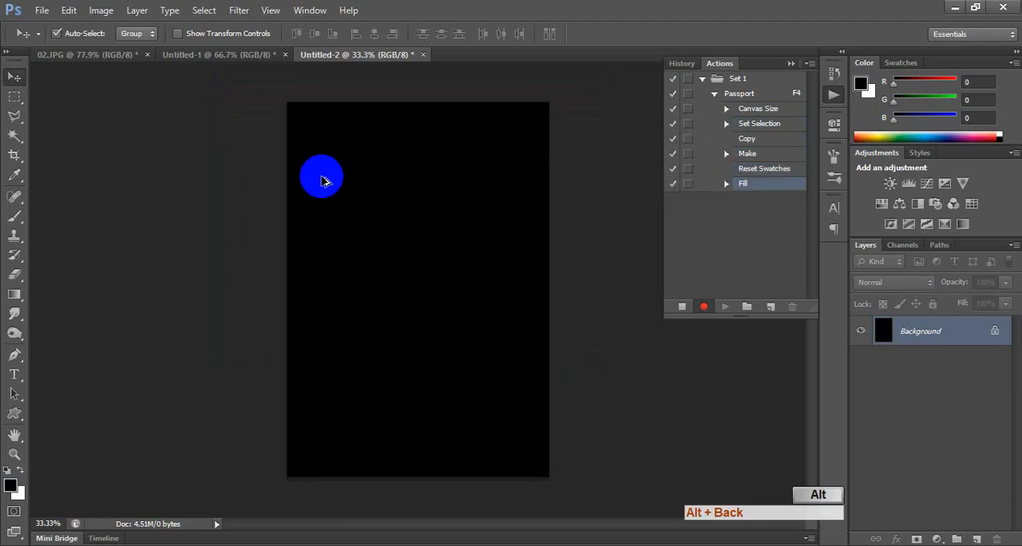
key(ctrl+v)
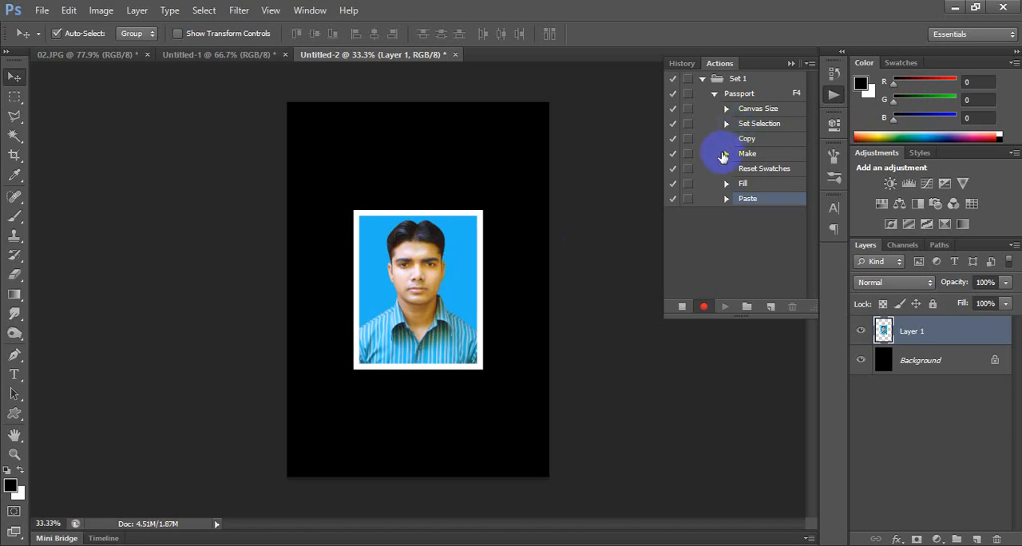
Align the pasted portrait to the page's upper-right corner and duplicate it into a two-by-two grid of four photos.
drag(436, 244, 488, 159)
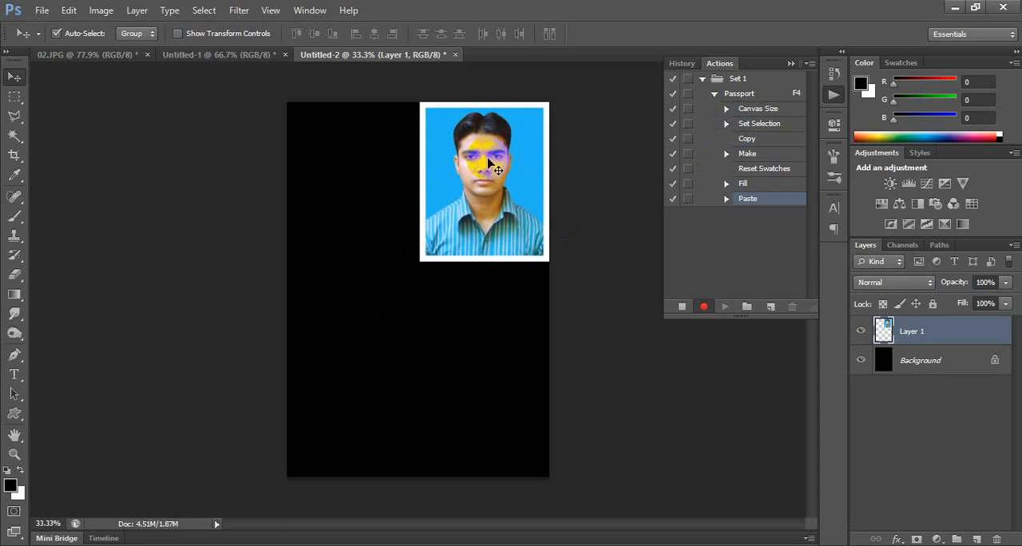
drag(486, 164, 340, 155)
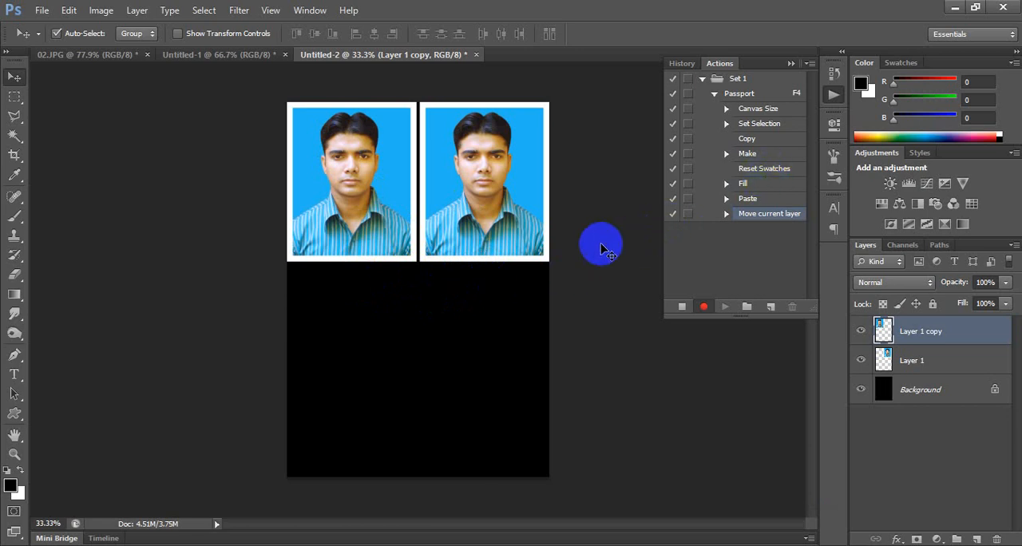
alt+click(512, 142)
drag(512, 142, 380, 312)
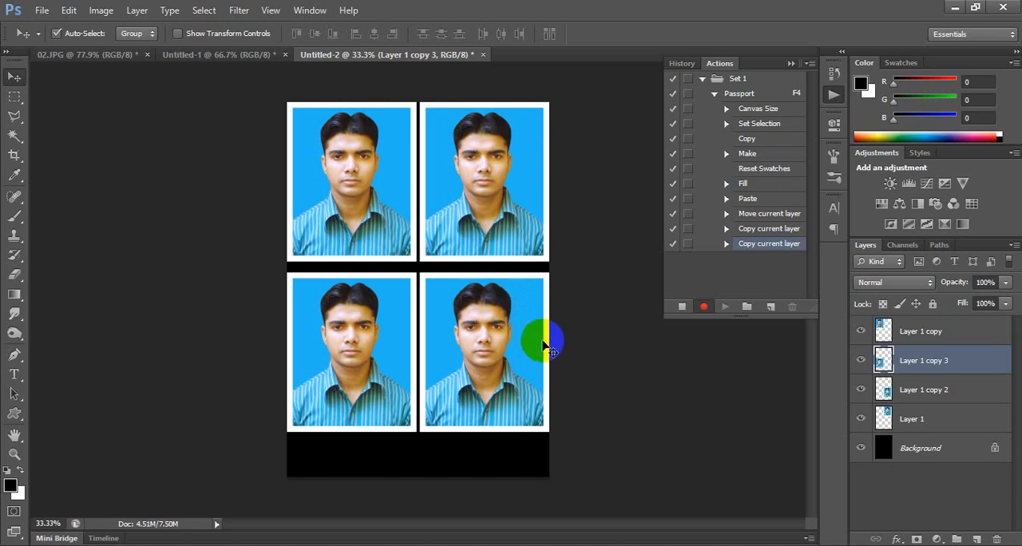
Stop recording the Passport action, collapse its list of recorded commands and hide the actions.
click(681, 306)
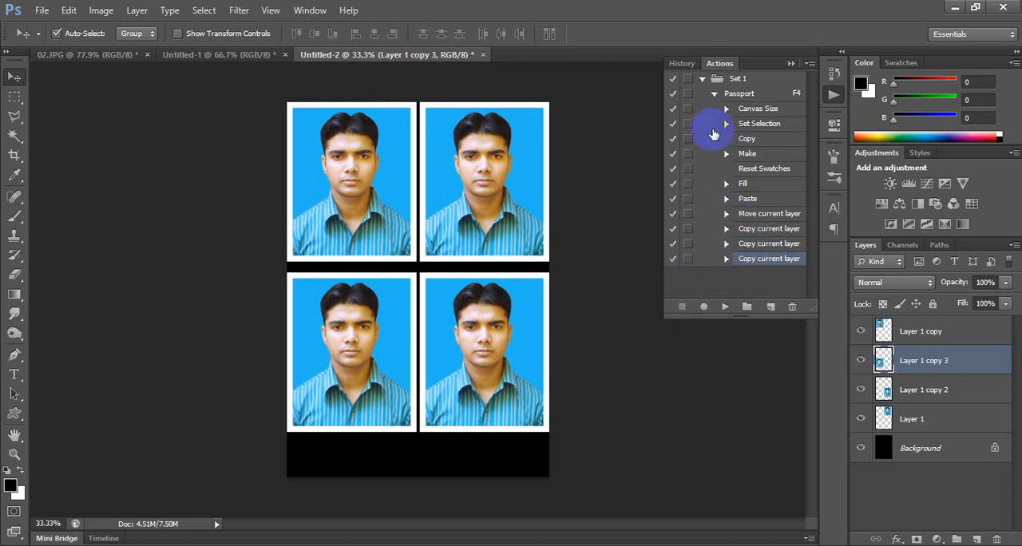
click(713, 94)
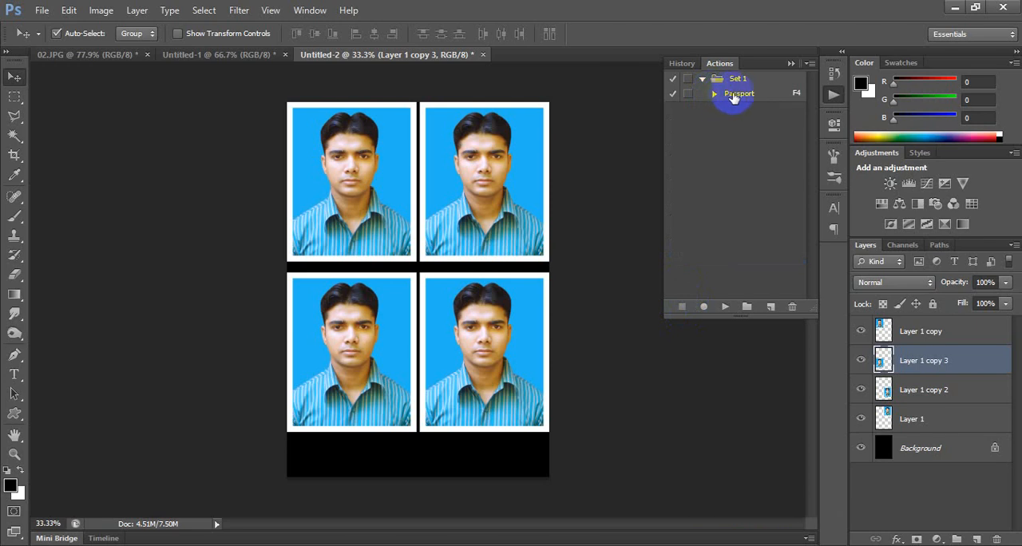
click(736, 95)
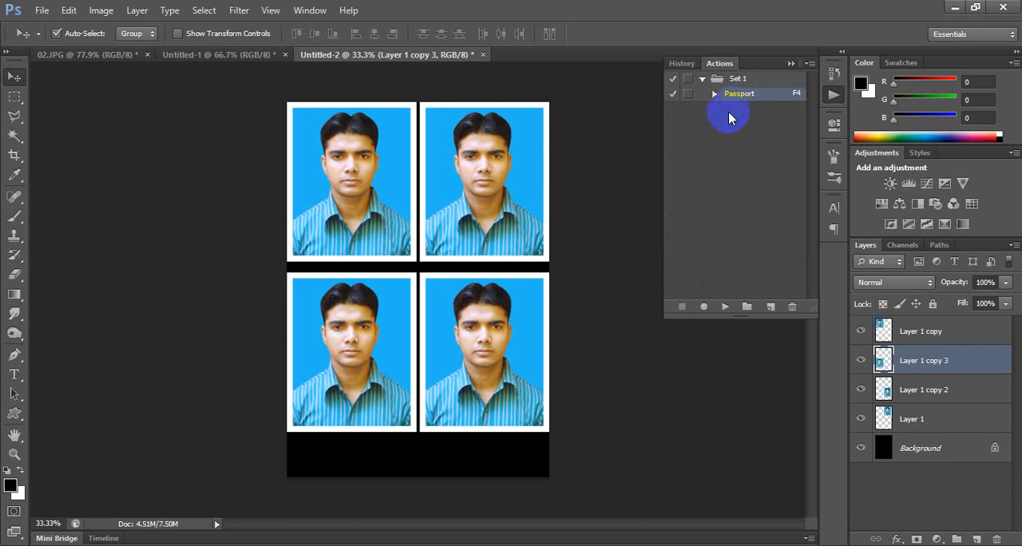
click(832, 92)
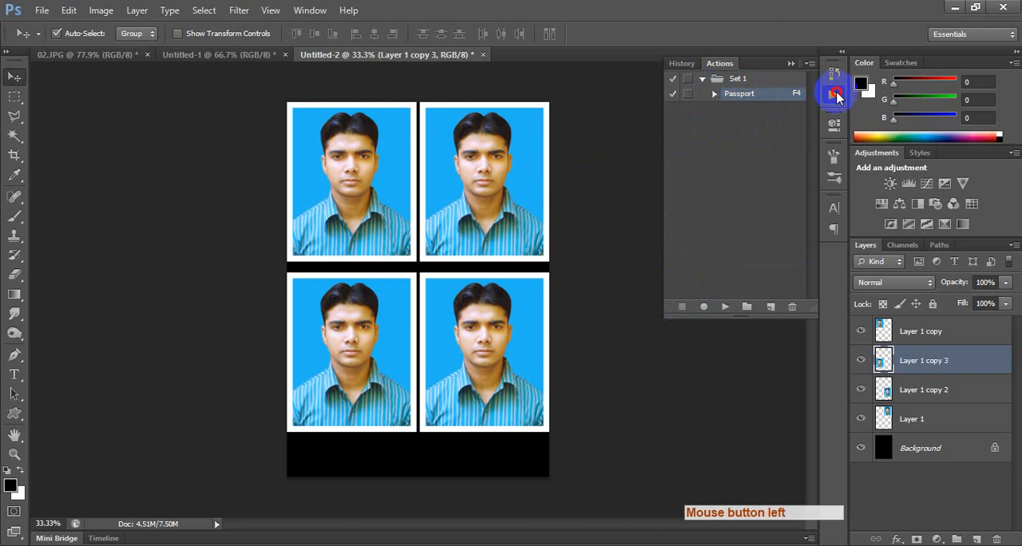
Close all three open documents without saving their changes.
key(ctrl+w)
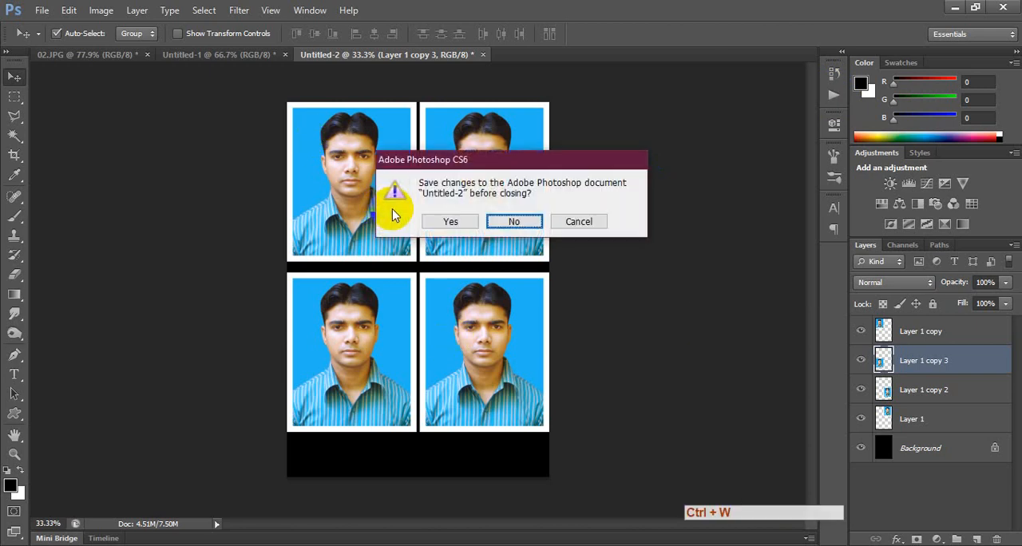
key(Tab)
key(space)
key(ctrl+w)
key(Tab)
key(space)
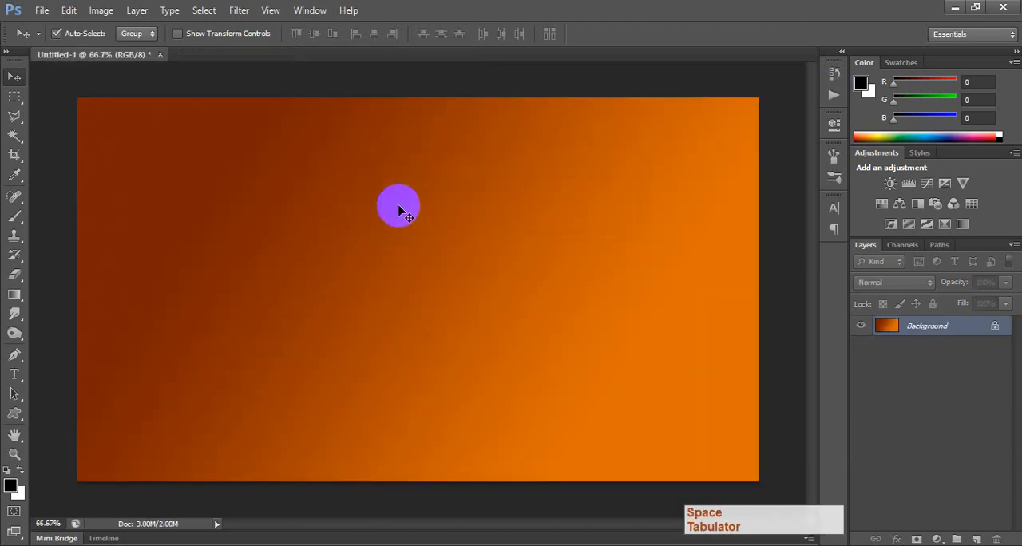
key(ctrl+w)
key(Tab)
key(space)
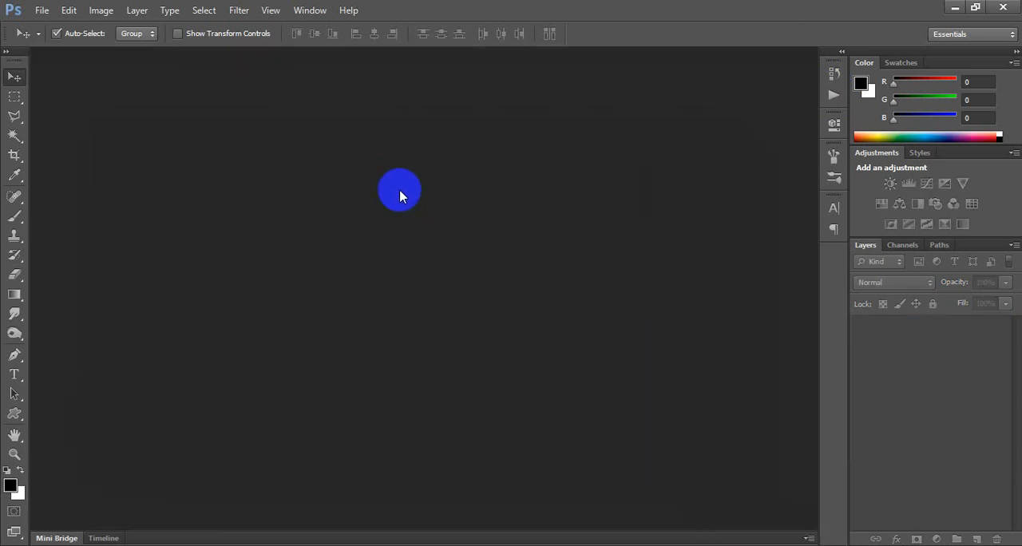
Open the original photo 02.JPG from its folder.
key(alt+Tab)
drag(250, 179, 353, 343)
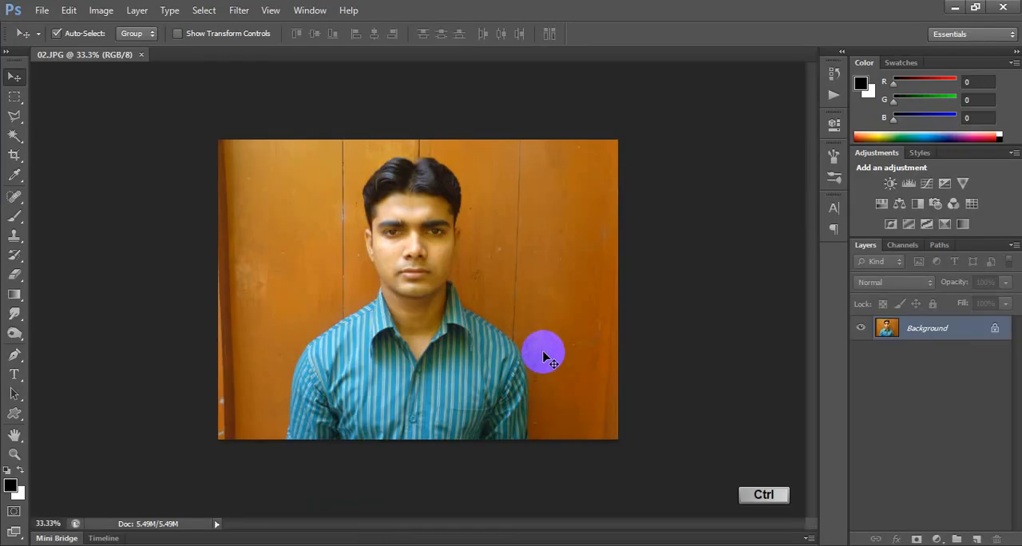
Paste the retouched portrait beside the original face to compare the two, and delete the pasted layer after the comparison.
key(ctrl+v)
drag(391, 300, 506, 270)
alt+scroll(511, 263, up, 5)
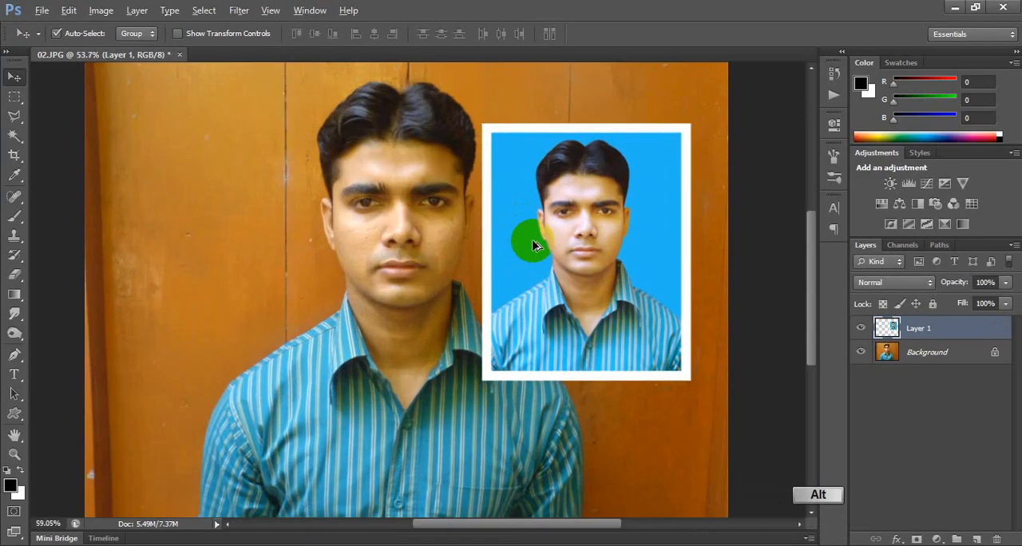
drag(571, 251, 576, 234)
alt+scroll(577, 235, up, 2)
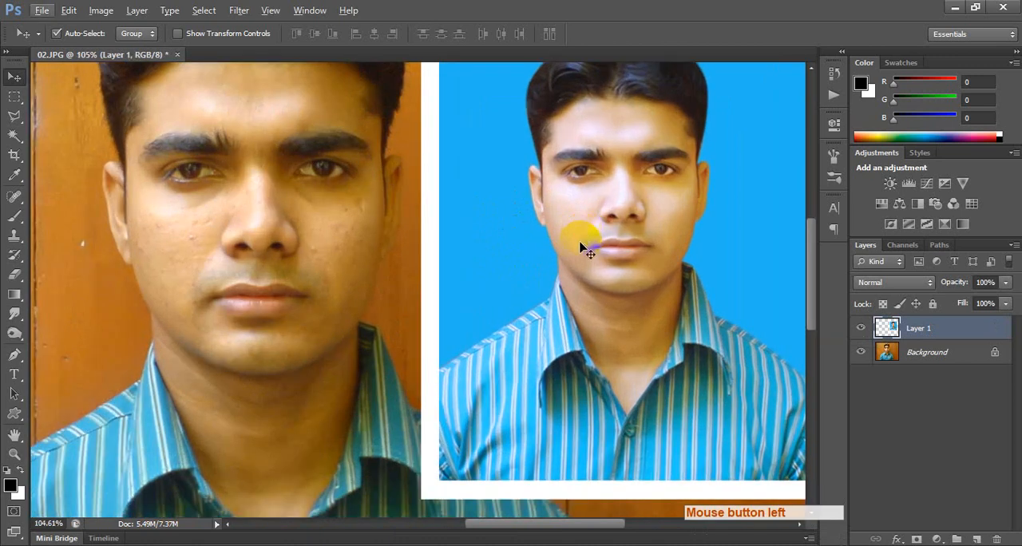
drag(546, 267, 638, 326)
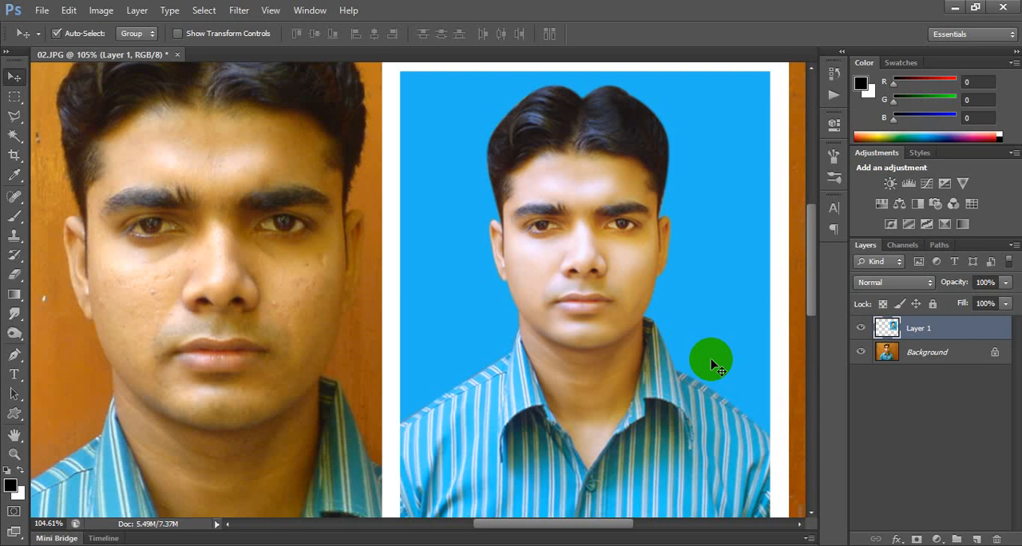
key(Delete)
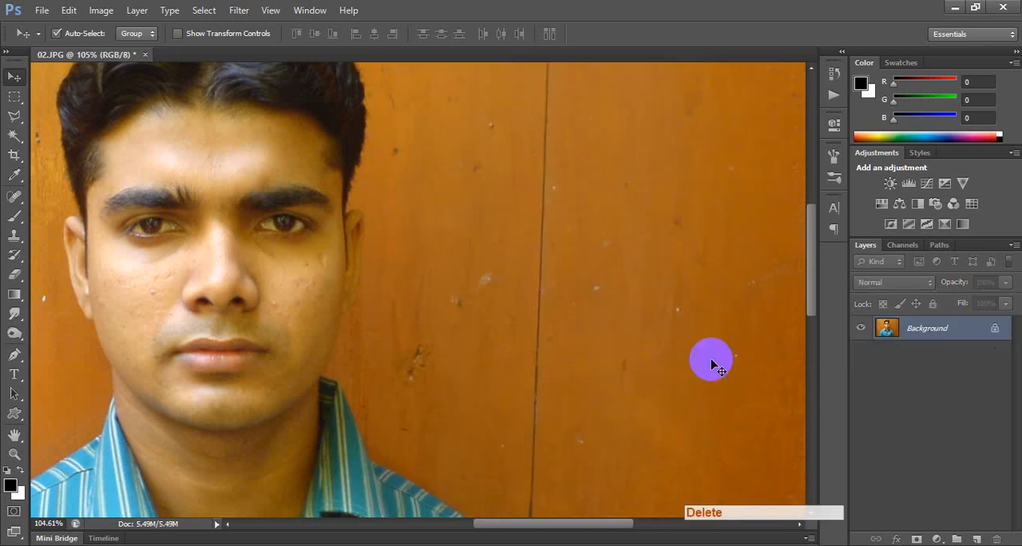
alt+scroll(791, 399, down, 5)
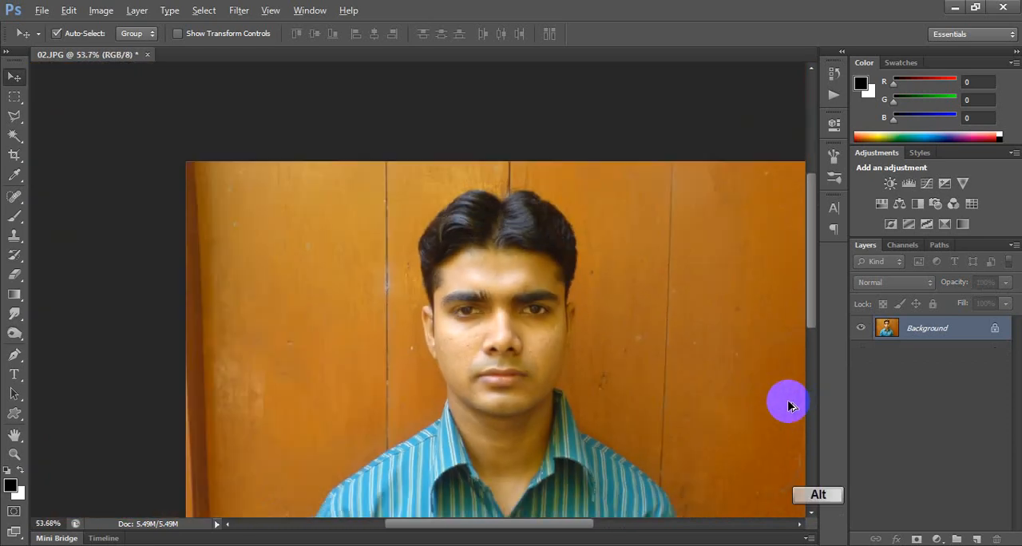
alt+scroll(788, 407, down, 1)
click(580, 340)
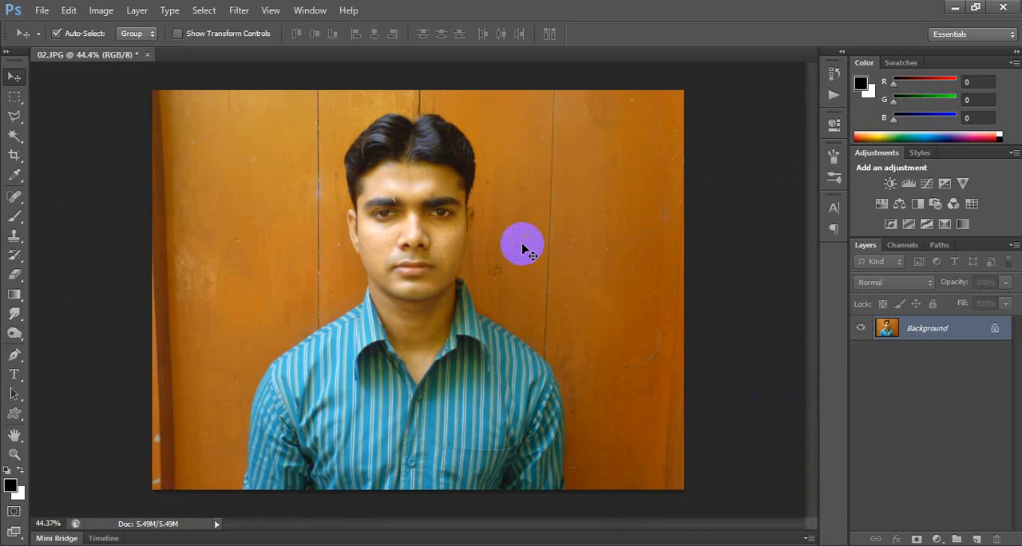
Crop the original photo to a 40 mm by 50 mm passport frame around the head and shoulders.
key(c)
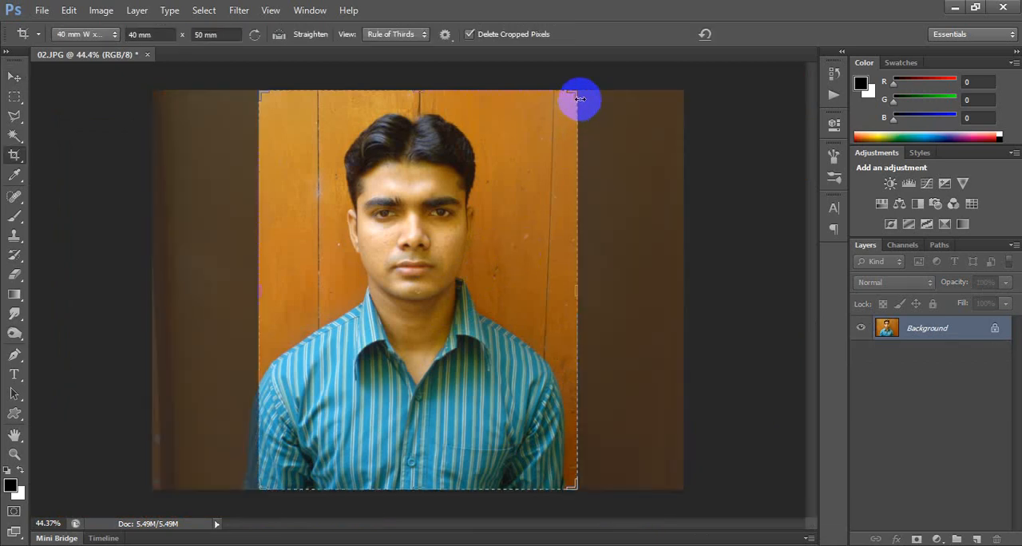
drag(580, 98, 547, 128)
drag(498, 227, 504, 251)
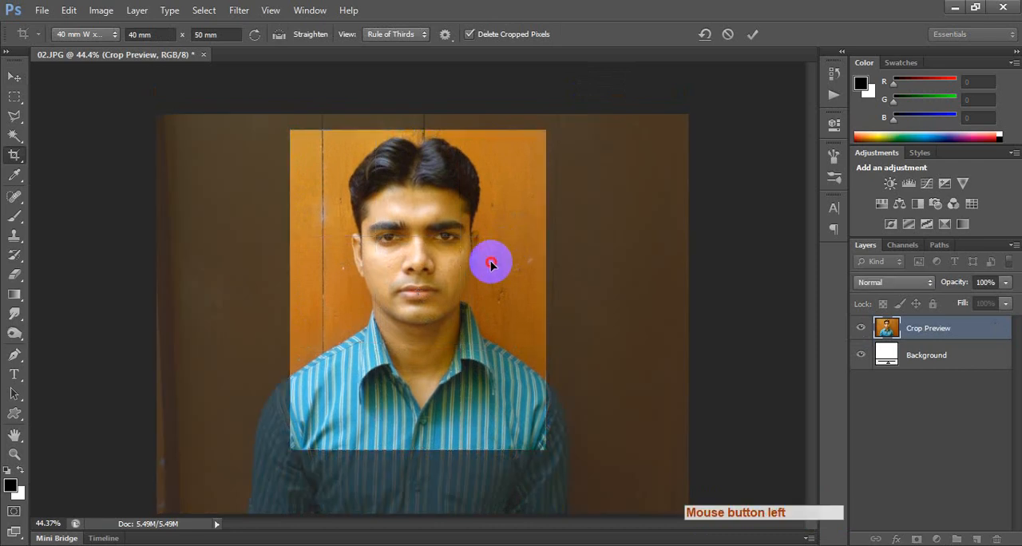
double_click(491, 262)
key(v)
scroll(576, 258, up, 2)
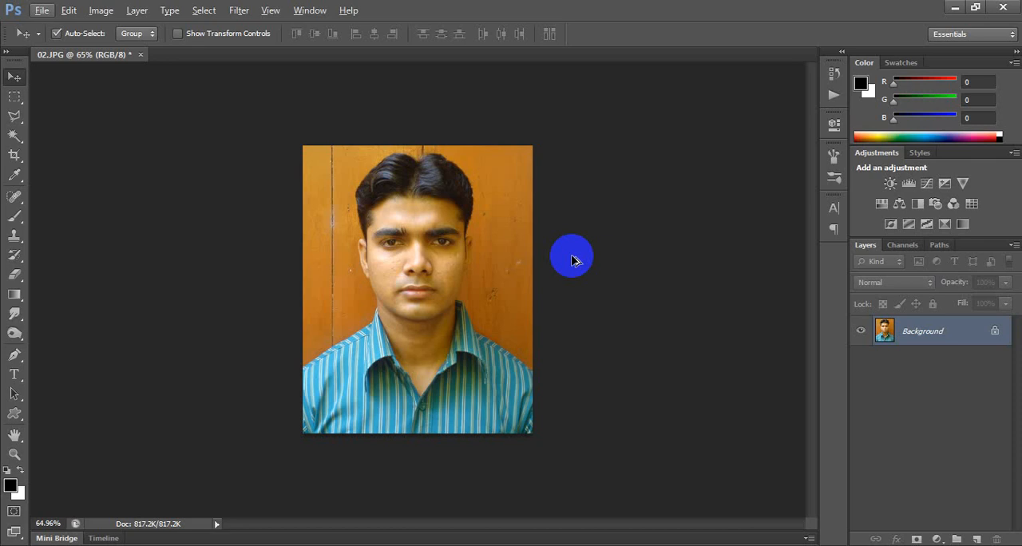
Check the Passport action's assigned function key and run the action on the cropped portrait.
click(833, 94)
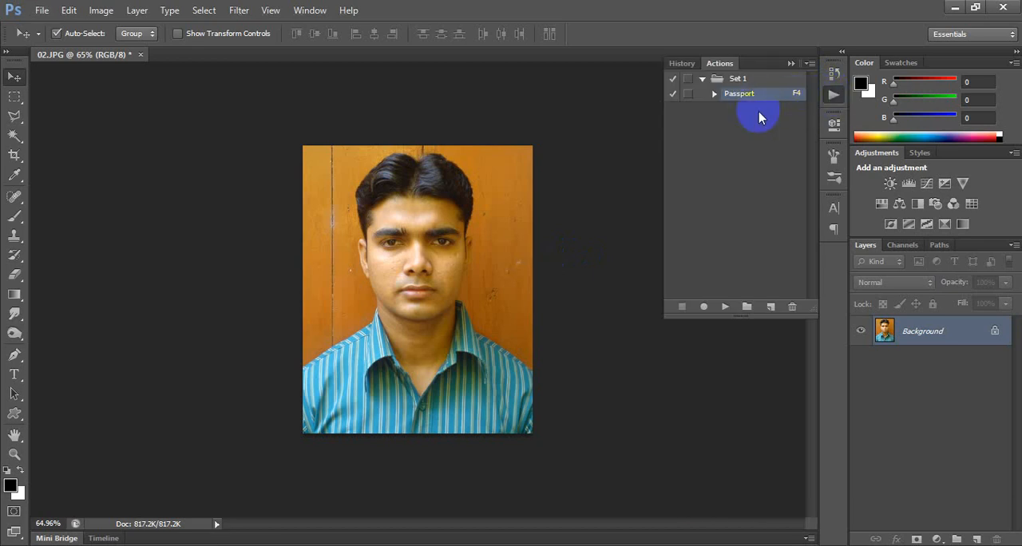
click(833, 94)
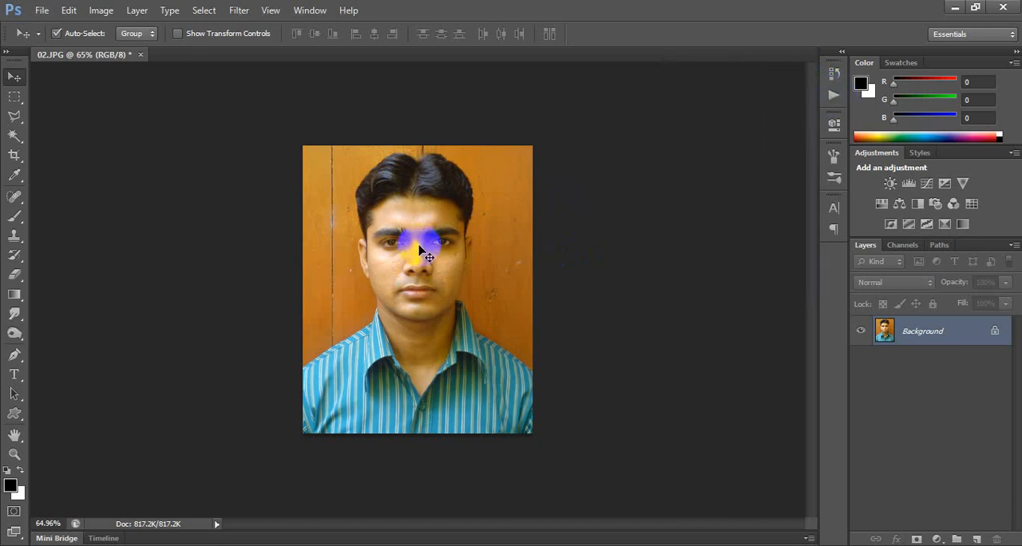
key(F2)
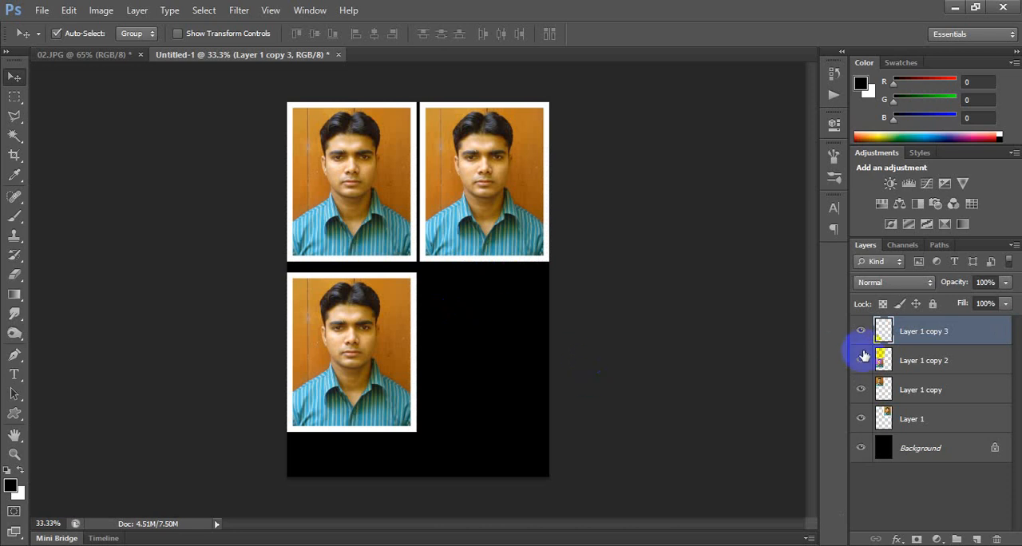
Move the off-canvas Layer 1 copy 3 into the empty lower-right place of the photo grid, aligned with the portrait above.
key(ctrl+t)
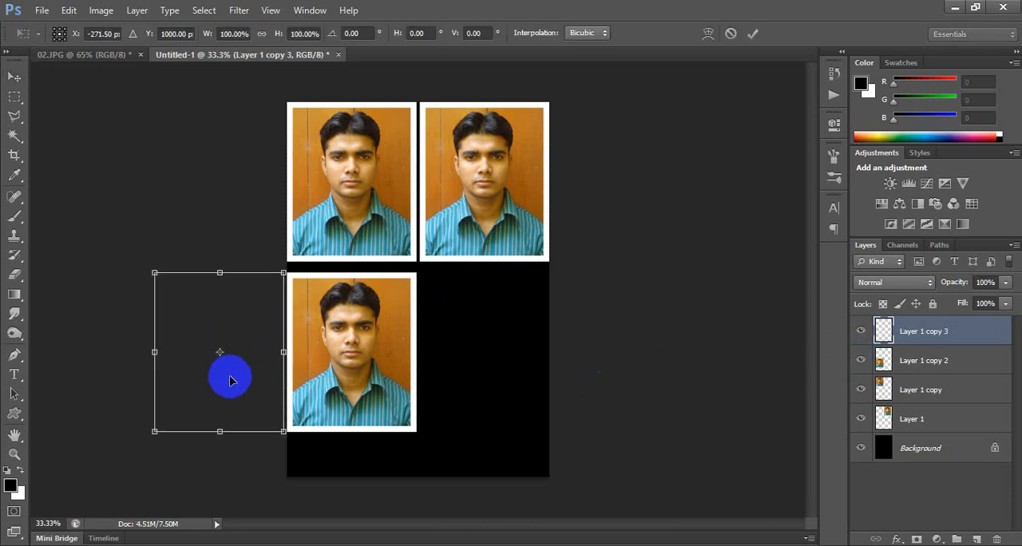
drag(226, 373, 492, 370)
double_click(501, 383)
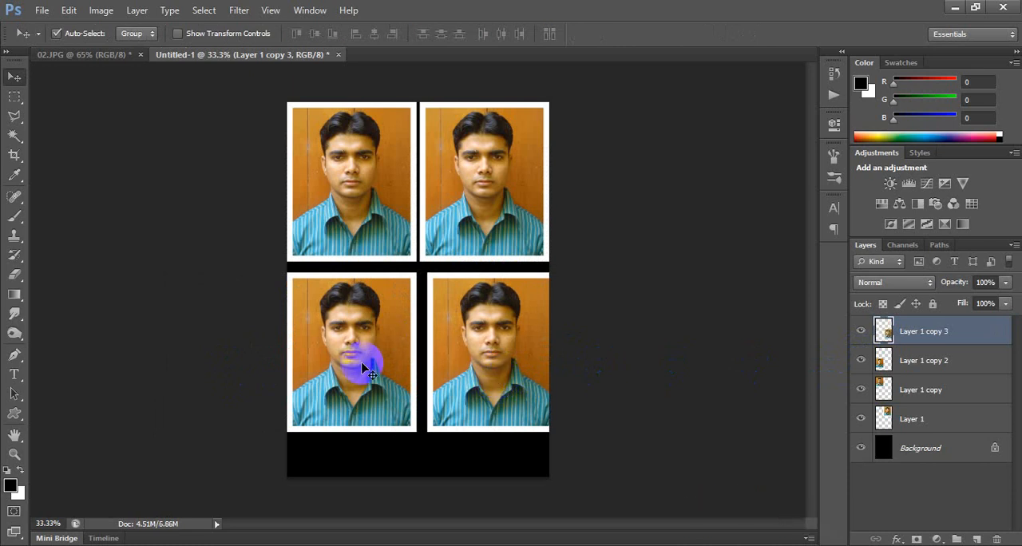
drag(520, 365, 513, 365)
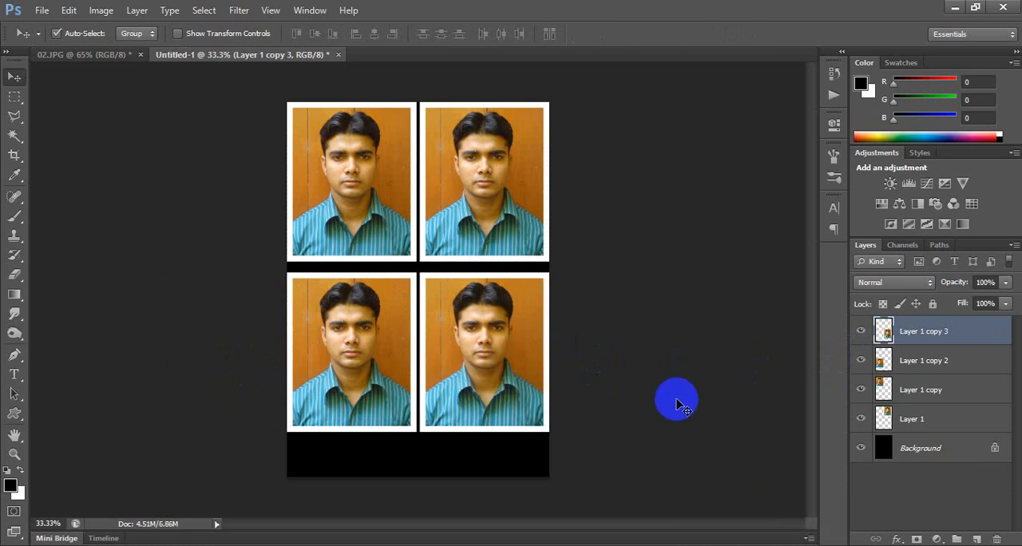
Delete the two portrait copies in the lower row of the photo sheet.
shift+click(335, 424)
key(Delete)
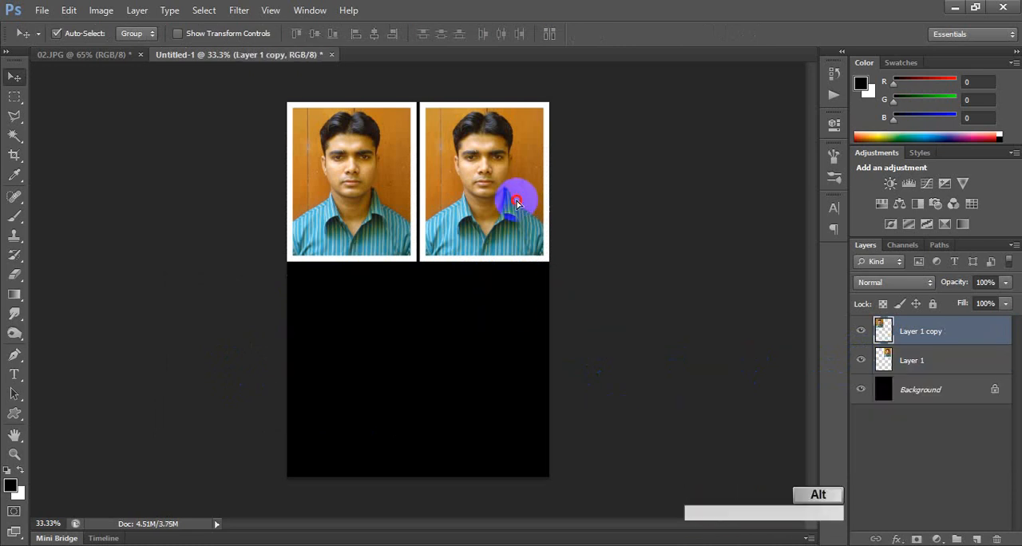
Try duplicating the upper-right and upper-left portraits into the lower row, and undo the copies.
drag(519, 200, 519, 383)
key(ctrl+z)
click(346, 198)
drag(345, 195, 343, 336)
key(ctrl+alt+z)
click(349, 187)
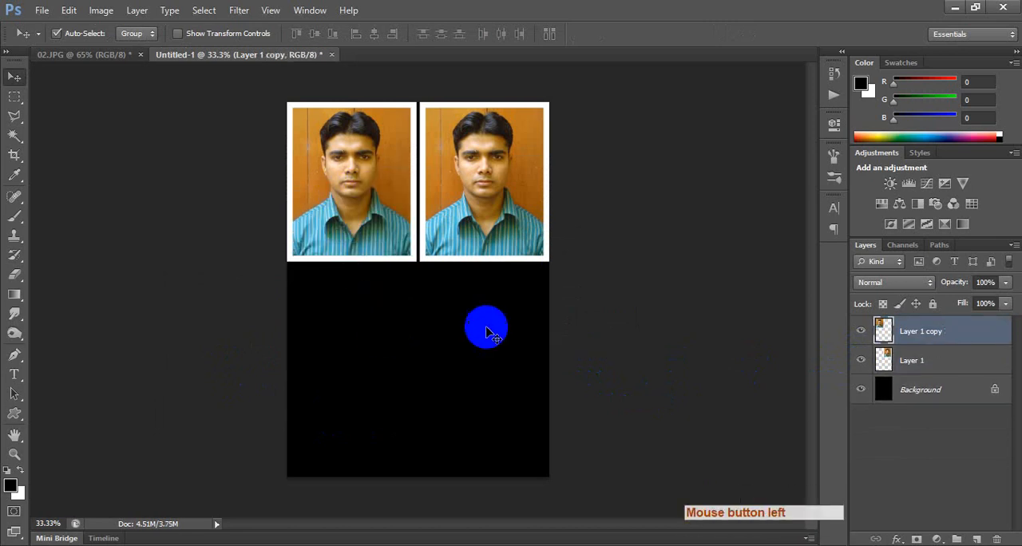
Try deleting and duplicating portraits on the photo sheet, and undo the trial move of a lower-row portrait.
key(Delete)
drag(485, 191, 360, 190)
drag(498, 166, 495, 345)
key(ctrl+z)
drag(347, 180, 503, 334)
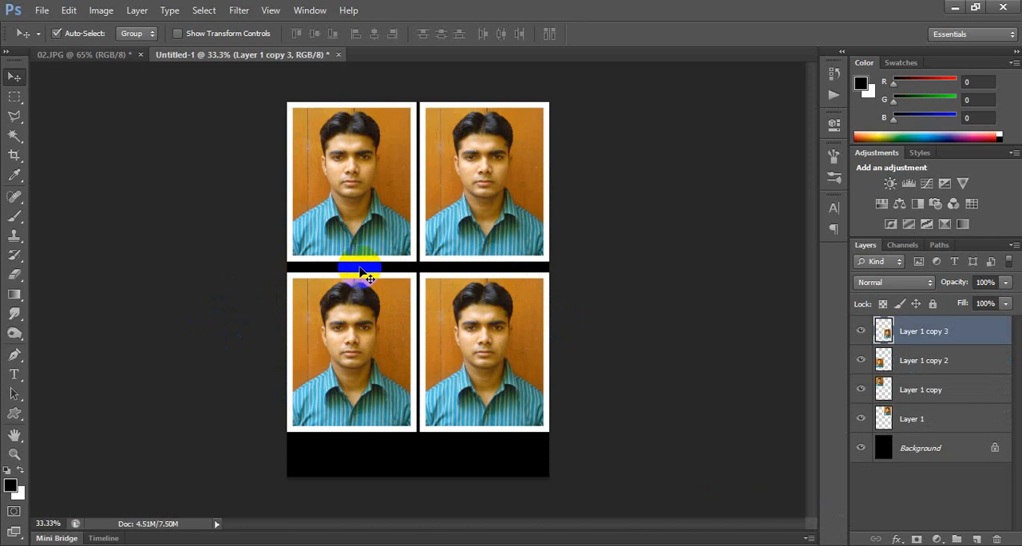
drag(447, 322, 202, 339)
key(ctrl+alt+z)
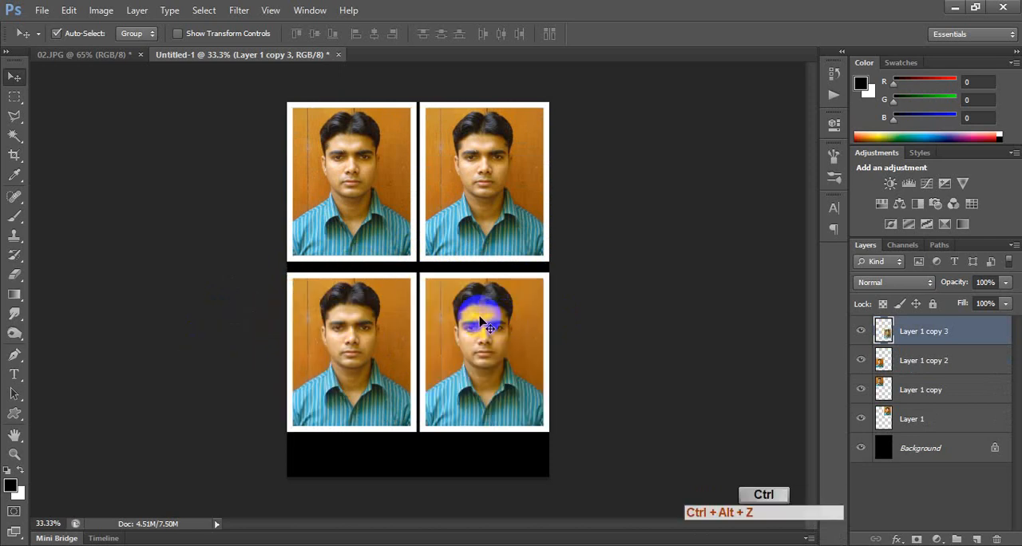
Close the Untitled-1 photo sheet and the 02.JPG portrait without saving changes to either document.
key(ctrl+w)
key(Tab)
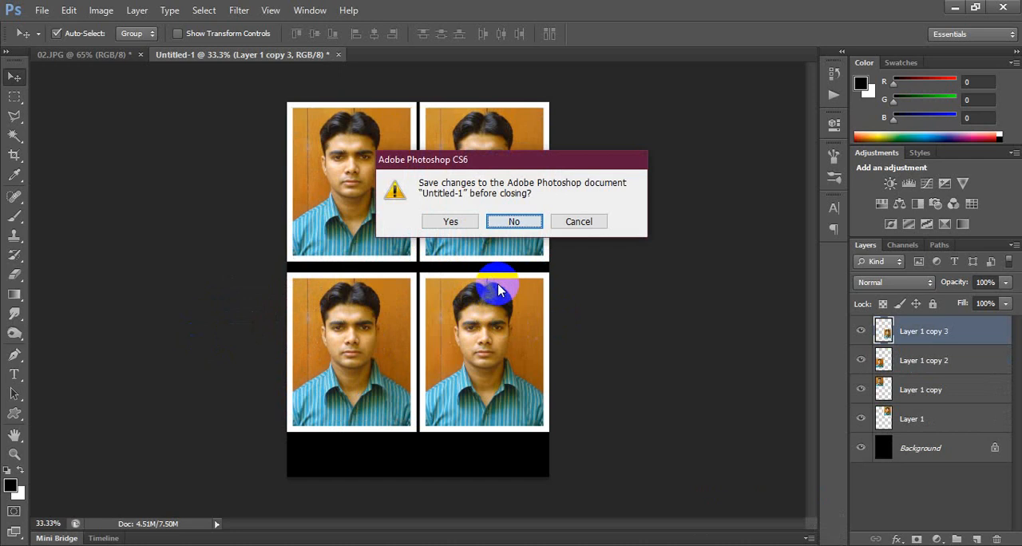
key(space)
key(ctrl+w)
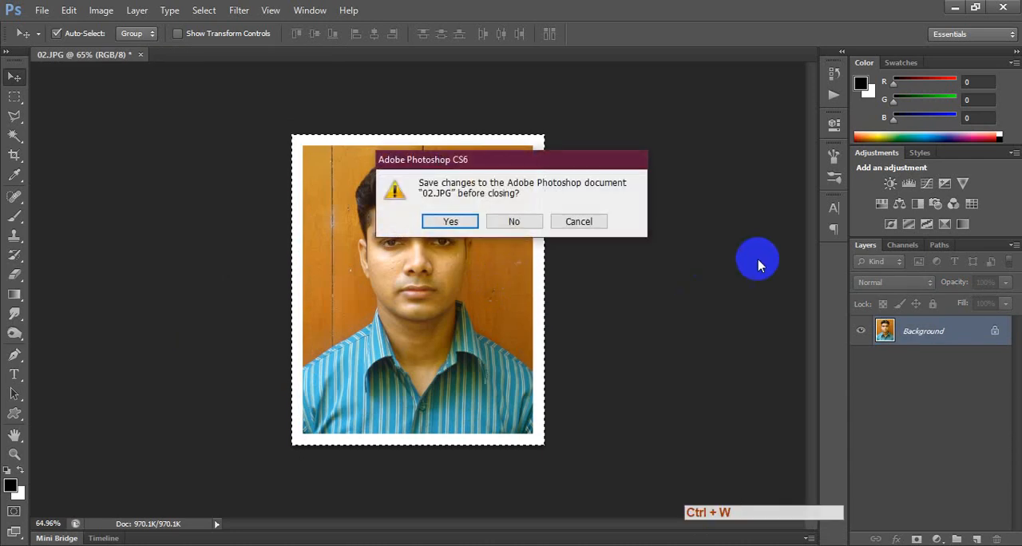
click(528, 222)
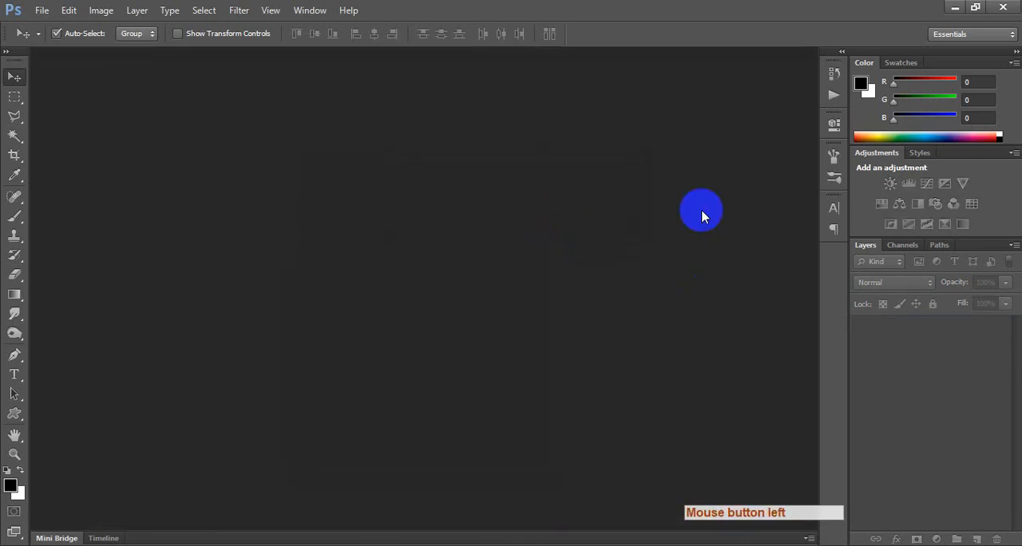
Save the Set 1 action set to the Desktop as an ATN file named ppppp.
click(833, 120)
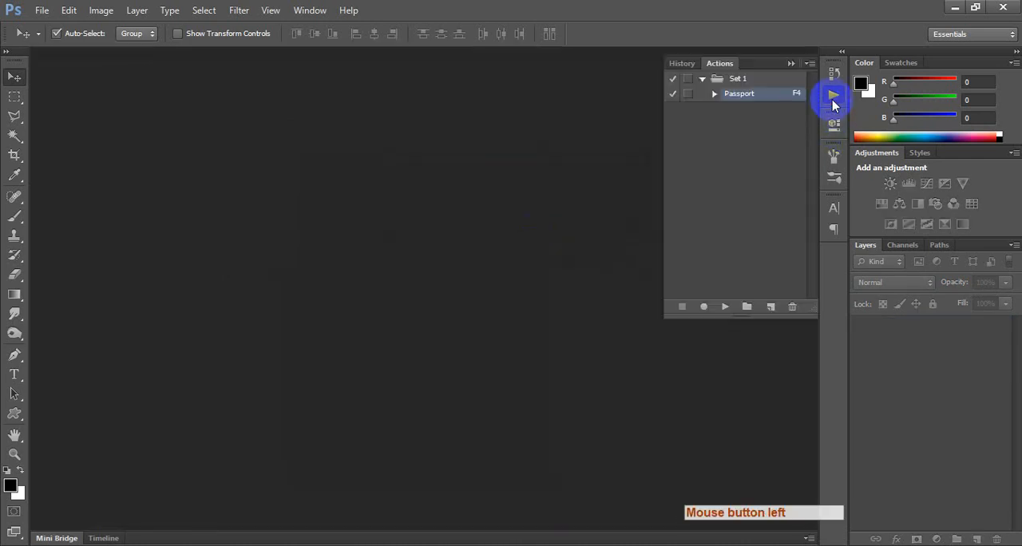
click(700, 82)
double_click(737, 80)
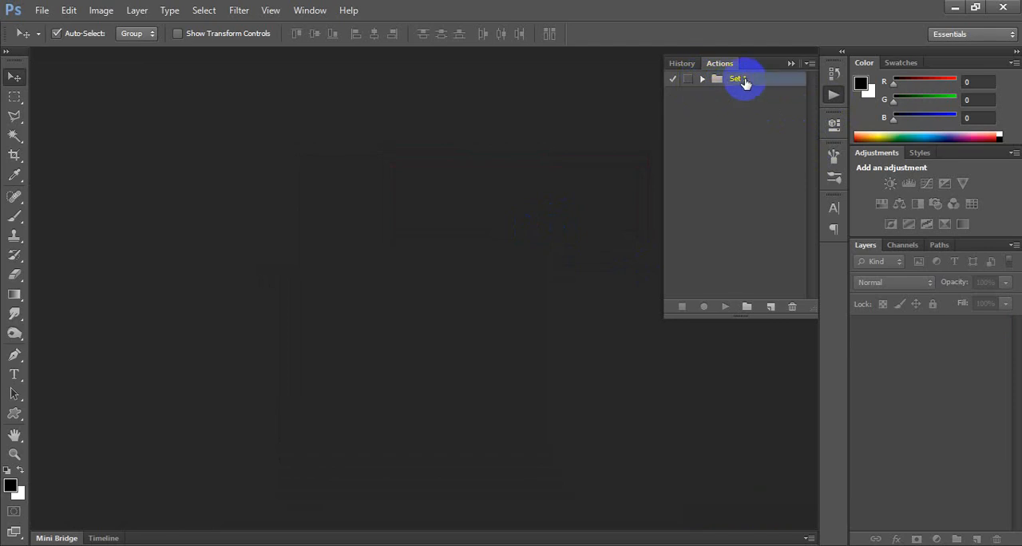
click(784, 283)
click(809, 63)
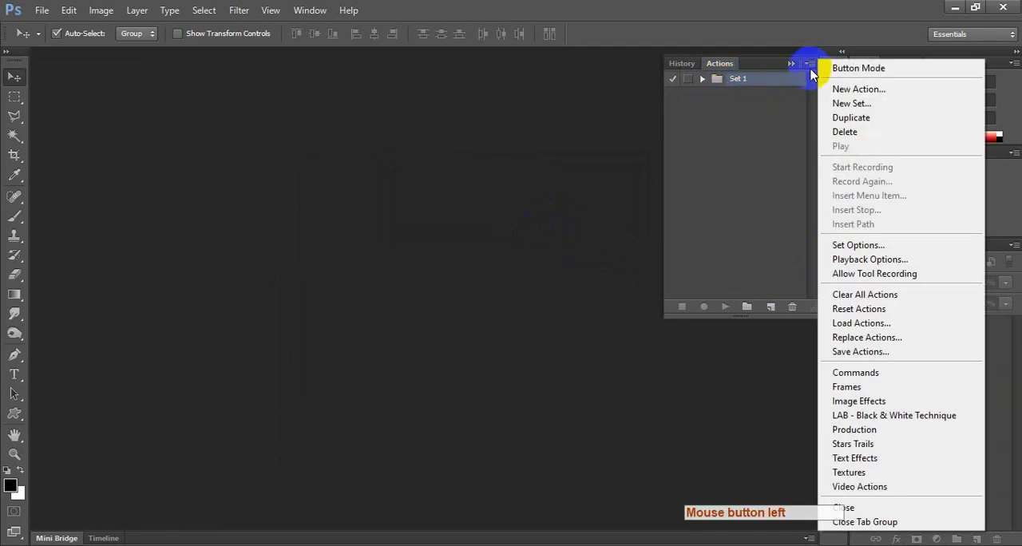
click(867, 355)
click(324, 137)
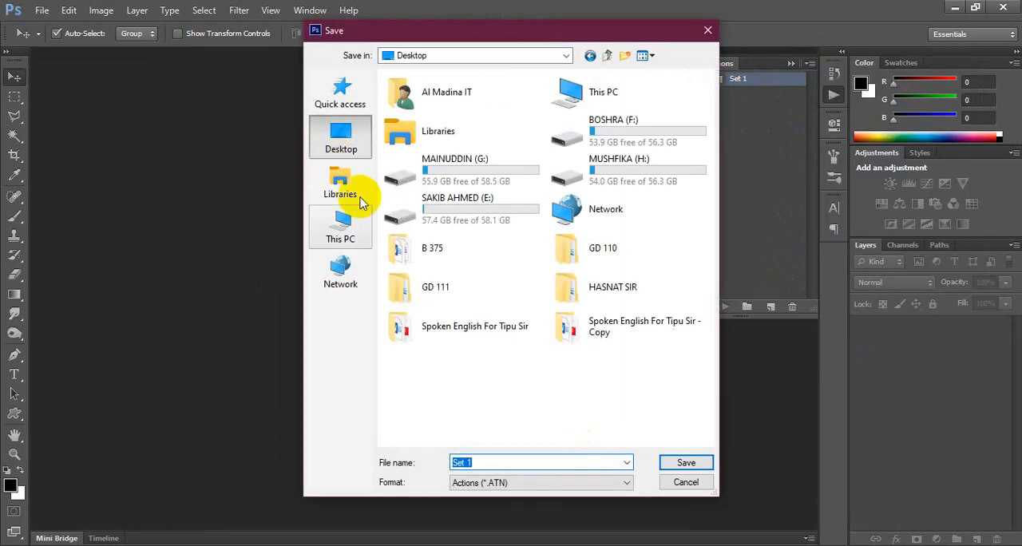
text(ppppp)
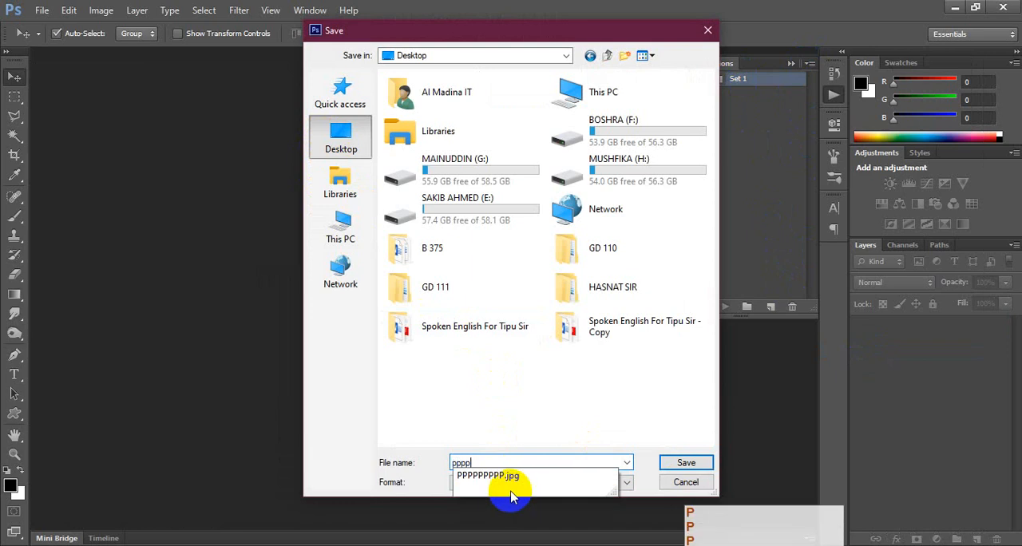
click(686, 464)
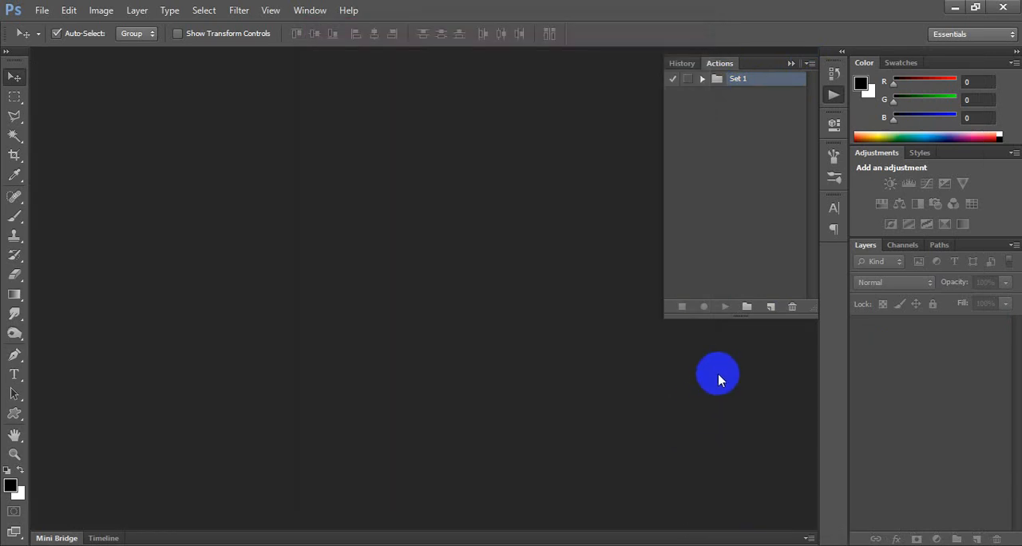
Move the saved ppppp actions file to an empty area of the desktop, and return to Photoshop.
key(super+d)
click(210, 425)
drag(210, 424, 486, 33)
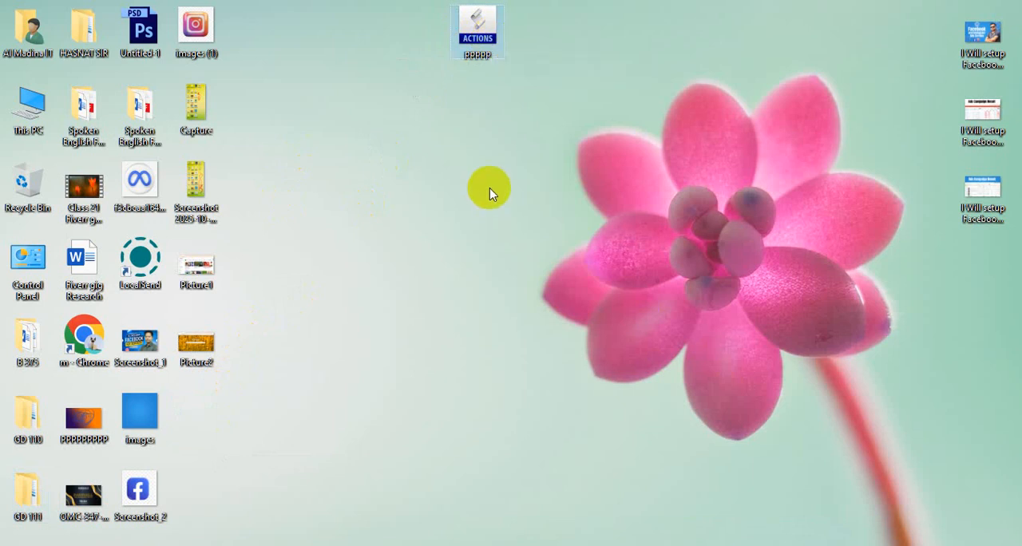
key(alt+Tab)
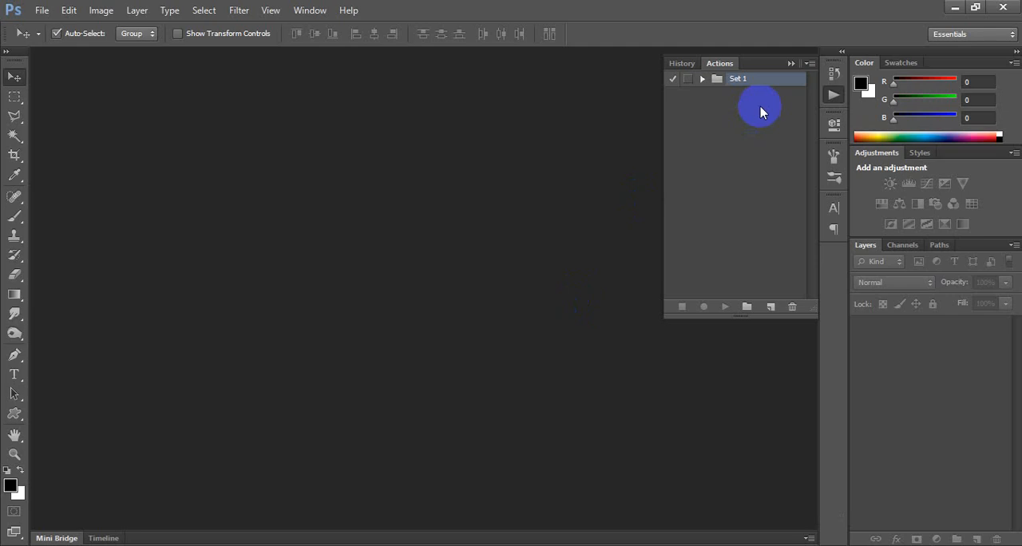
click(833, 96)
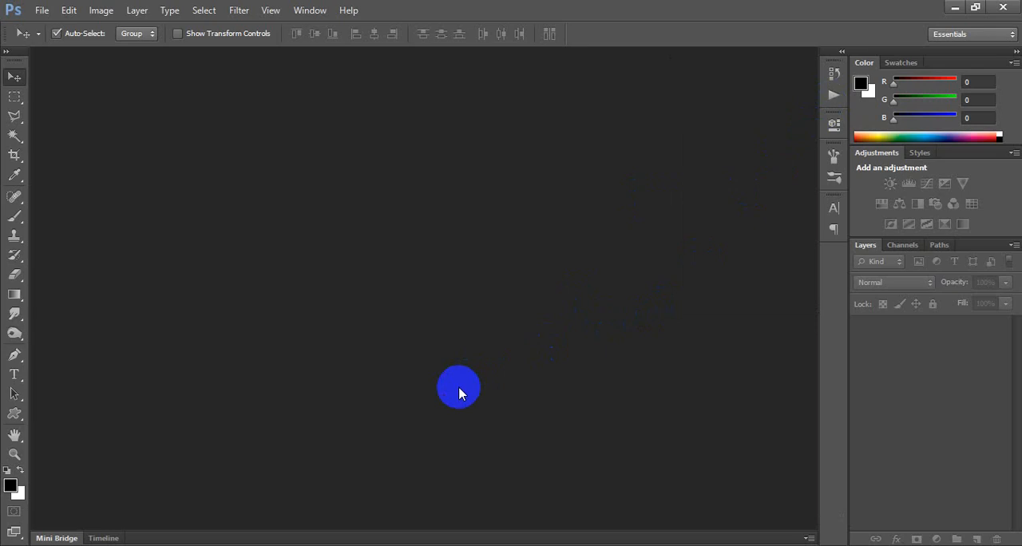
Switch to Chrome with the first profile, search Google for graphicriver and open the GraphicRiver site.
click(144, 545)
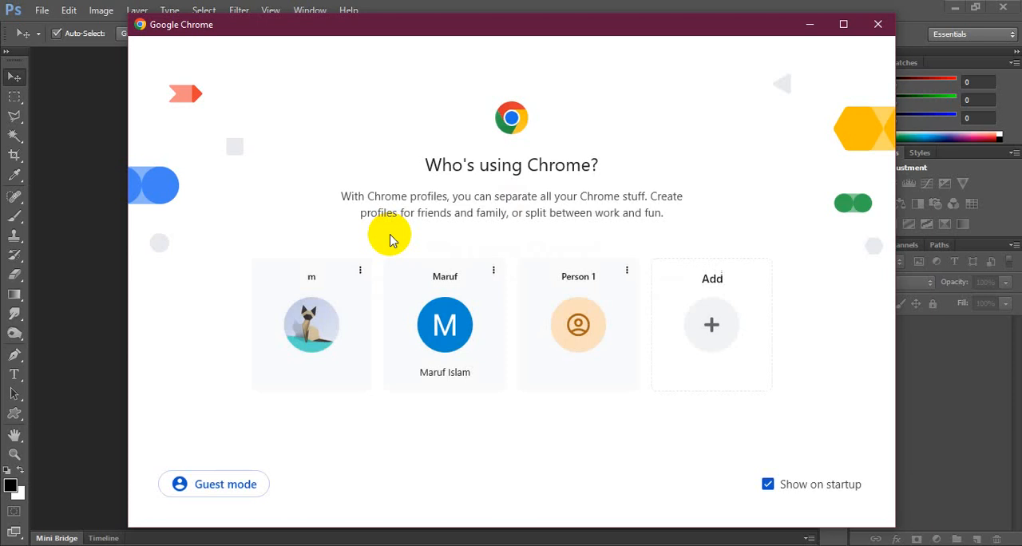
click(325, 329)
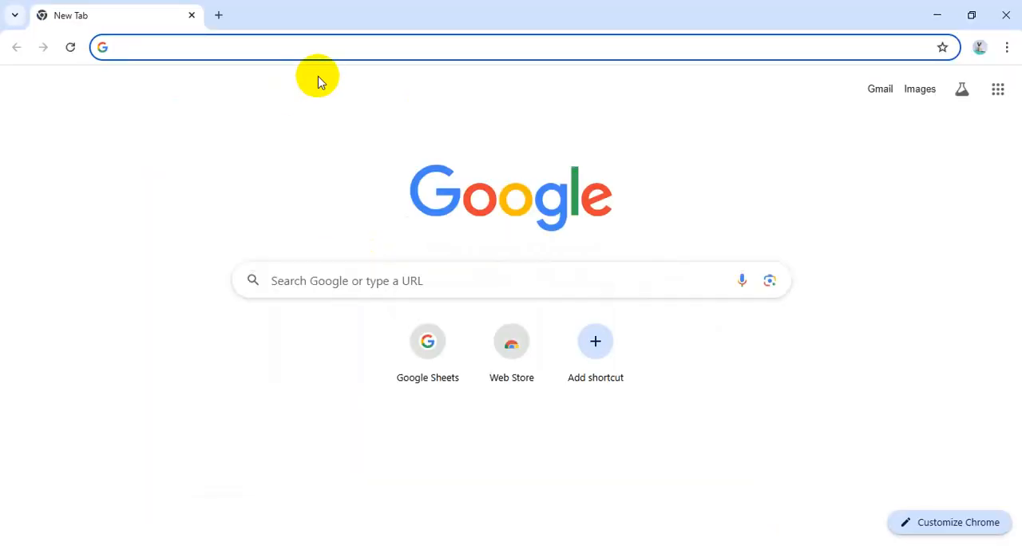
text(graphicriver)
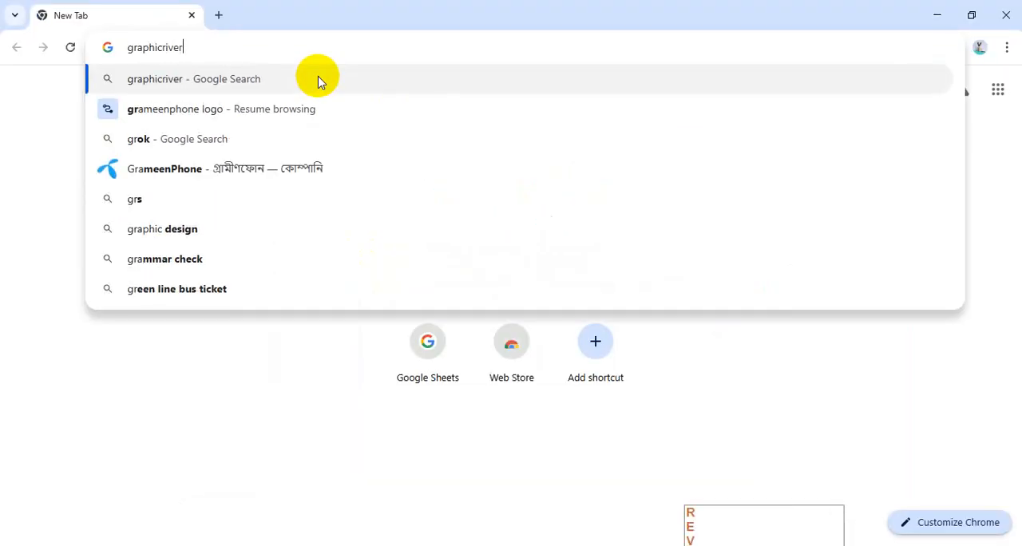
key(Return)
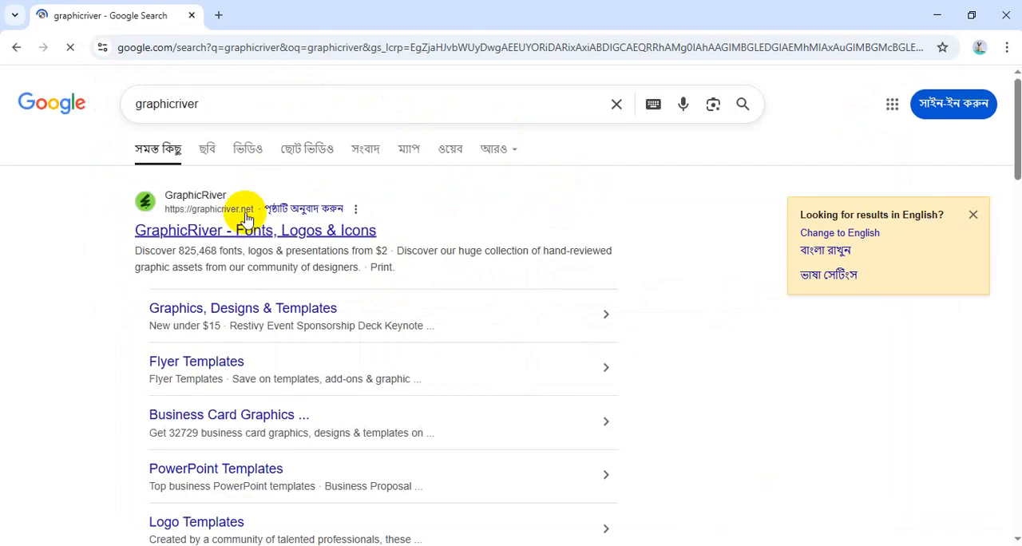
click(240, 229)
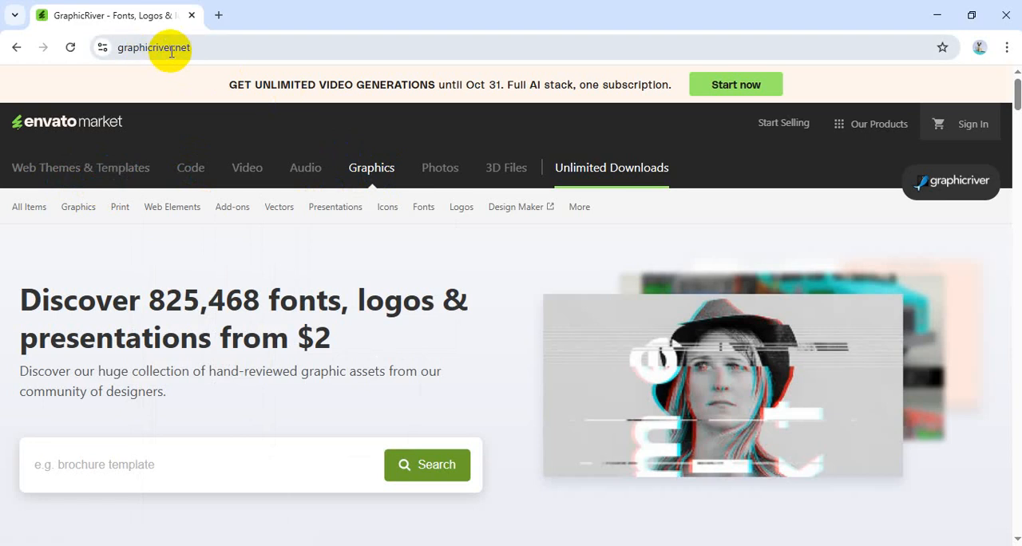
View the Web Themes & Templates page in a separate browser tab and close that tab.
middle_click(103, 169)
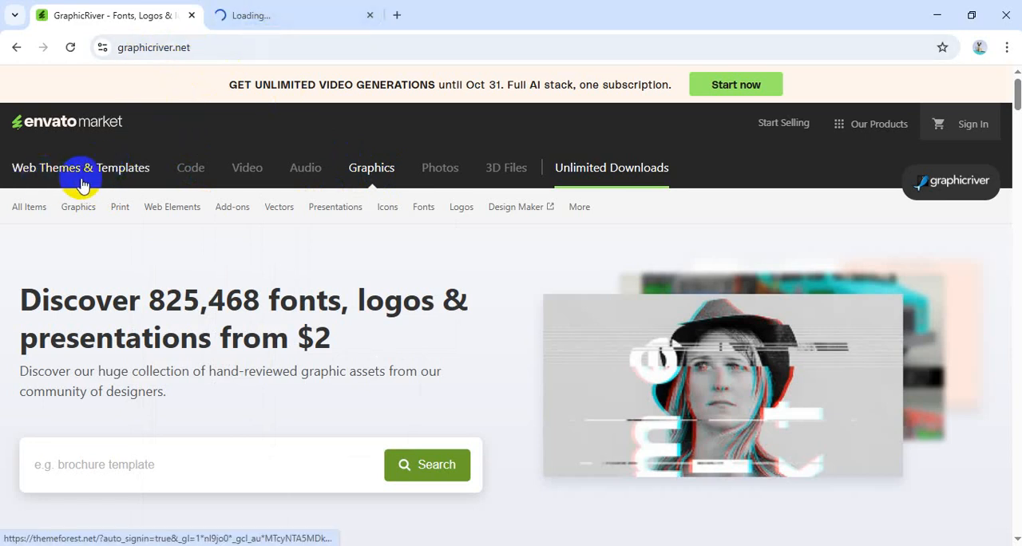
click(248, 22)
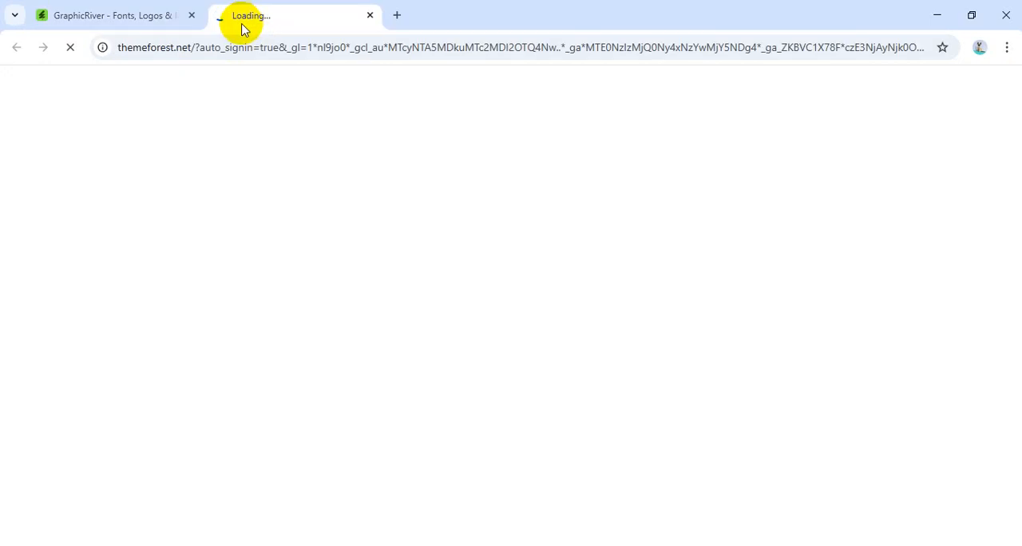
click(134, 28)
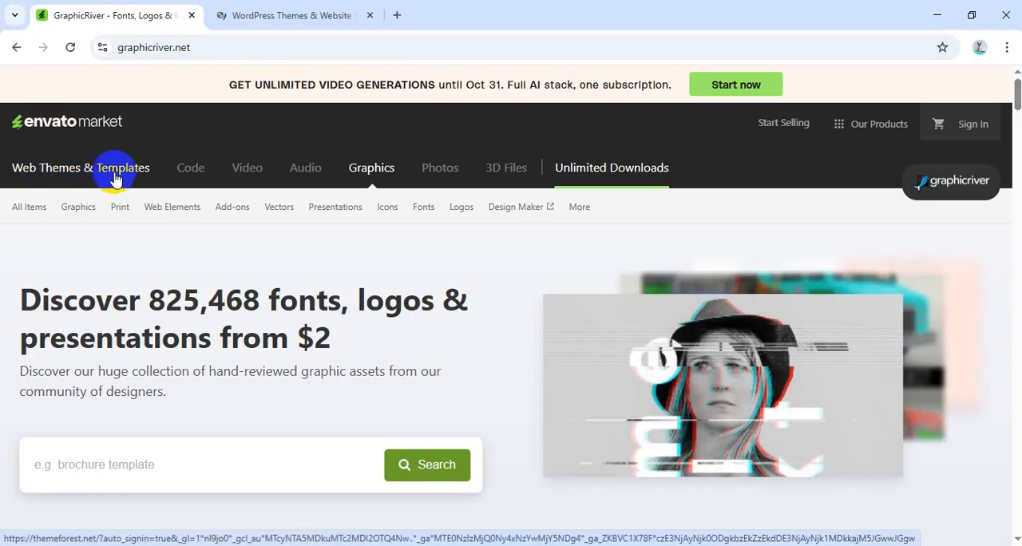
click(254, 21)
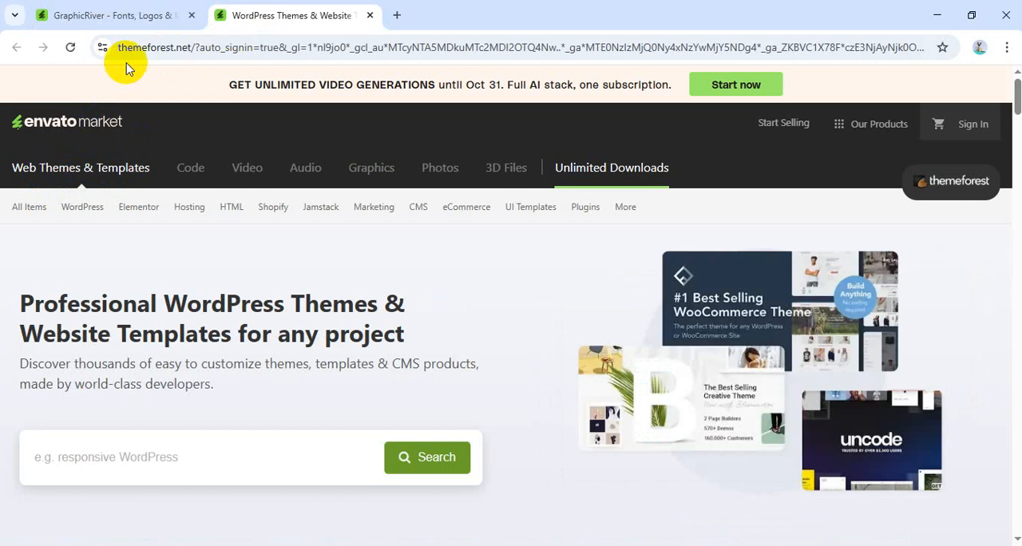
middle_click(281, 15)
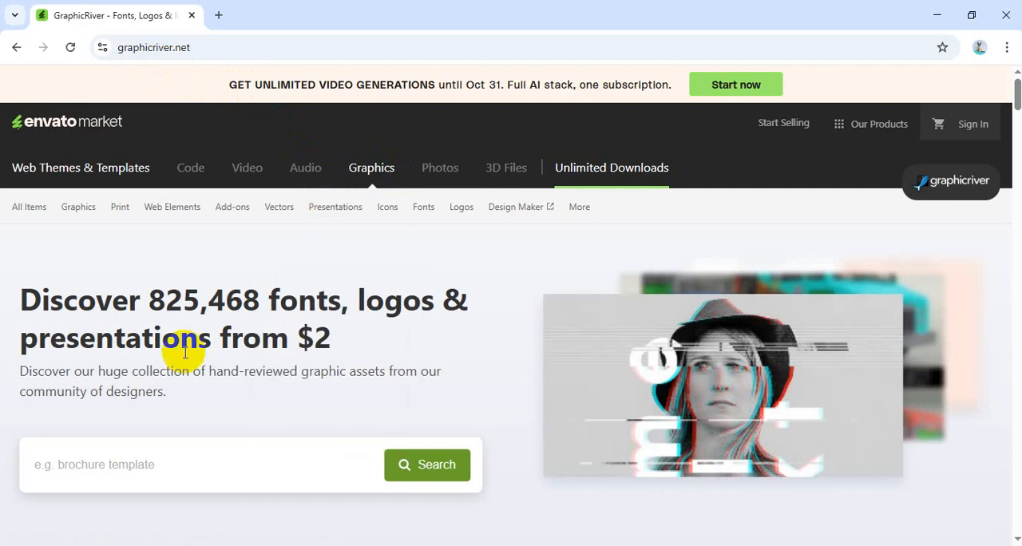
Look over the GraphicRiver home page and its Our Products section.
scroll(171, 413, down, 2)
scroll(171, 414, up, 2)
click(824, 148)
click(863, 128)
scroll(221, 365, down, 2)
scroll(354, 303, up, 2)
Open GraphicRiver's Top Authors list and bring up the first-ranked author's profile in a new tab.
mouse_move(24, 212)
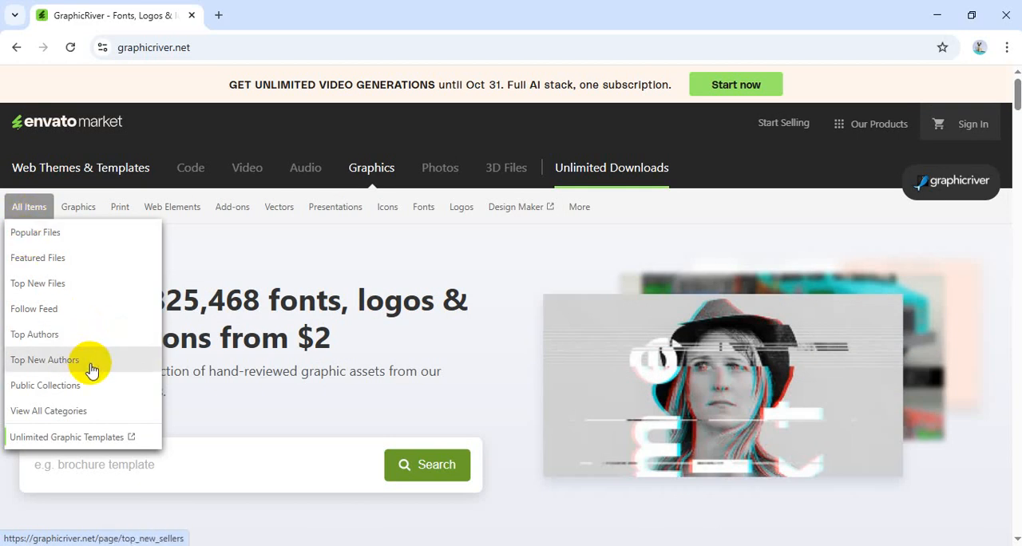
click(42, 339)
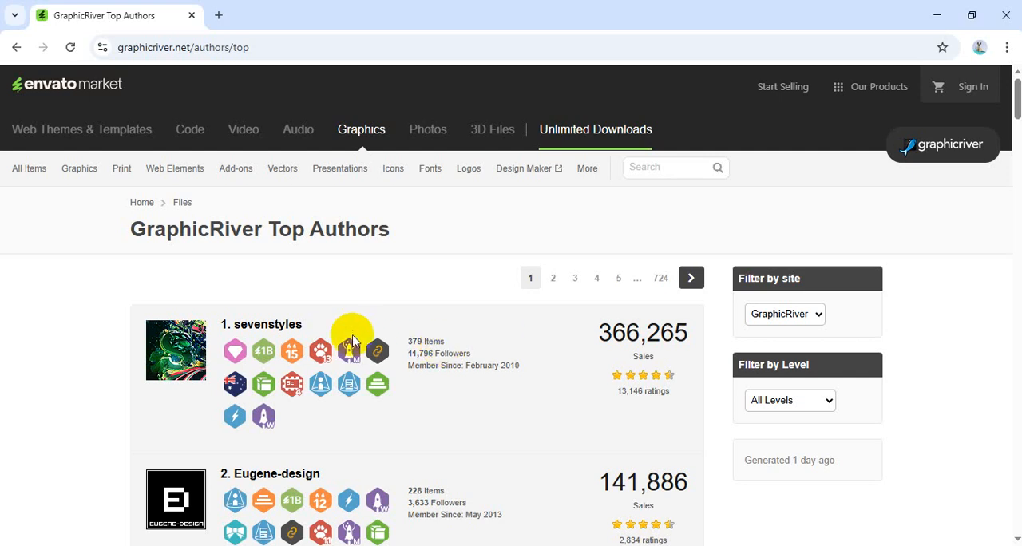
ctrl+scroll(392, 360, up, 1)
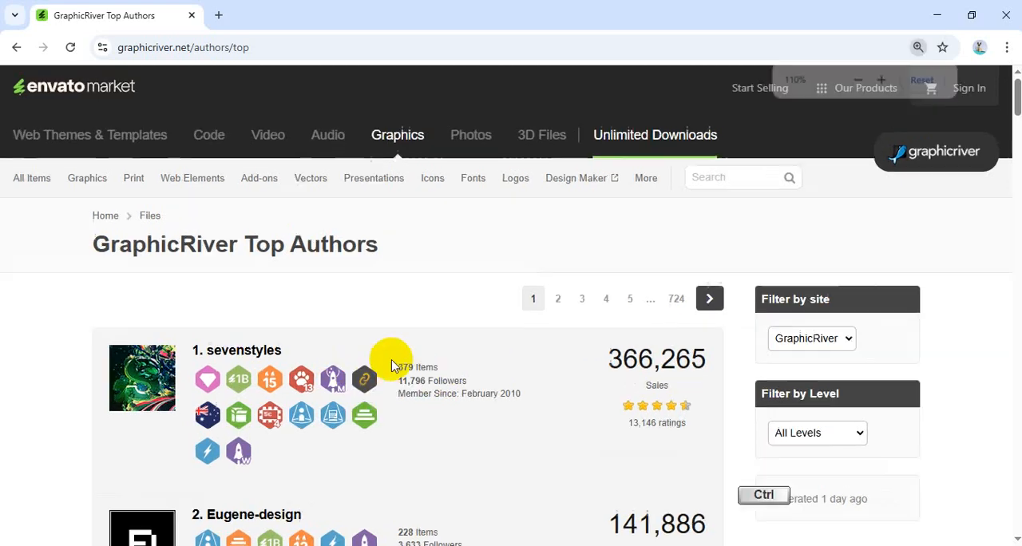
middle_click(257, 350)
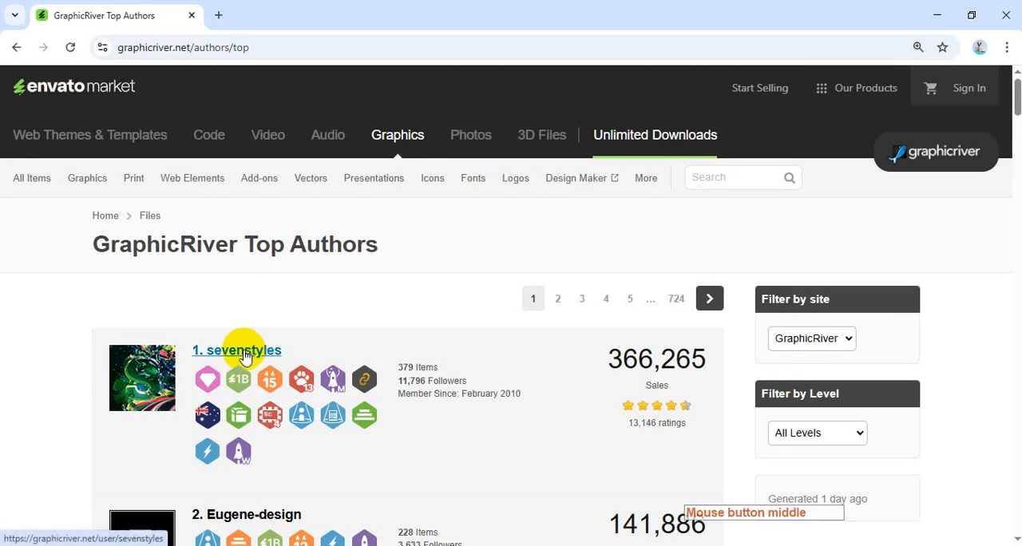
click(296, 18)
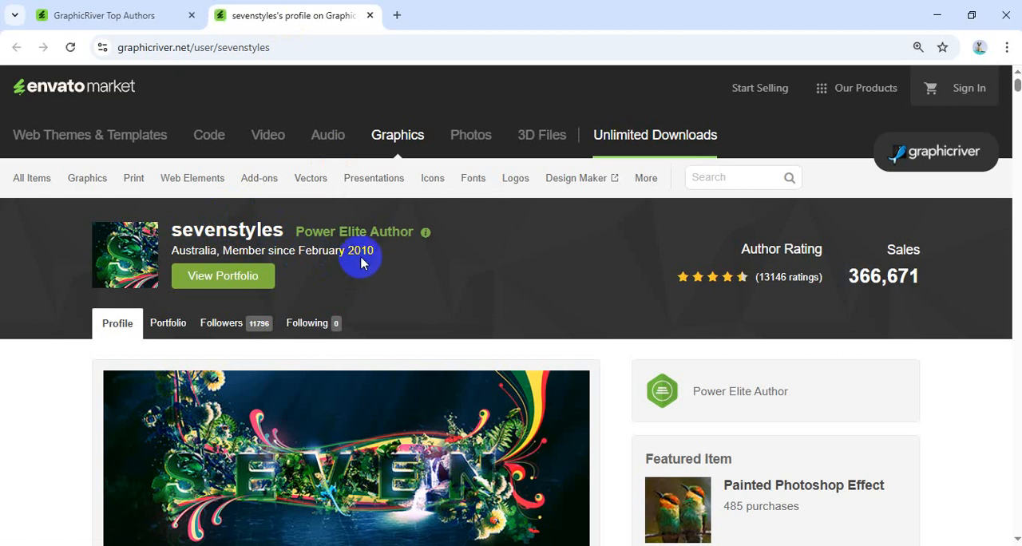
Check the first-ranked author's sales on the profile and compare them with the second-ranked author's in the Top Authors list.
drag(849, 276, 936, 285)
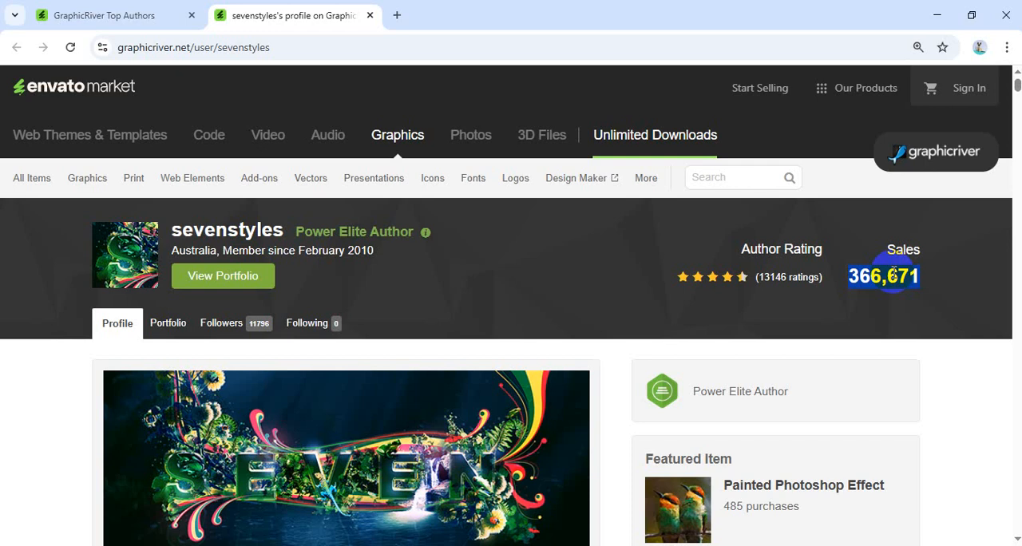
click(156, 15)
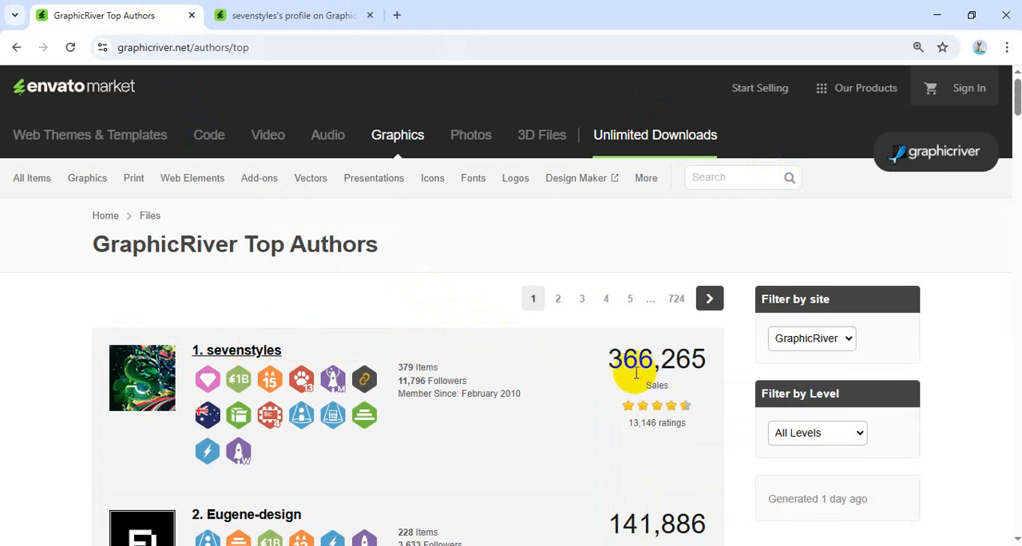
drag(610, 361, 713, 359)
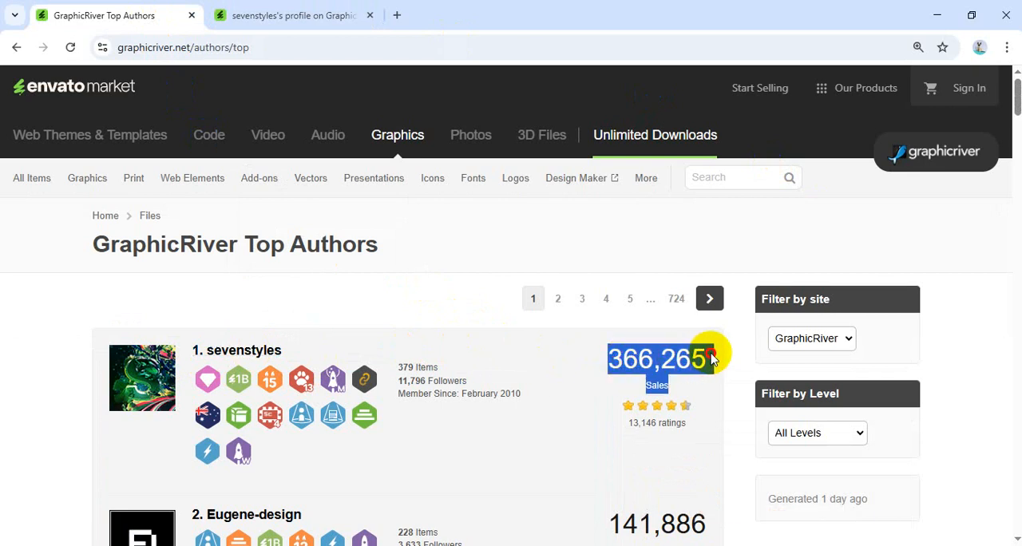
click(577, 400)
scroll(576, 399, down, 2)
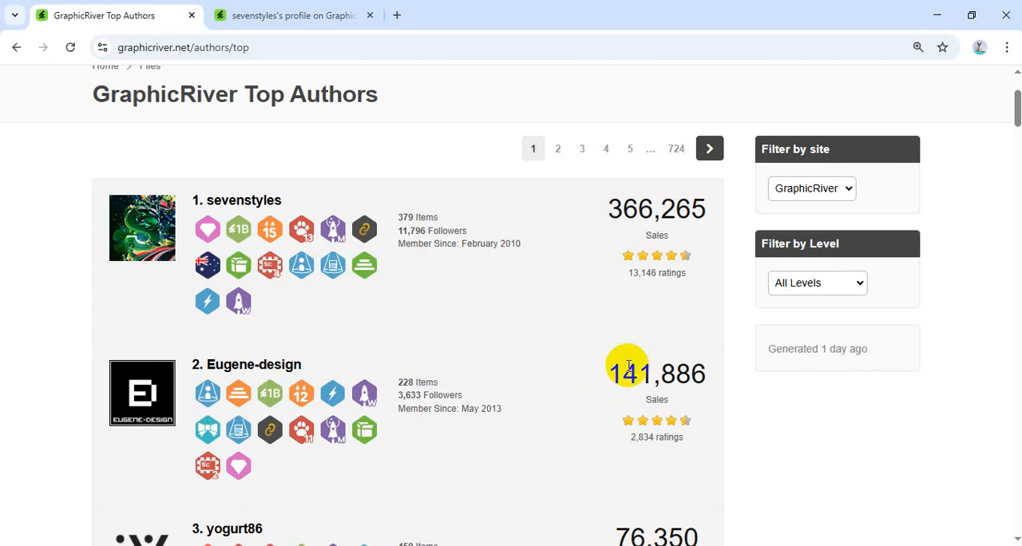
drag(598, 368, 688, 374)
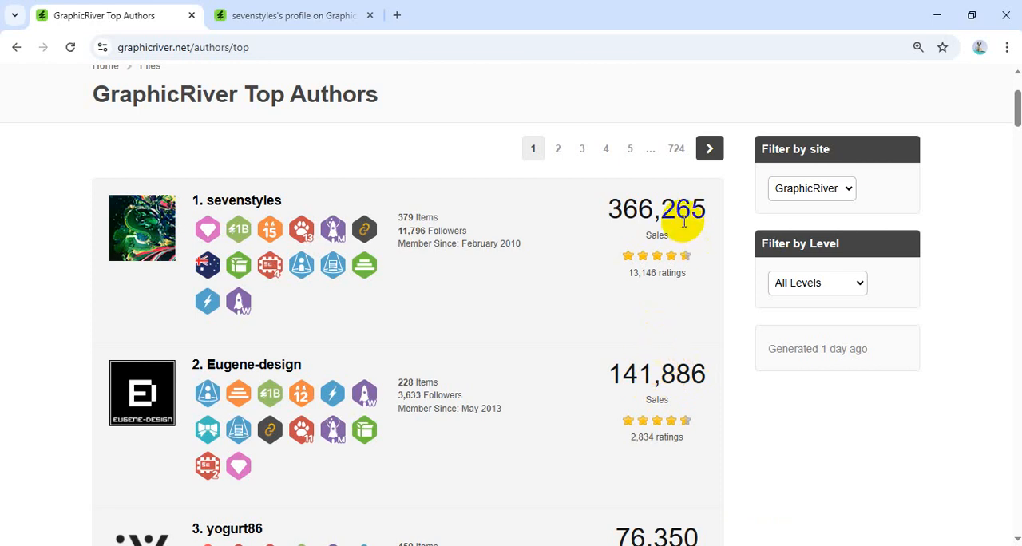
drag(701, 206, 624, 206)
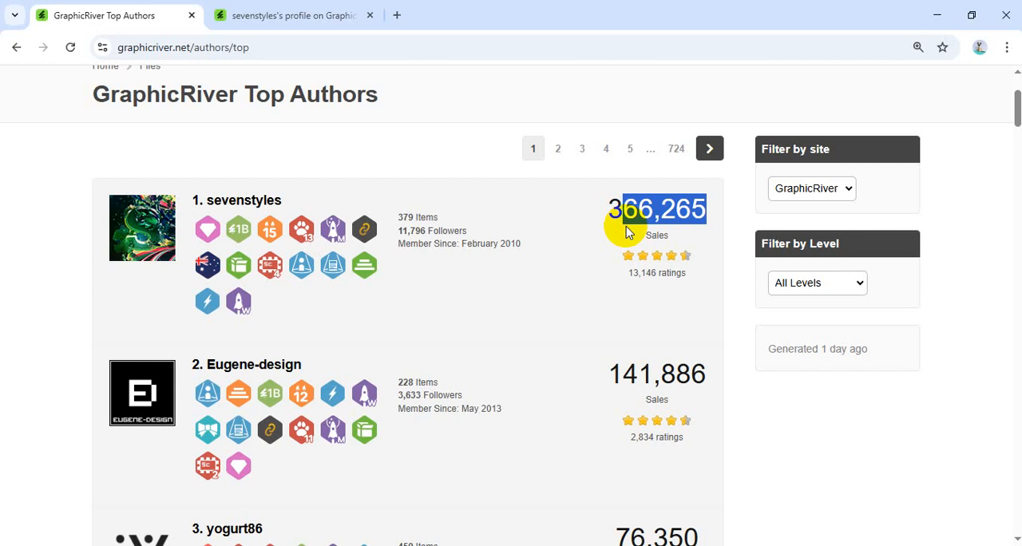
Compare the sales of the highest-ranked authors in the Top Authors list, from first to eighth place.
scroll(647, 304, down, 4)
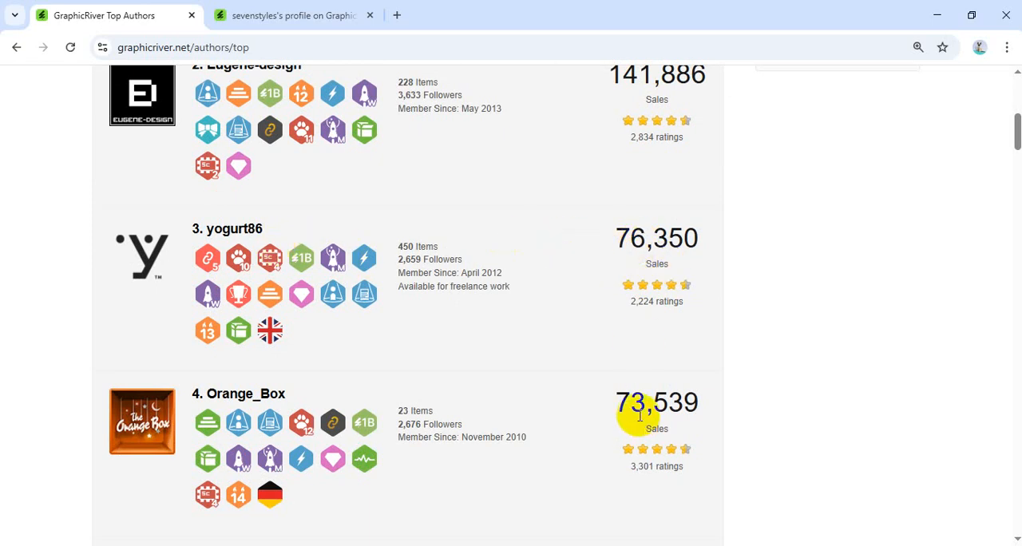
scroll(637, 336, down, 1)
scroll(637, 335, down, 1)
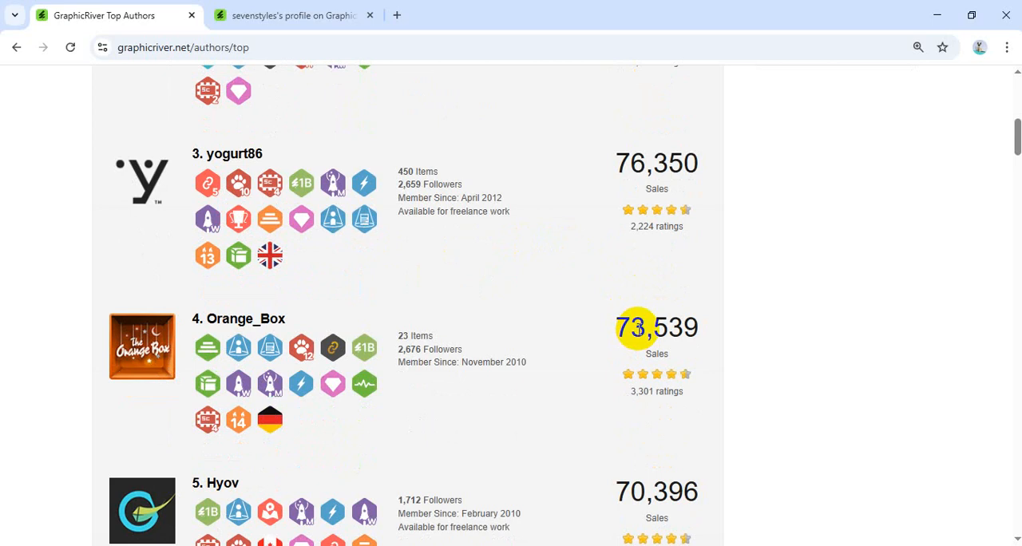
scroll(637, 327, down, 1)
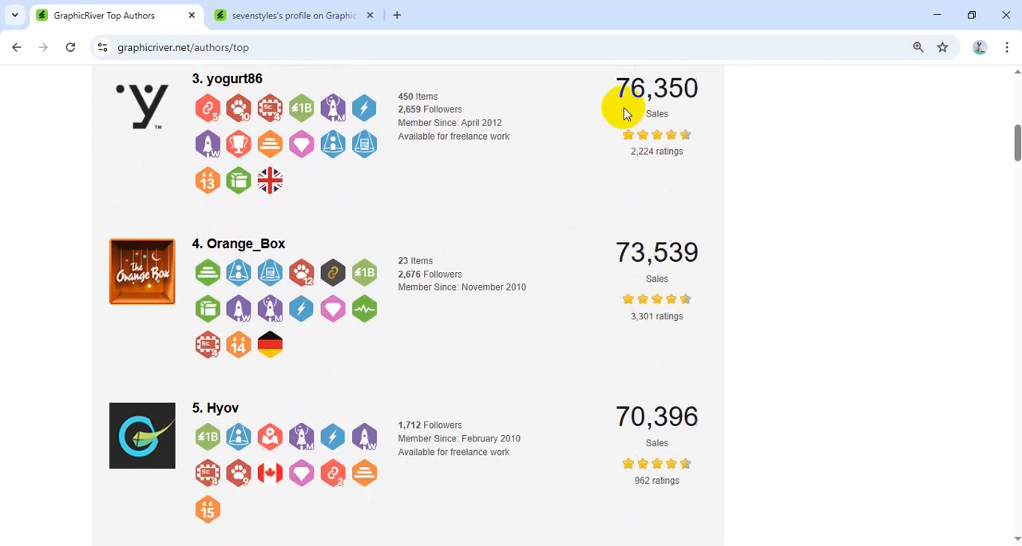
scroll(639, 276, down, 5)
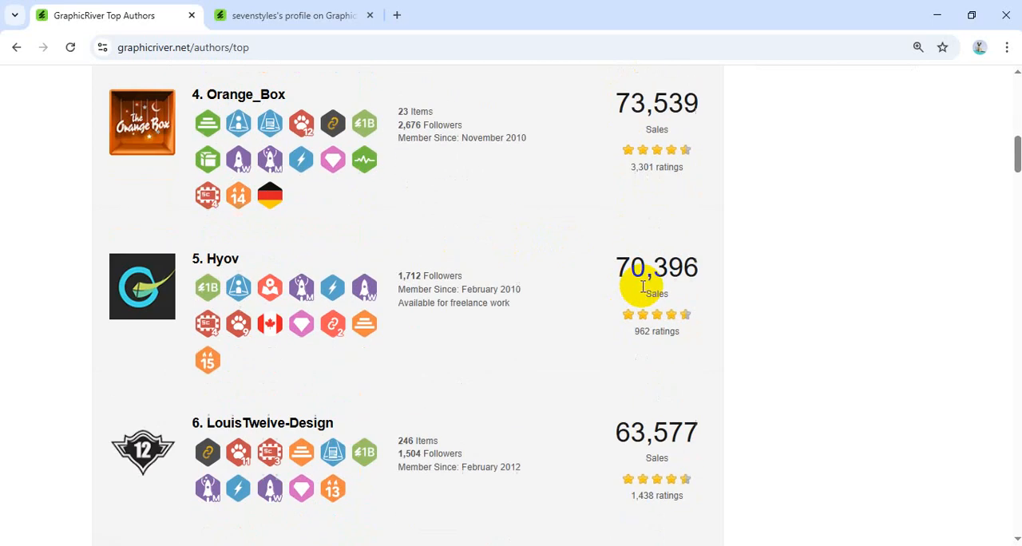
scroll(699, 364, up, 4)
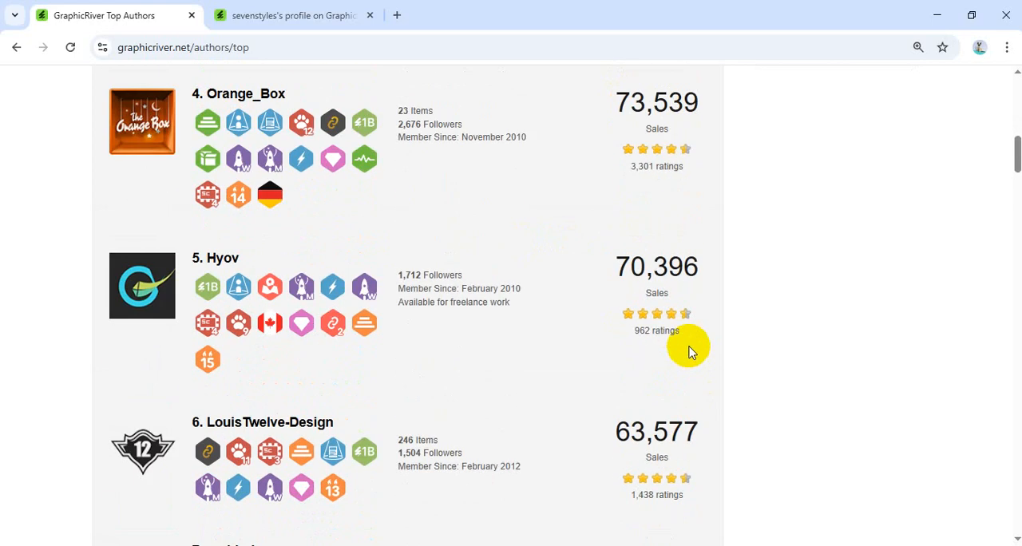
scroll(691, 352, down, 4)
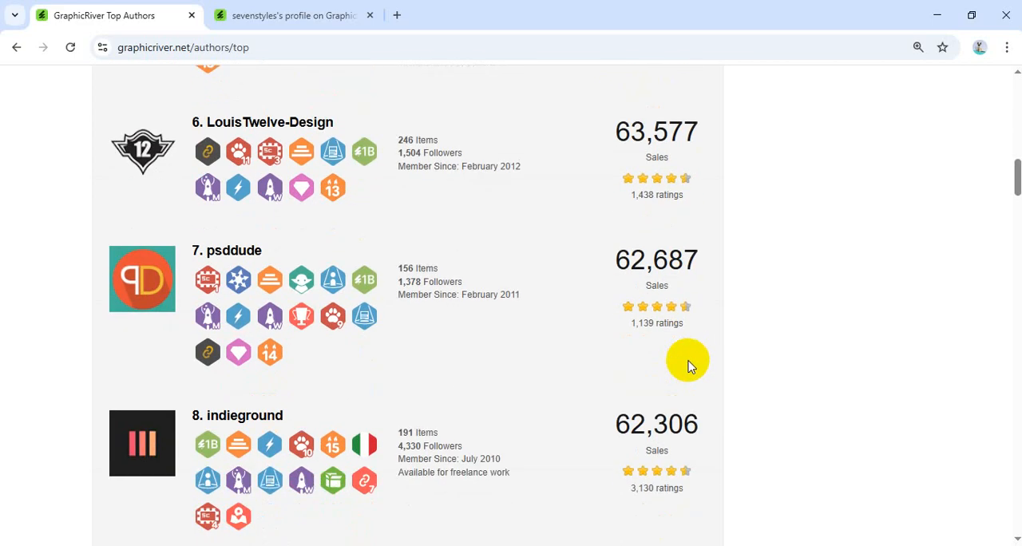
scroll(691, 363, up, 12)
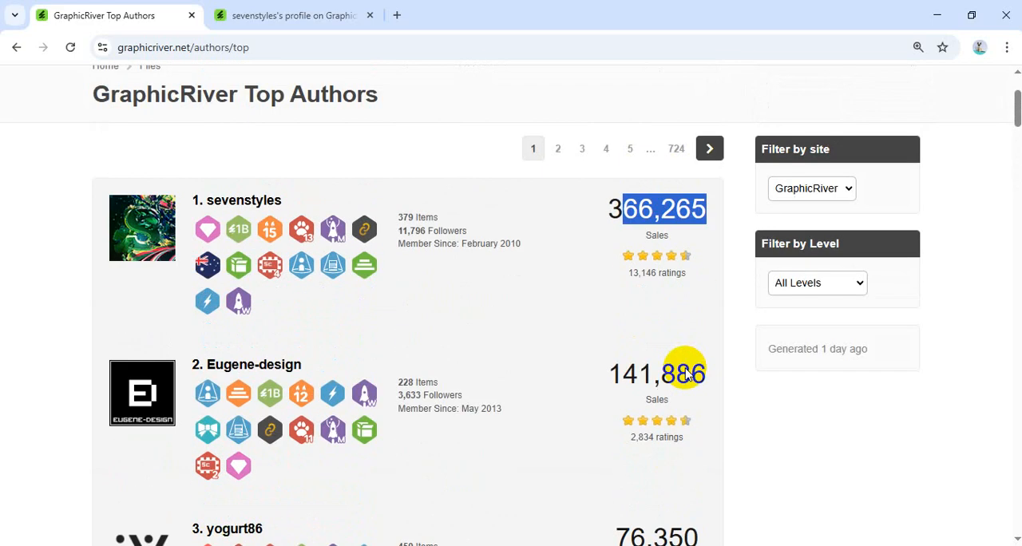
click(657, 234)
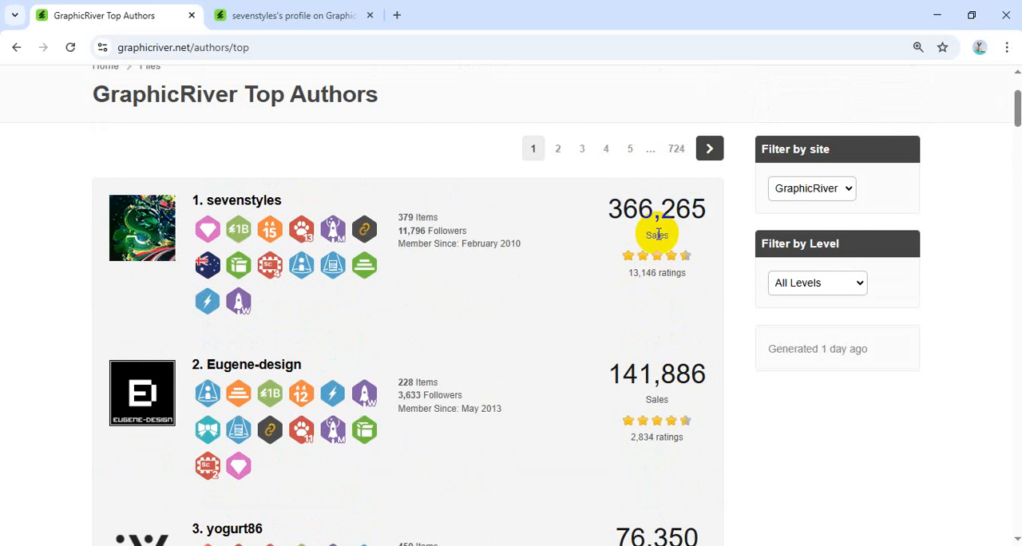
scroll(658, 391, down, 3)
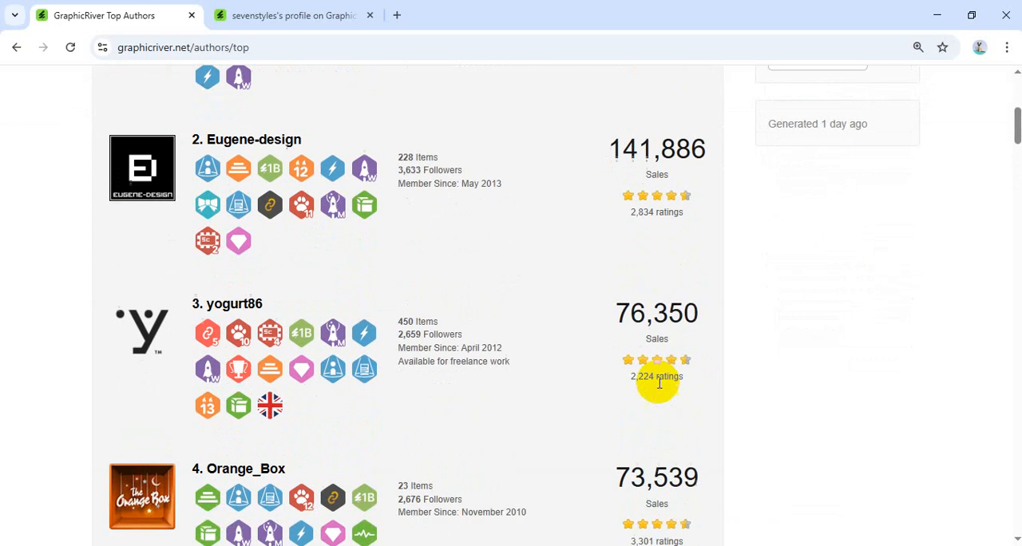
scroll(670, 320, up, 4)
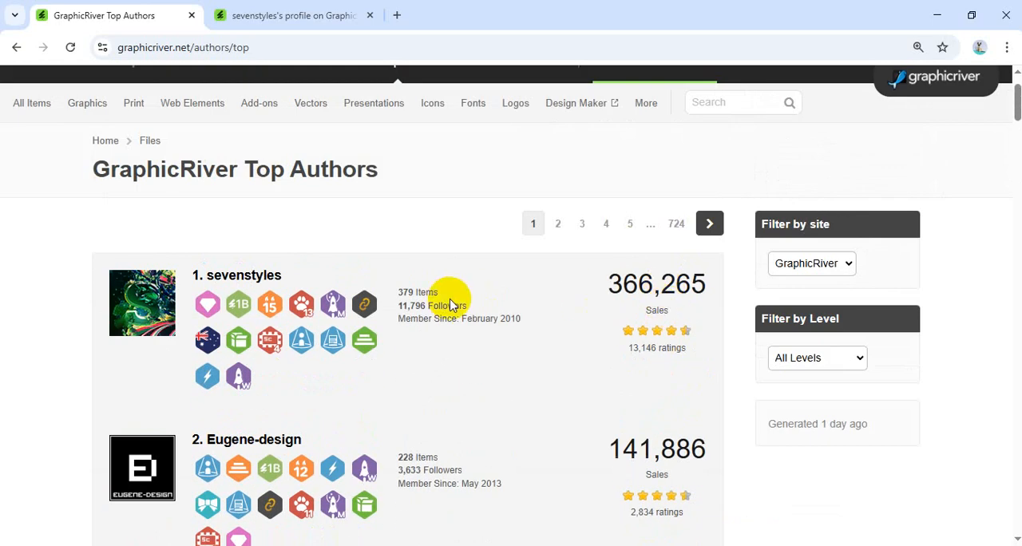
Open the first-ranked author's profile and its portfolio, and look through the sales and prices of the listed items.
click(241, 275)
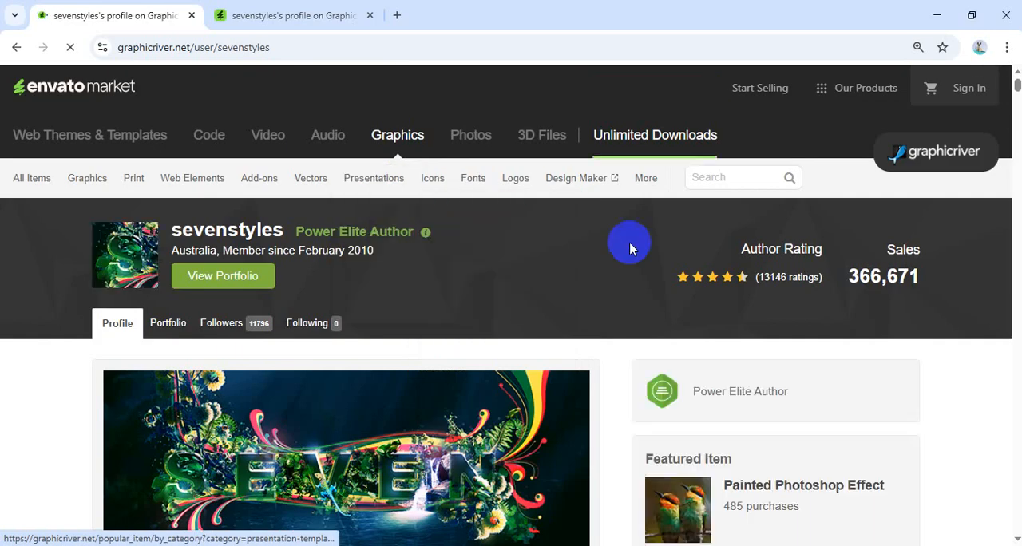
scroll(456, 313, down, 2)
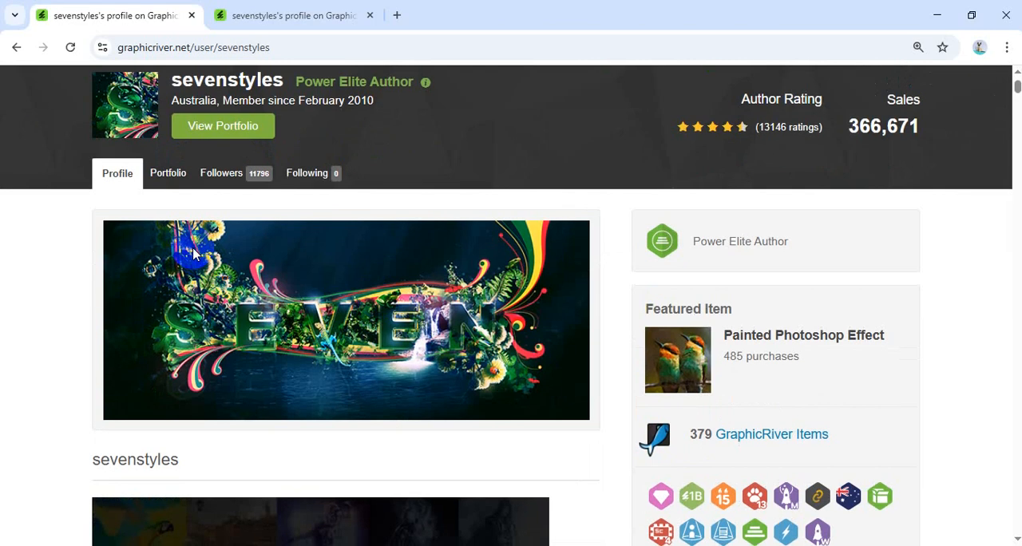
click(170, 183)
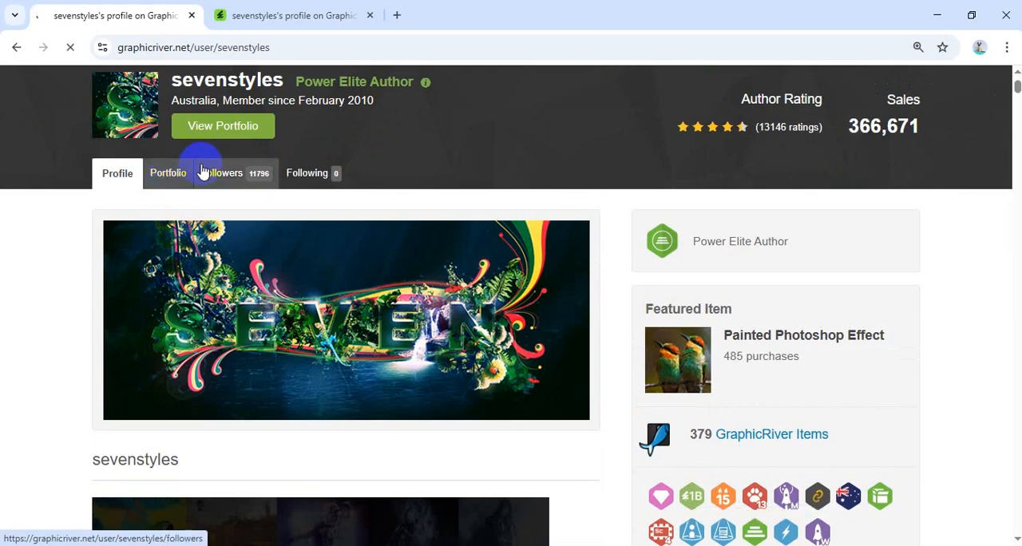
scroll(383, 264, down, 3)
scroll(399, 311, down, 3)
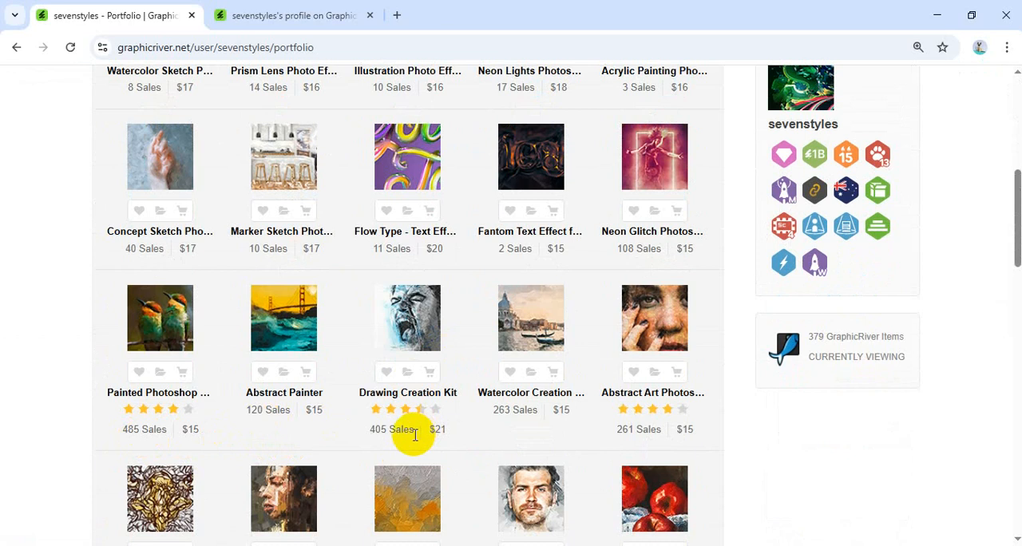
scroll(411, 433, down, 2)
scroll(414, 436, down, 2)
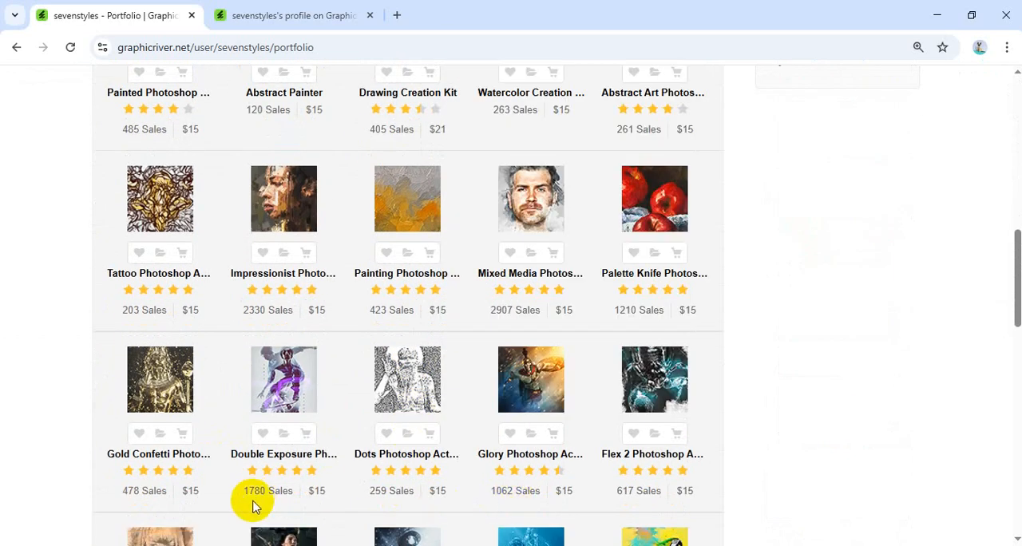
Preview the Dots and Double Exposure items, and open the Painting and Double Exposure Photoshop action pages in new tabs.
mouse_move(419, 384)
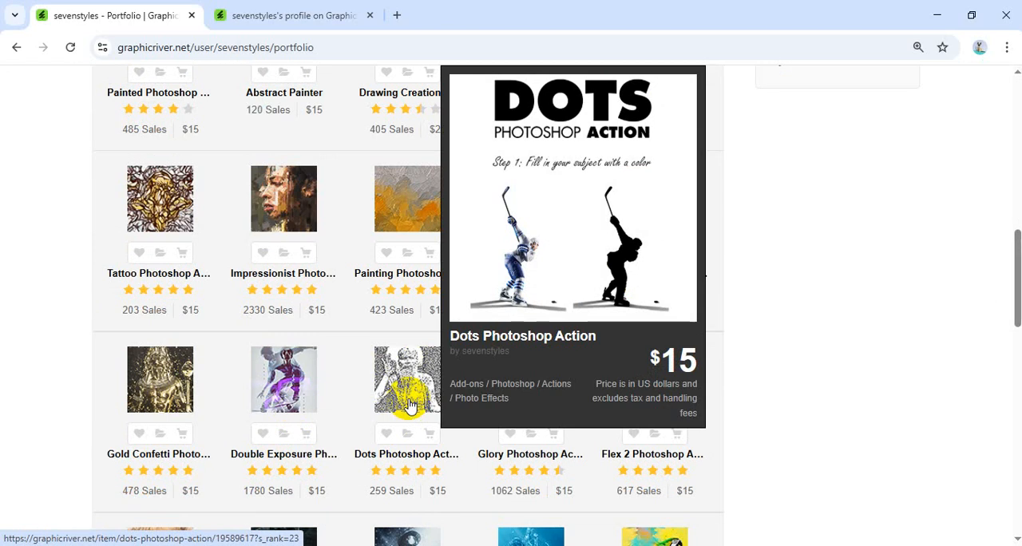
mouse_move(295, 405)
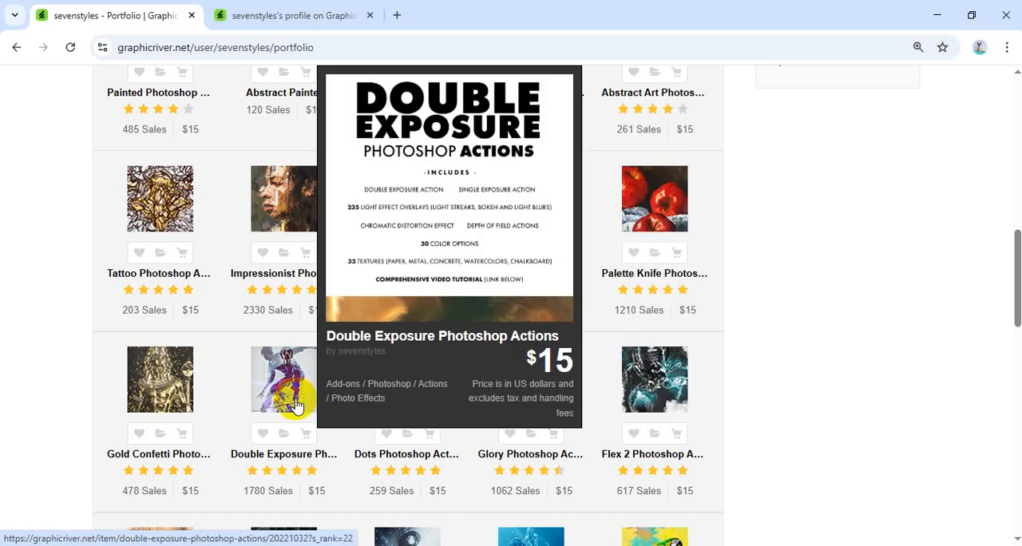
mouse_move(304, 212)
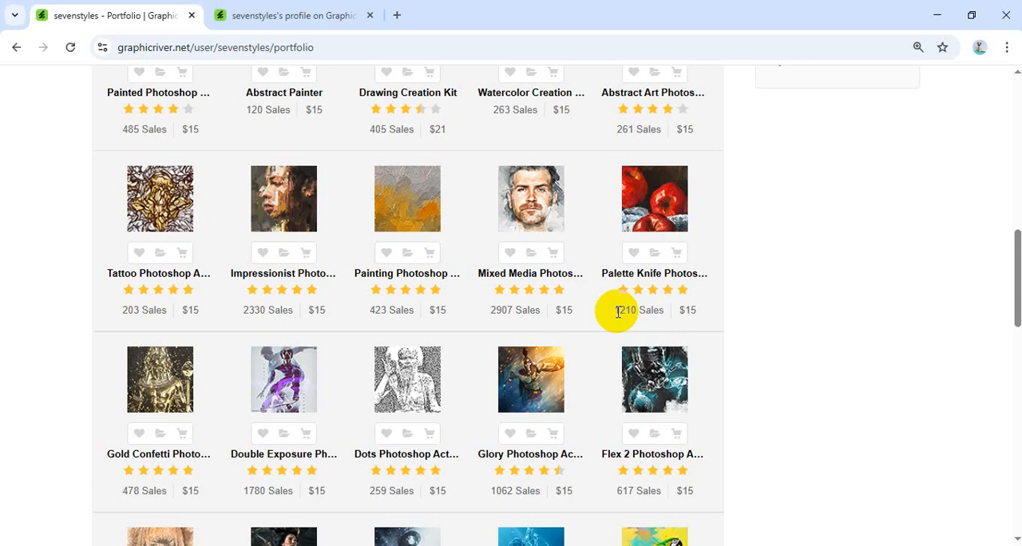
middle_click(403, 209)
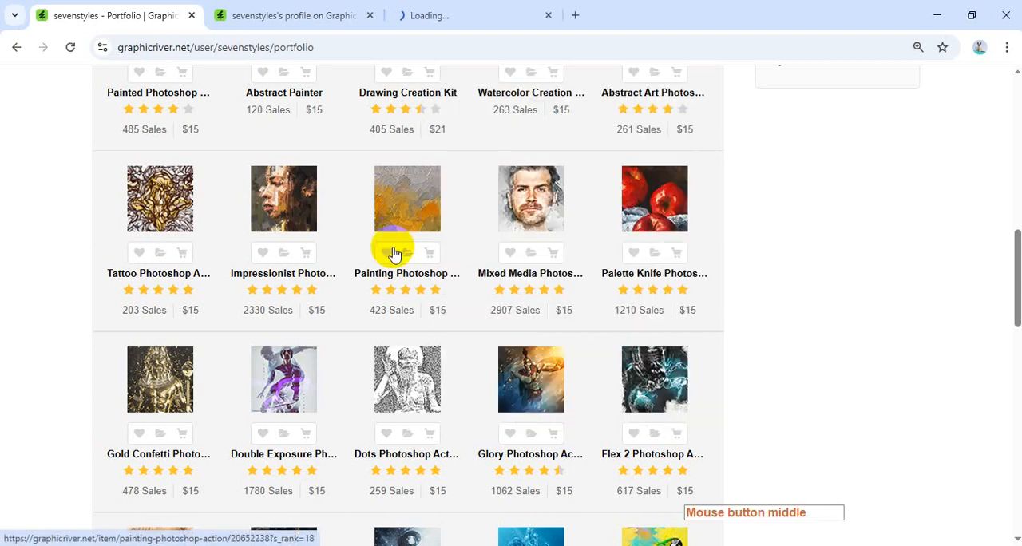
middle_click(283, 383)
Switch to the Painting Photoshop Action page and look over its sales and sample images.
click(447, 15)
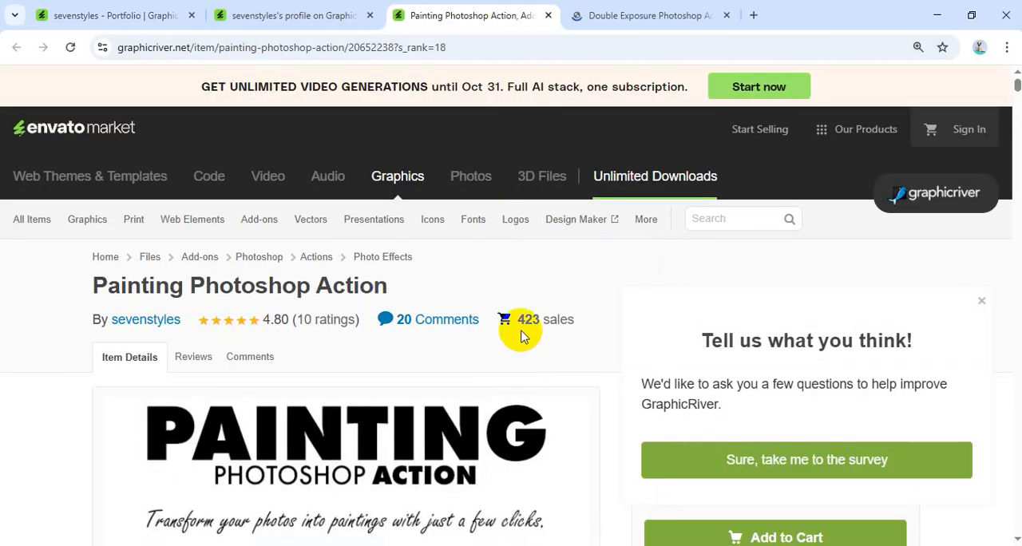
scroll(520, 338, down, 2)
scroll(519, 337, down, 2)
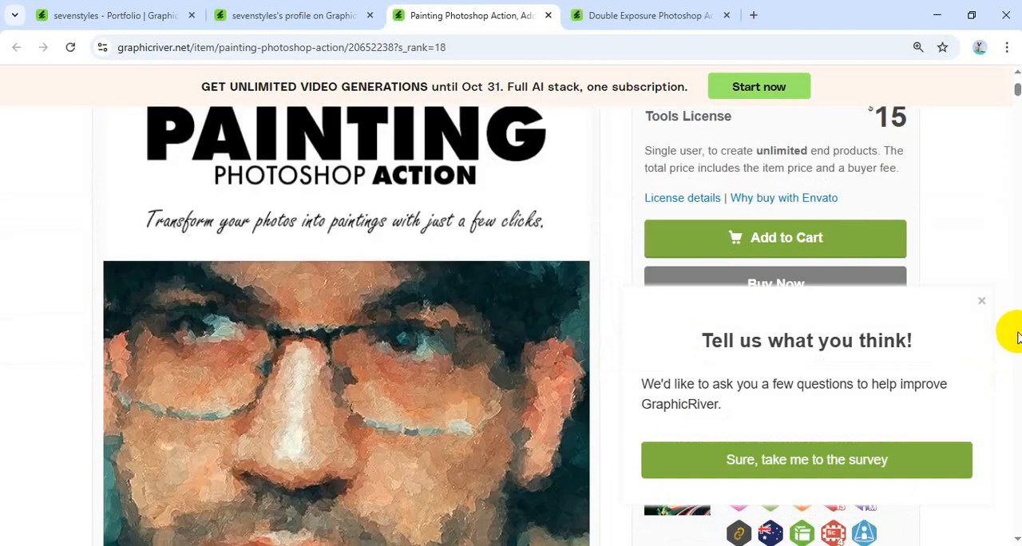
scroll(1013, 354, down, 2)
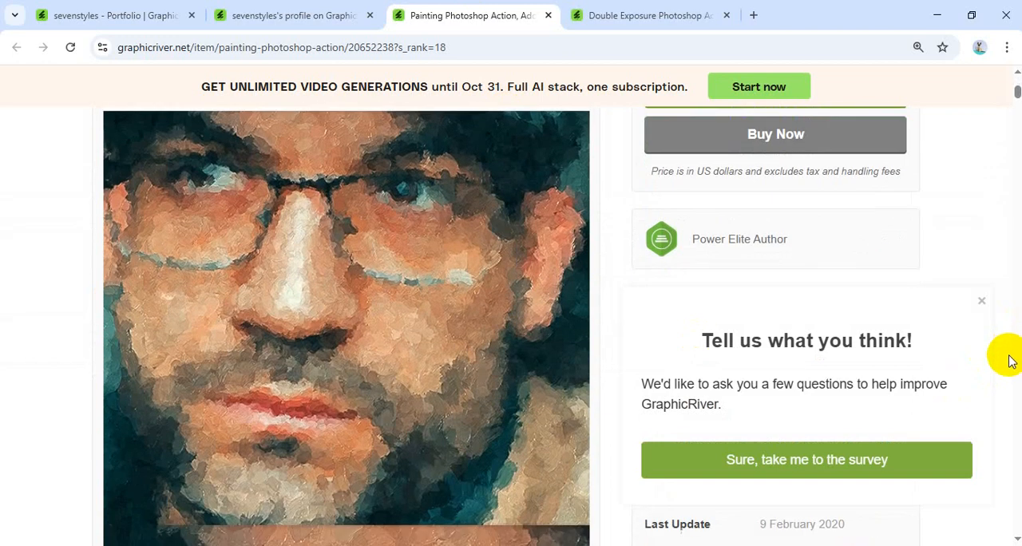
scroll(1010, 363, down, 15)
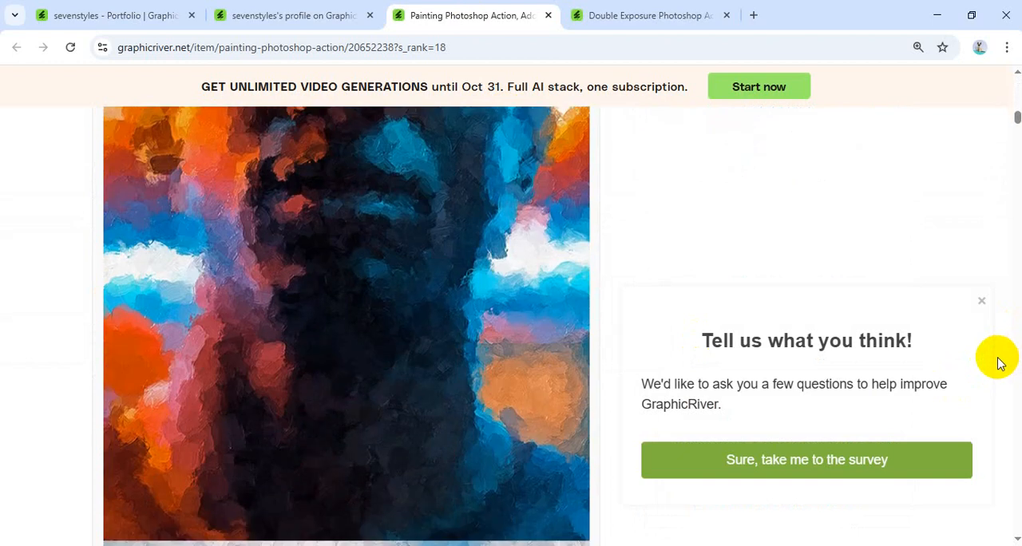
scroll(1005, 362, down, 3)
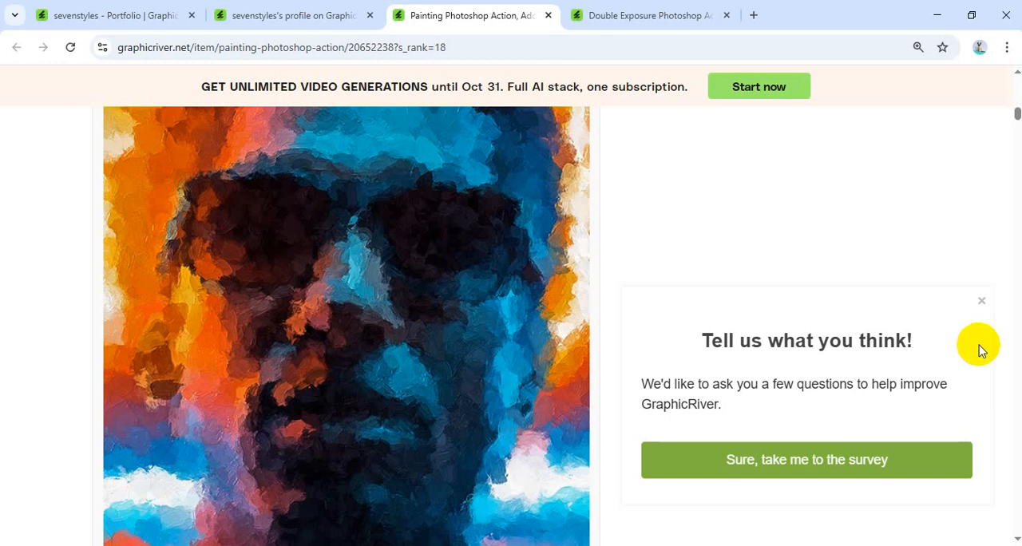
scroll(982, 351, up, 10)
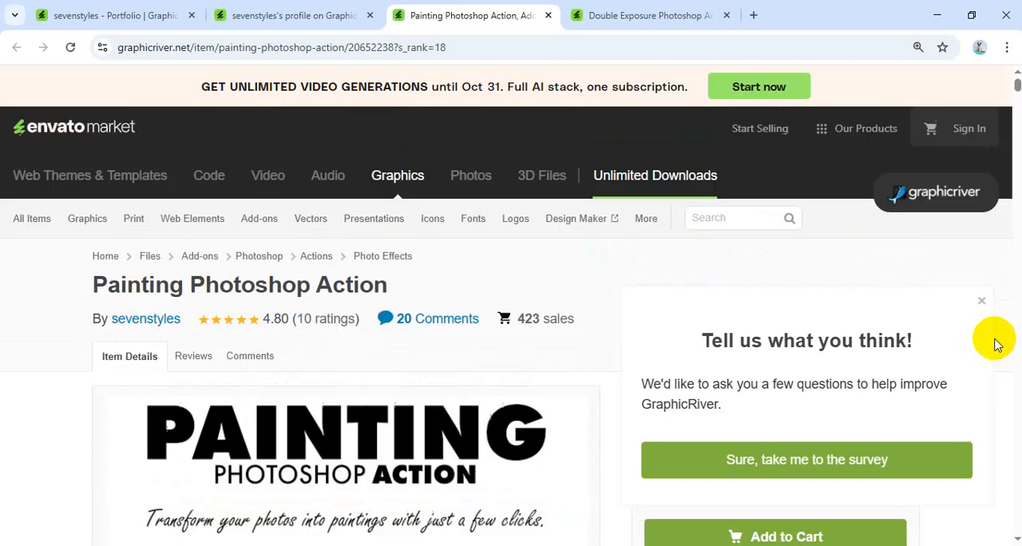
Dismiss the survey pop-up and examine the Painting Photoshop Action's price, included add-on files, compatibility and tags.
click(981, 302)
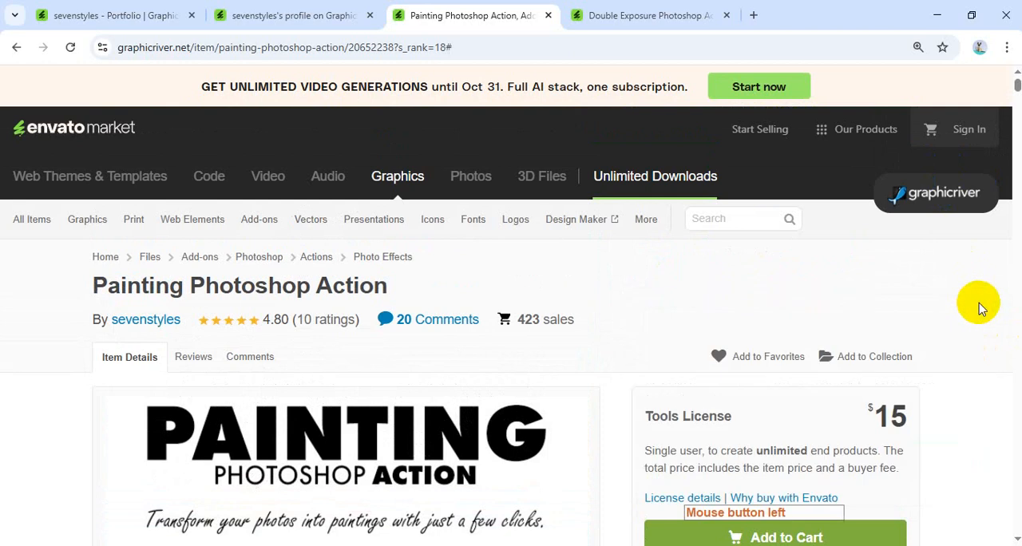
scroll(846, 271, down, 2)
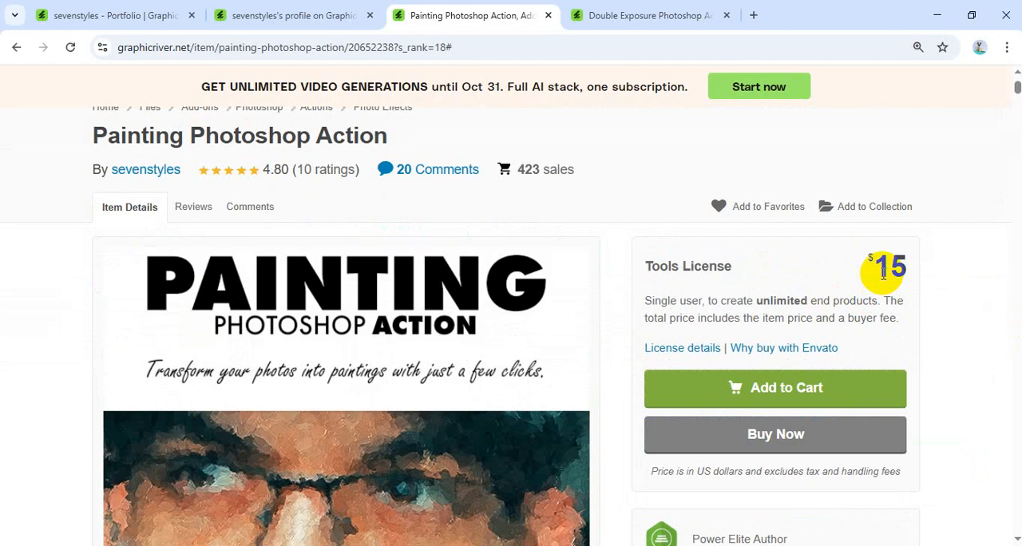
scroll(623, 300, down, 7)
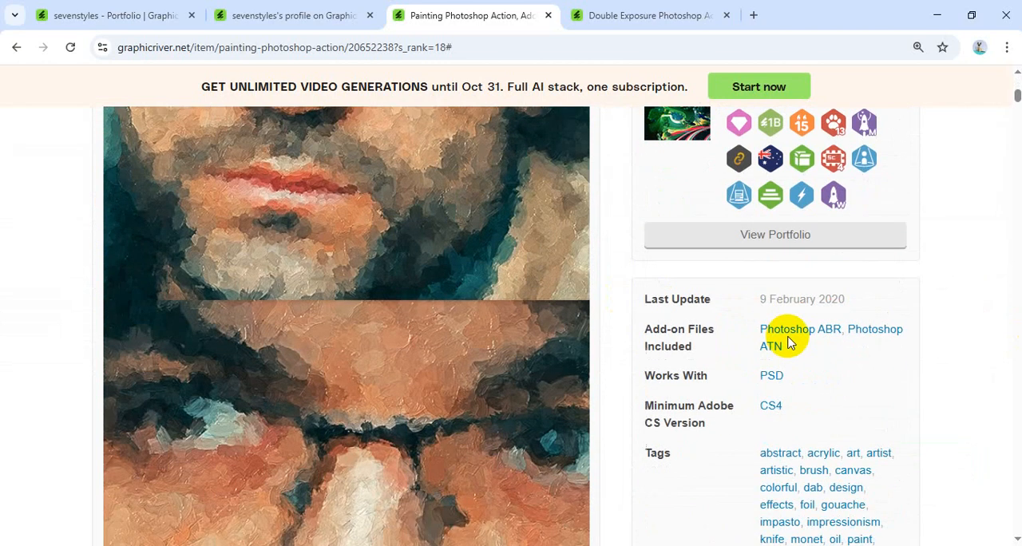
scroll(788, 342, down, 2)
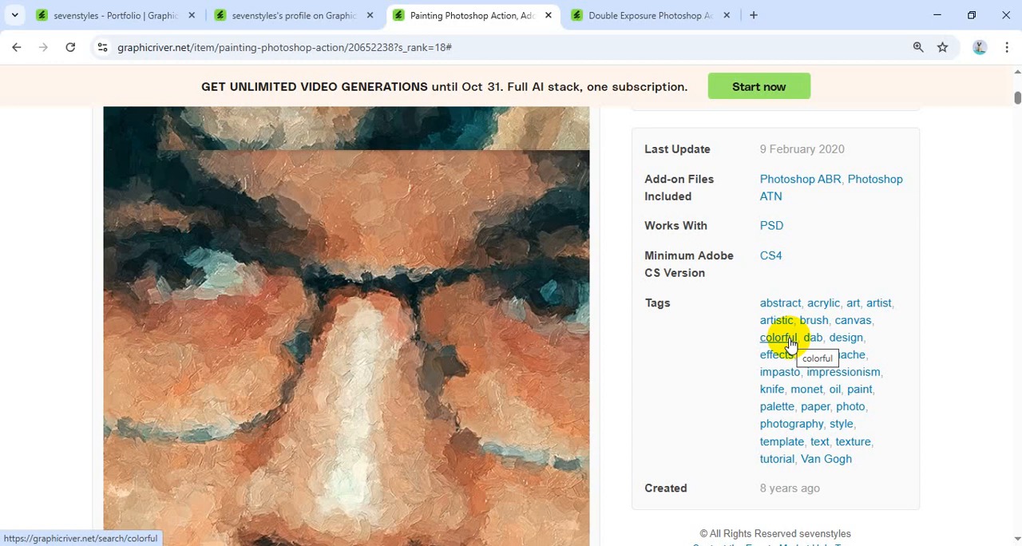
scroll(603, 355, down, 4)
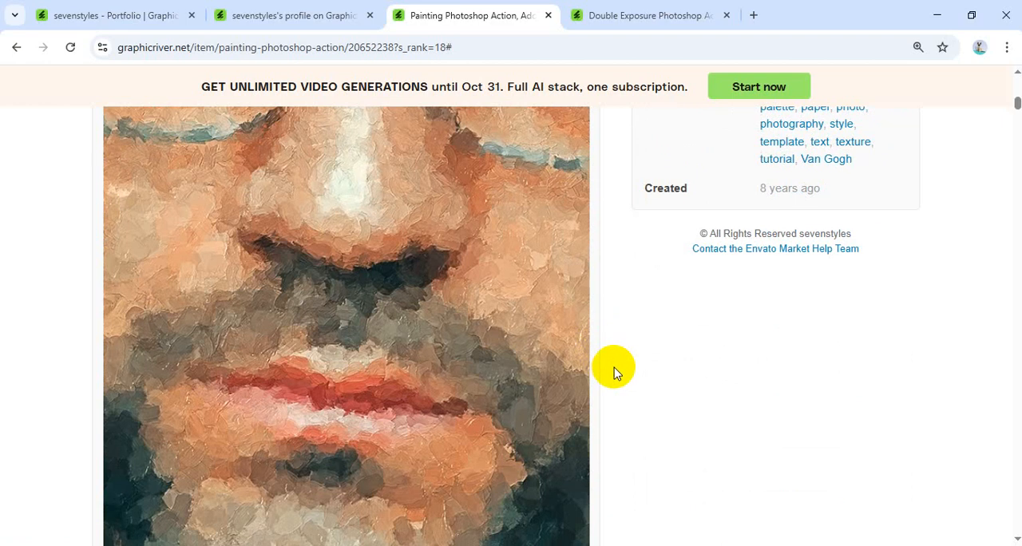
scroll(614, 372, up, 2)
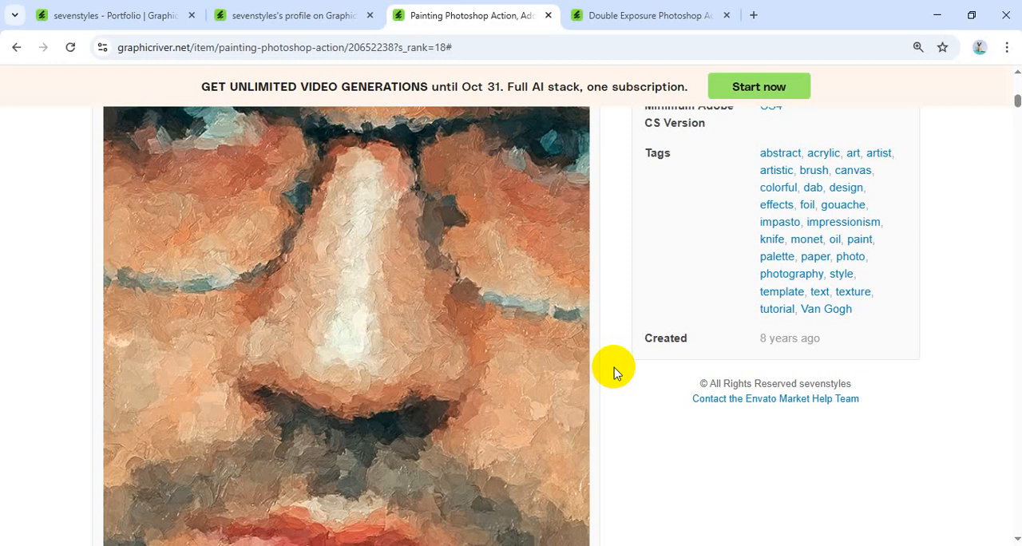
Switch to the Double Exposure Photoshop Actions page and examine its sales, preview images, included files and tags.
click(622, 15)
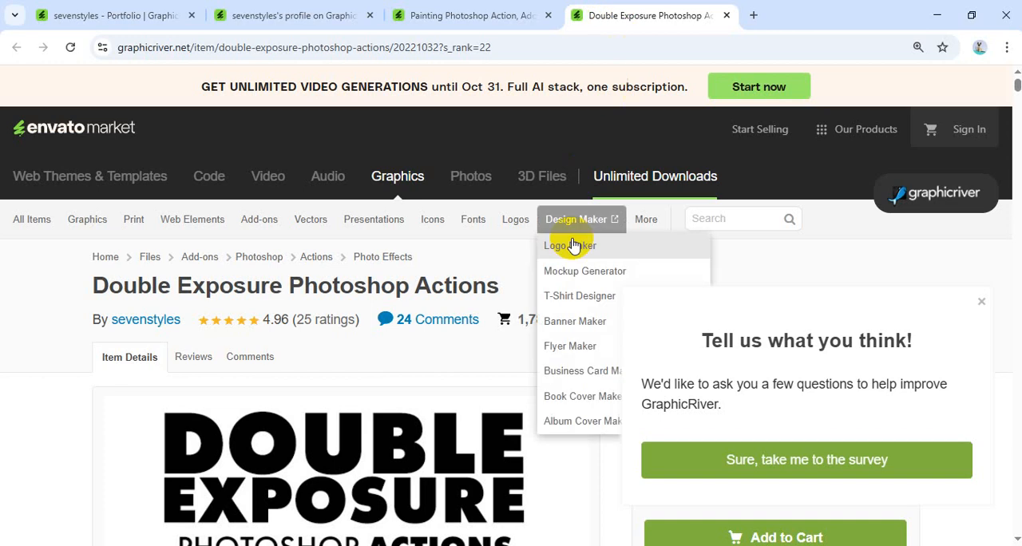
scroll(443, 272, down, 2)
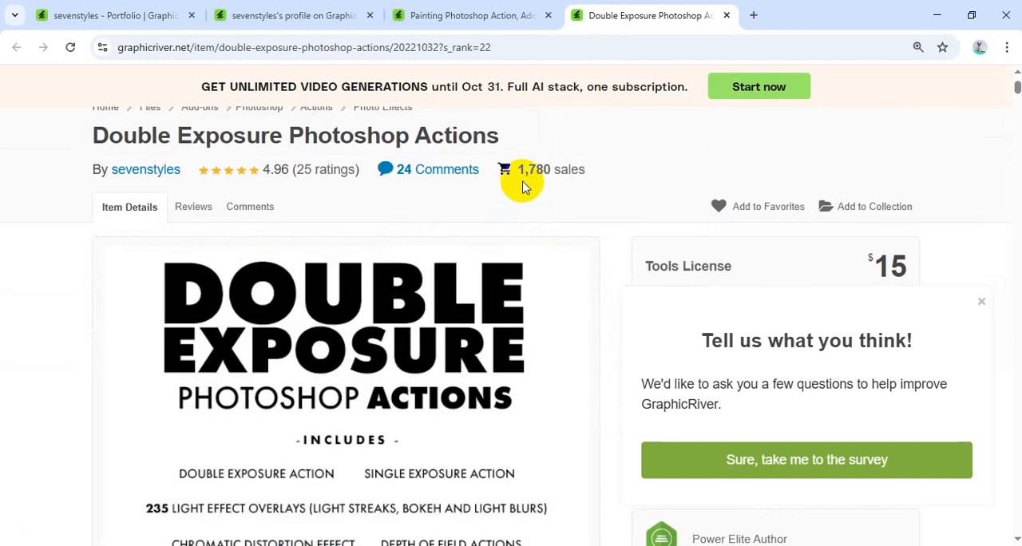
scroll(599, 211, down, 5)
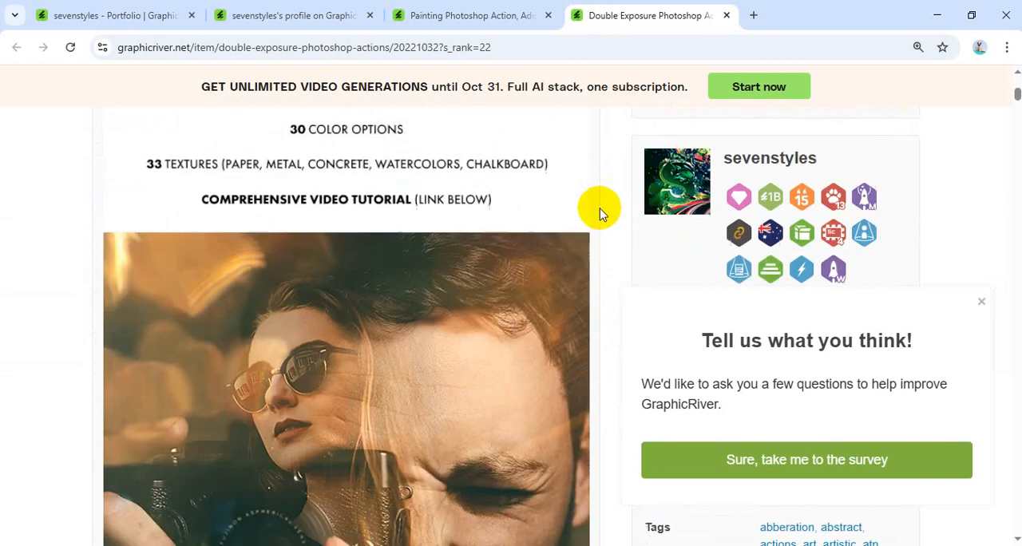
scroll(600, 212, down, 3)
scroll(463, 201, down, 1)
scroll(882, 272, down, 2)
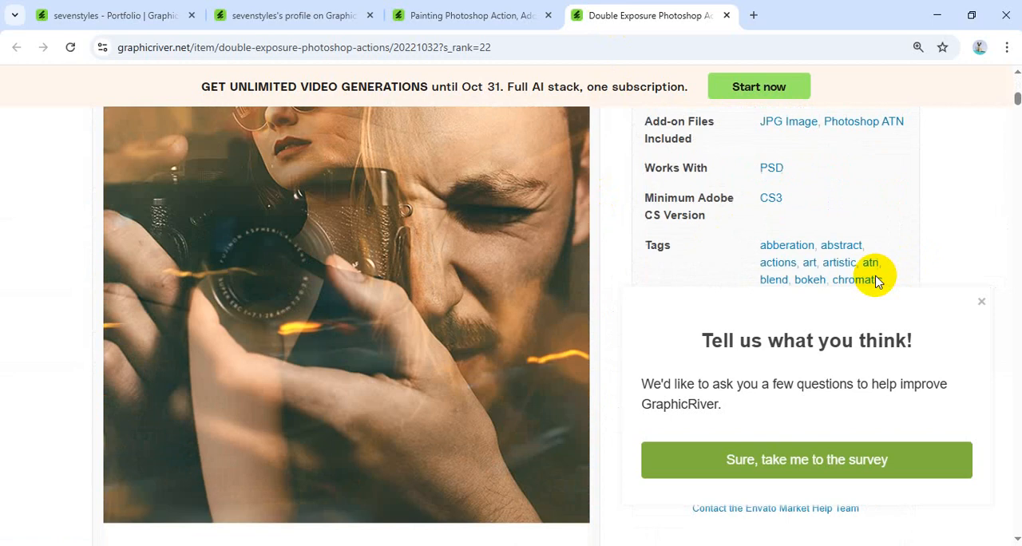
Look through the before-and-after sample images on the Double Exposure Photoshop Actions page, including the chromatic distortion example.
scroll(870, 275, down, 10)
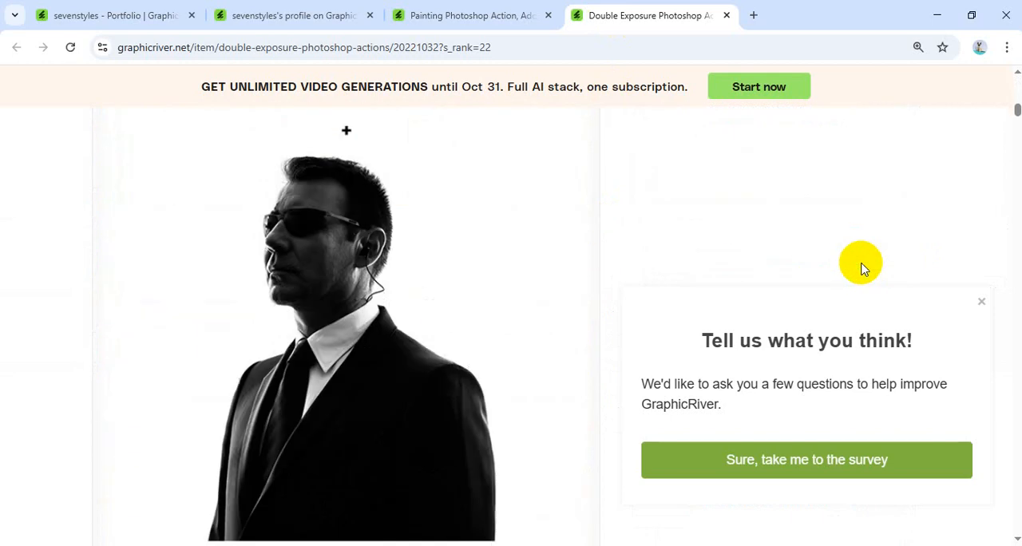
scroll(862, 269, down, 8)
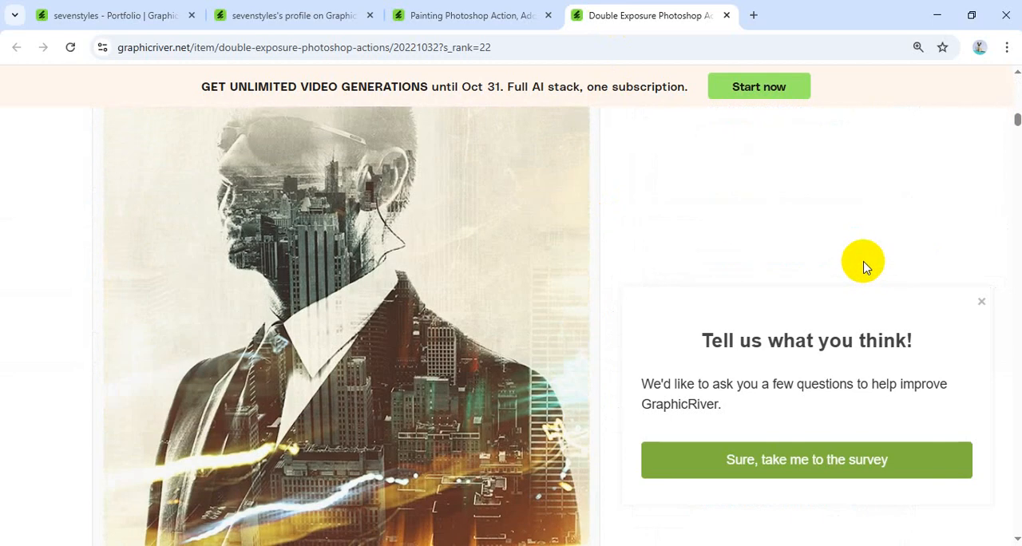
scroll(862, 267, down, 10)
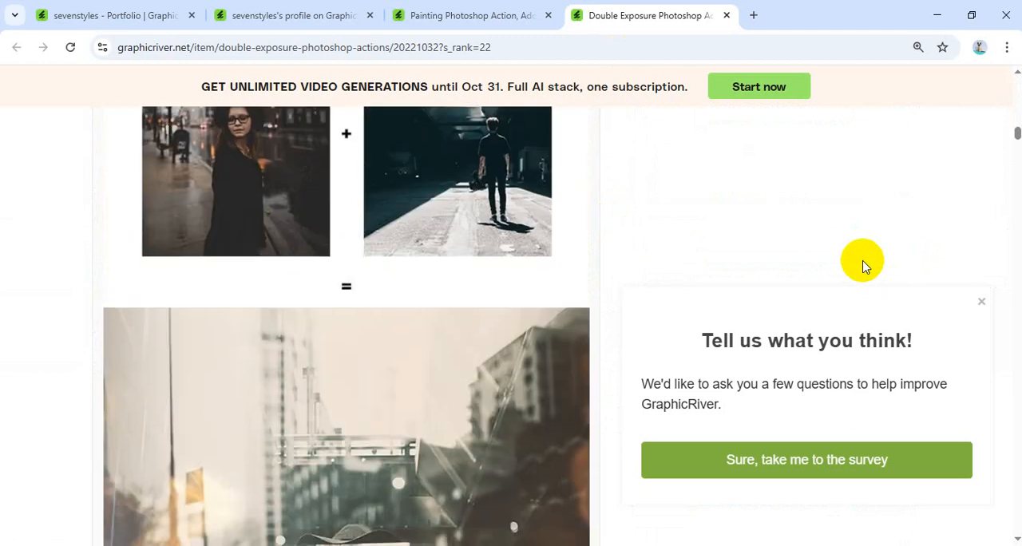
scroll(862, 268, down, 10)
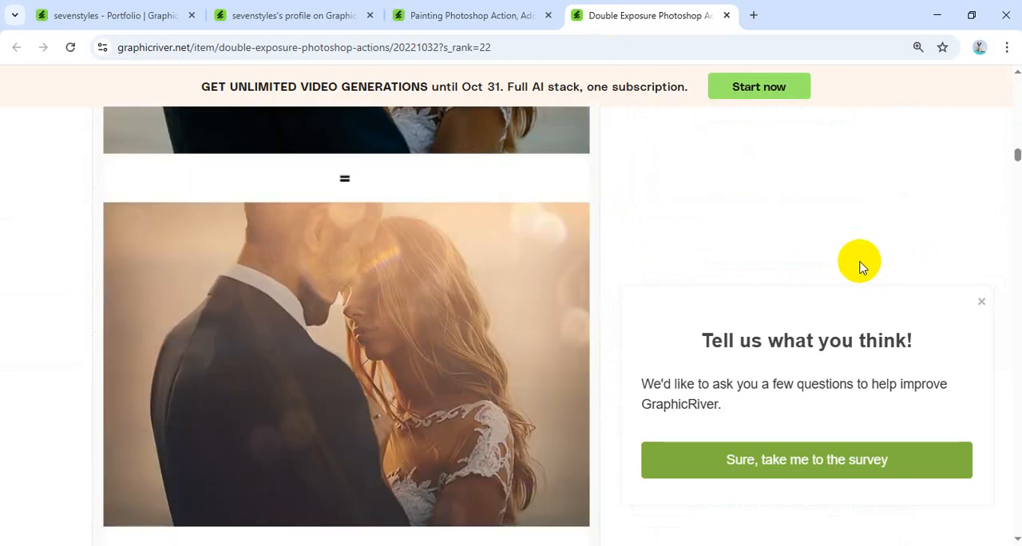
scroll(859, 268, down, 10)
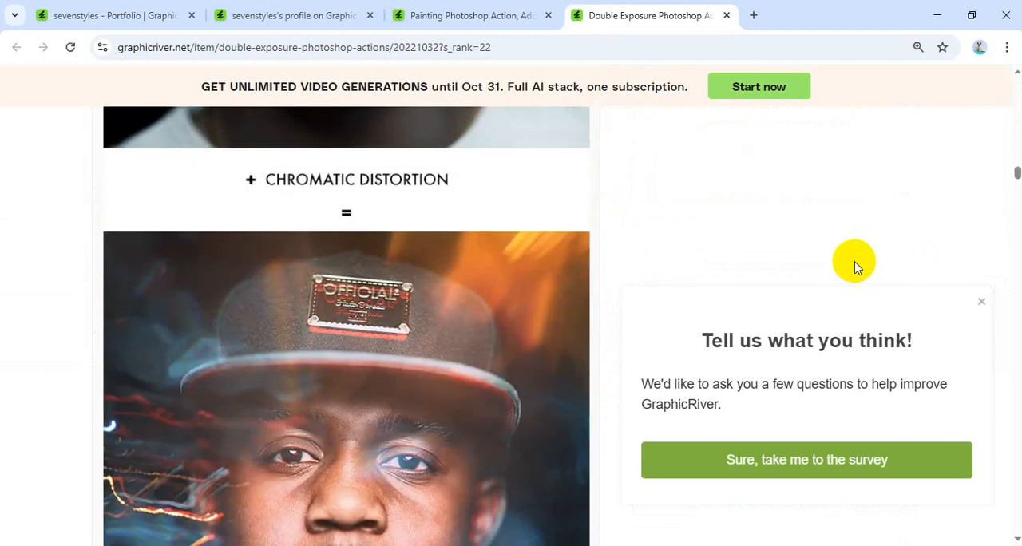
Dismiss the survey pop-up and review the Double Exposure item's included add-on files, compatibility and tags.
click(983, 302)
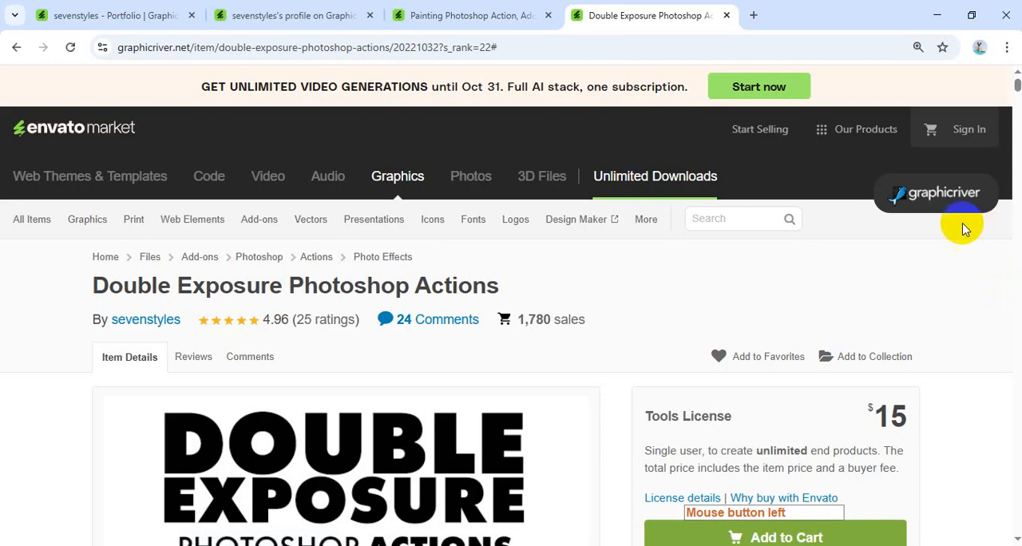
scroll(869, 247, down, 8)
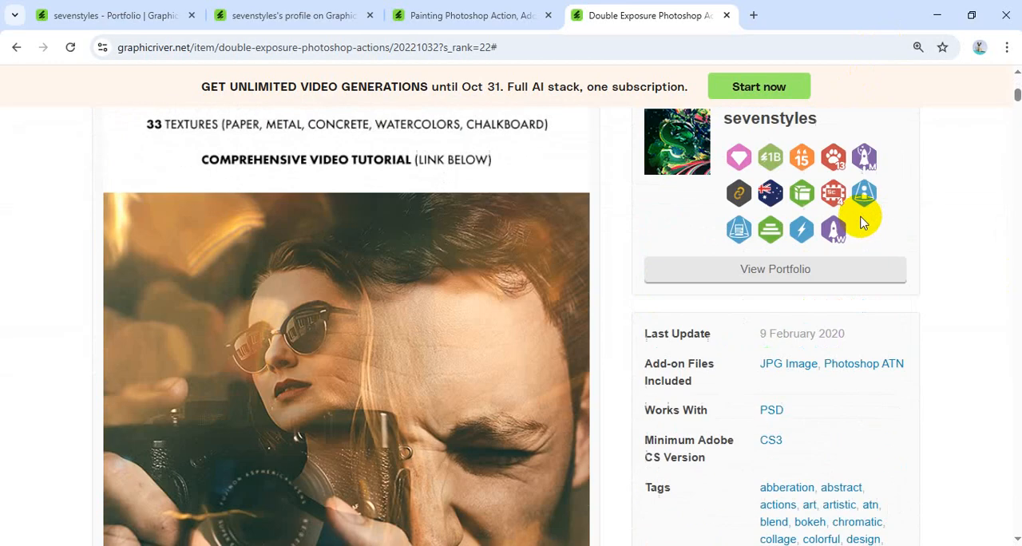
scroll(862, 222, down, 1)
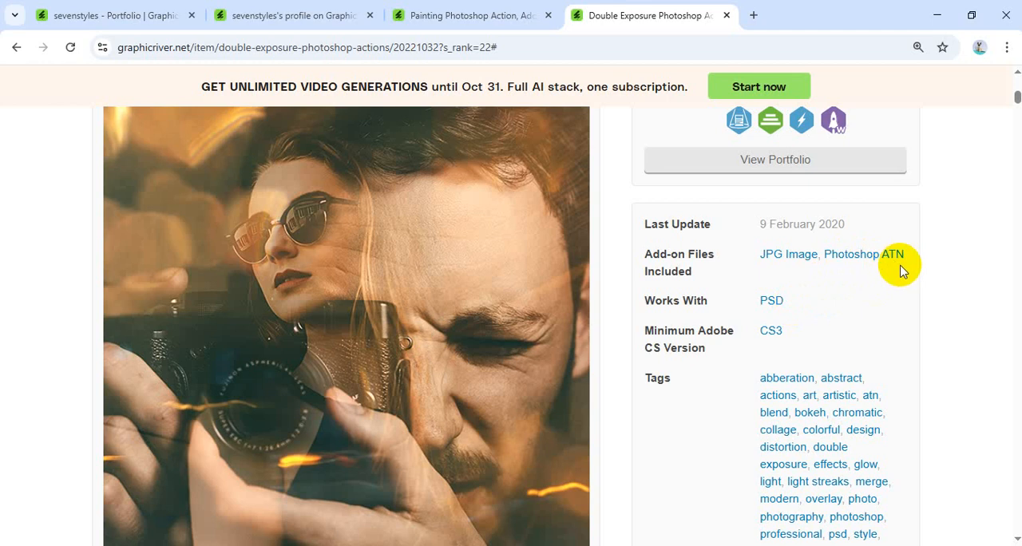
Minimize the browser and Photoshop, check the file type of the ppppp action file on the desktop in its properties, and close them.
click(938, 15)
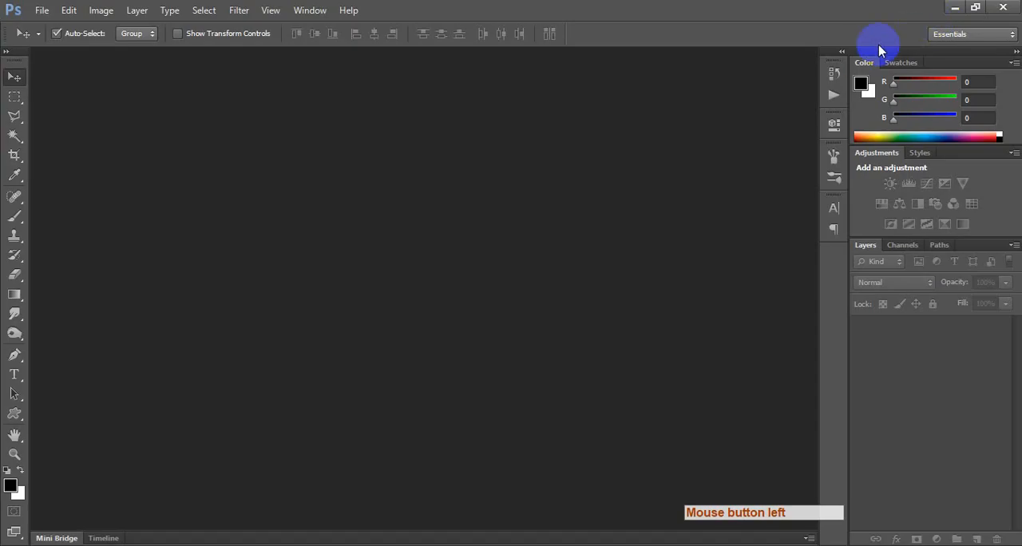
click(948, 10)
drag(483, 36, 432, 112)
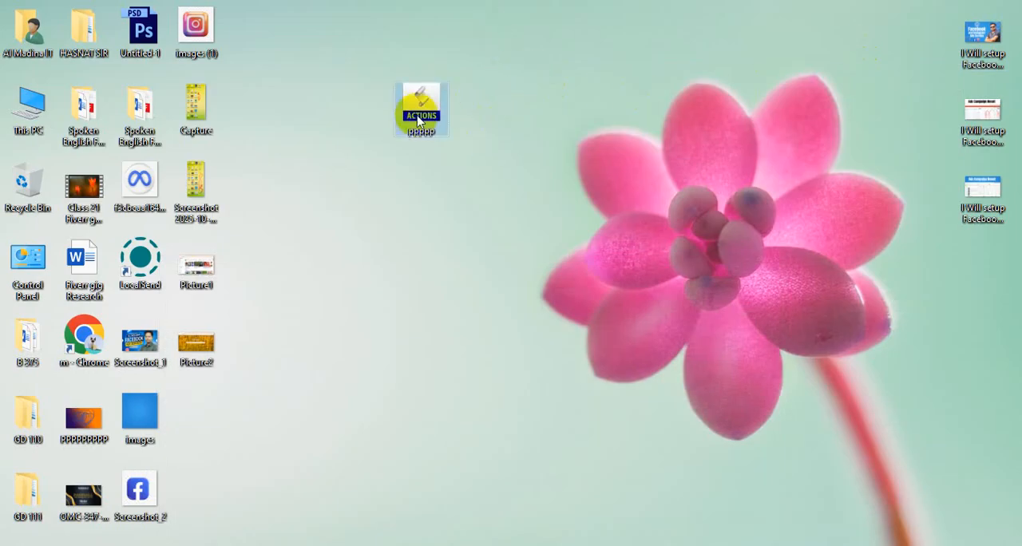
right_click(432, 110)
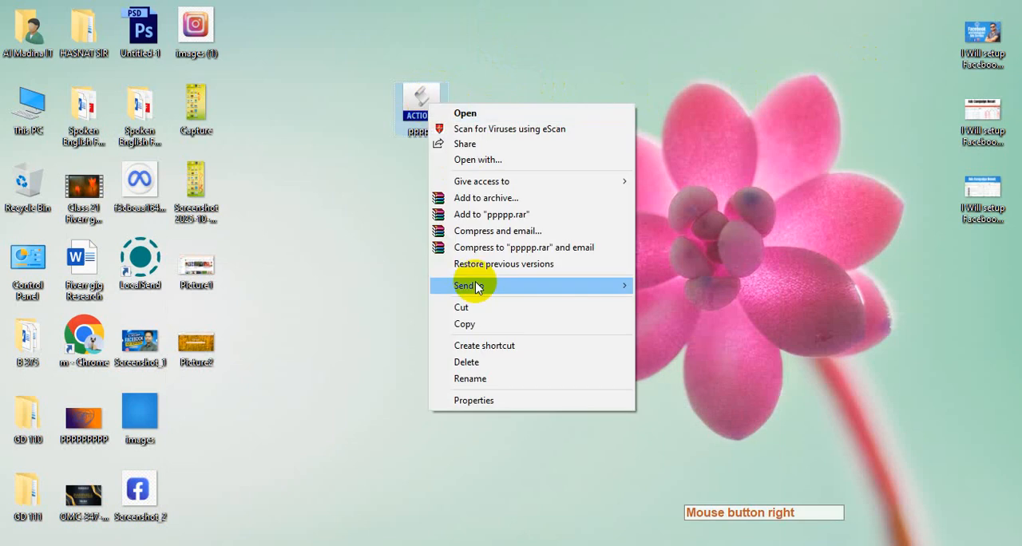
click(495, 399)
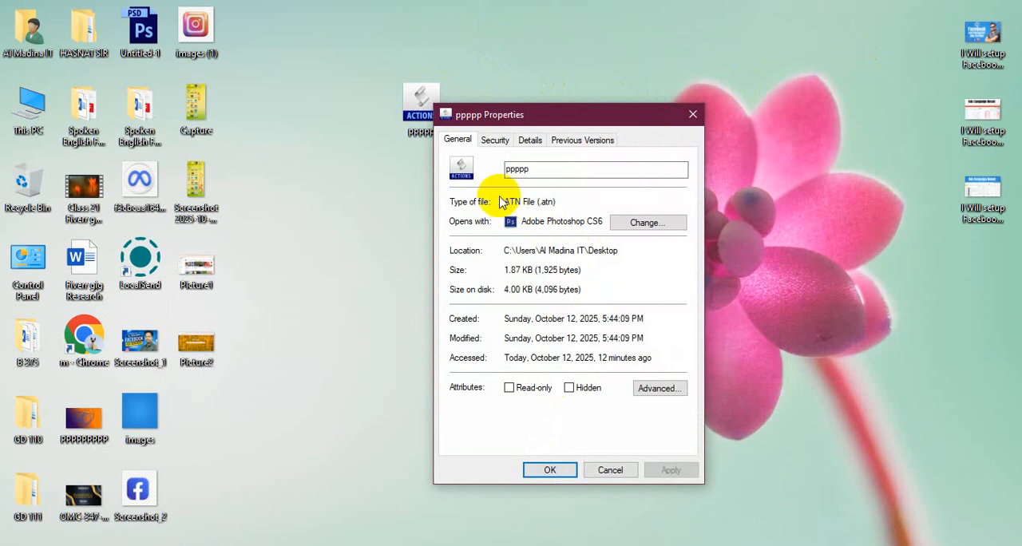
click(694, 114)
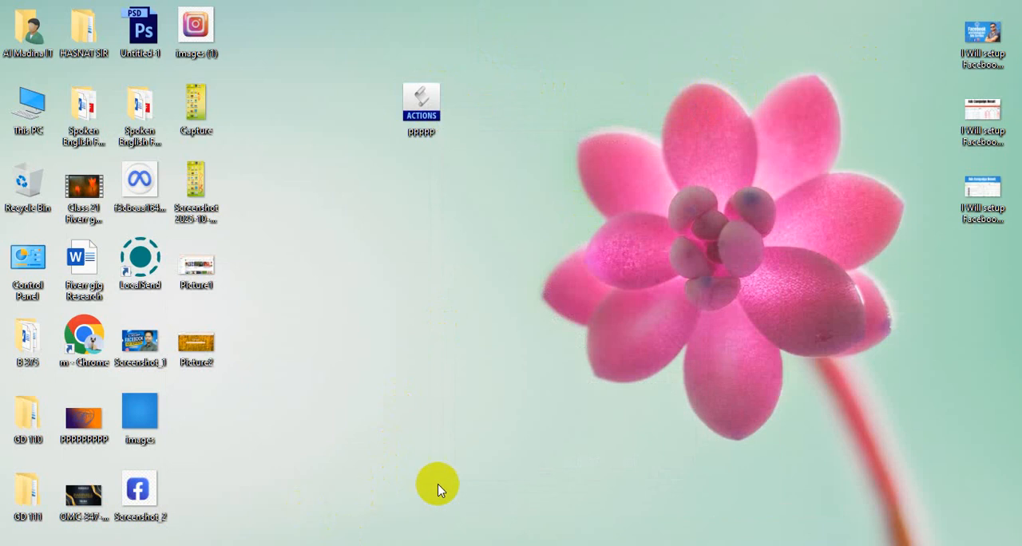
Return to the browser and compare the Painting Photoshop Action's price and license with the Double Exposure page's tags and author details.
click(559, 545)
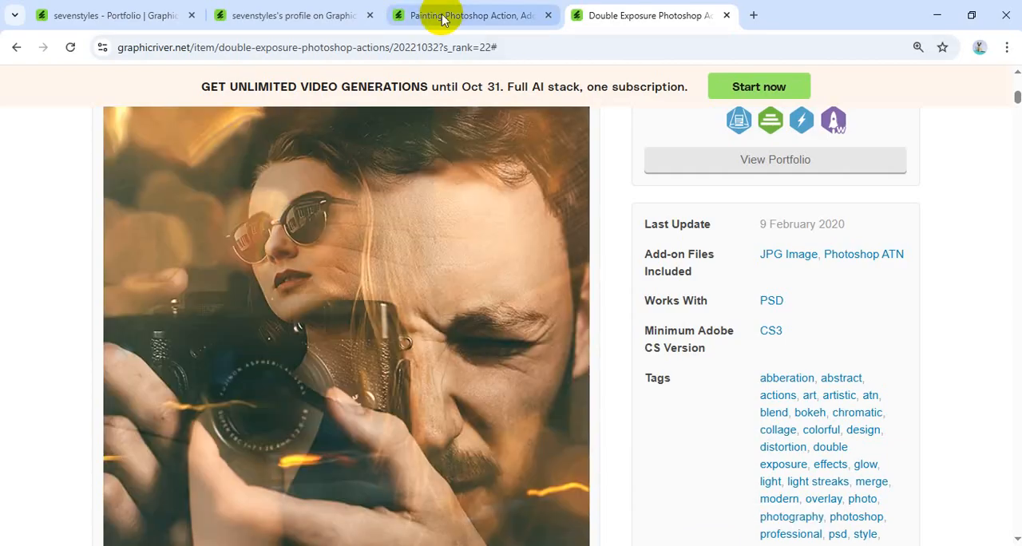
click(418, 13)
scroll(449, 232, up, 9)
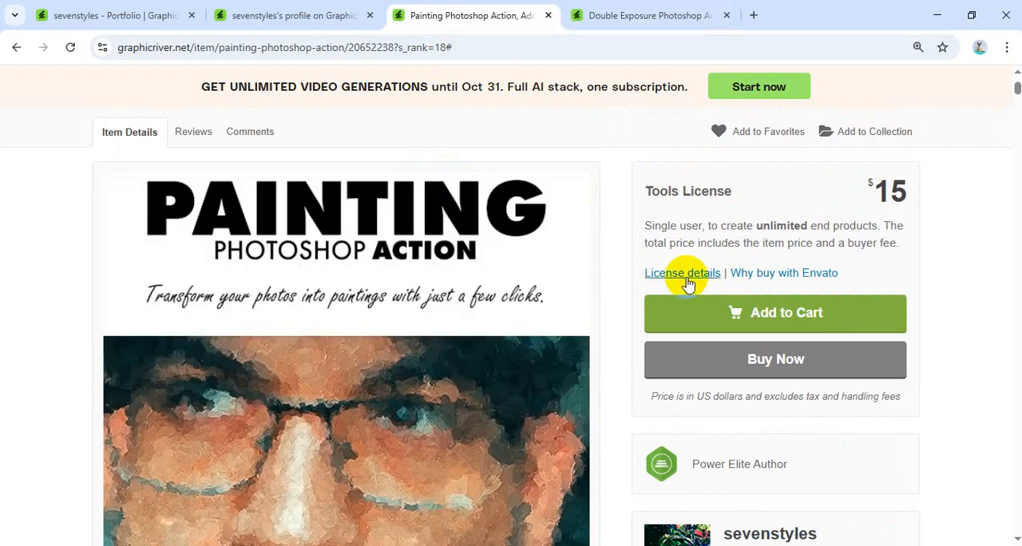
click(615, 15)
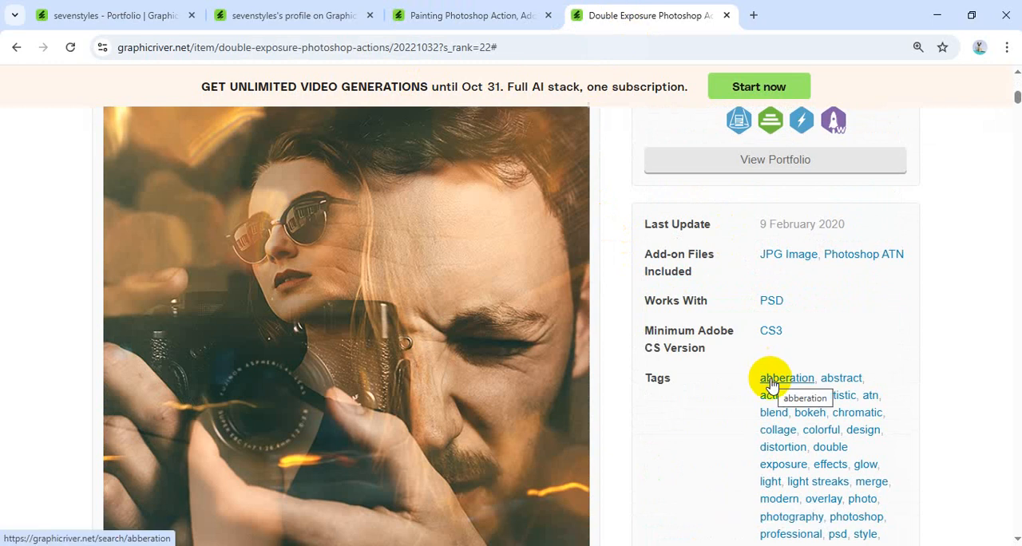
scroll(690, 367, up, 3)
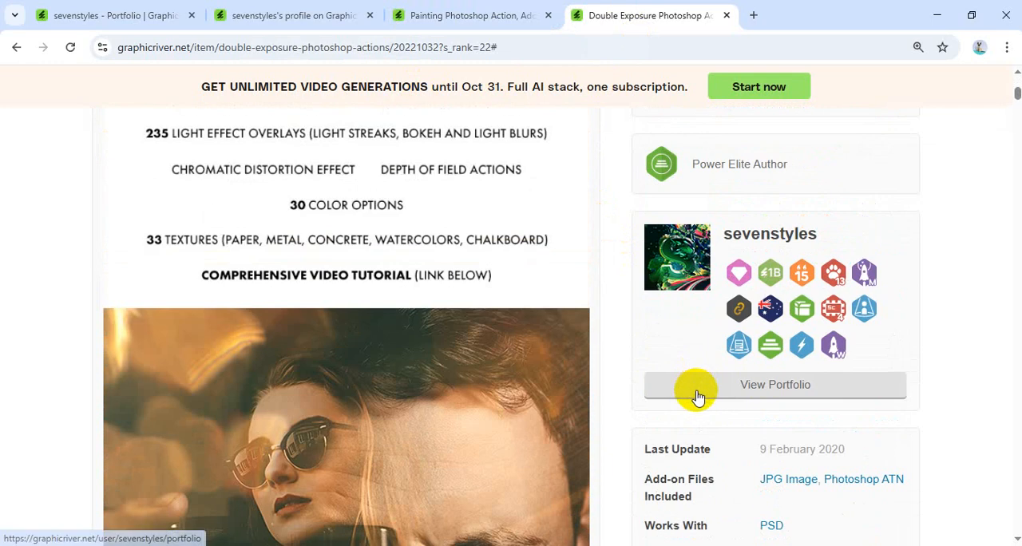
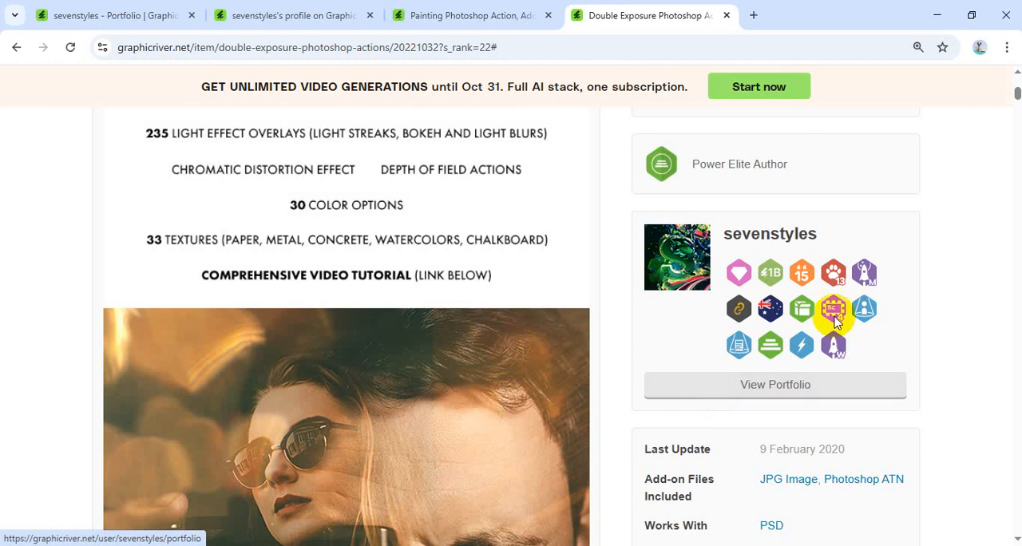
Close the browser, check the empty Photoshop workspace and return to the desktop.
click(1004, 16)
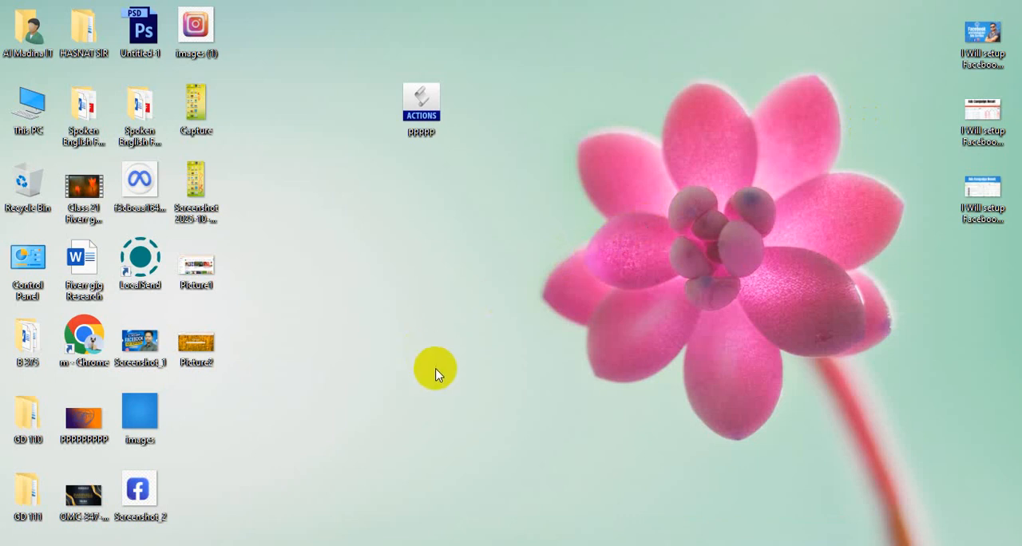
click(444, 545)
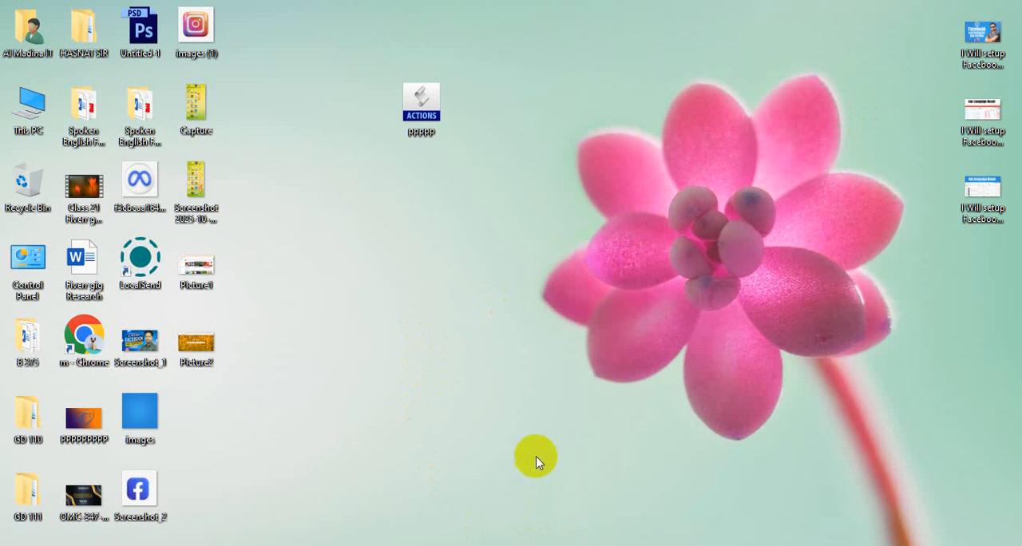
click(347, 533)
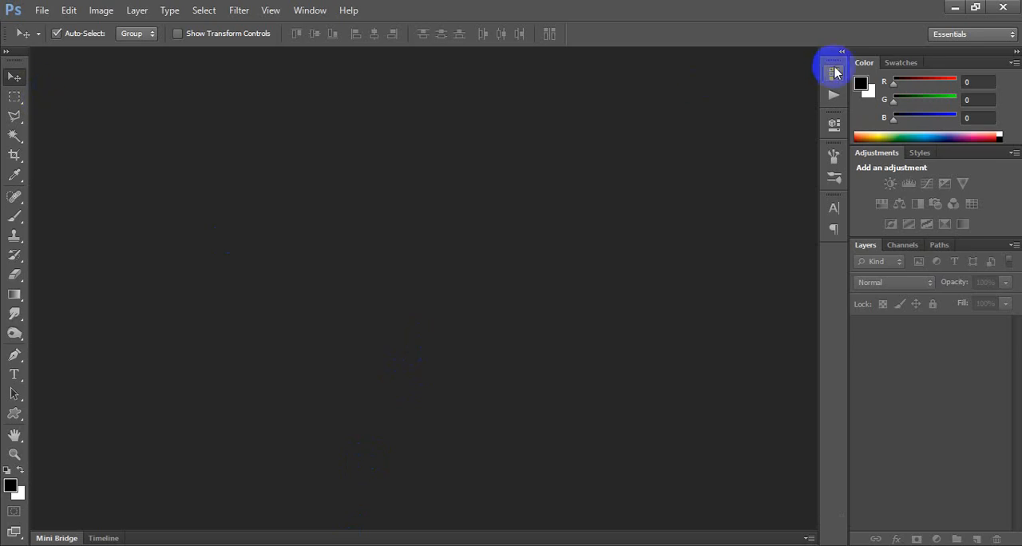
click(955, 7)
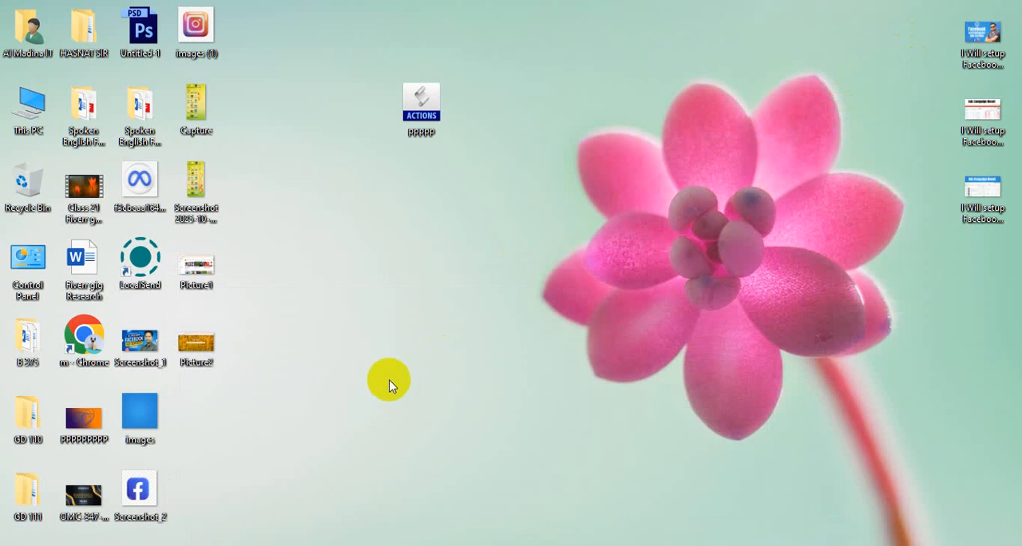
click(447, 545)
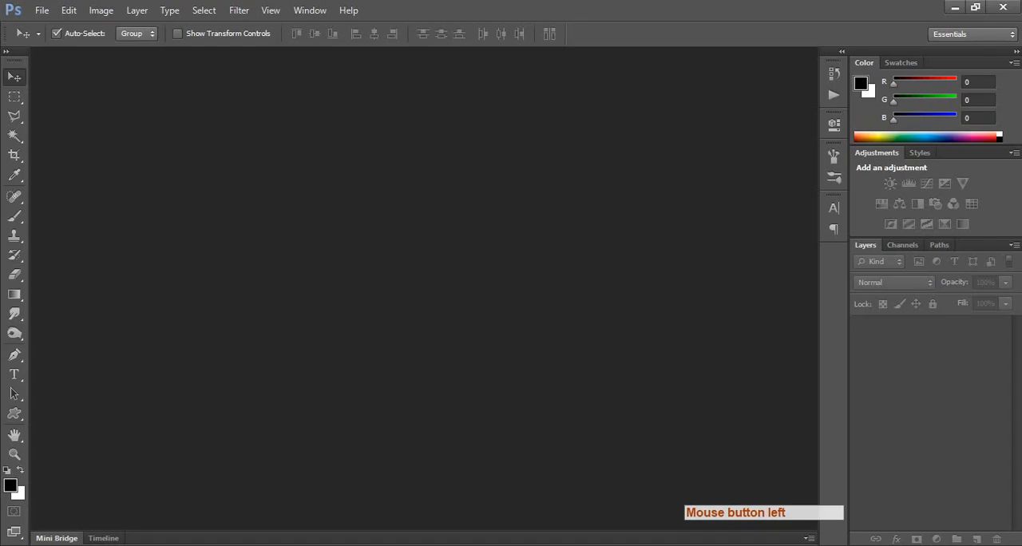
click(955, 8)
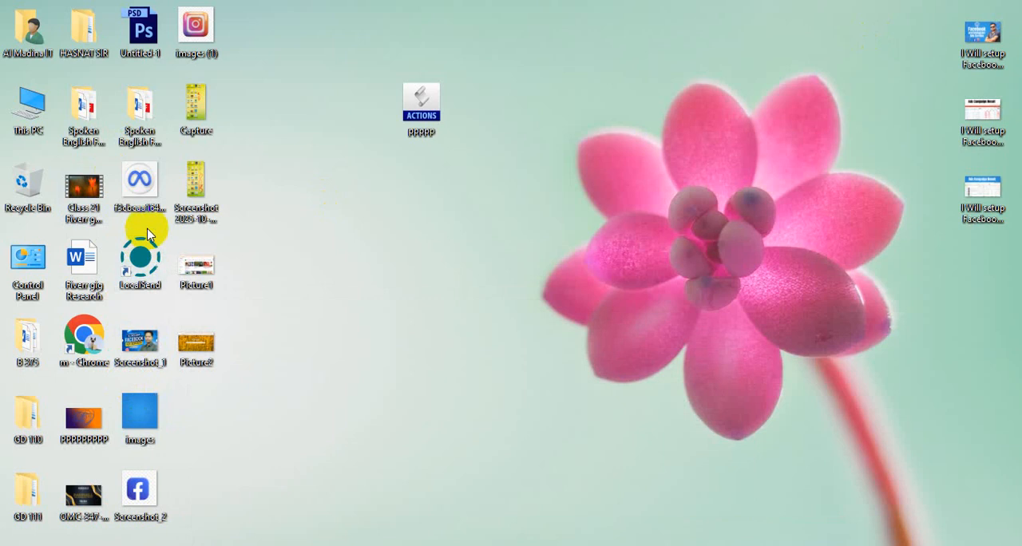
Open the image 03 from GD 111 > Batch=111 Class=06 > Project-12 in Photoshop.
double_click(27, 502)
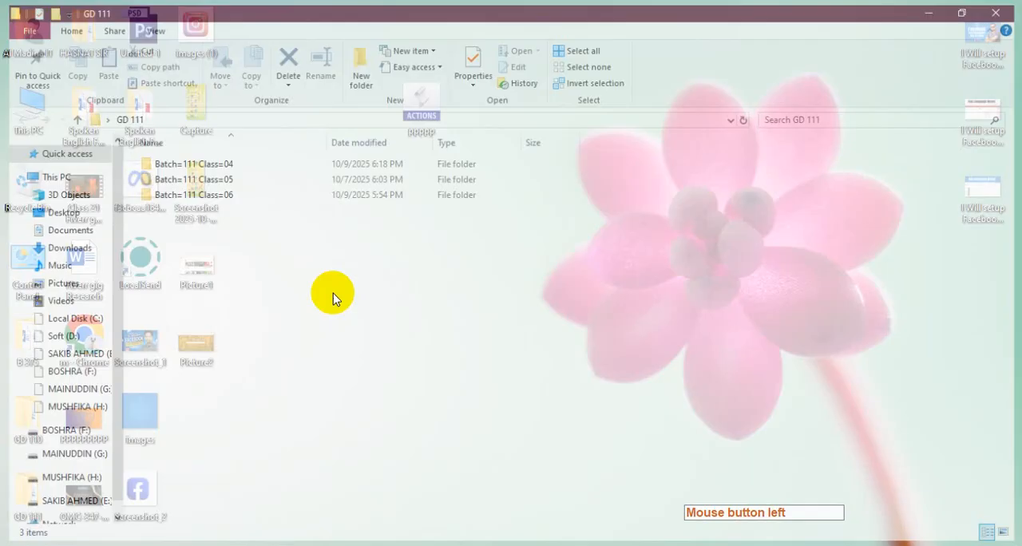
double_click(194, 194)
click(190, 183)
double_click(190, 183)
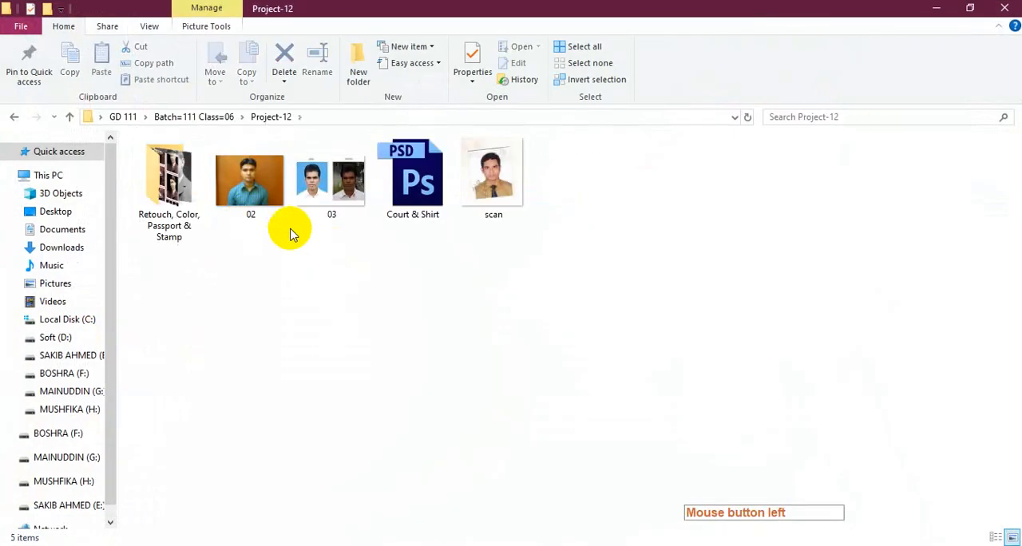
drag(330, 188, 403, 267)
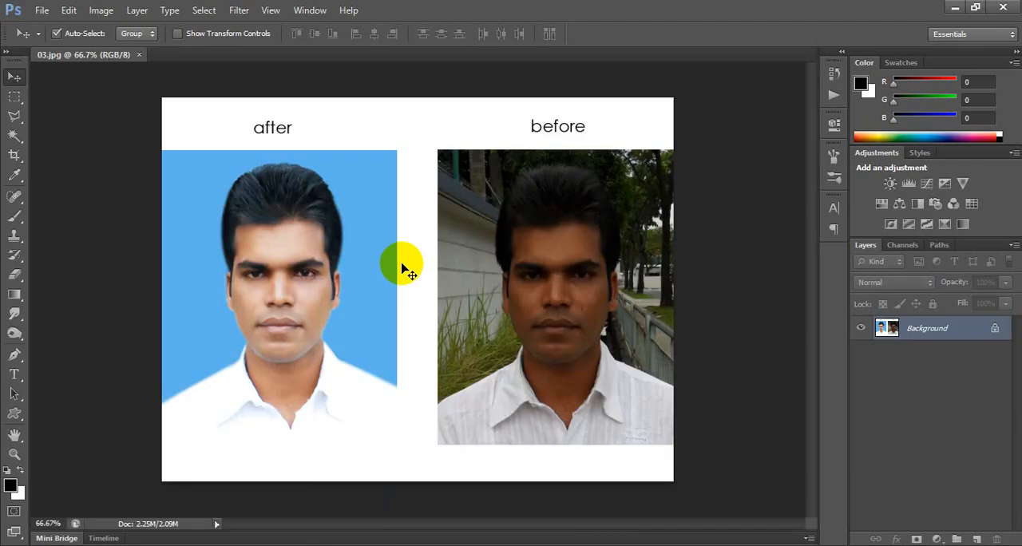
Crop the image to the "before" portrait using the 40 mm x 50 mm crop size.
key(c)
drag(267, 100, 317, 142)
drag(416, 212, 496, 284)
key(Right)
key(Right)
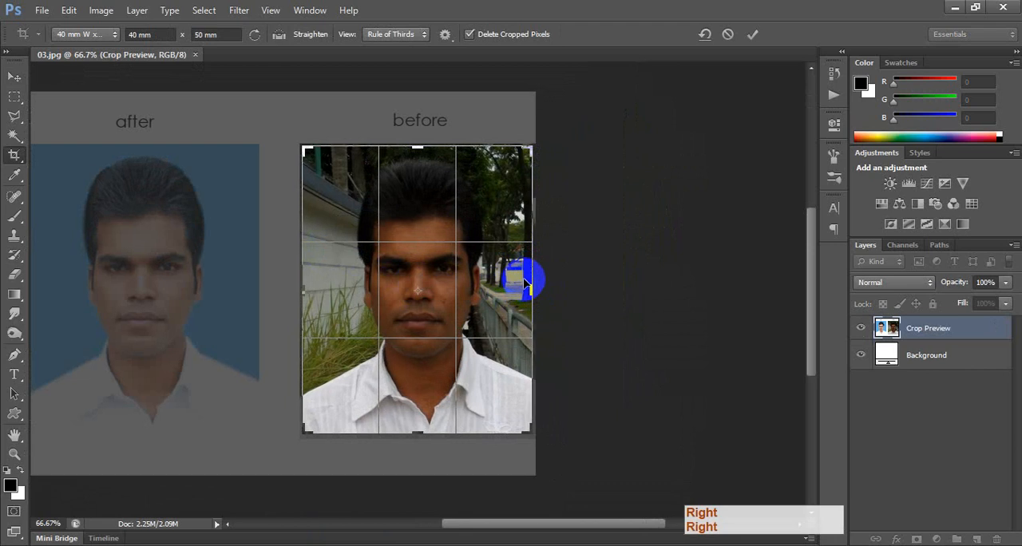
key(Return)
ctrl+click(486, 312)
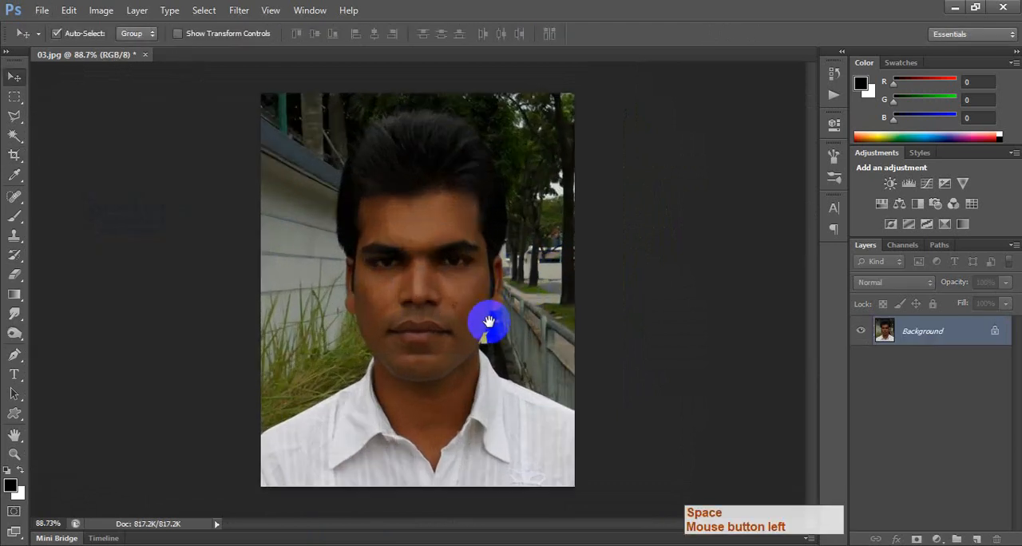
Brighten the cropped portrait with a Curves adjustment.
key(ctrl+m)
drag(662, 216, 660, 195)
key(Return)
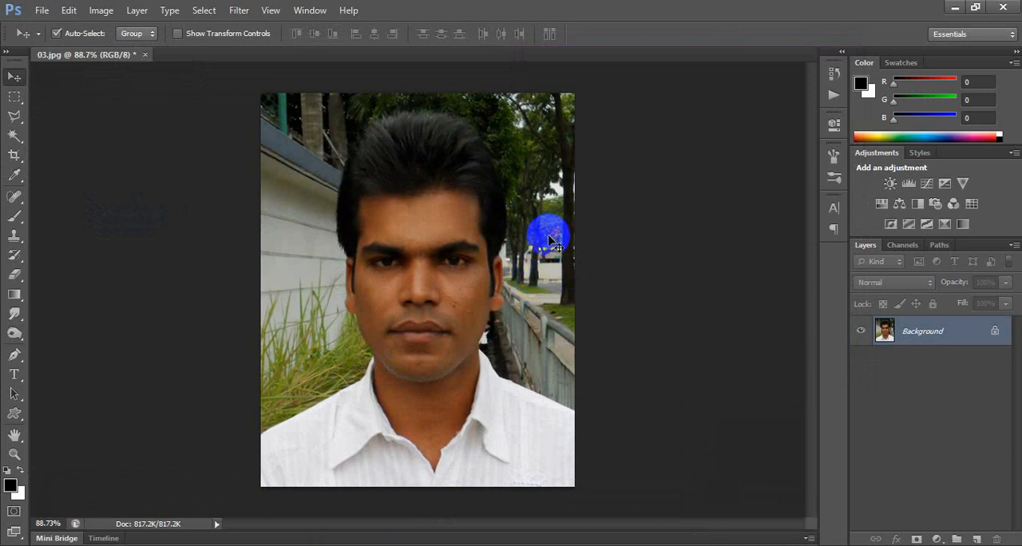
key(p)
click(500, 243)
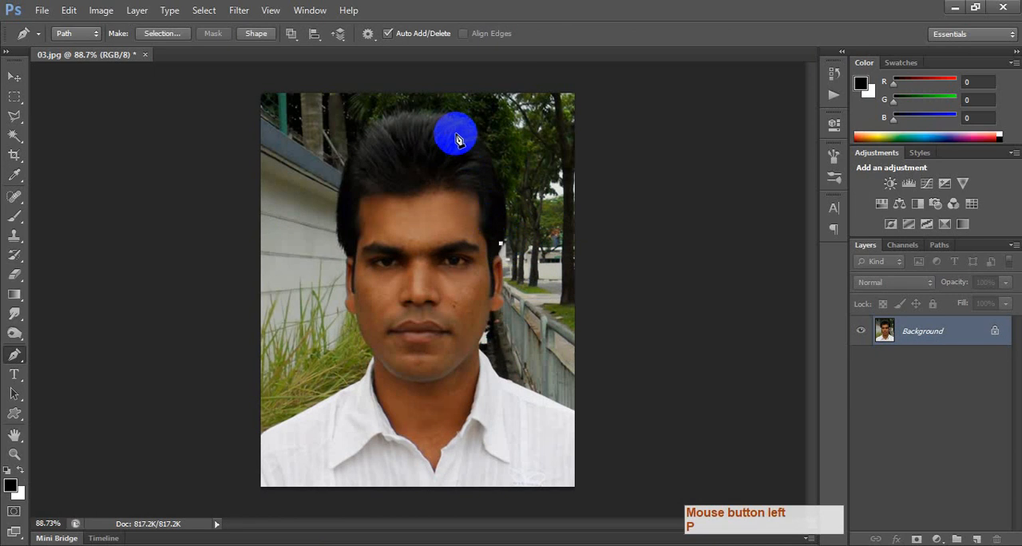
drag(438, 122, 367, 125)
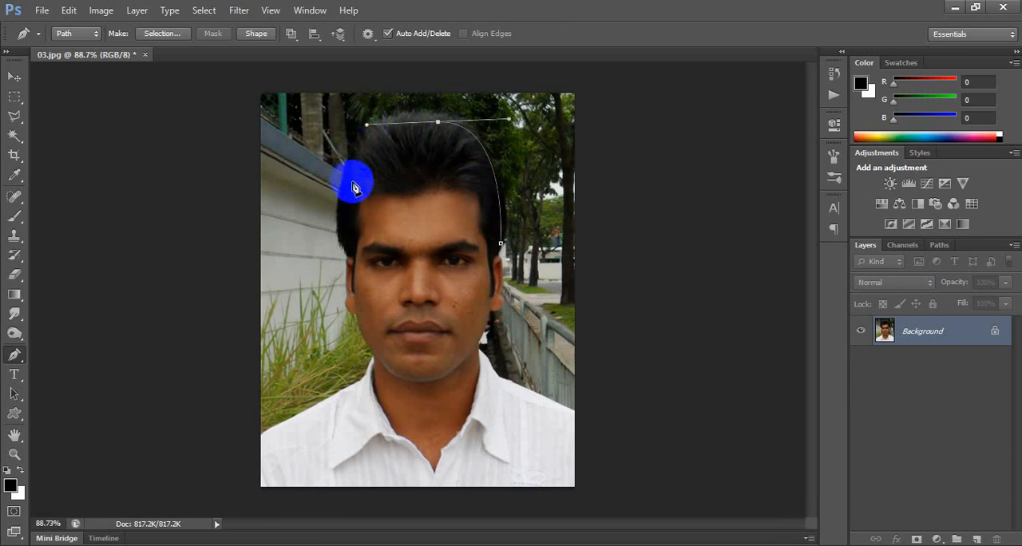
key(Escape)
key(Escape)
key(Escape)
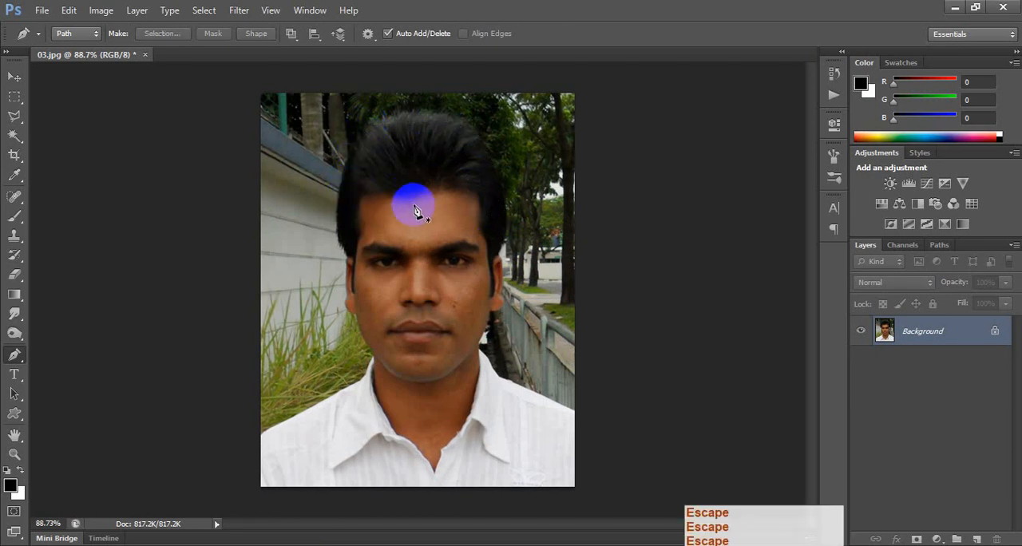
Switch to the Quick Selection tool and paint a selection across the whole portrait image.
key(w)
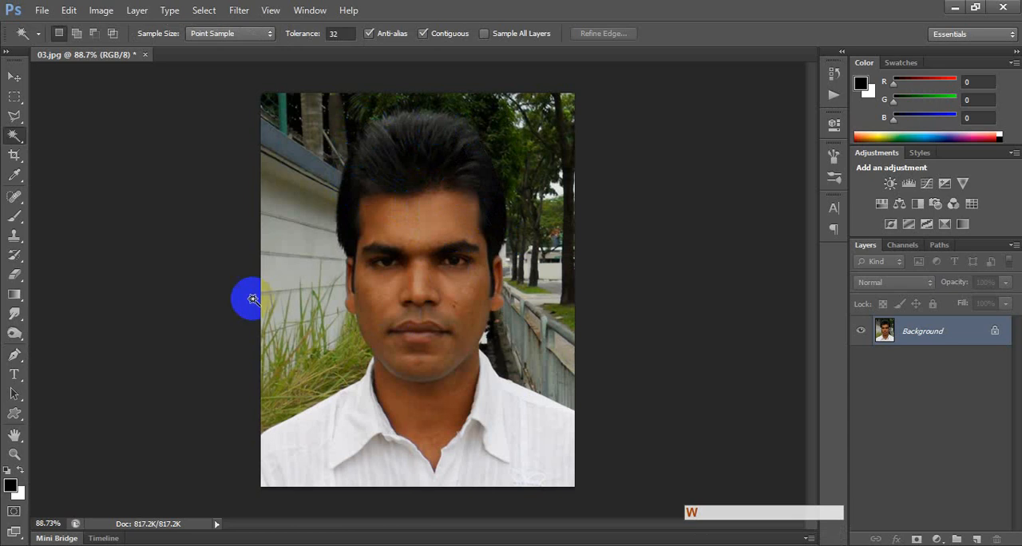
right_click(14, 136)
click(56, 133)
mouse_move(507, 206)
mouse_down()
mouse_move(552, 377)
mouse_move(356, 335)
mouse_move(362, 257)
mouse_move(486, 376)
mouse_up()
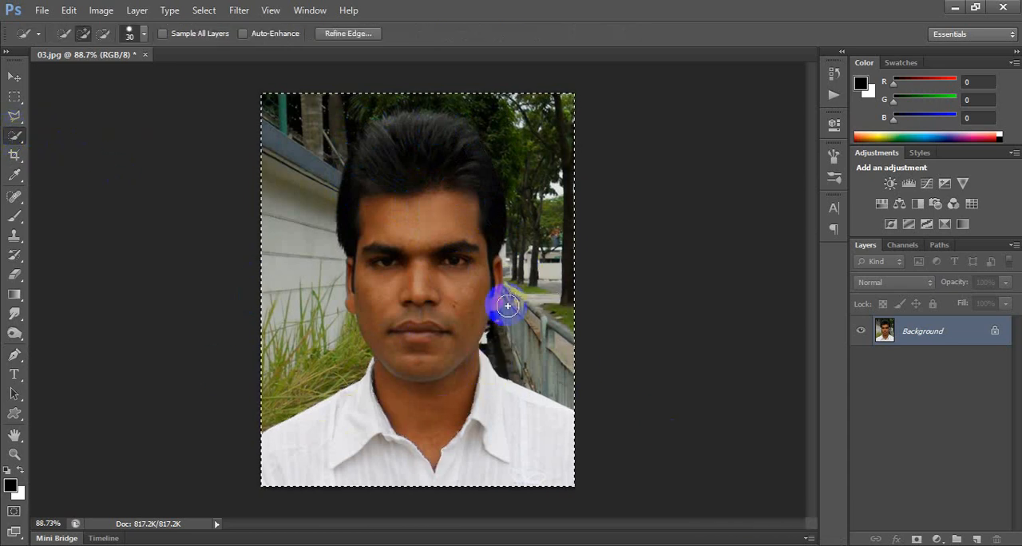
drag(507, 306, 527, 178)
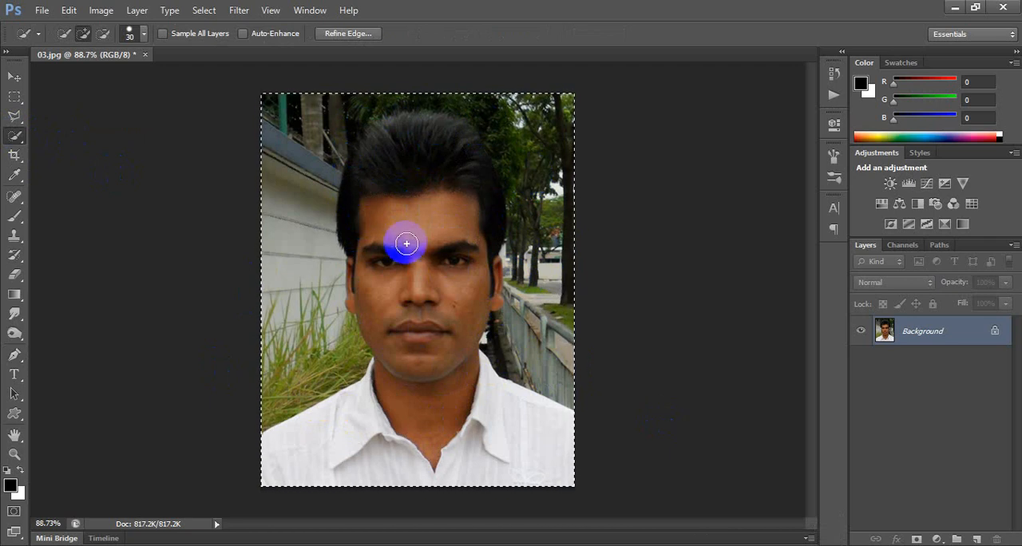
Subtract the background around the head from the selection, keeping the outline close to the hair.
alt+click(255, 258)
mouse_move(307, 212)
mouse_down()
mouse_move(338, 135)
mouse_move(374, 93)
mouse_move(480, 105)
mouse_move(520, 182)
mouse_move(519, 239)
mouse_move(507, 249)
mouse_move(588, 187)
mouse_move(527, 208)
mouse_up()
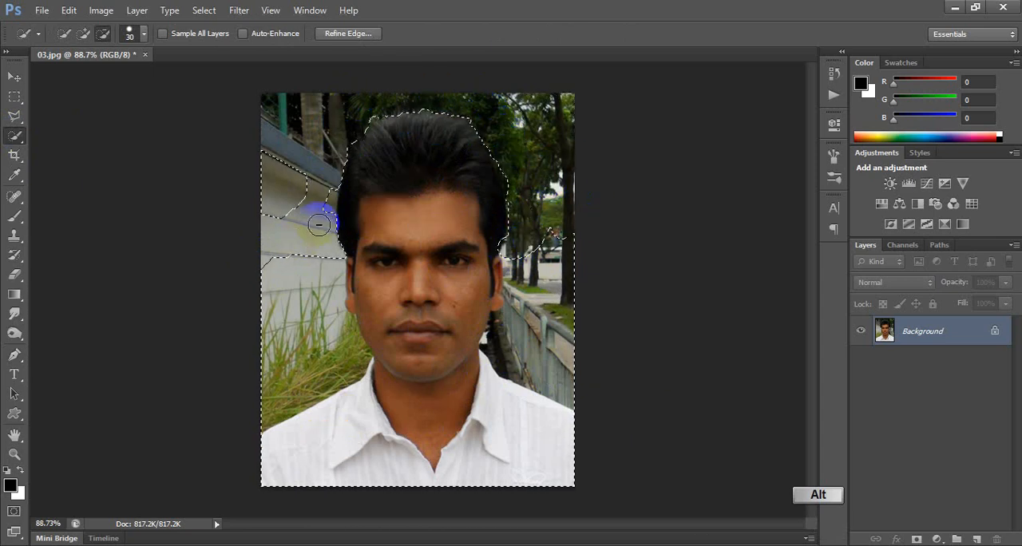
mouse_move(318, 224)
mouse_down()
mouse_move(328, 181)
mouse_move(297, 190)
mouse_up()
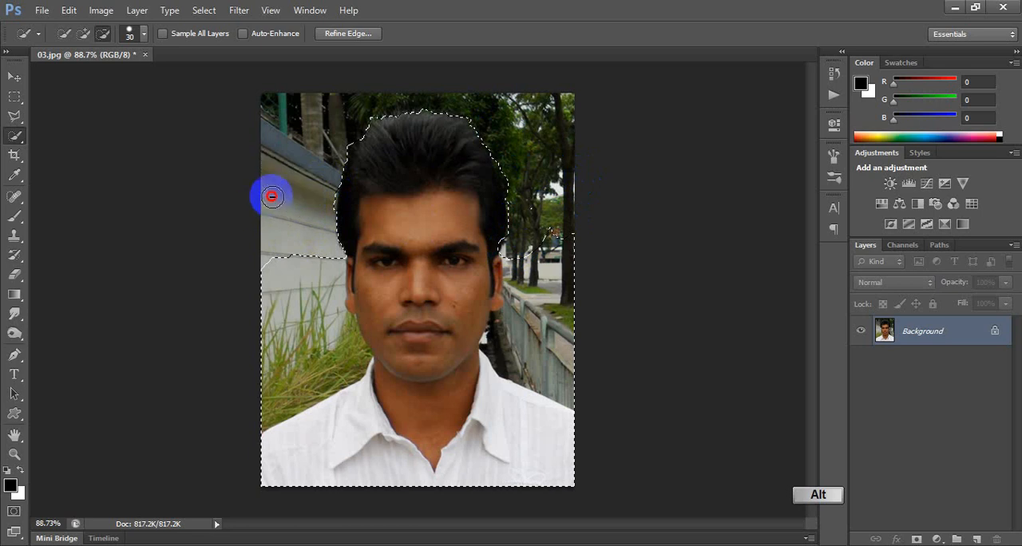
alt+click(365, 108)
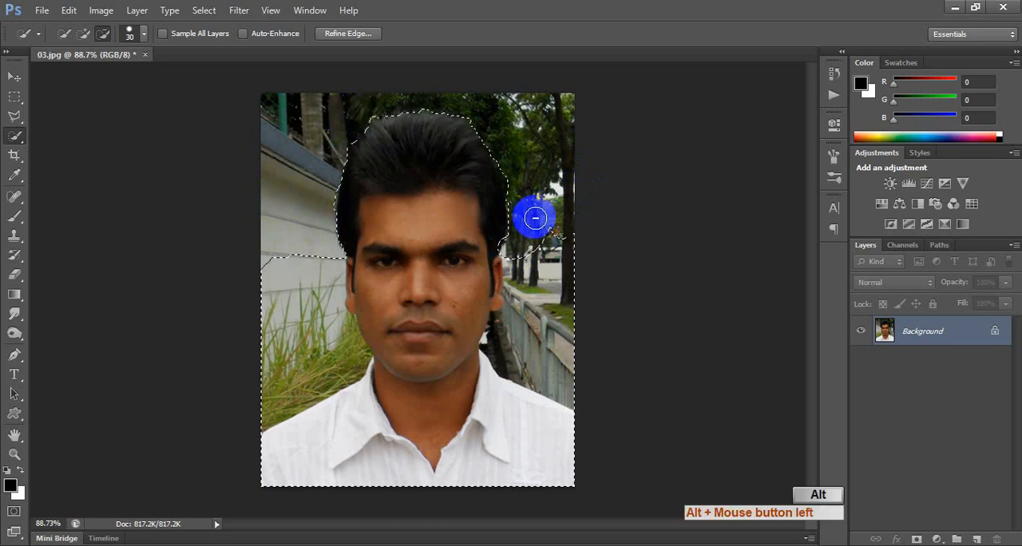
alt+click(562, 240)
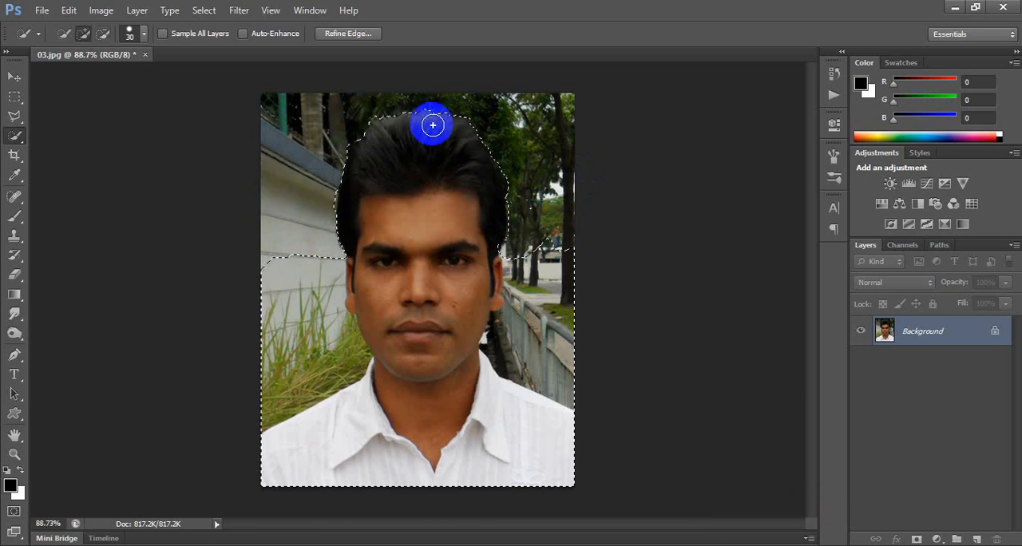
mouse_move(432, 125)
mouse_down()
mouse_move(378, 113)
mouse_move(495, 126)
mouse_up()
Refine the selection edge along the hair with Refine Edge and copy the selected portrait onto a new layer.
click(327, 35)
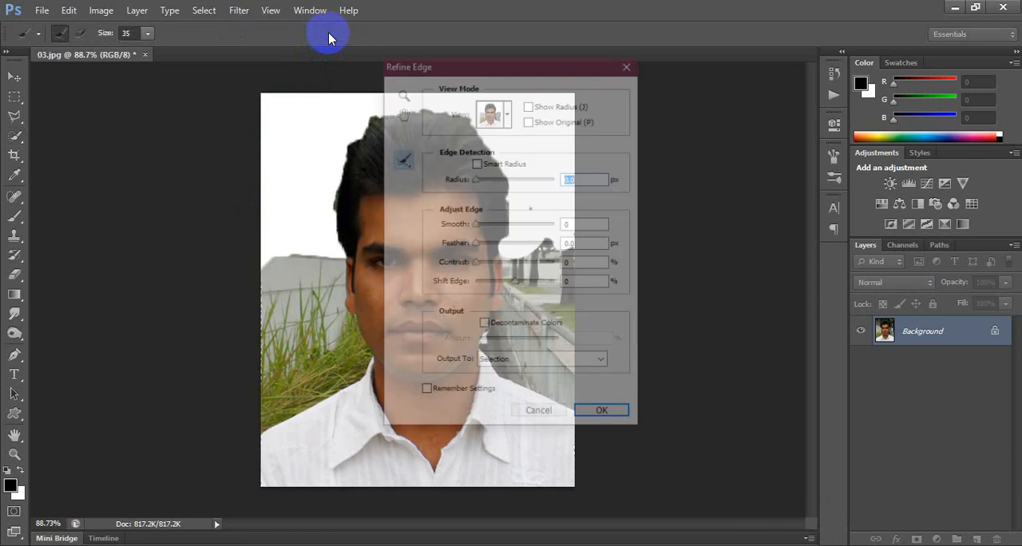
drag(518, 64, 717, 59)
mouse_move(345, 131)
mouse_down()
mouse_move(325, 224)
mouse_move(356, 131)
mouse_move(404, 104)
mouse_move(459, 118)
mouse_move(508, 169)
mouse_move(508, 237)
mouse_move(511, 187)
mouse_move(468, 103)
mouse_move(391, 101)
mouse_move(347, 119)
mouse_move(329, 236)
mouse_up()
alt+click(361, 150)
alt+click(372, 147)
drag(363, 127, 340, 139)
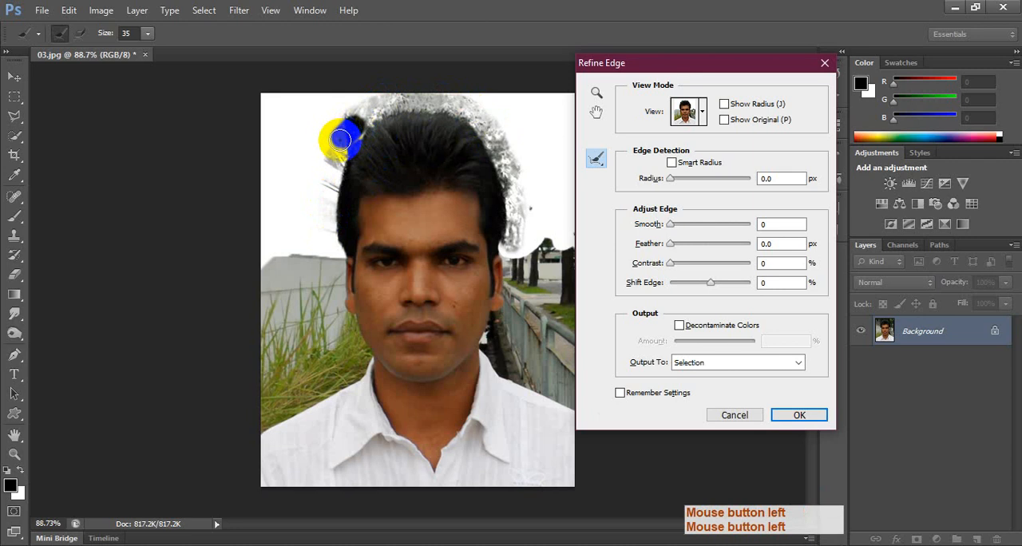
click(799, 412)
key(ctrl+c)
key(ctrl+v)
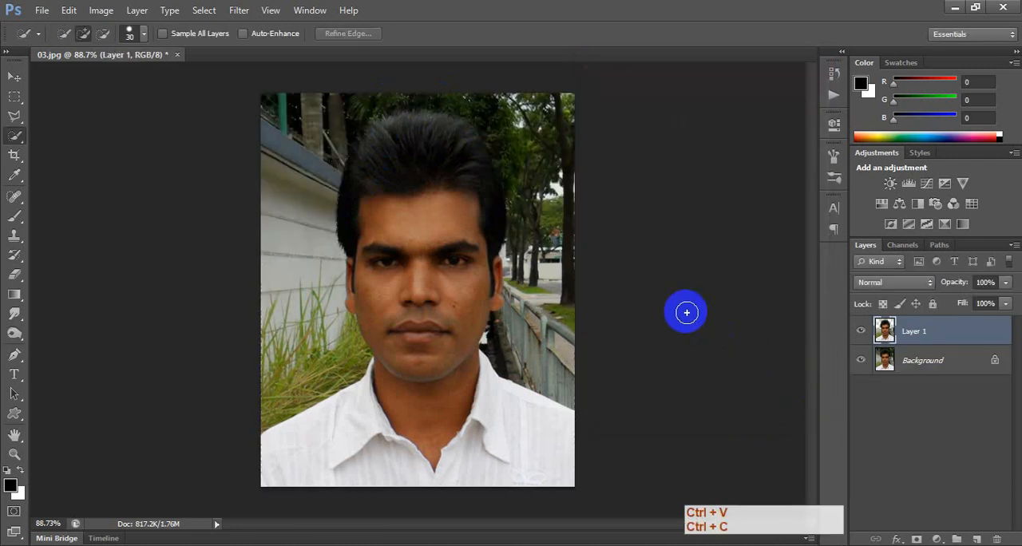
Fill the Background layer with a bright blue foreground colour, RGB 25, 155, 237.
key(v)
click(910, 363)
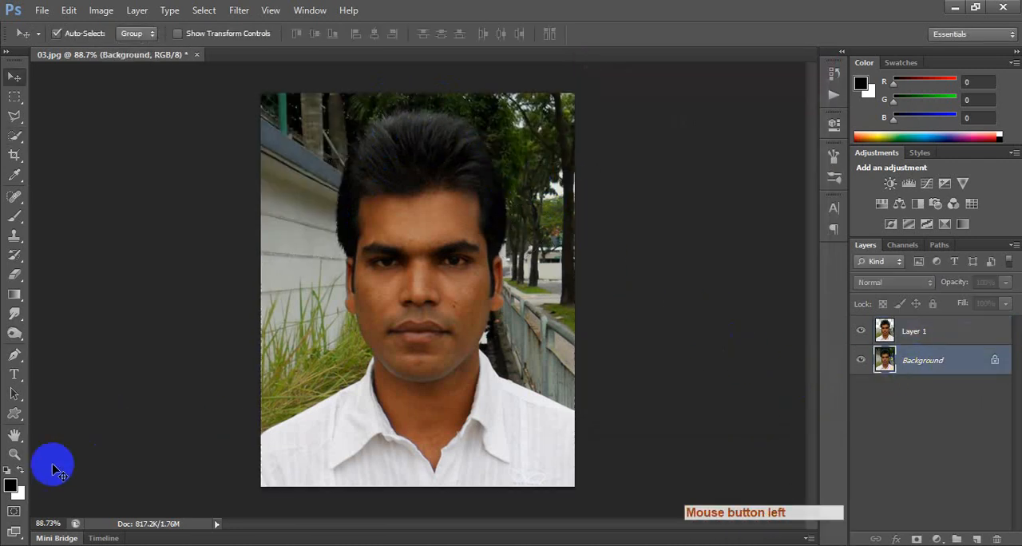
click(10, 487)
click(636, 269)
click(601, 204)
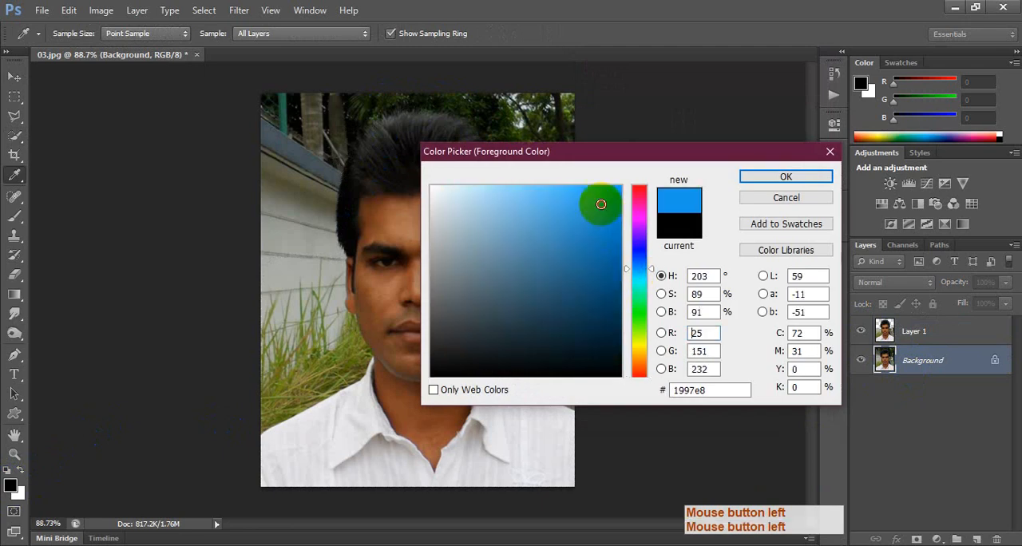
key(Return)
key(alt+BackSpace)
Shift Layer 1 aside to check the cutout against the blue background, and undo the move.
key(v)
drag(456, 279, 563, 308)
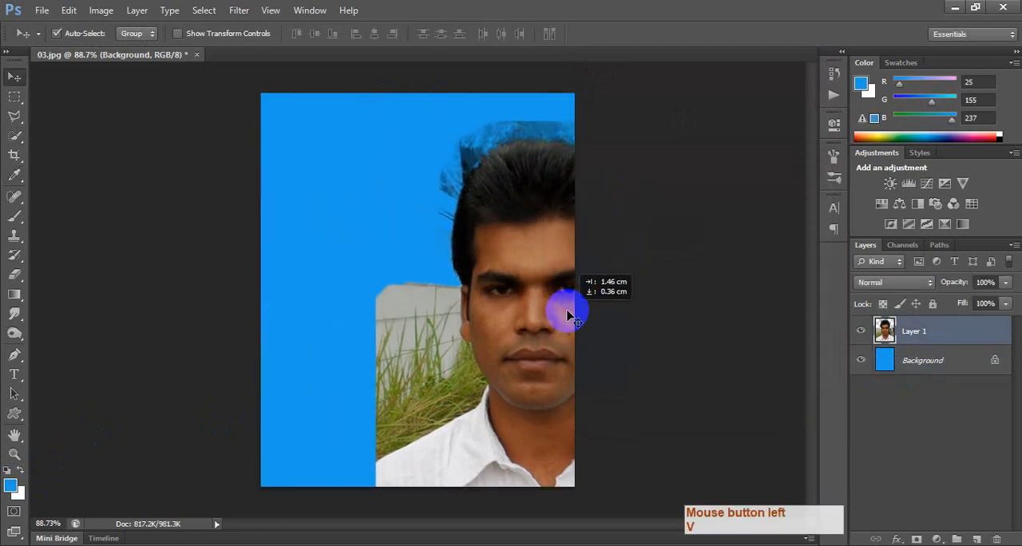
key(ctrl+z)
Start a Pen path on Layer 1 at the image edge and trace the shirt shoulder and collar beside the railing.
scroll(511, 335, up, 3)
drag(589, 378, 484, 285)
key(p)
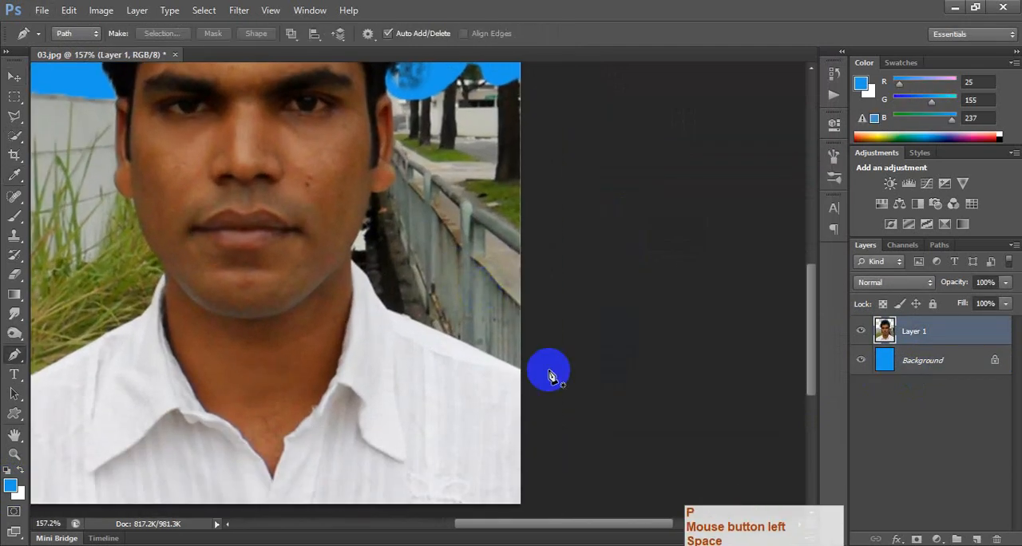
click(524, 380)
scroll(506, 376, up, 3)
click(332, 286)
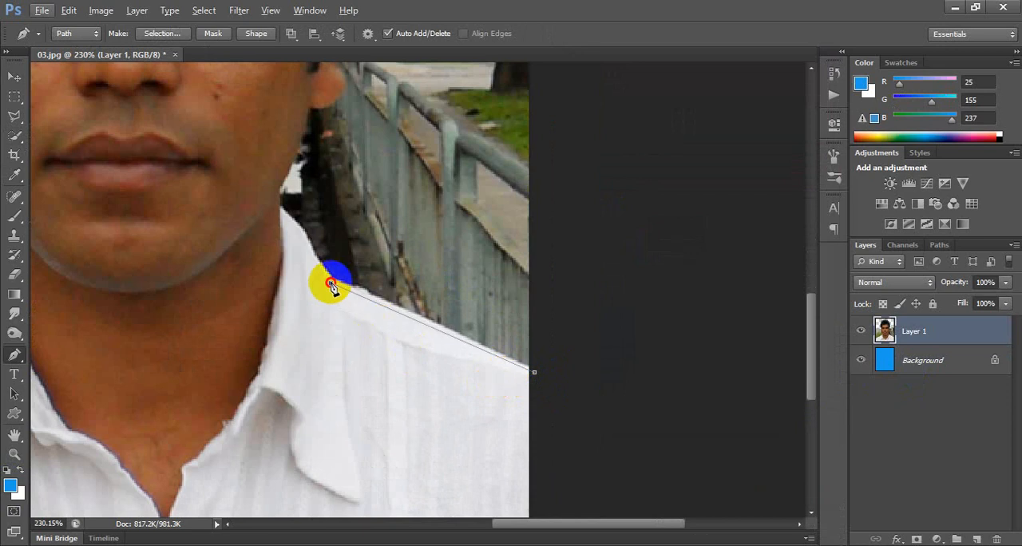
alt+click(330, 284)
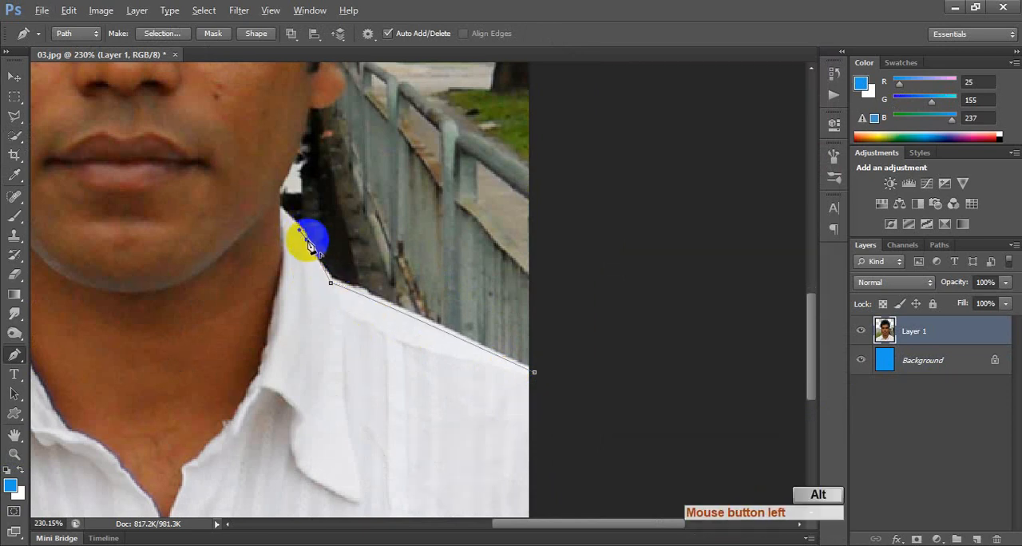
drag(308, 240, 271, 210)
Continue the Pen path up the jawline and around the ear to the hairline, undoing misplaced points.
drag(315, 131, 307, 206)
drag(304, 170, 349, 237)
key(alt+z)
alt+click(304, 235)
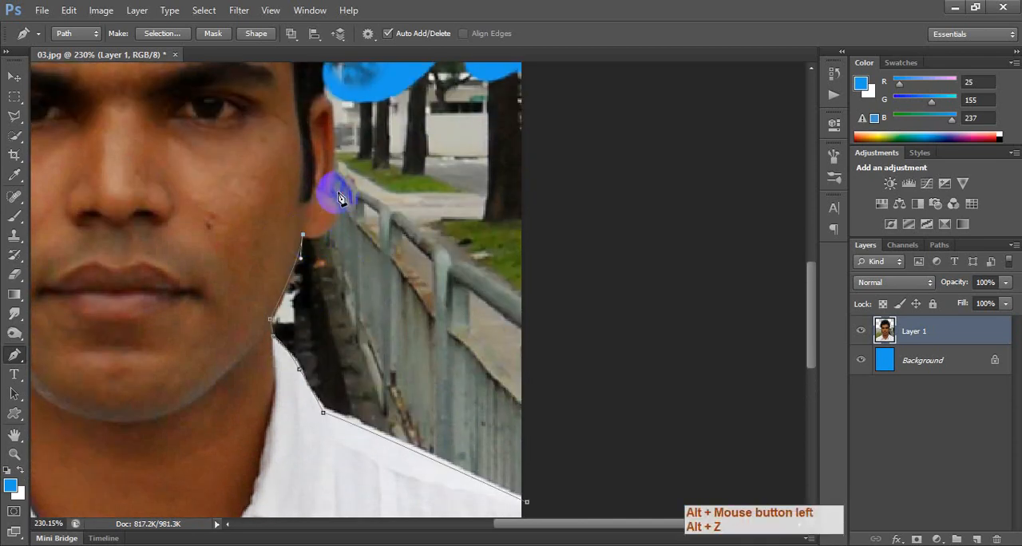
drag(334, 192, 371, 198)
alt+click(335, 195)
key(ctrl+alt+z)
alt+click(337, 245)
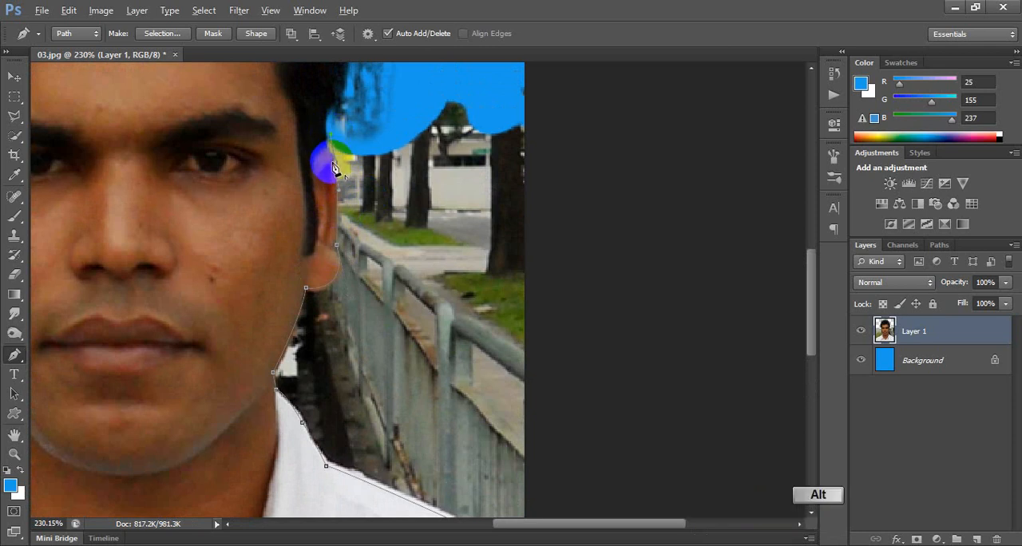
alt+click(335, 161)
drag(328, 146, 323, 148)
alt+click(325, 147)
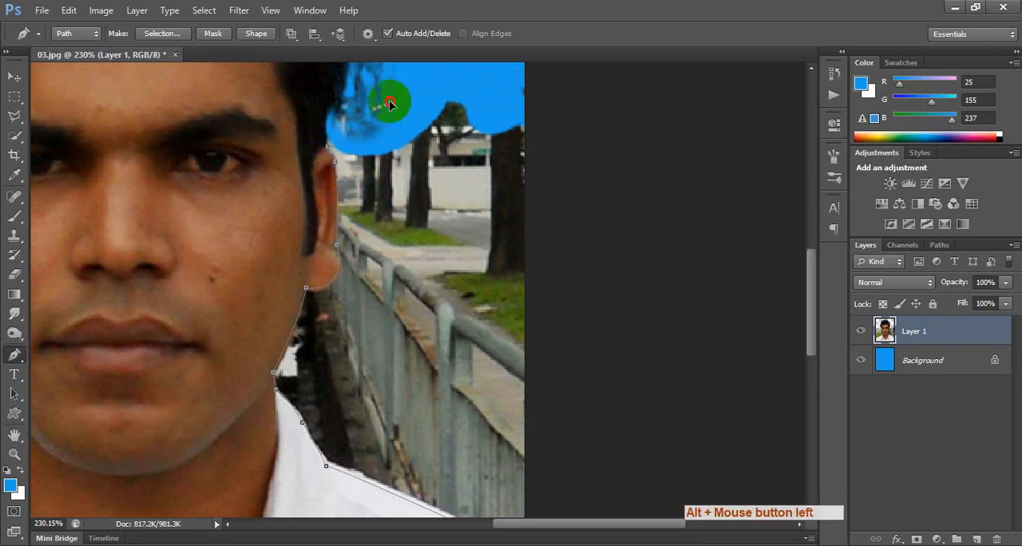
Extend the path outside the canvas around the remaining railing background and convert it to a selection.
drag(586, 109, 638, 190)
key(space)
drag(657, 340, 612, 228)
click(622, 365)
key(ctrl+Return)
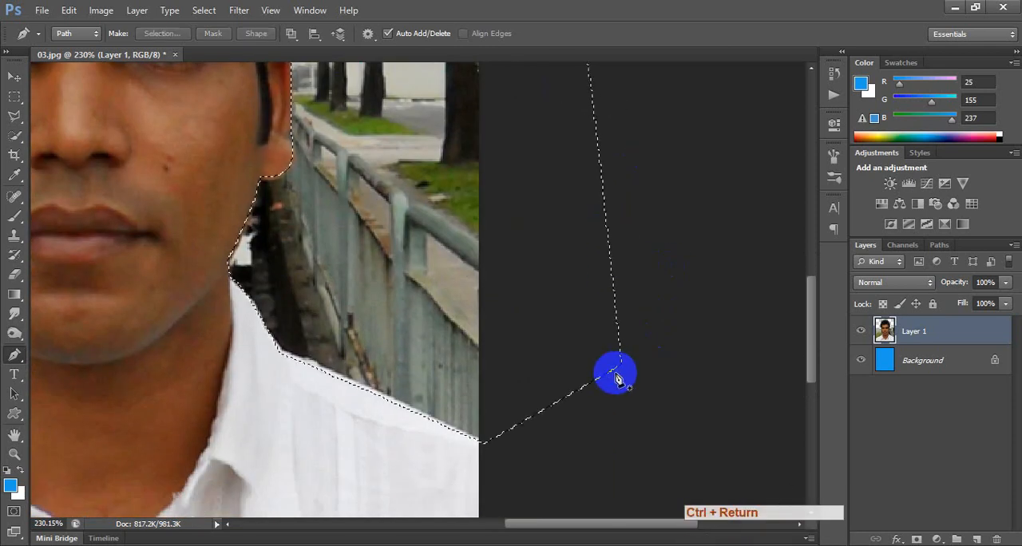
Feather the railing selection, delete the railing background from Layer 1, and deselect.
key(shift+F6)
key(Return)
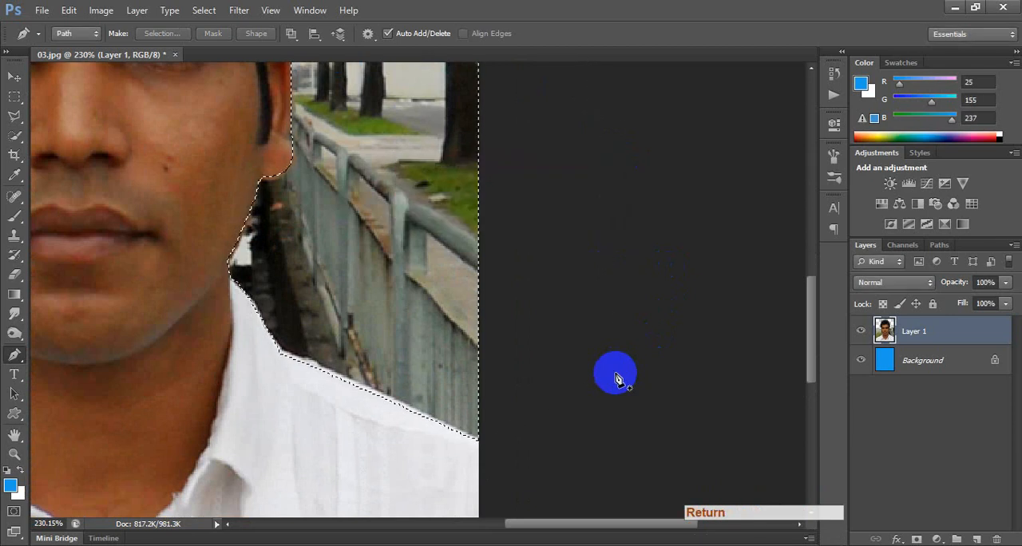
key(Delete)
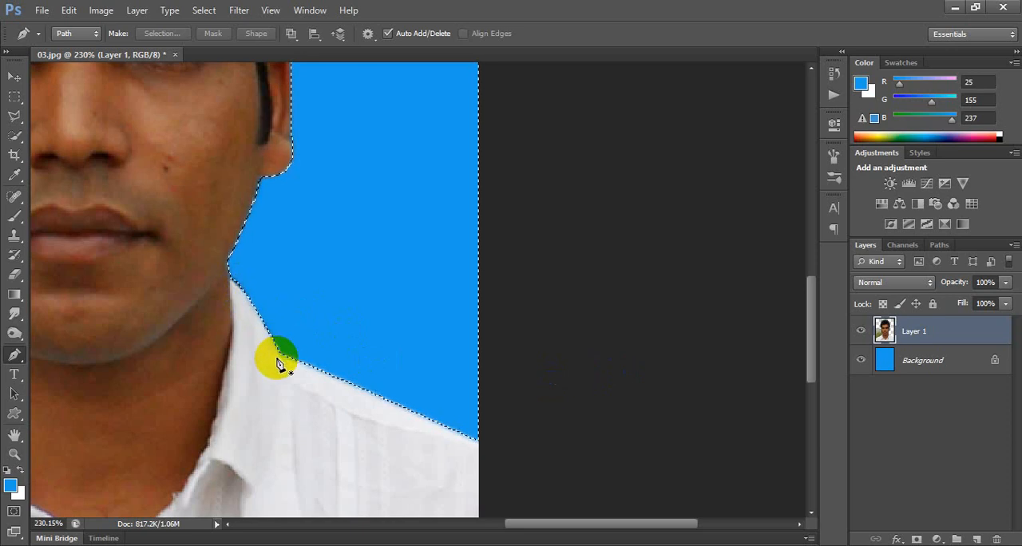
key(Delete)
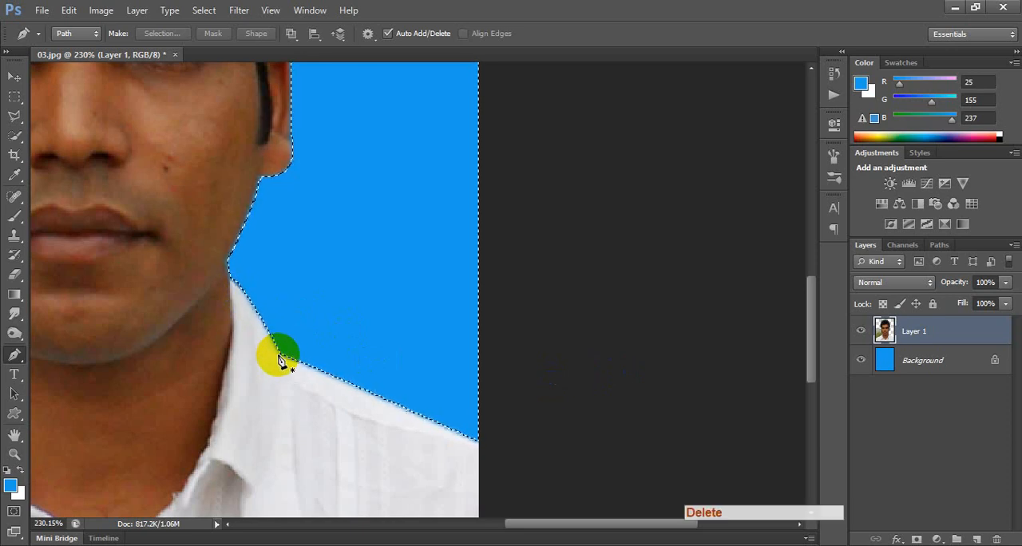
key(Delete)
key(ctrl+d)
Trace a trial Pen path across the cheek and nose beside the cleared background and convert it to a selection.
key(space)
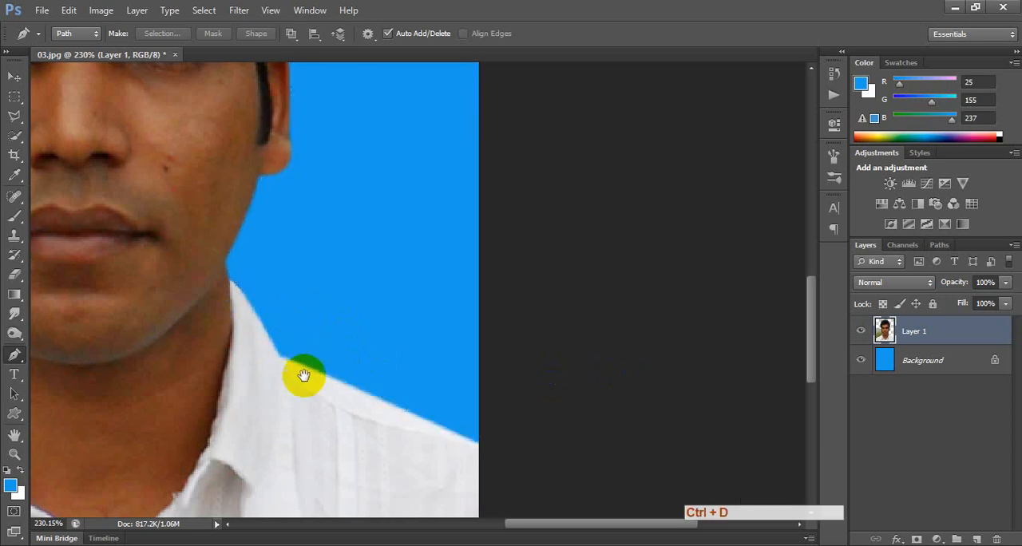
drag(192, 383, 511, 320)
drag(132, 415, 57, 332)
drag(354, 110, 237, 368)
drag(456, 150, 442, 147)
drag(359, 133, 314, 164)
drag(286, 207, 287, 264)
drag(255, 256, 391, 313)
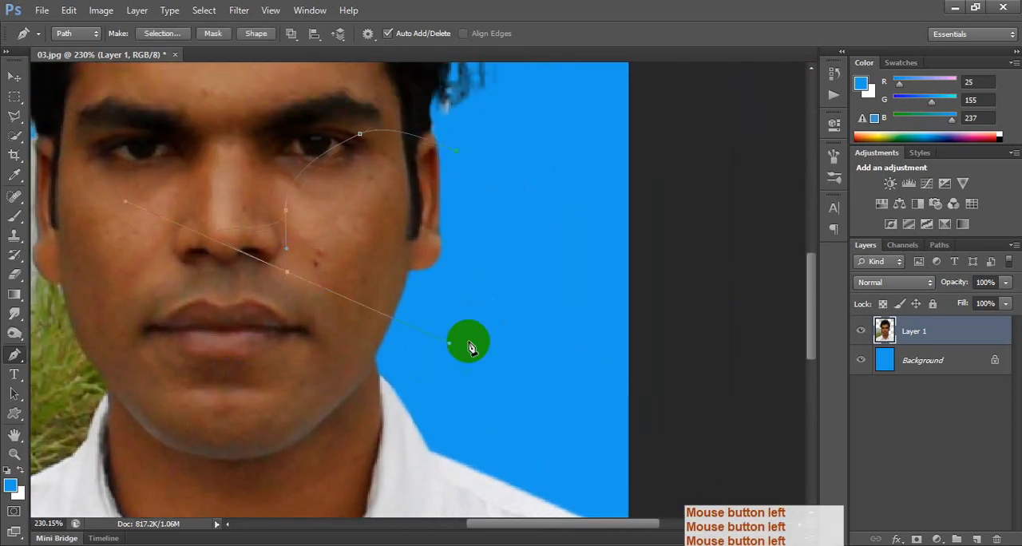
drag(474, 333, 479, 294)
key(ctrl+Return)
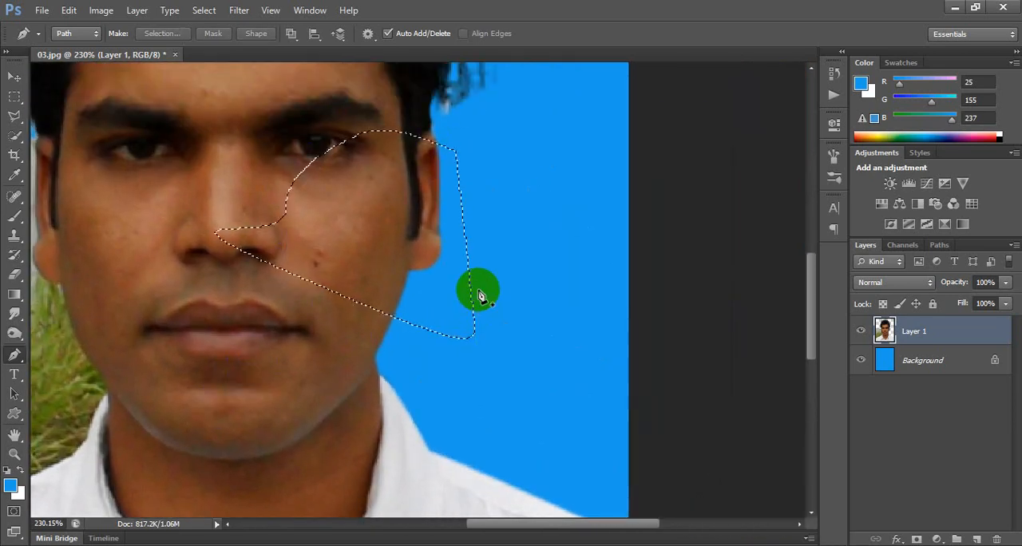
Try deleting the unfeathered trial selection from the face to show its hard edge, and undo the deletions.
key(Delete)
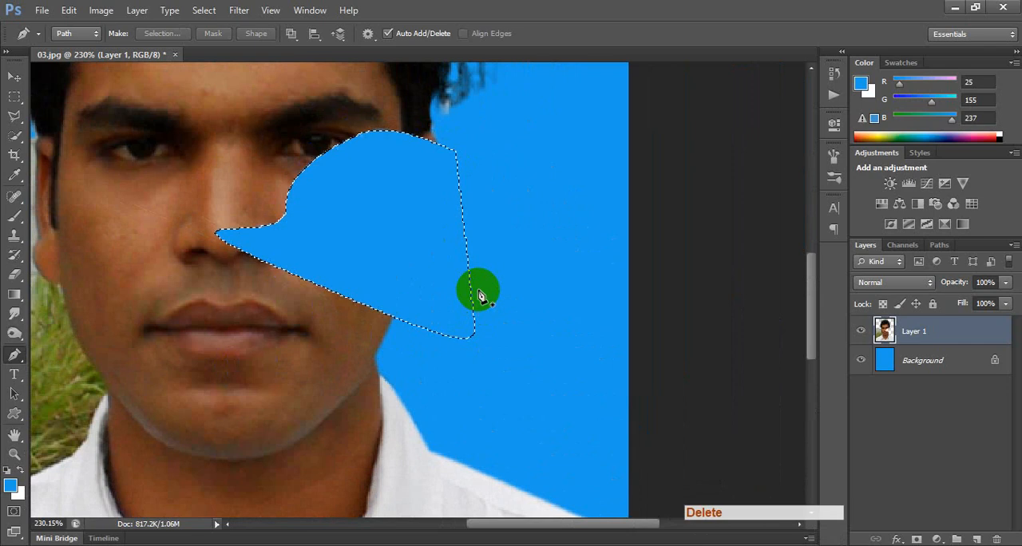
key(Delete)
key(Delete)
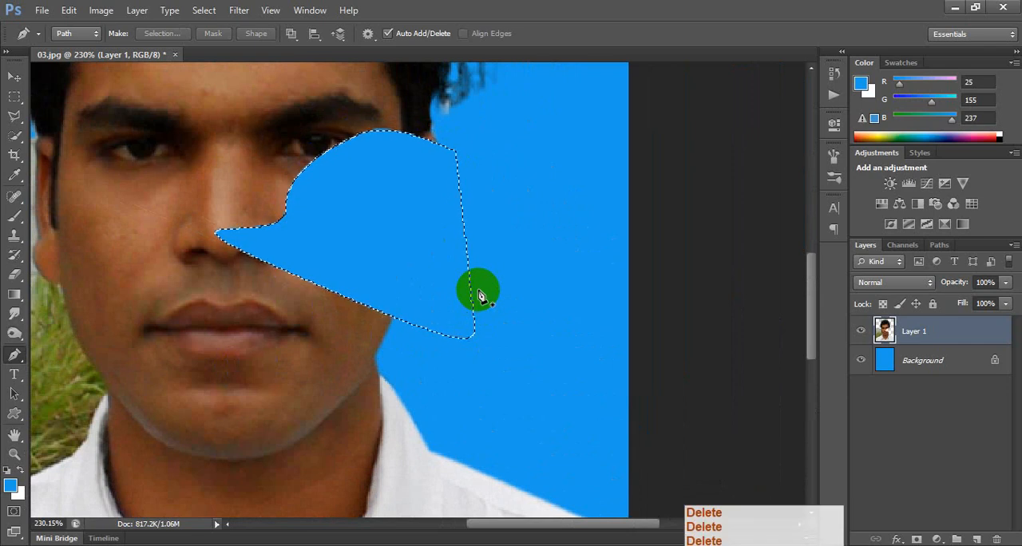
key(ctrl+alt+z)
key(ctrl+alt+z)
key(ctrl+alt+z)
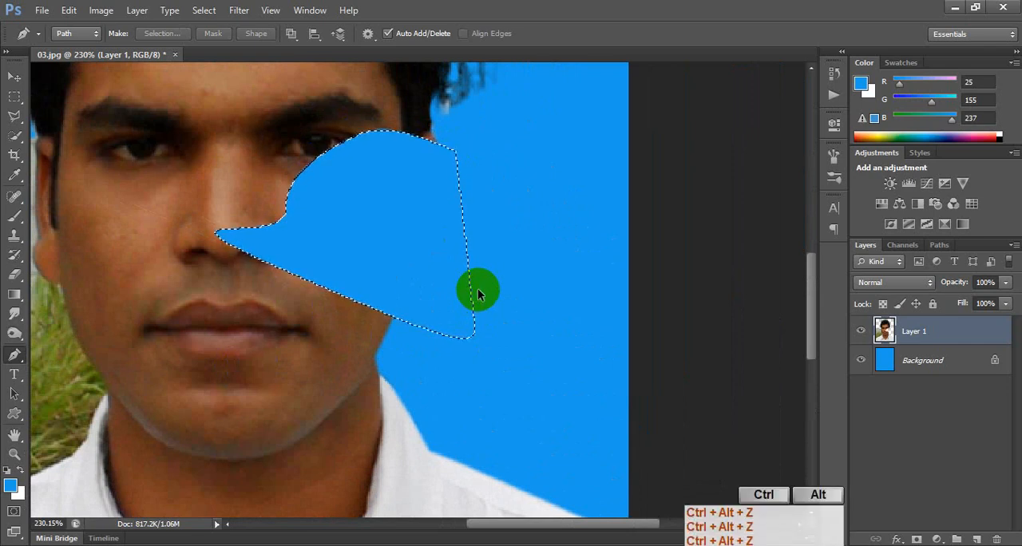
Try feathering the face selection by 3 pixels and deleting it repeatedly to compare the edge, undo the changes and deselect.
key(shift+F6)
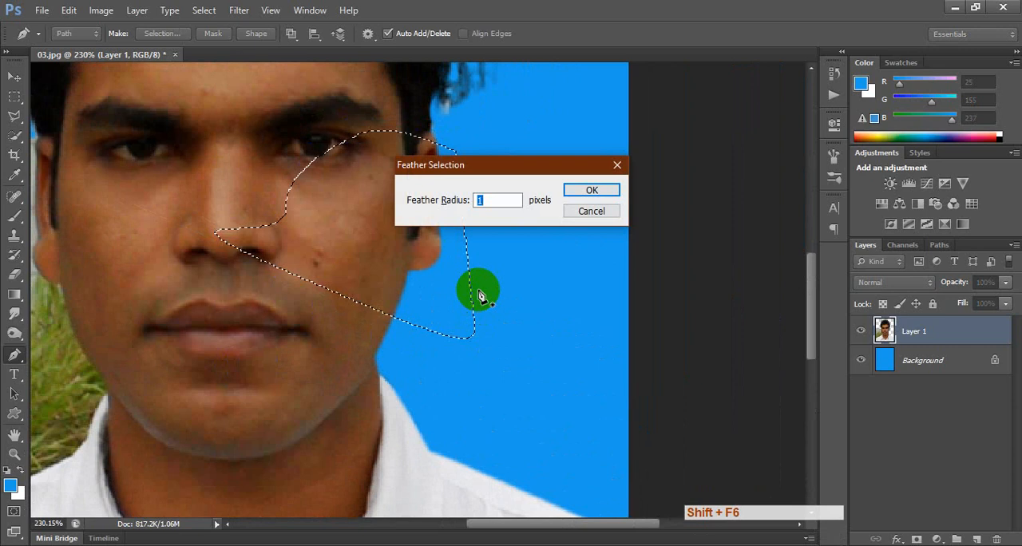
key(Return)
key(Delete)
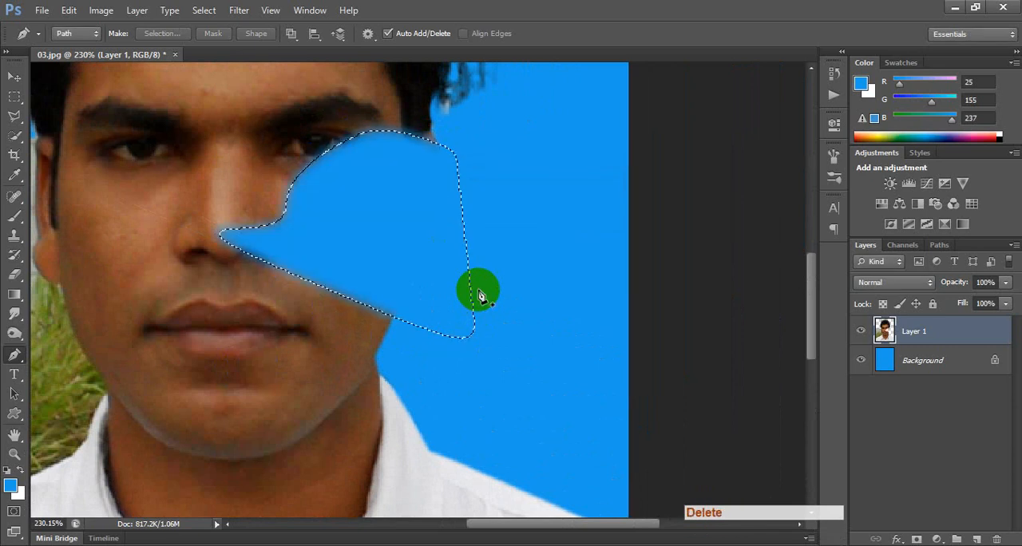
alt+scroll(315, 110, up, 2)
alt+scroll(317, 112, up, 1)
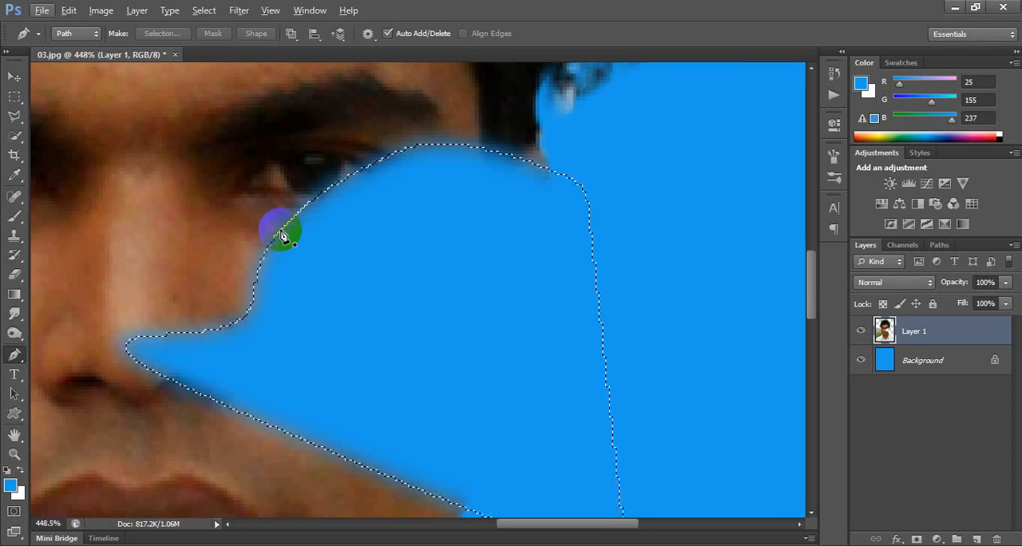
key(Delete)
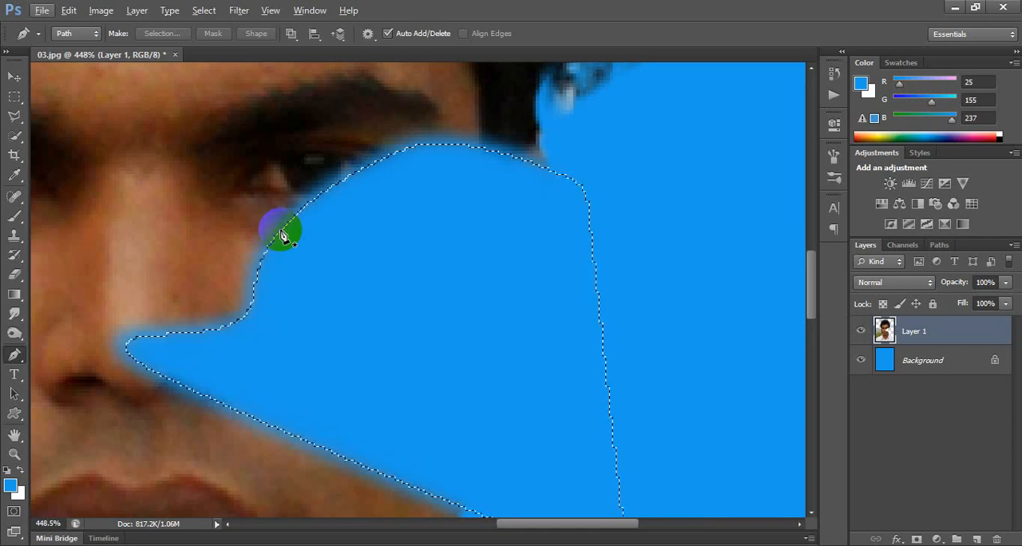
key(Delete)
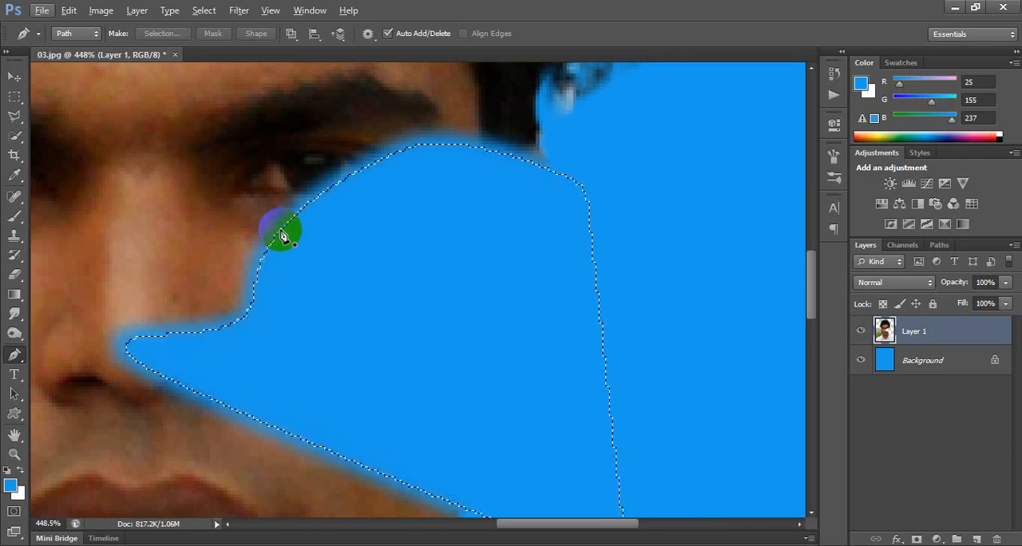
key(ctrl+alt+z)
key(ctrl+alt+z)
key(ctrl+d)
scroll(450, 335, down, 10)
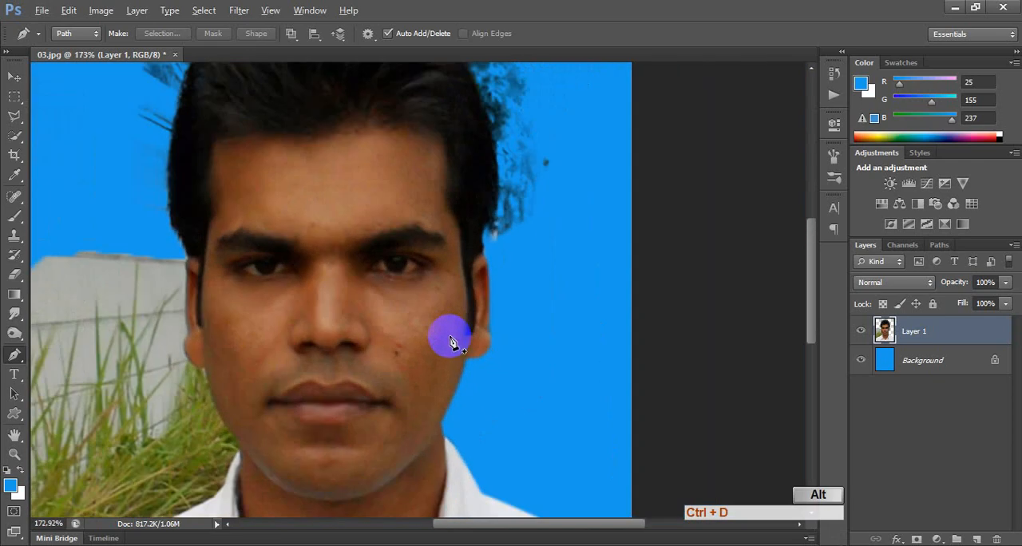
Start a Pen path at the image edge and trace the shirt shoulder beside the grass.
drag(392, 408, 575, 237)
scroll(280, 421, up, 4)
key(p)
click(177, 417)
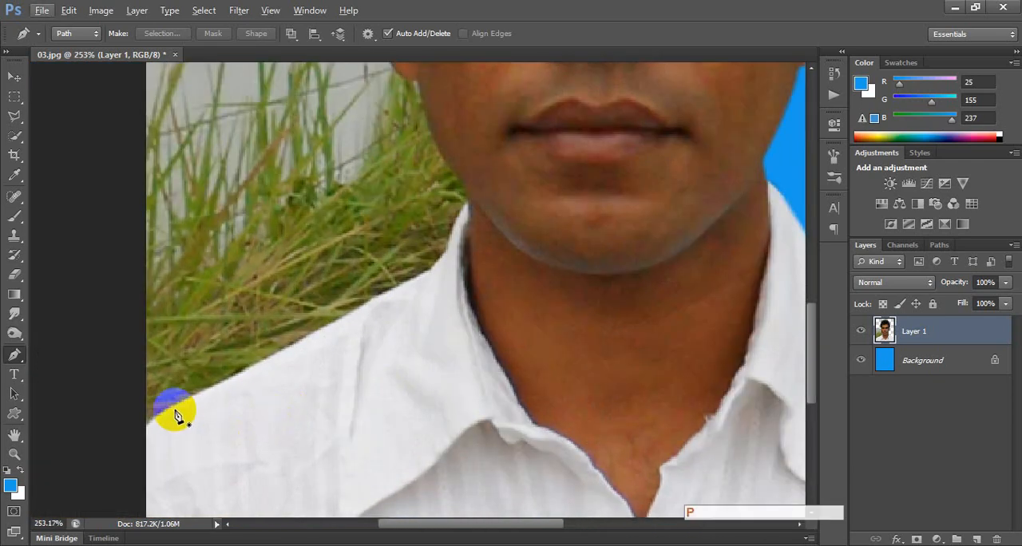
click(138, 434)
drag(290, 347, 329, 336)
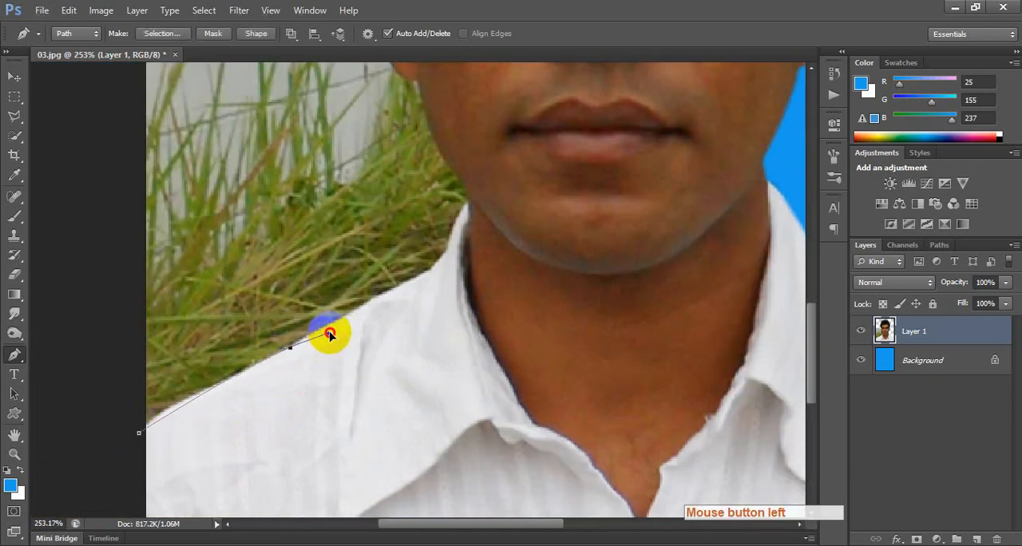
alt+click(290, 347)
scroll(363, 316, up, 2)
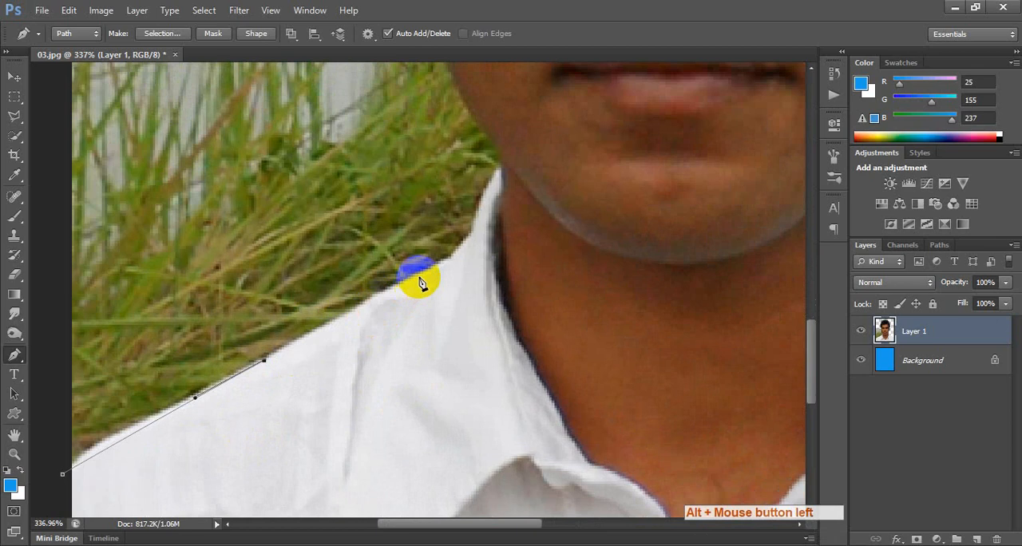
Continue the Pen path up the shirt collar to the jaw, undoing a misplaced point.
click(448, 261)
key(space)
drag(487, 257, 376, 338)
key(ctrl+alt+z)
drag(399, 278, 413, 265)
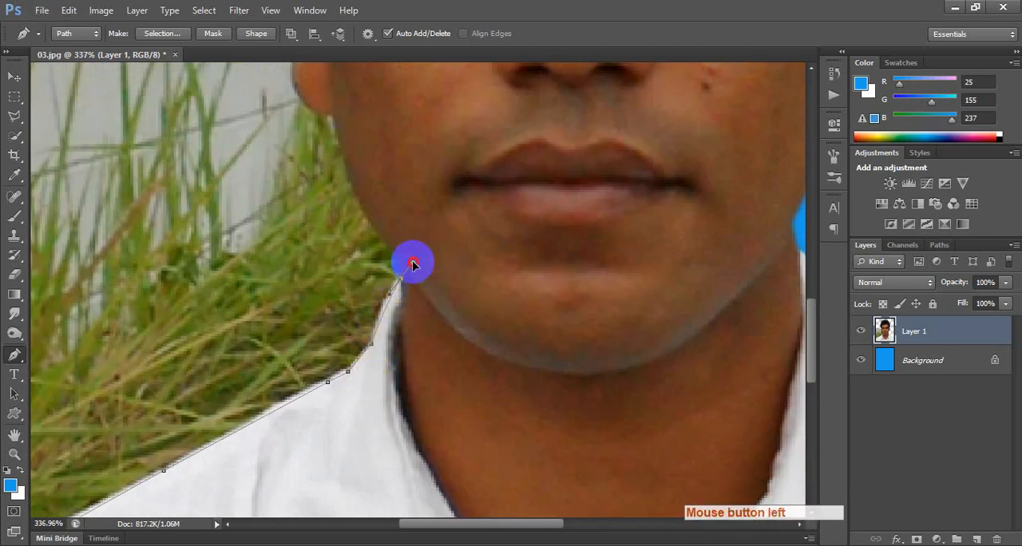
alt+click(401, 278)
click(398, 263)
Continue the Pen path up the jawline and around the ear to the hairline above the wall.
key(space)
drag(414, 231, 429, 341)
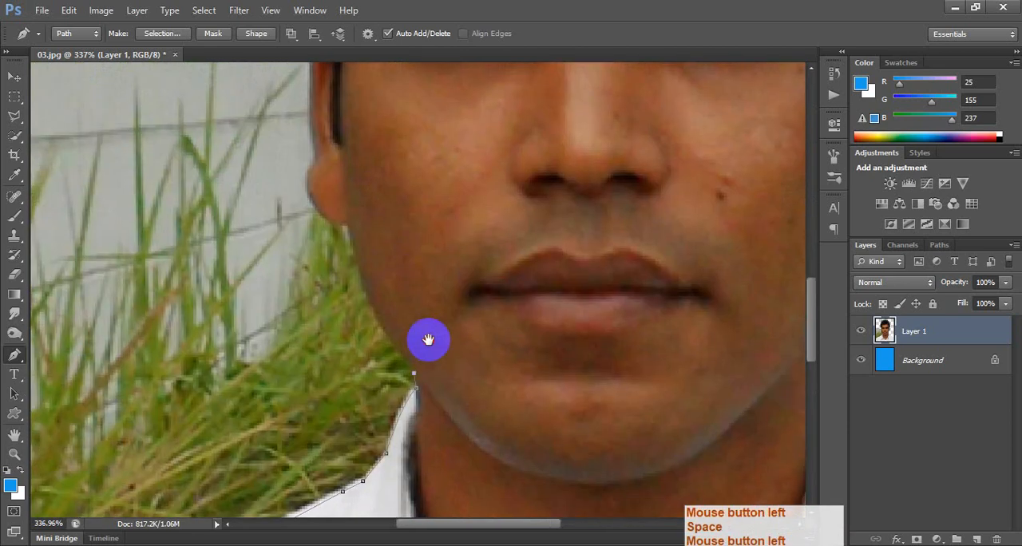
drag(349, 225, 369, 354)
alt+click(354, 228)
key(space)
drag(326, 281, 341, 263)
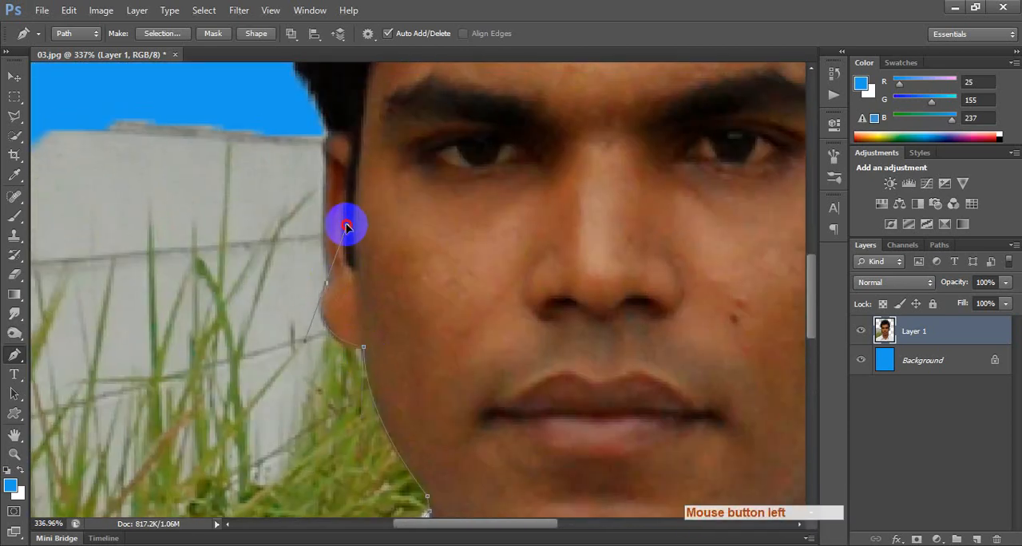
drag(346, 226, 386, 302)
key(space)
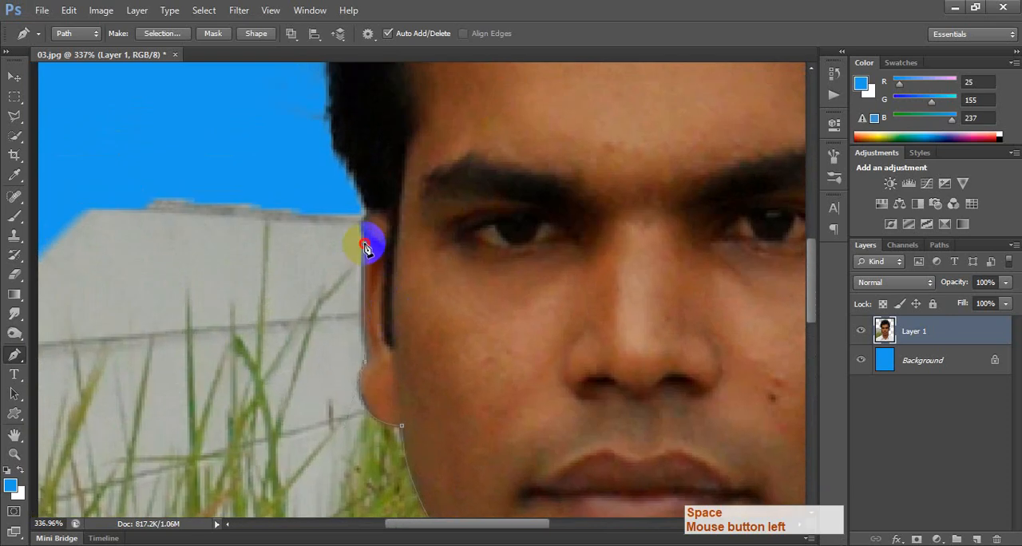
alt+click(364, 248)
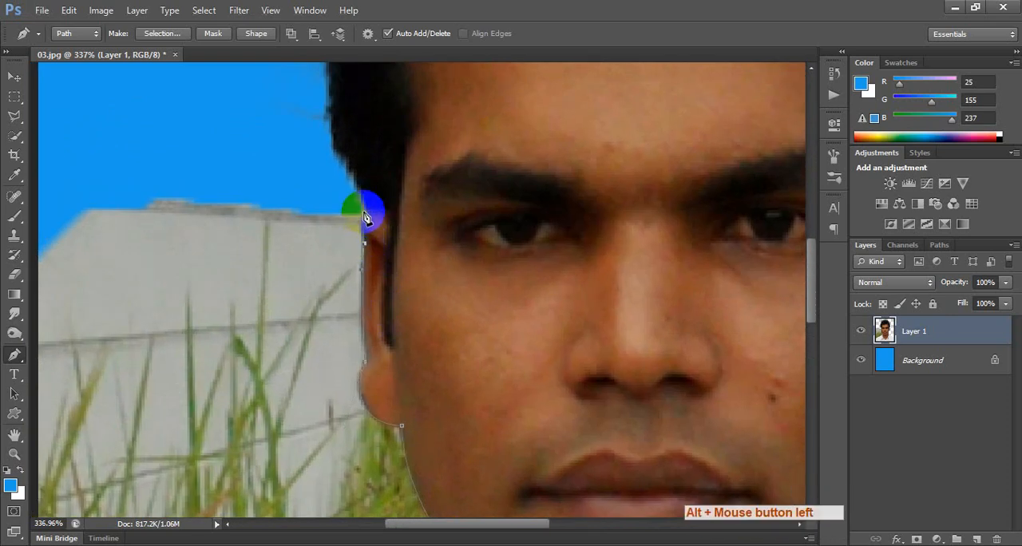
drag(364, 211, 374, 211)
alt+click(364, 212)
Extend the path outside the canvas around the grass and wall and convert it to a selection.
scroll(392, 297, down, 10)
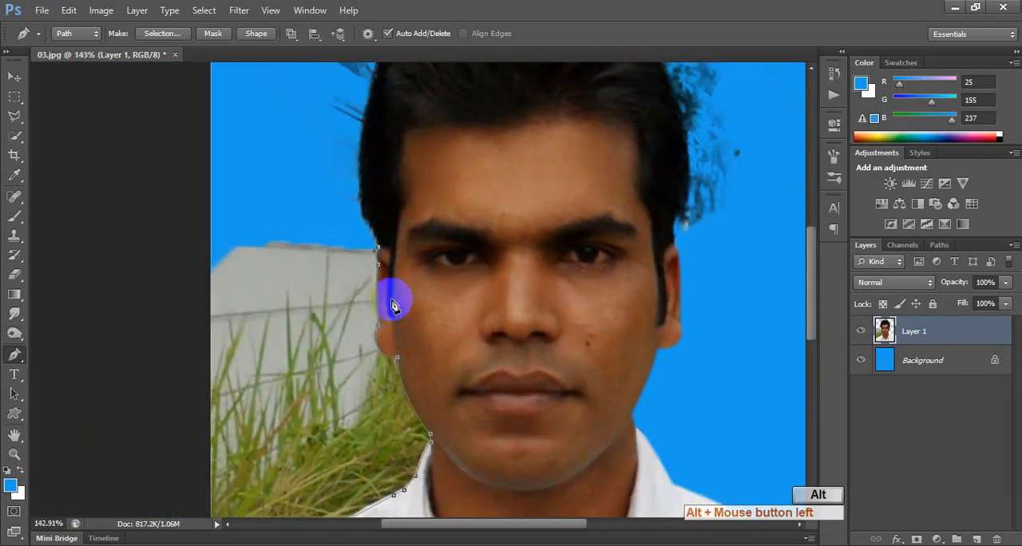
click(252, 202)
drag(161, 272, 161, 279)
drag(193, 378, 194, 392)
drag(194, 428, 199, 438)
key(ctrl+Return)
key(ctrl+KP_Add)
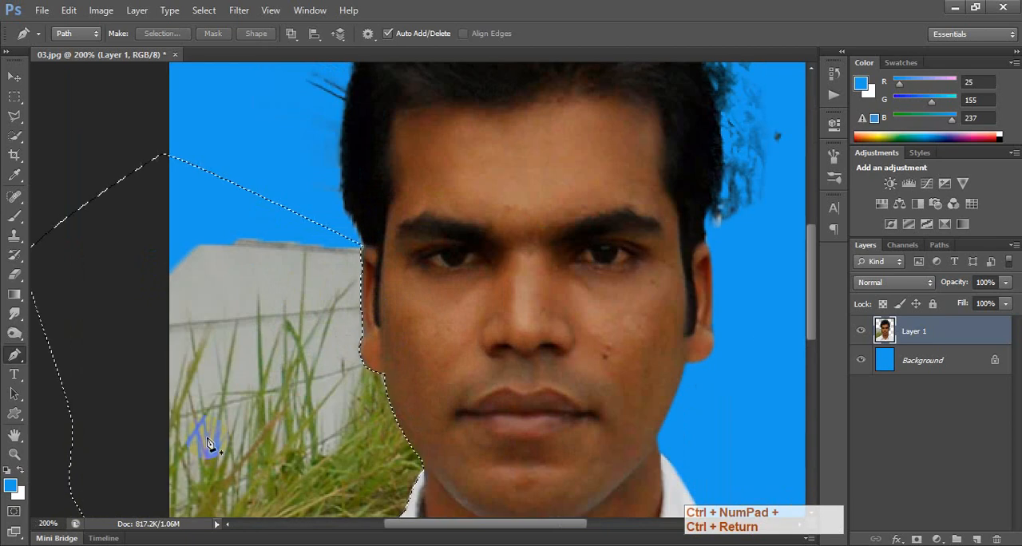
key(shift+F6)
key(Return)
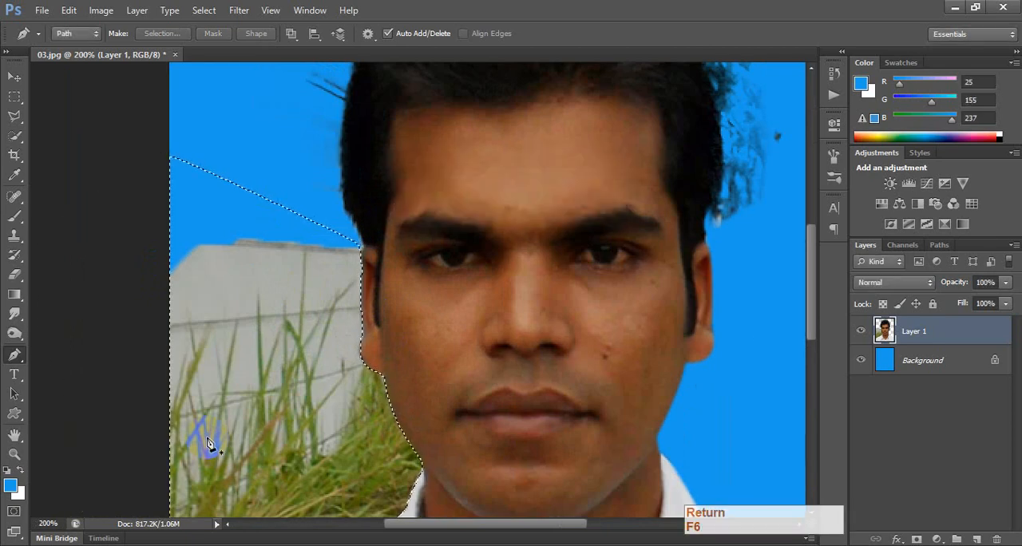
key(ctrl+alt+z)
Feather the selection by 1 pixel, delete the grass and wall from Layer 1, and deselect.
key(shift+F6)
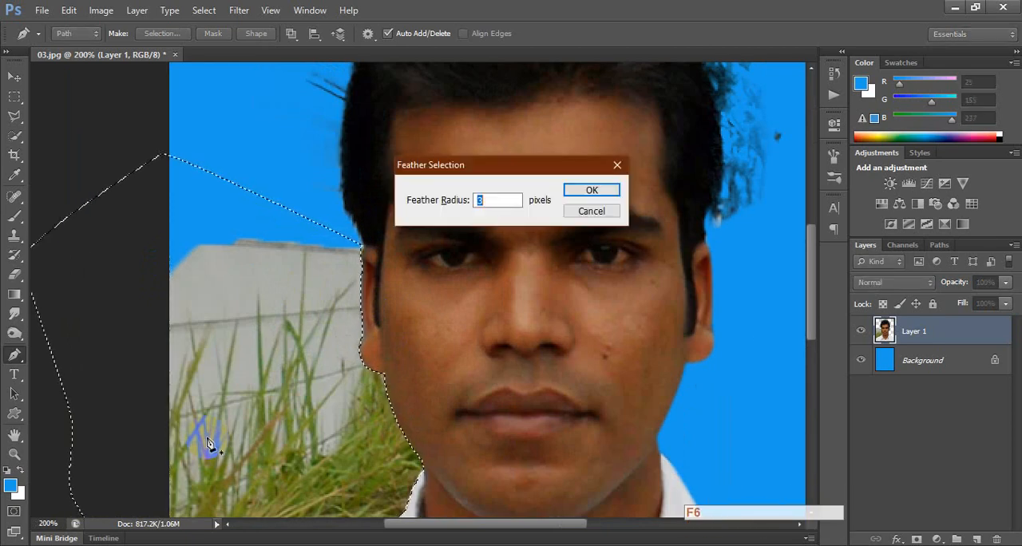
text(1)
key(Return)
click(207, 444)
key(Delete)
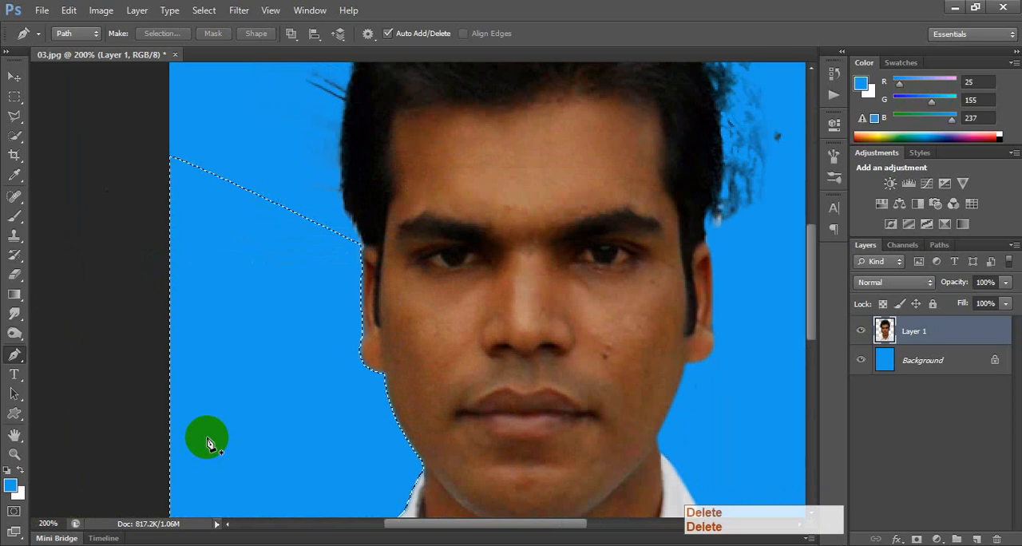
key(ctrl+d)
Trace a Pen path from above the ear along the hair edge and out around the stray strands.
key(ctrl+0)
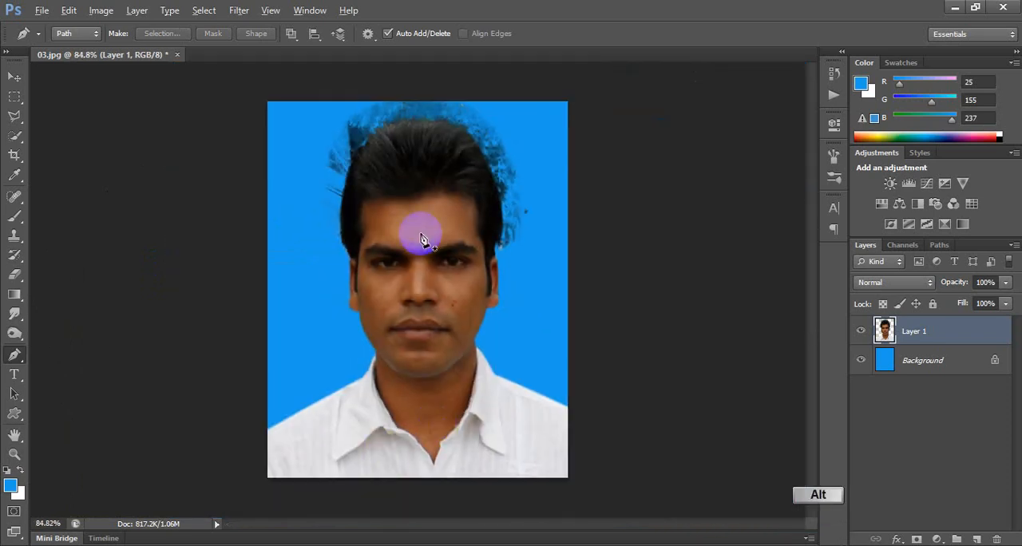
scroll(423, 239, up, 4)
drag(370, 221, 401, 370)
click(242, 418)
key(p)
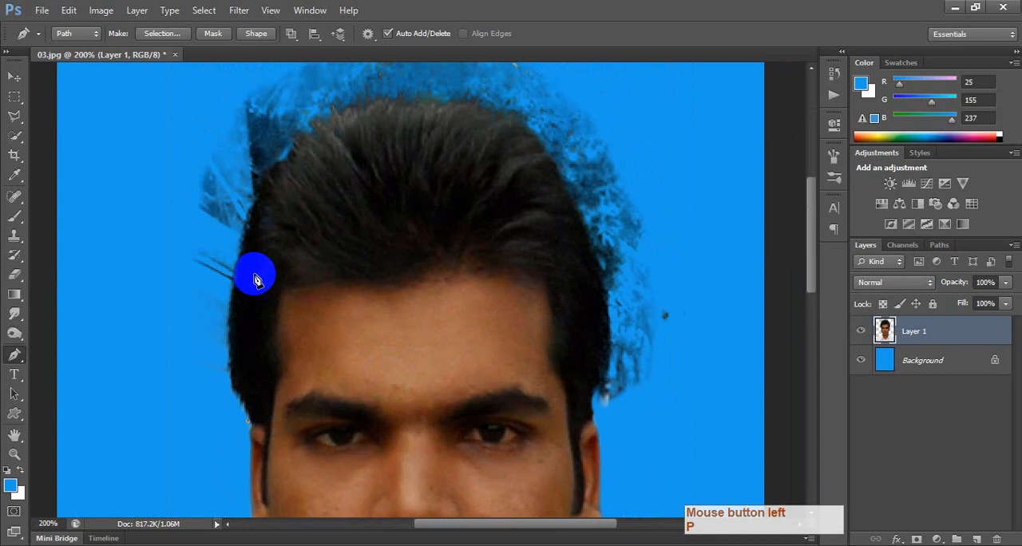
drag(288, 168, 354, 113)
alt+click(276, 183)
click(213, 130)
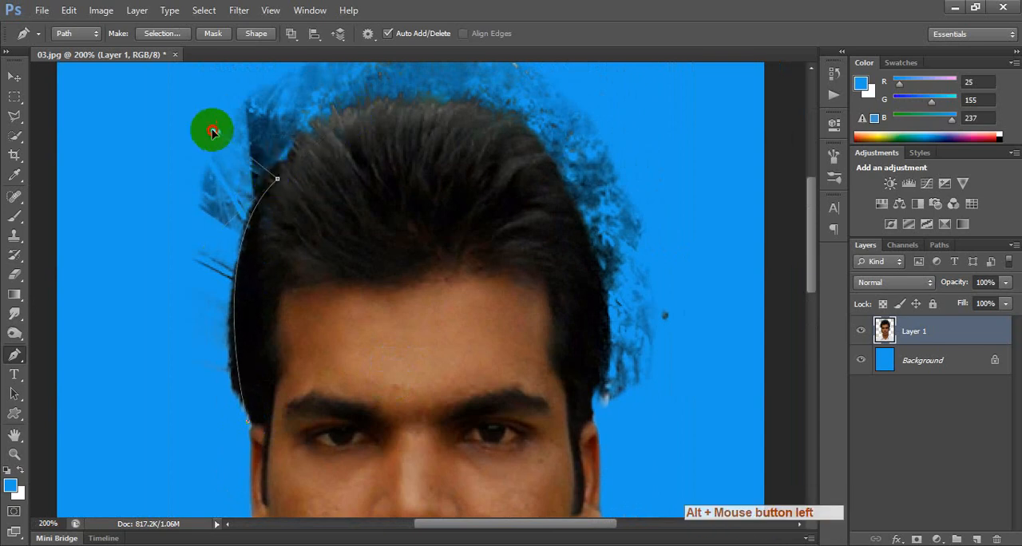
click(125, 280)
Try deleting the traced area beside the hair with a 1-pixel feather, undo the deletion and deselect.
key(ctrl+Return)
key(shift+F6)
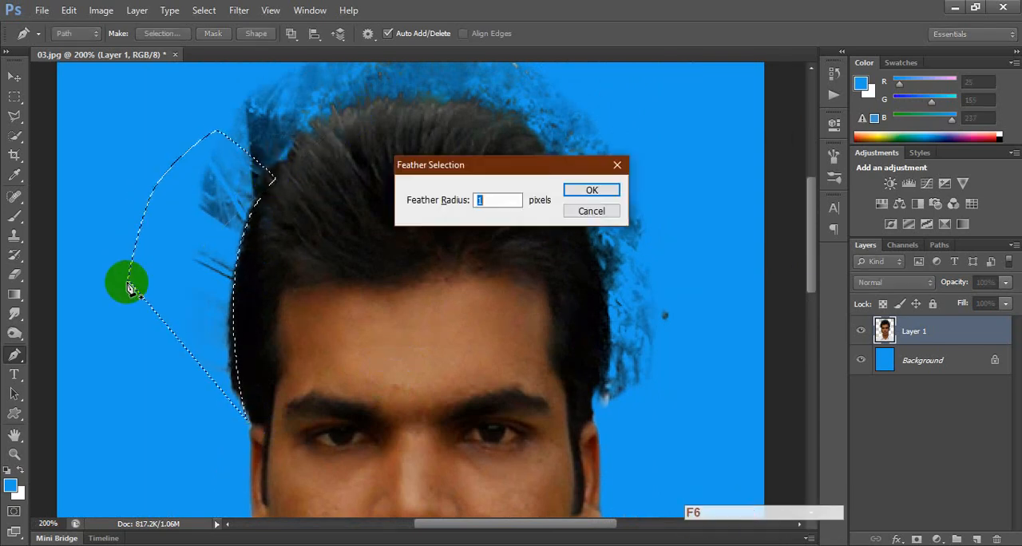
key(Return)
key(Delete)
key(ctrl+d)
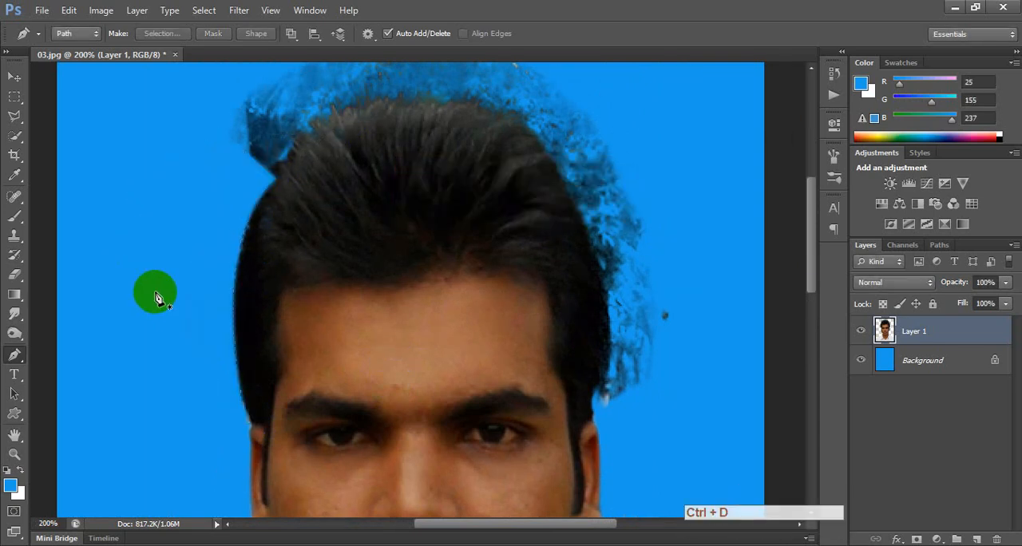
click(258, 232)
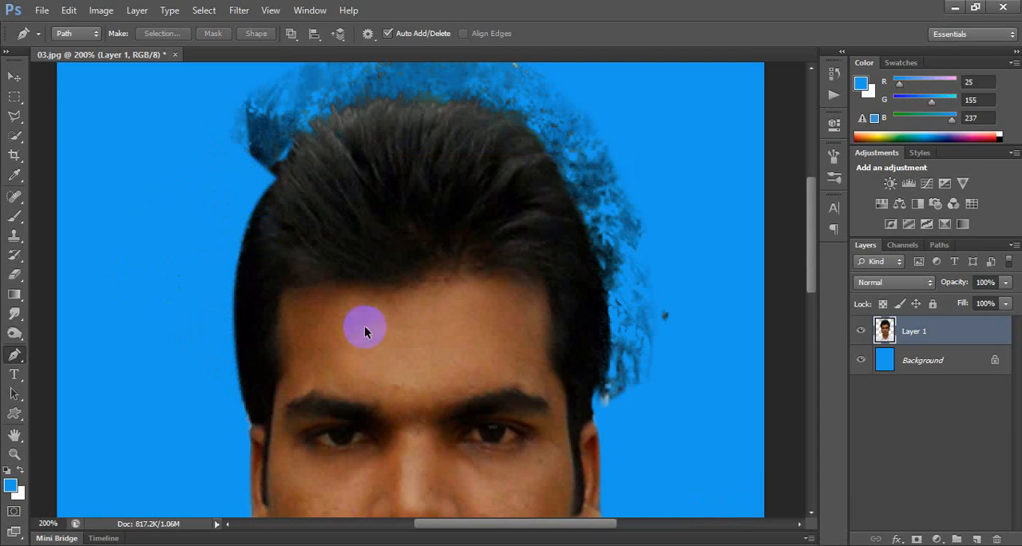
key(ctrl+alt+z)
key(ctrl+alt+z)
key(ctrl+d)
Try erasing the stray strands along the photo's left hair edge with a soft round Eraser brush, and undo the stroke.
click(243, 314)
scroll(242, 311, up, 3)
drag(268, 404, 365, 397)
key(e)
right_click(275, 368)
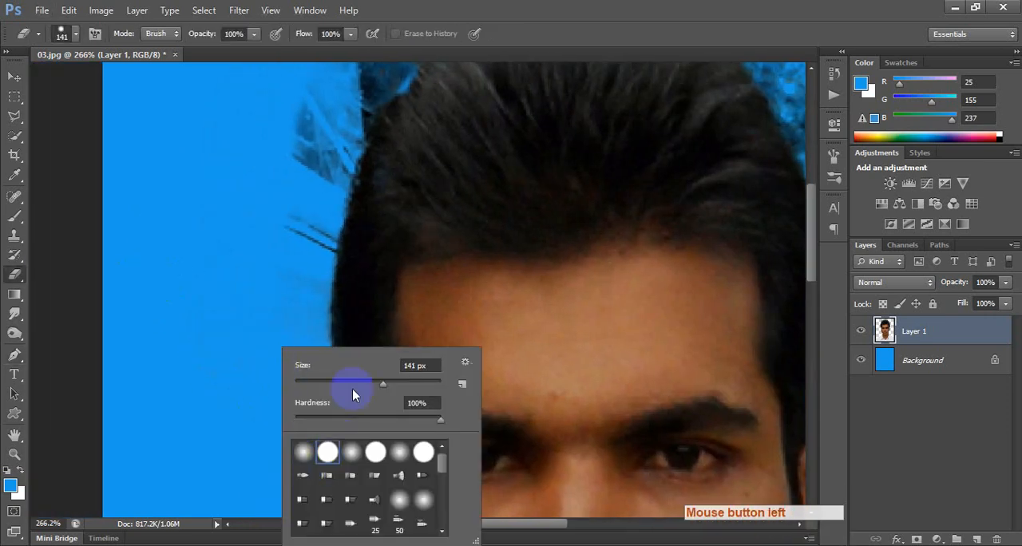
click(305, 454)
click(344, 385)
click(223, 351)
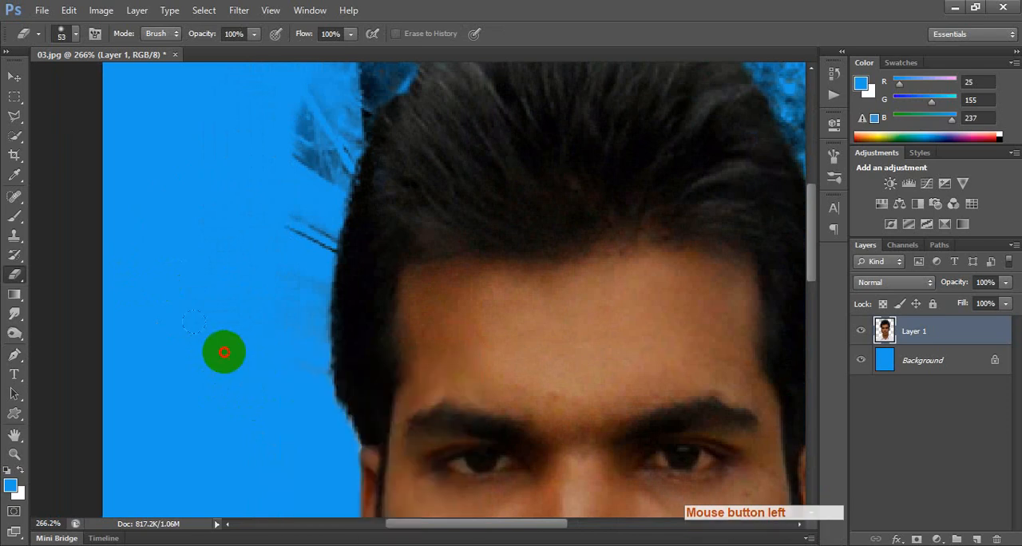
mouse_move(312, 417)
mouse_down()
mouse_move(293, 384)
mouse_move(311, 402)
mouse_move(324, 174)
mouse_move(384, 138)
mouse_up()
key(bracketleft)
key(ctrl+z)
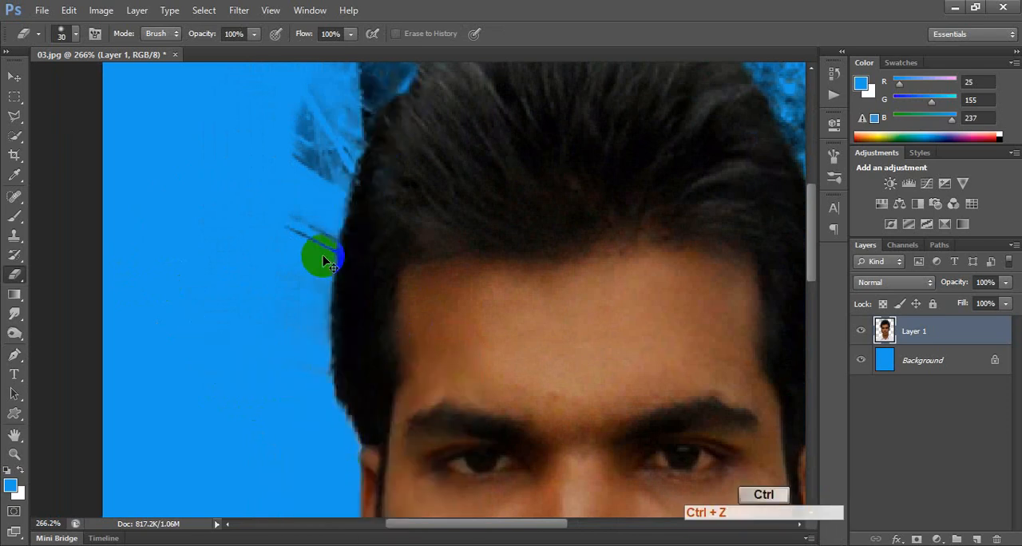
Try erasing along the photo's left hair edge with a hard round 30 px Eraser brush, and undo the stroke.
right_click(308, 246)
click(286, 377)
mouse_move(296, 424)
mouse_down()
mouse_move(306, 216)
mouse_move(407, 76)
mouse_up()
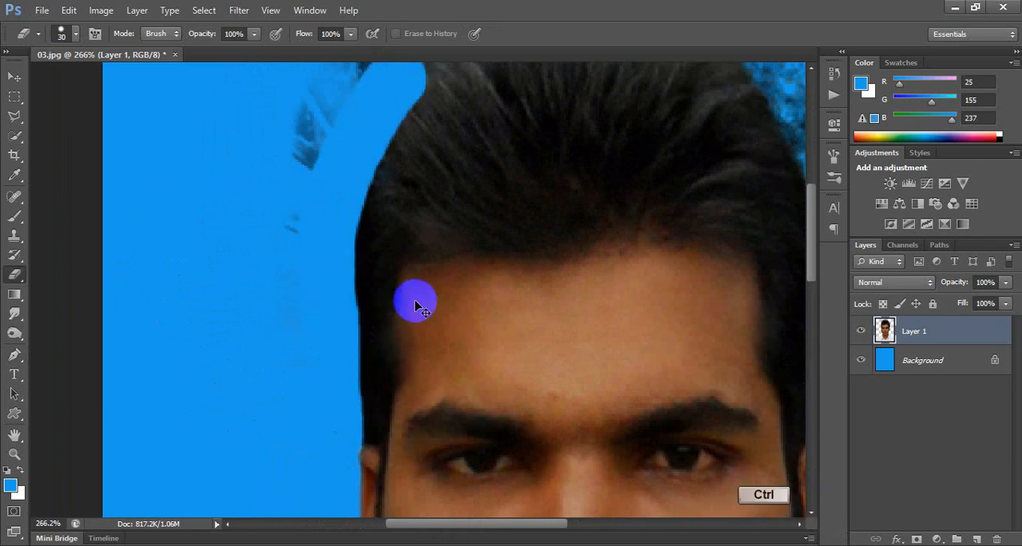
key(ctrl+z)
Give the Eraser the textured brush tip labelled 23 and enlarge it to 75 px.
right_click(336, 297)
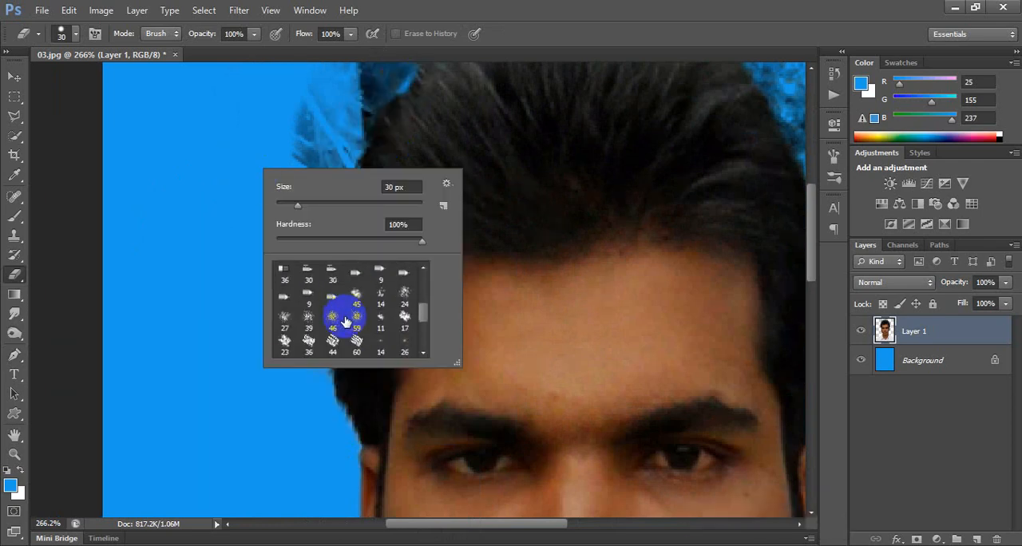
scroll(340, 325, down, 3)
click(286, 331)
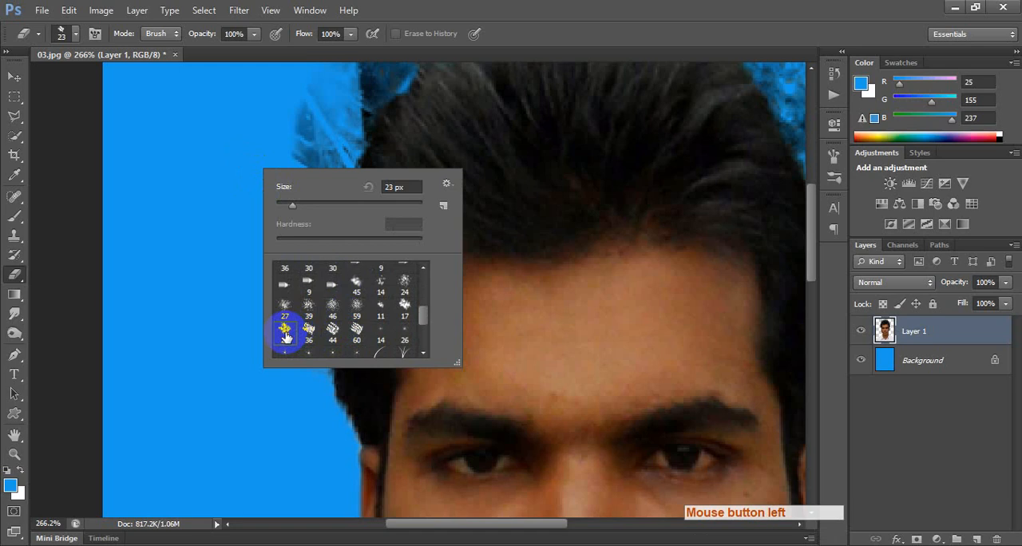
click(333, 205)
Try a long erasing stroke along the left hair edge with the 75 px textured tip, and undo it.
click(270, 416)
mouse_move(294, 435)
mouse_down()
mouse_move(330, 183)
mouse_move(368, 82)
mouse_up()
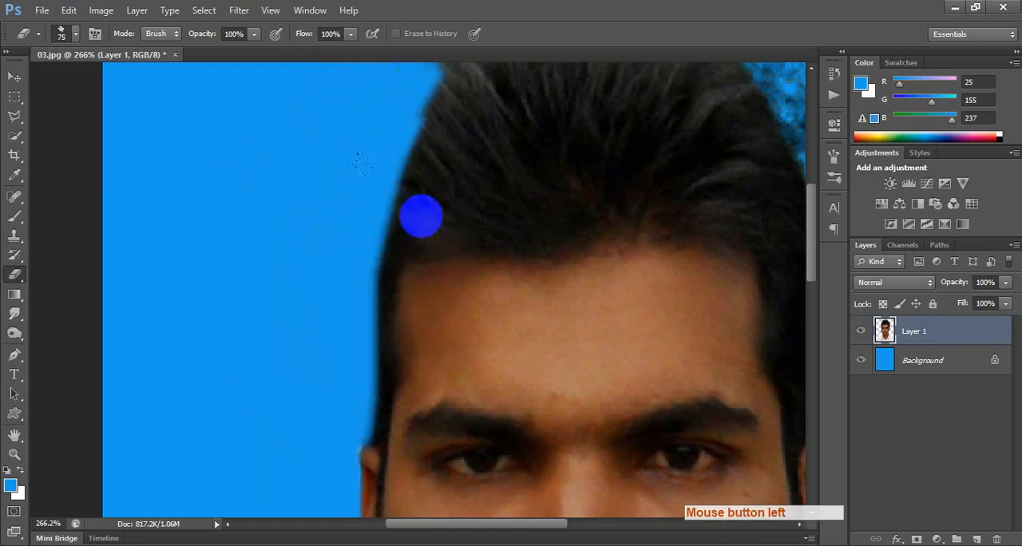
key(ctrl+z)
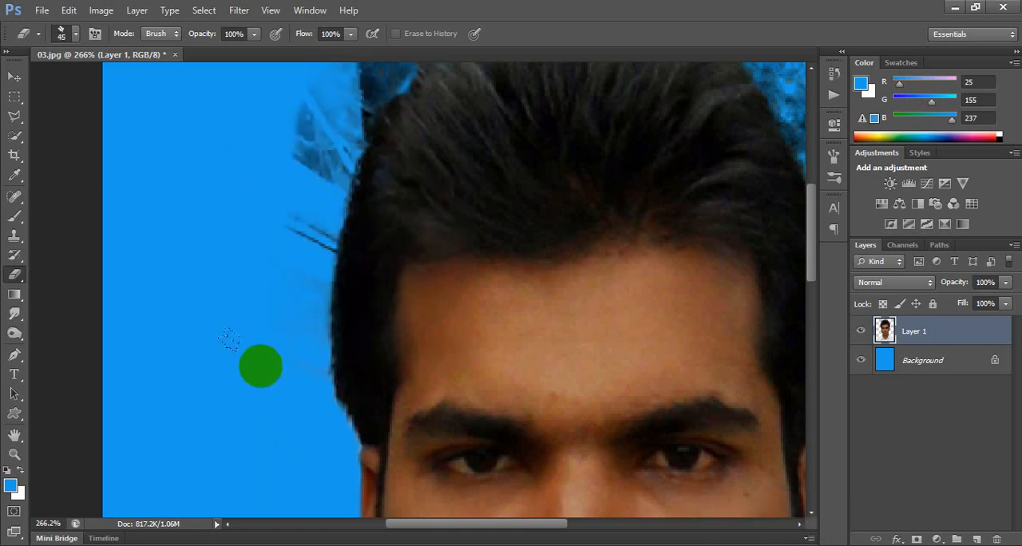
Reduce the textured Eraser to 35 px and erase the stray strands beside the left side of the hair.
click(286, 357)
click(298, 294)
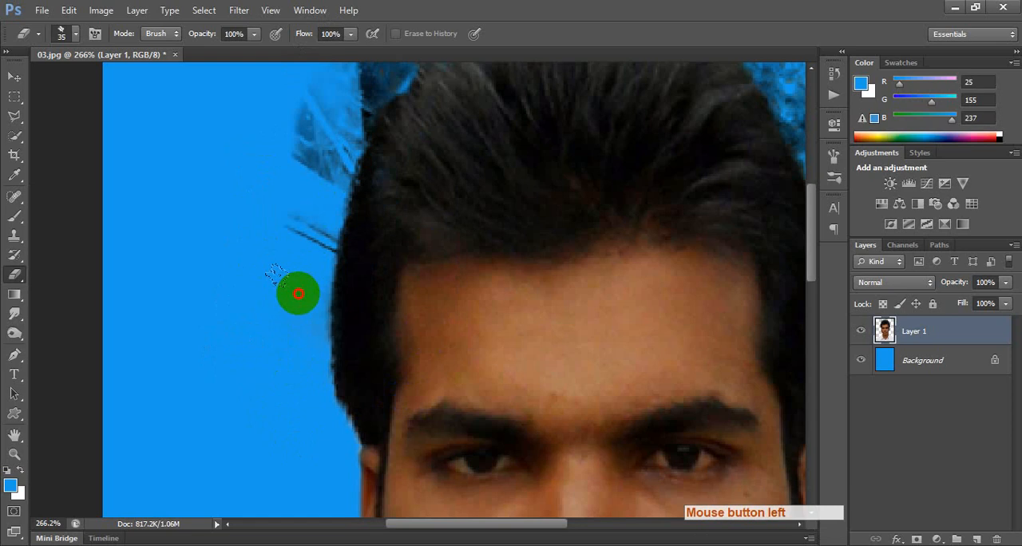
key(space)
drag(286, 269, 262, 343)
mouse_move(254, 286)
mouse_down()
mouse_move(274, 292)
mouse_move(279, 316)
mouse_move(276, 305)
mouse_up()
mouse_move(242, 205)
mouse_down()
mouse_move(287, 226)
mouse_move(298, 247)
mouse_move(280, 211)
mouse_move(296, 194)
mouse_move(316, 198)
mouse_move(332, 150)
mouse_move(348, 145)
mouse_move(331, 155)
mouse_move(306, 206)
mouse_move(347, 211)
mouse_move(310, 277)
mouse_up()
Erase the dark background patch jutting out from the upper-left curve of the hair on Layer 1.
scroll(398, 134, up, 1)
key(space)
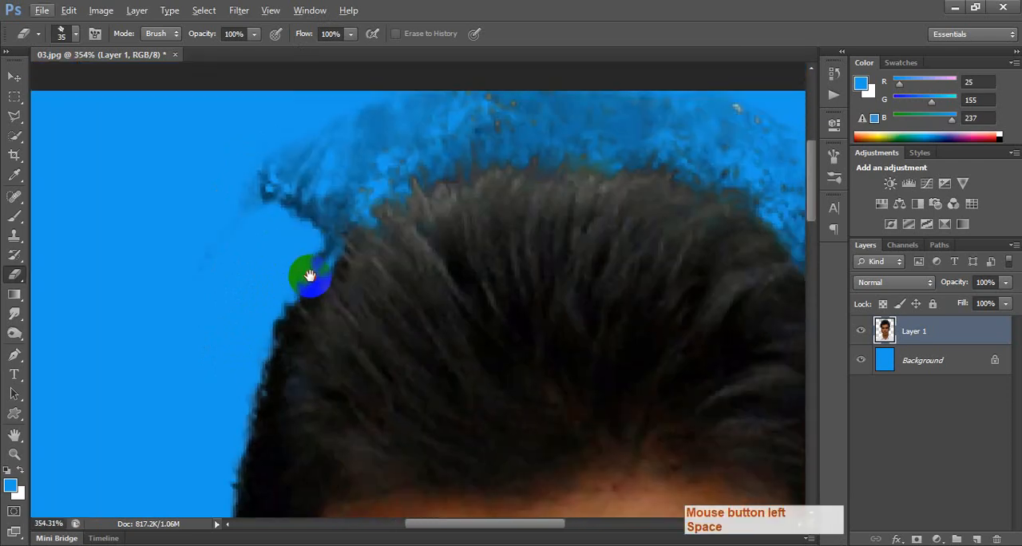
mouse_move(318, 204)
mouse_down()
mouse_move(292, 216)
mouse_move(240, 171)
mouse_move(337, 162)
mouse_move(336, 124)
mouse_up()
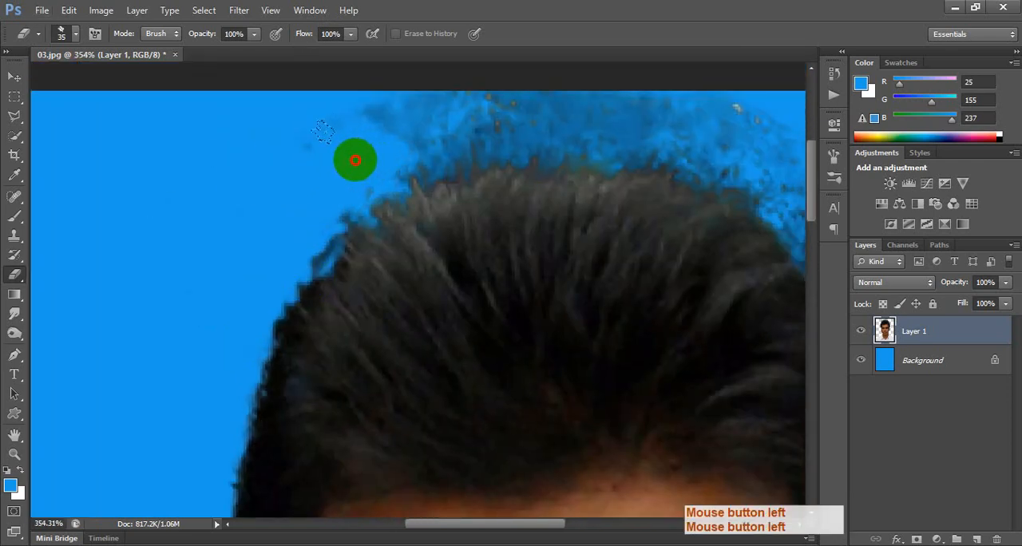
mouse_move(355, 161)
mouse_down()
mouse_move(349, 123)
mouse_move(431, 114)
mouse_up()
Erase the leftover background above the crown up to the photo's top edge, keeping a textured hairline.
key(space)
drag(471, 137, 331, 176)
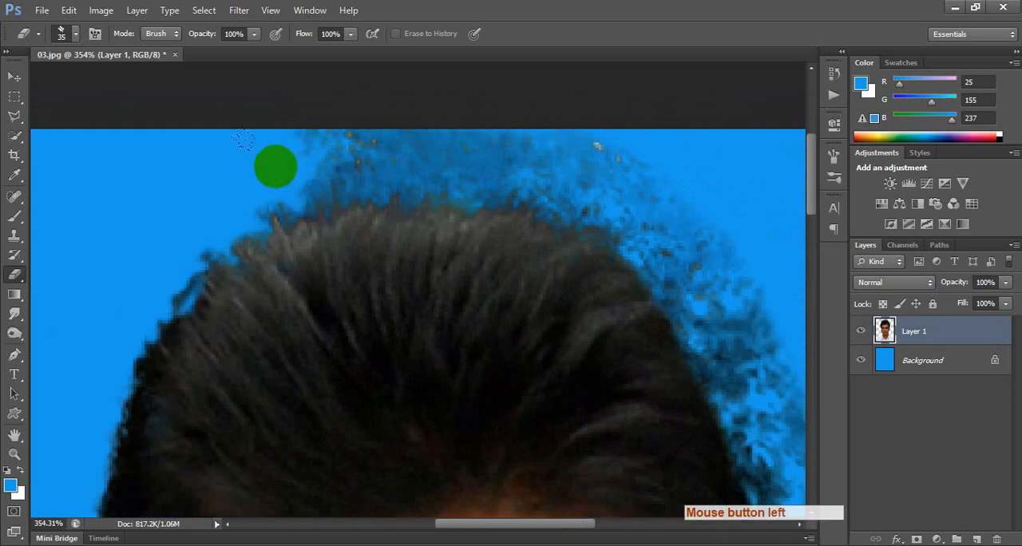
click(265, 193)
mouse_move(265, 186)
mouse_down()
mouse_move(325, 166)
mouse_move(328, 155)
mouse_move(290, 174)
mouse_move(312, 152)
mouse_up()
key(space)
mouse_move(500, 180)
mouse_down()
mouse_move(381, 196)
mouse_move(400, 203)
mouse_move(443, 191)
mouse_move(467, 163)
mouse_move(465, 197)
mouse_move(504, 144)
mouse_move(371, 159)
mouse_move(380, 136)
mouse_up()
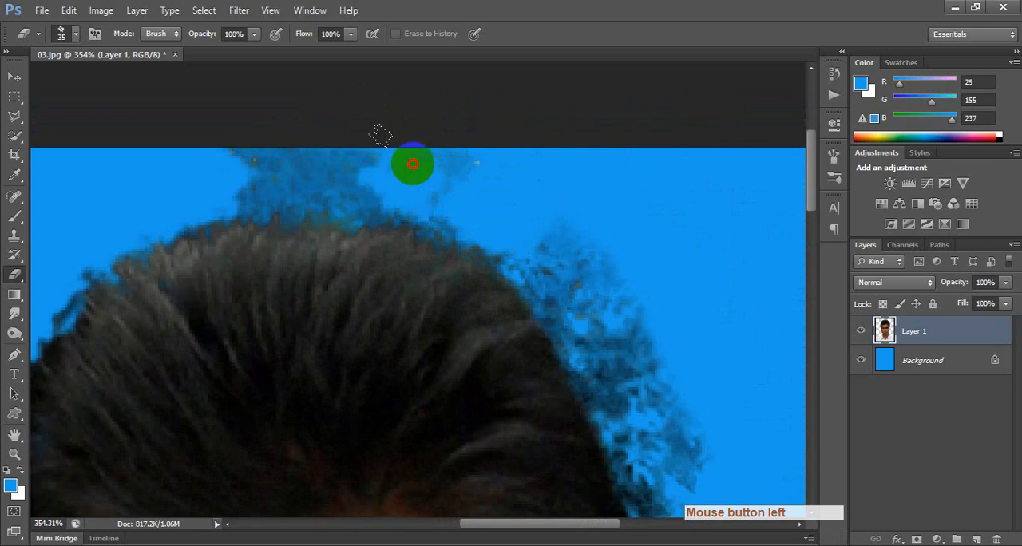
mouse_move(407, 170)
mouse_down()
mouse_move(383, 176)
mouse_move(312, 153)
mouse_move(332, 141)
mouse_move(262, 159)
mouse_move(222, 137)
mouse_up()
mouse_move(273, 177)
mouse_down()
mouse_move(283, 178)
mouse_move(285, 157)
mouse_up()
mouse_move(335, 183)
mouse_down()
mouse_move(351, 175)
mouse_move(222, 178)
mouse_up()
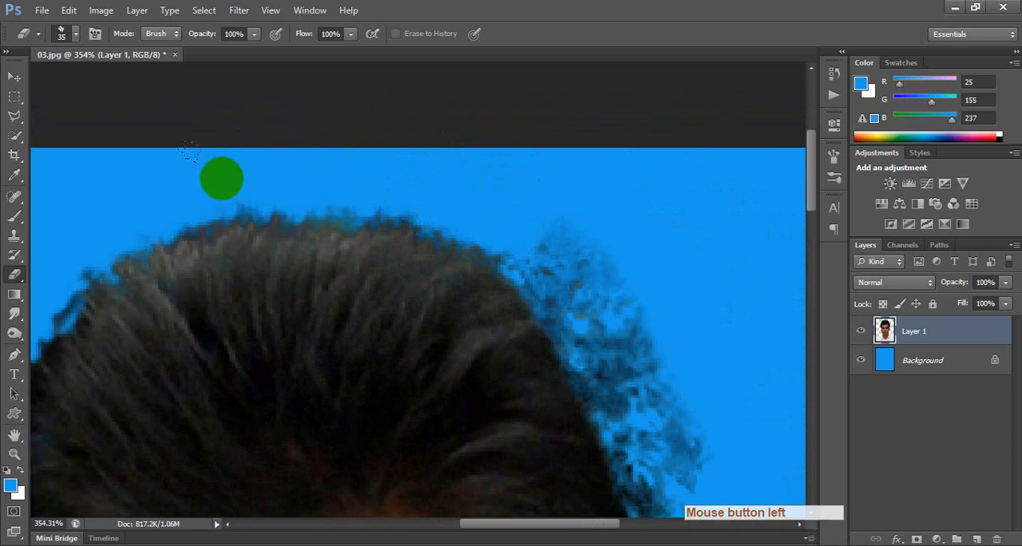
drag(178, 144, 266, 130)
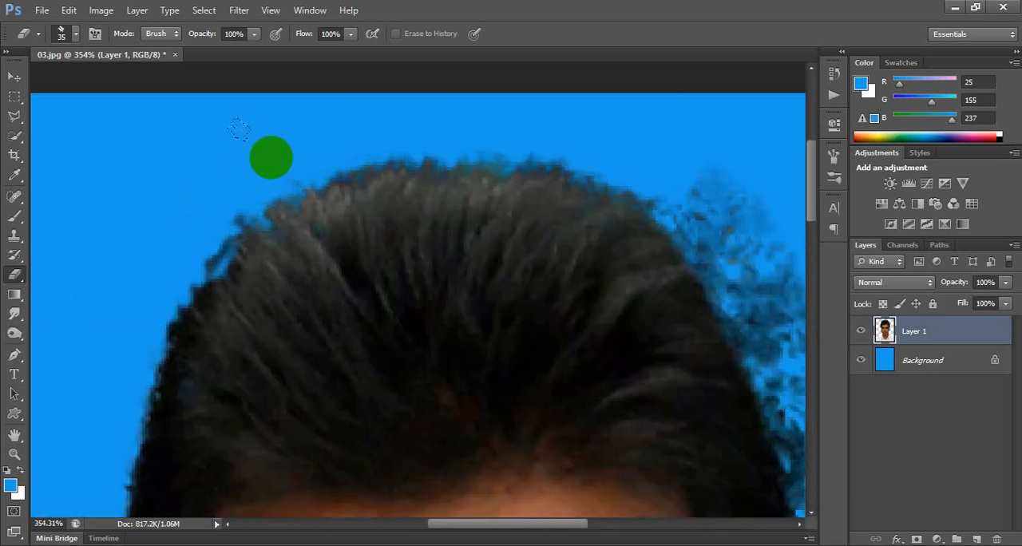
mouse_move(186, 147)
mouse_down()
mouse_move(155, 194)
mouse_move(178, 232)
mouse_up()
Erase the background remnants beside the right temple, working upward from just above the ear.
mouse_move(575, 222)
mouse_down()
mouse_move(410, 240)
mouse_move(530, 128)
mouse_up()
drag(548, 309, 543, 281)
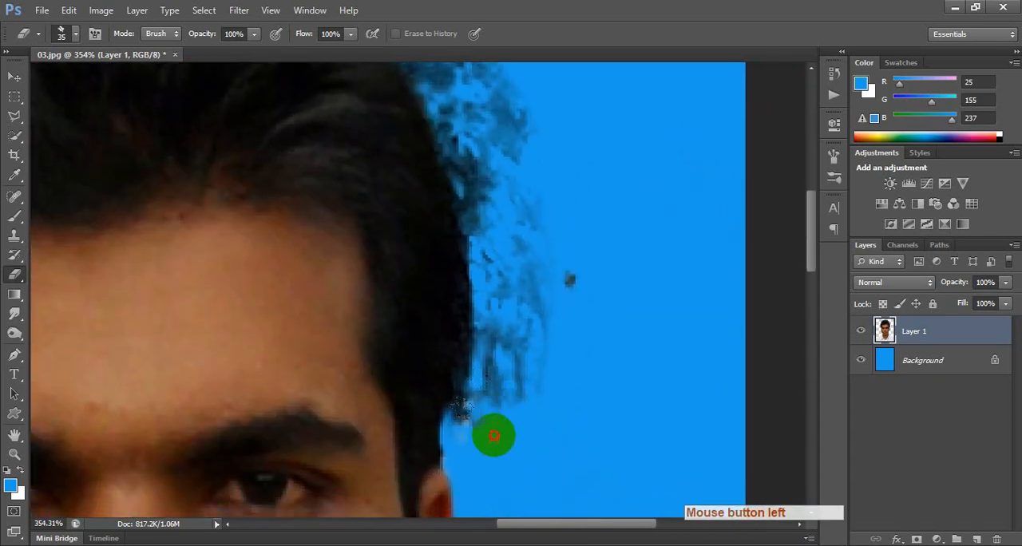
drag(504, 423, 513, 405)
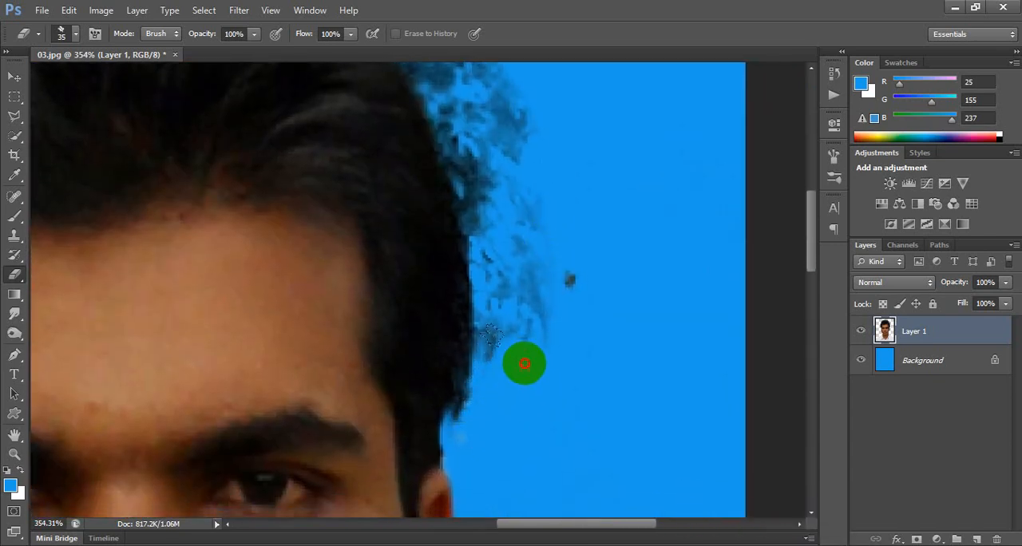
mouse_move(524, 364)
mouse_down()
mouse_move(520, 335)
mouse_move(520, 404)
mouse_move(596, 301)
mouse_move(535, 293)
mouse_up()
click(491, 254)
click(498, 254)
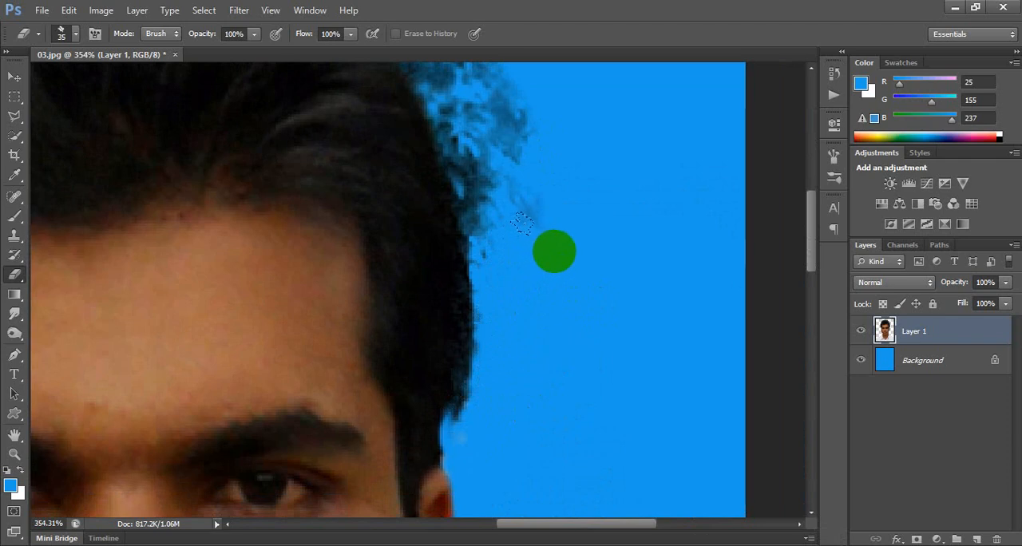
Erase the speckled background remnants along the middle of the hair's right side.
key(space)
drag(609, 230, 588, 346)
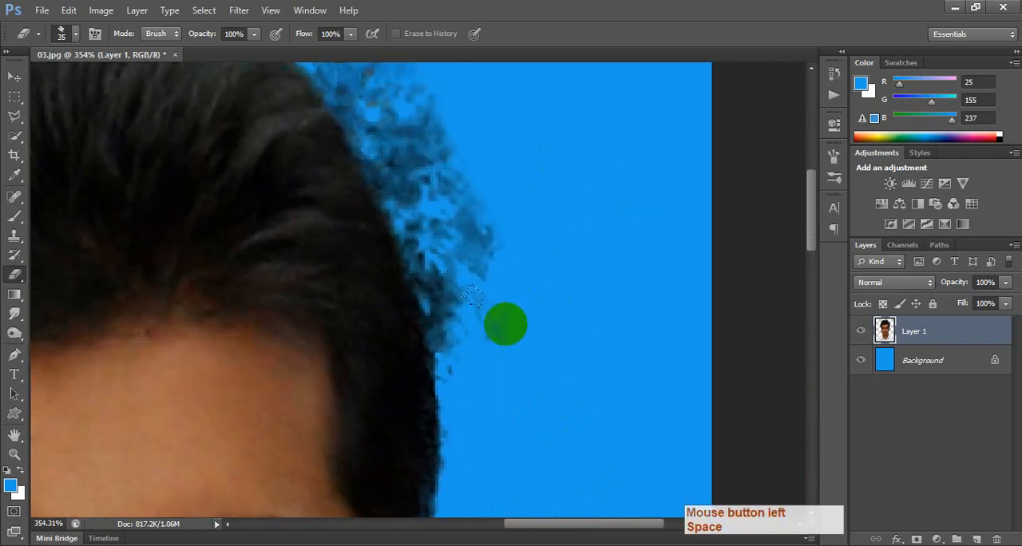
mouse_move(481, 340)
mouse_down()
mouse_move(498, 312)
mouse_move(479, 284)
mouse_up()
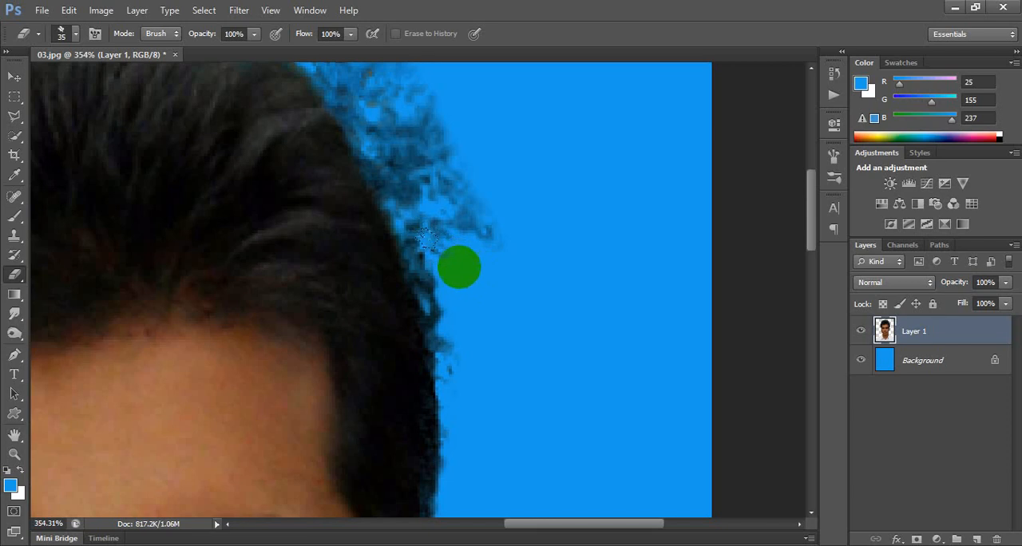
mouse_move(450, 227)
mouse_down()
mouse_move(478, 185)
mouse_move(459, 246)
mouse_move(452, 239)
mouse_move(470, 287)
mouse_move(438, 259)
mouse_move(465, 342)
mouse_up()
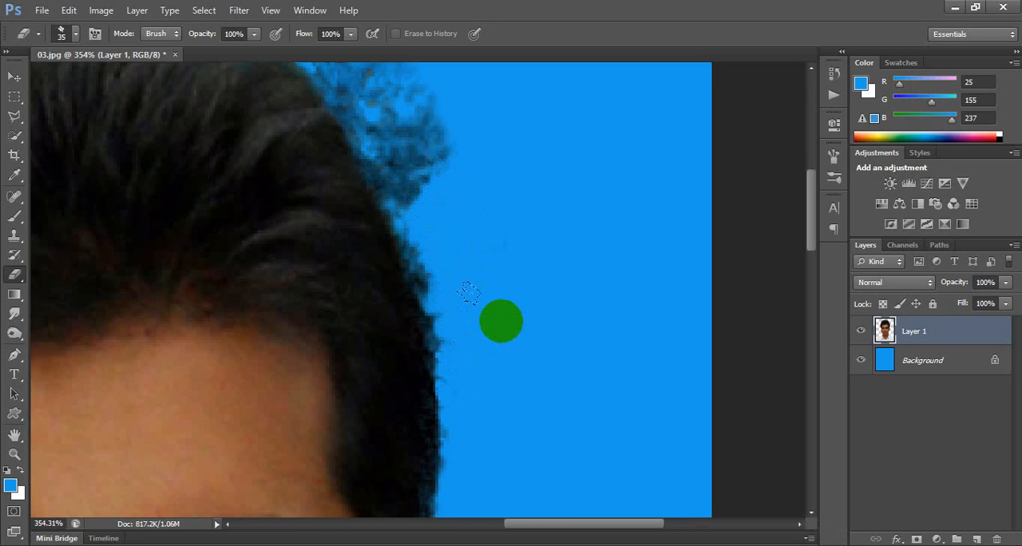
Erase the remaining dark specks around the upper-right curve of the hair.
key(space)
drag(465, 254, 522, 353)
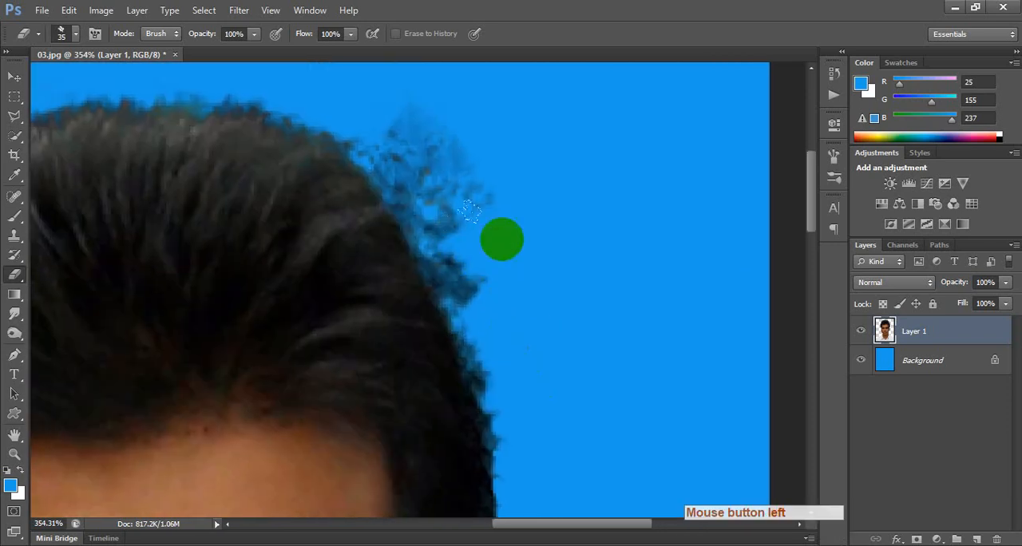
mouse_move(446, 255)
mouse_down()
mouse_move(435, 200)
mouse_move(406, 190)
mouse_move(407, 130)
mouse_move(366, 134)
mouse_move(376, 116)
mouse_move(348, 104)
mouse_move(423, 83)
mouse_move(464, 103)
mouse_move(466, 166)
mouse_move(433, 216)
mouse_move(461, 272)
mouse_up()
Clean up the lower right hair edge and erase the faint spot just above the ear.
key(space)
mouse_move(561, 414)
mouse_down()
mouse_move(555, 282)
mouse_move(499, 270)
mouse_up()
key(space)
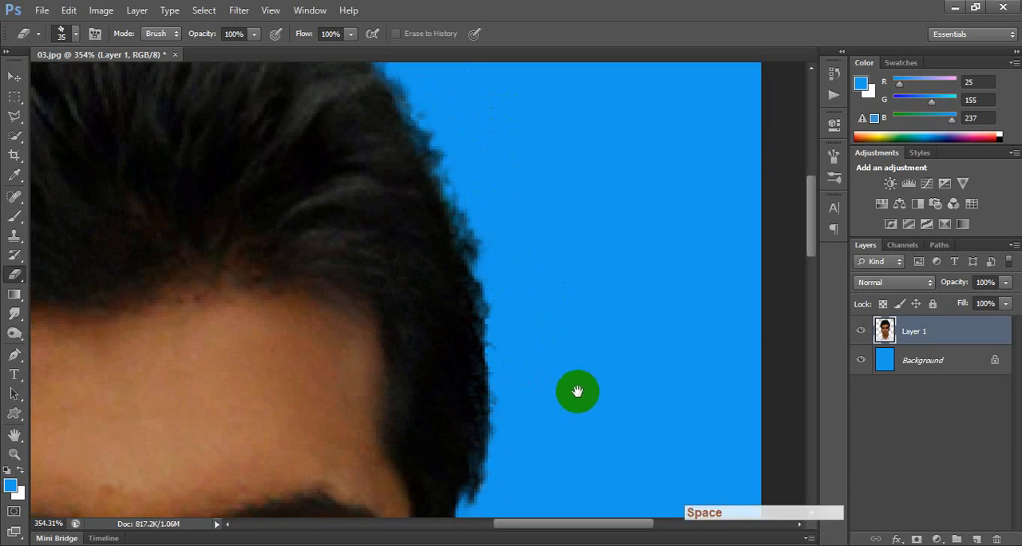
drag(577, 391, 535, 265)
mouse_move(493, 404)
mouse_down()
mouse_move(481, 407)
mouse_move(490, 394)
mouse_up()
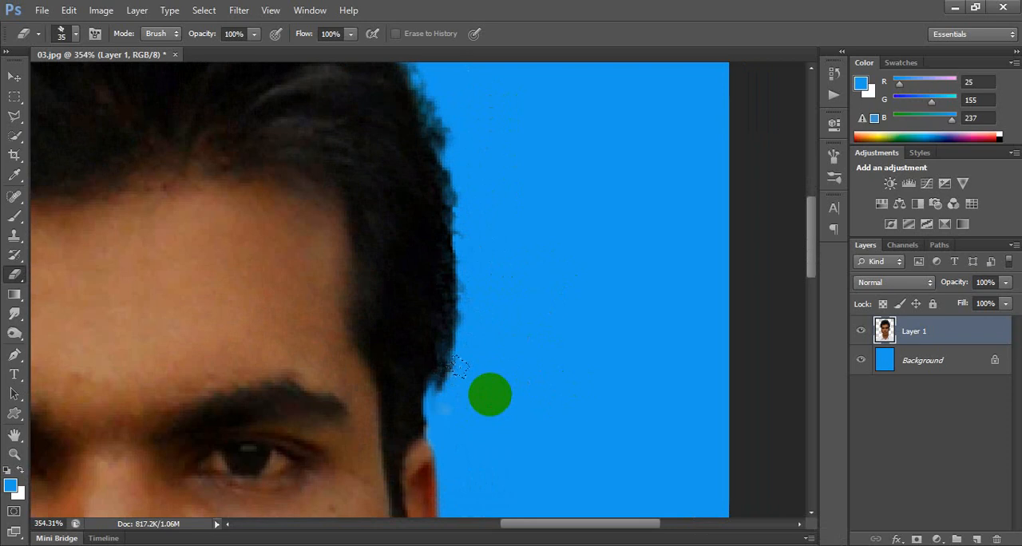
drag(499, 407, 474, 411)
Touch up the right hair outline from the temple to the top with the textured Eraser.
key(space)
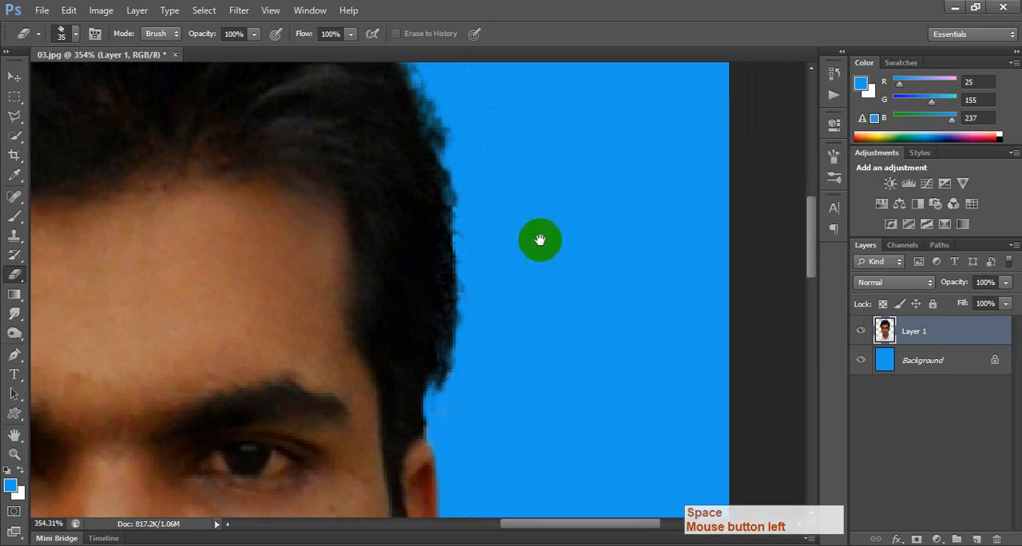
drag(538, 240, 557, 364)
key(space)
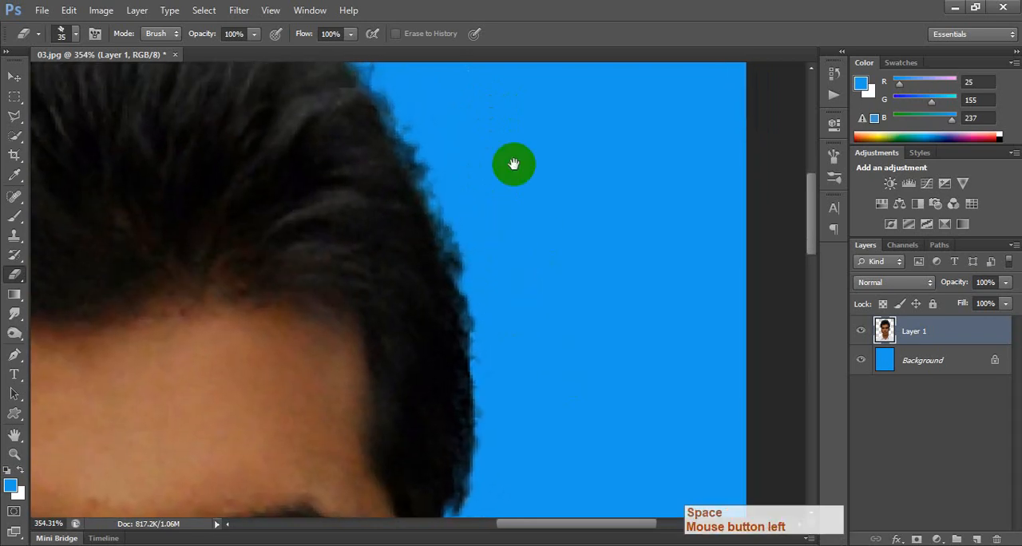
drag(513, 164, 616, 324)
click(509, 233)
drag(510, 232, 449, 168)
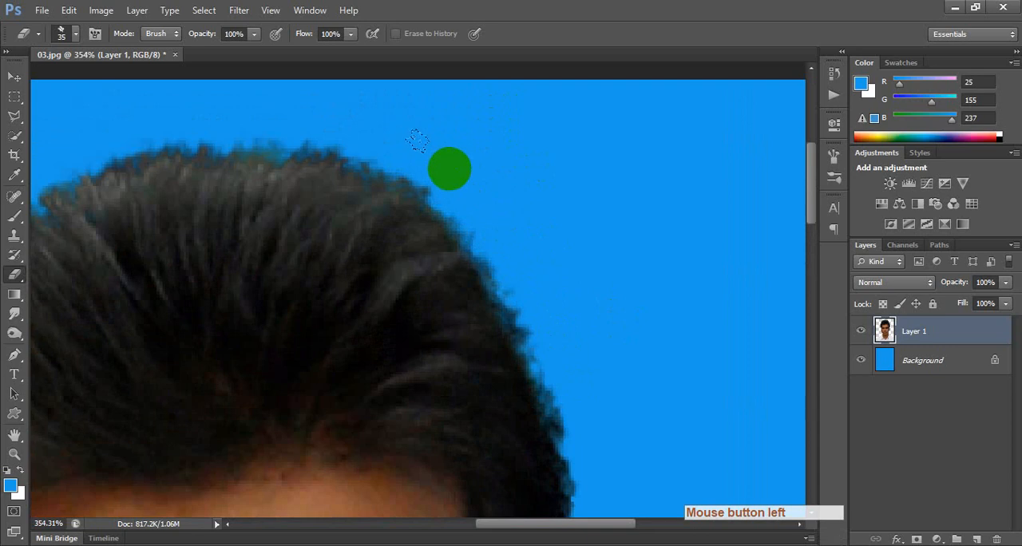
click(451, 136)
Touch up the blue area around the crown and the hair's upper-left edge with the textured Eraser.
key(space)
drag(350, 200, 634, 214)
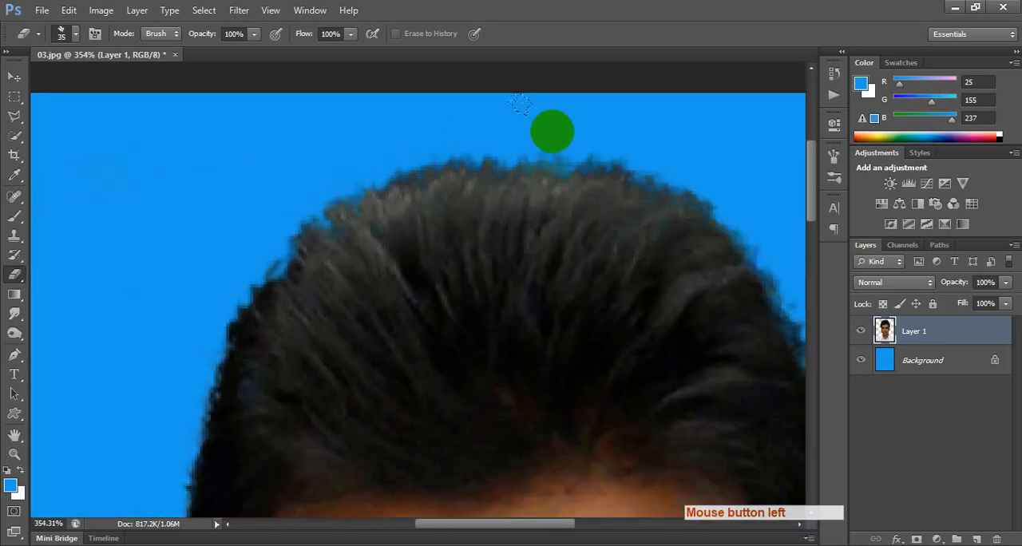
click(541, 115)
click(419, 101)
click(418, 90)
click(391, 92)
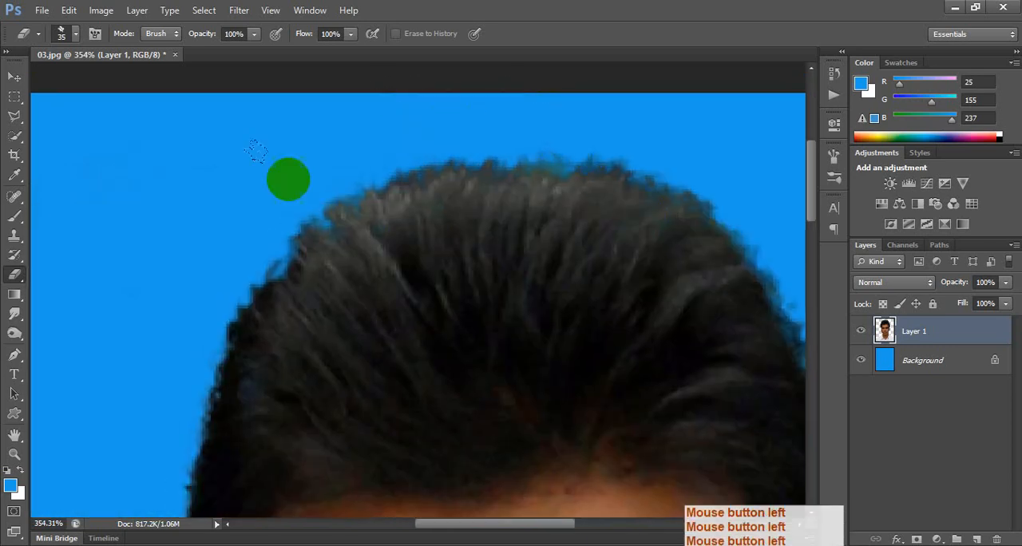
click(195, 224)
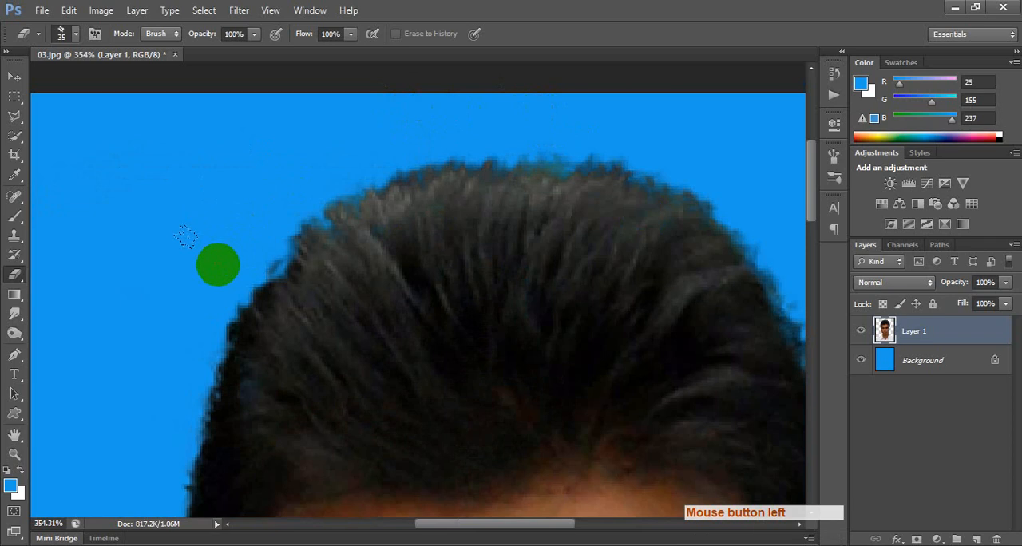
Remove the mole on the photo's right cheek with the Patch Tool, sampling nearby clean skin.
scroll(243, 327, down, 5)
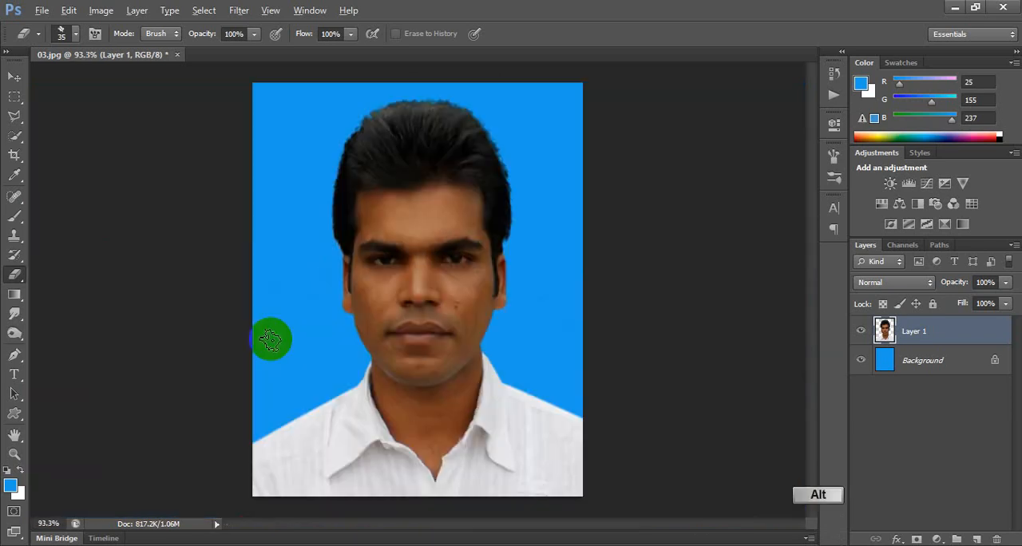
scroll(501, 297, up, 2)
scroll(501, 297, up, 2)
drag(468, 269, 411, 292)
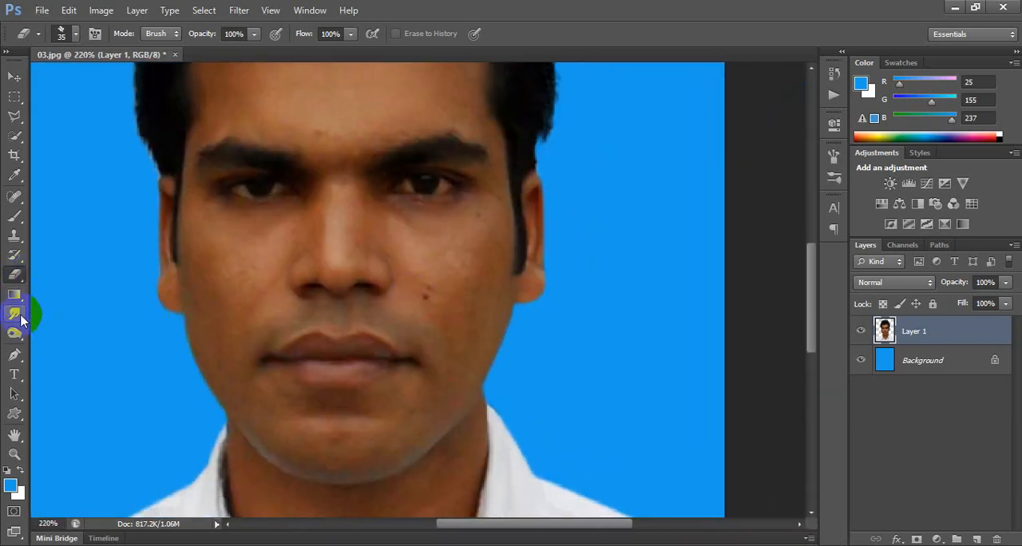
click(24, 197)
click(74, 222)
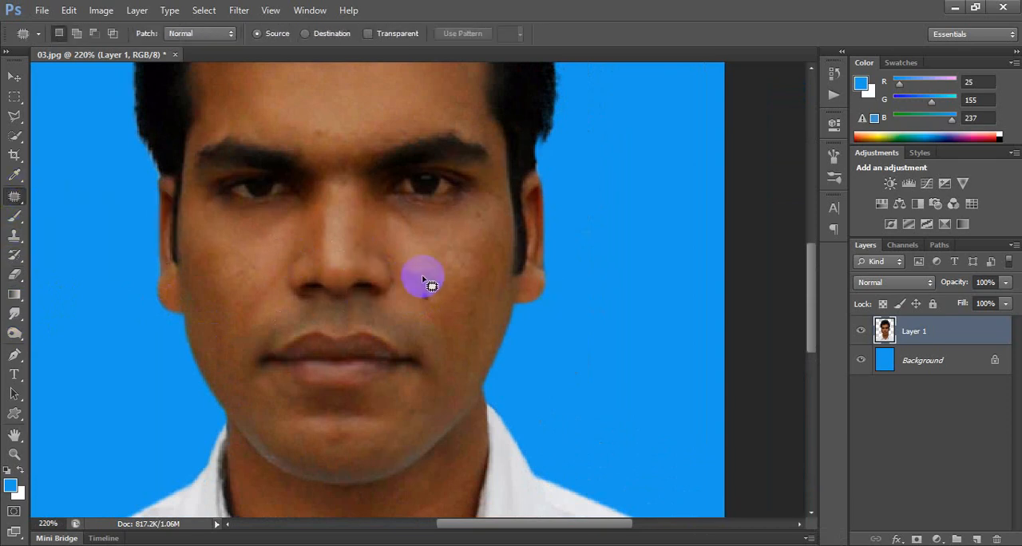
mouse_move(423, 278)
mouse_down()
mouse_move(434, 306)
mouse_move(434, 281)
mouse_up()
drag(431, 289, 412, 273)
Patch the small blemishes below the photo's right eye, on the forehead and on the chin with clean skin.
drag(397, 213, 447, 248)
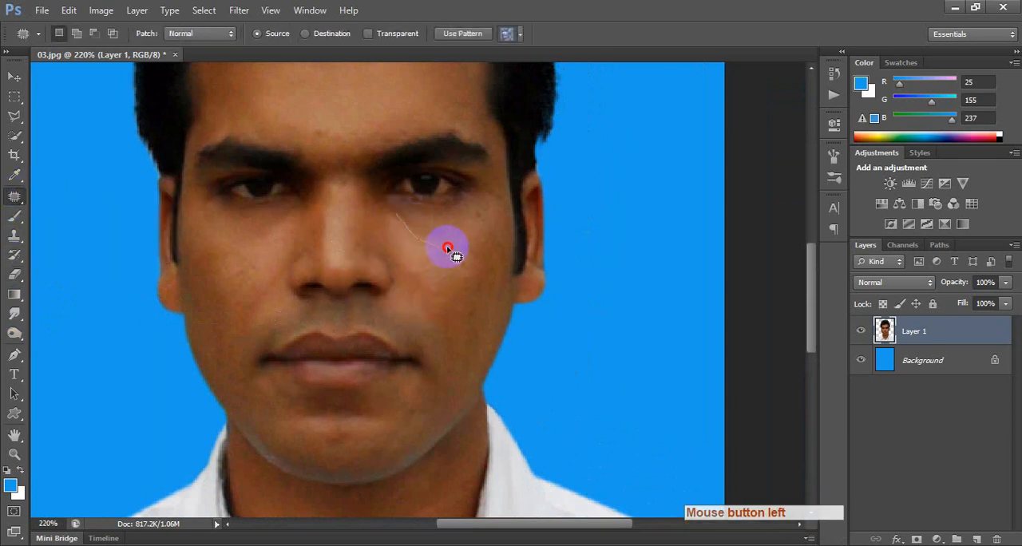
drag(400, 228, 397, 226)
mouse_move(311, 117)
mouse_down()
mouse_move(338, 119)
mouse_move(323, 93)
mouse_up()
click(321, 432)
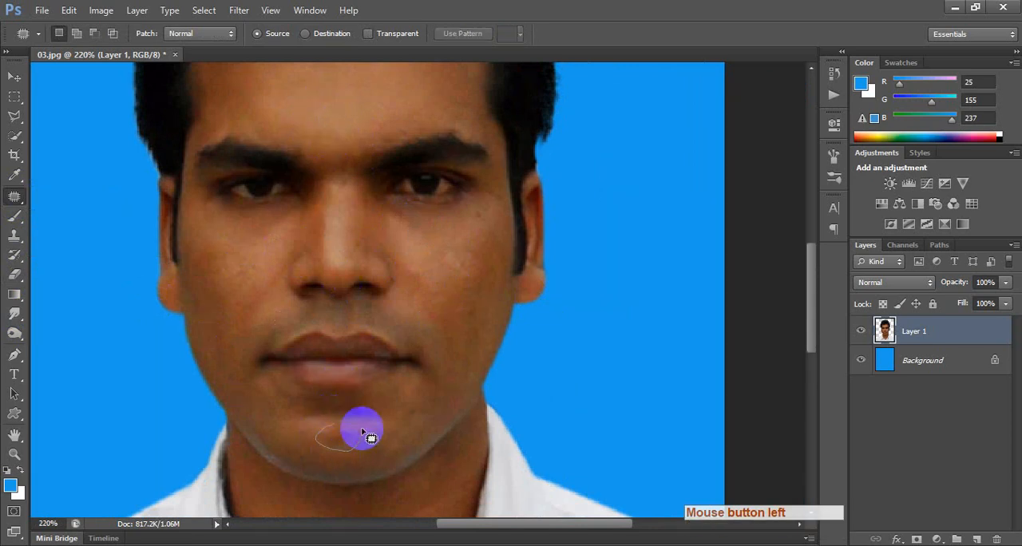
drag(362, 429, 342, 424)
drag(334, 433, 297, 434)
click(296, 433)
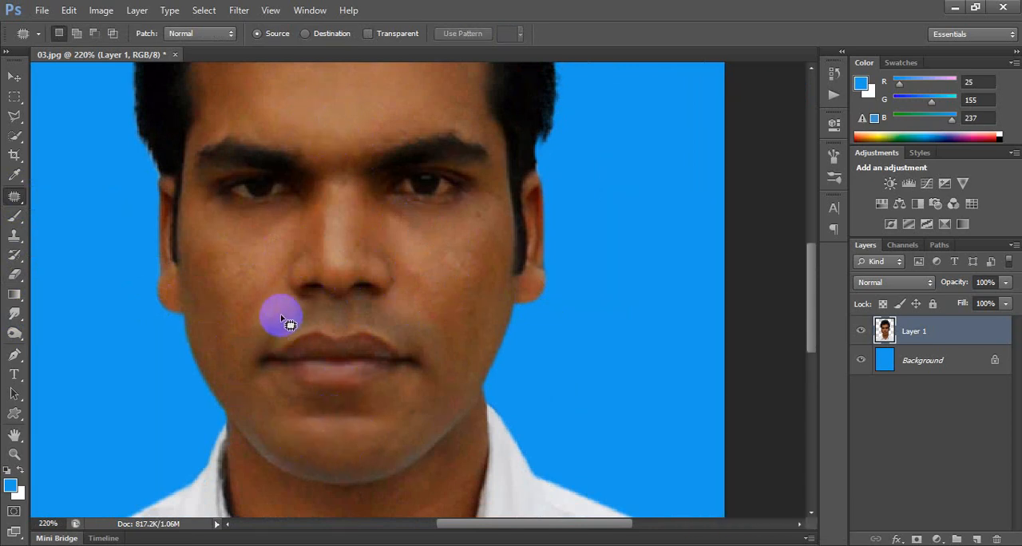
Smooth the skin of both cheeks and around the mouth with the Smudge Tool at 5% strength.
right_click(15, 319)
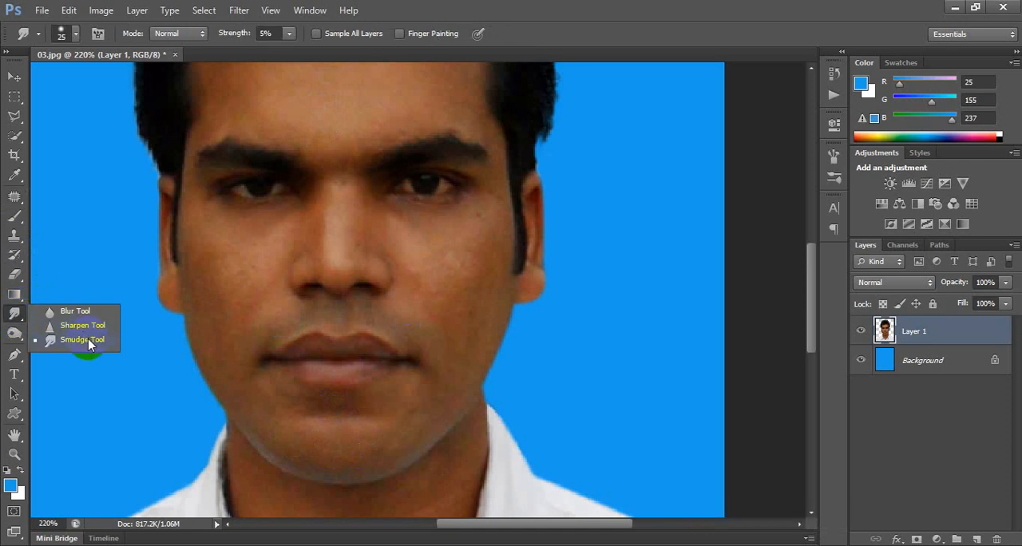
click(88, 339)
mouse_move(270, 301)
mouse_down()
mouse_move(237, 296)
mouse_move(227, 208)
mouse_move(215, 335)
mouse_up()
mouse_move(234, 380)
mouse_down()
mouse_move(312, 400)
mouse_move(396, 324)
mouse_move(382, 301)
mouse_up()
mouse_move(272, 294)
mouse_down()
mouse_move(299, 340)
mouse_move(356, 319)
mouse_up()
drag(300, 332, 430, 291)
drag(399, 259, 419, 234)
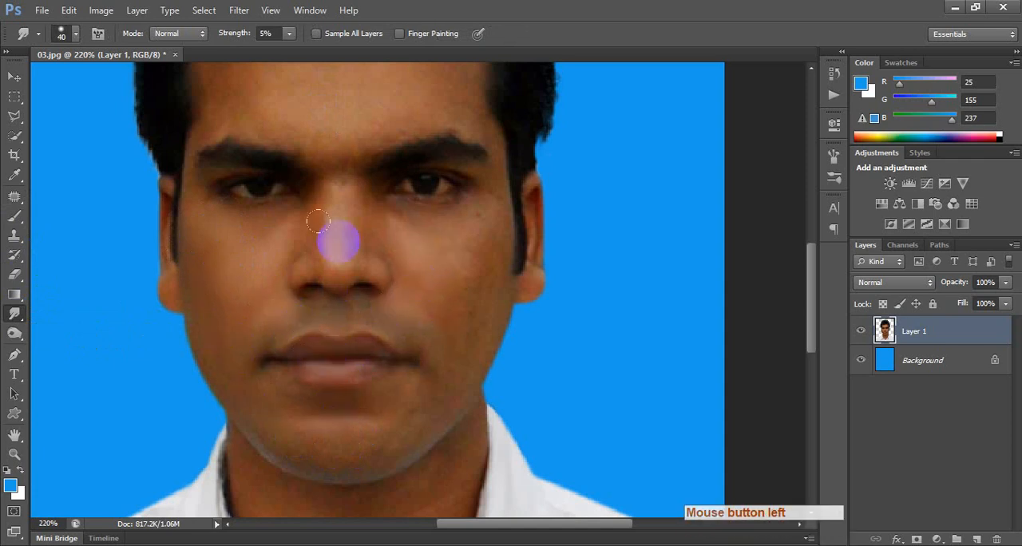
Smooth the forehead, the area between the eyebrows and the nose with the Smudge Tool at size 30.
drag(313, 124, 314, 144)
key(space)
drag(313, 163, 295, 258)
mouse_move(229, 187)
mouse_down()
mouse_move(249, 136)
mouse_move(277, 151)
mouse_up()
drag(188, 227, 209, 224)
drag(246, 217, 333, 217)
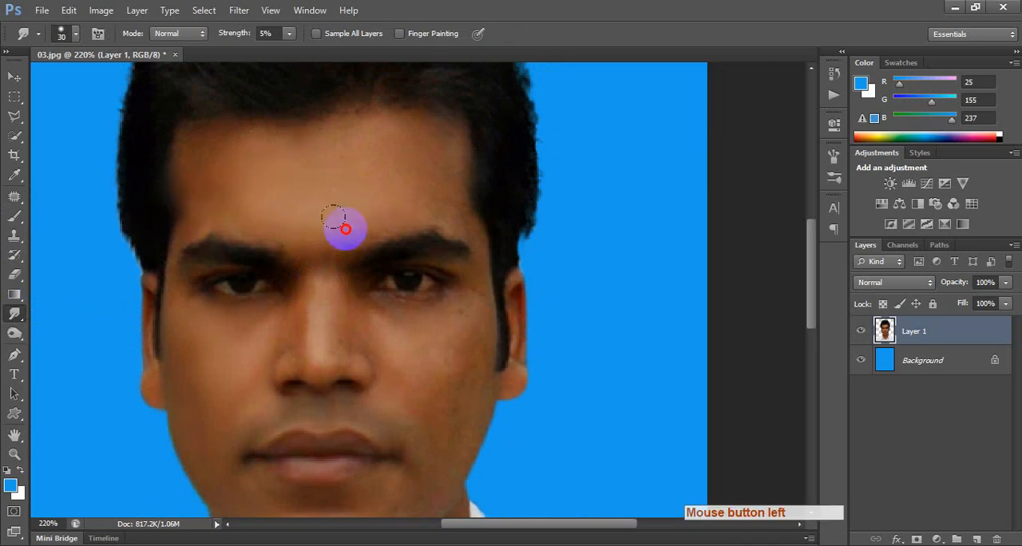
mouse_move(431, 193)
mouse_down()
mouse_move(443, 220)
mouse_move(446, 196)
mouse_move(393, 148)
mouse_move(308, 125)
mouse_move(259, 136)
mouse_up()
drag(311, 279, 391, 333)
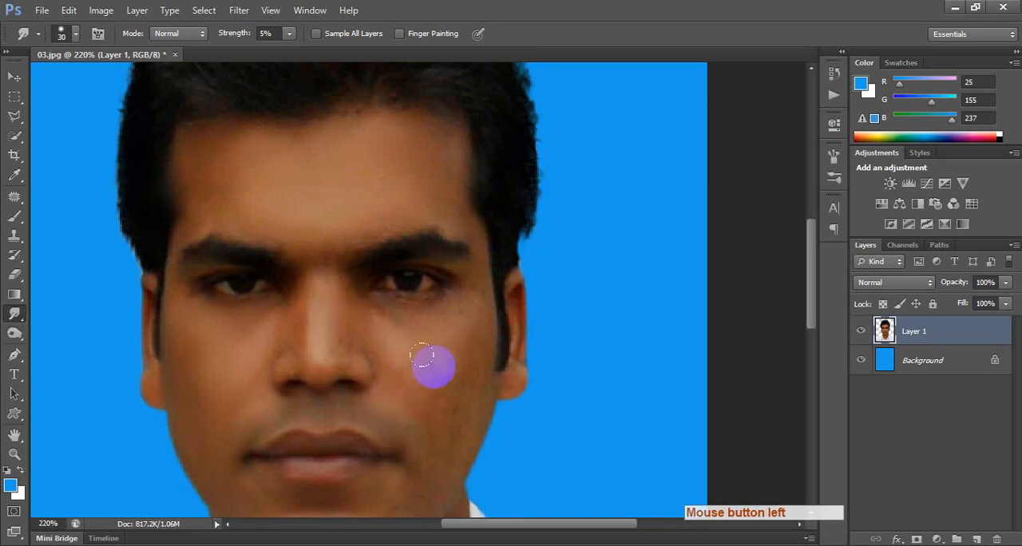
Undo the last smudge stroke and smooth the photo's right cheek beside the nose with a smaller Smudge brush.
scroll(421, 355, up, 2)
mouse_move(370, 388)
mouse_down()
mouse_move(358, 400)
mouse_move(327, 304)
mouse_up()
key(ctrl+z)
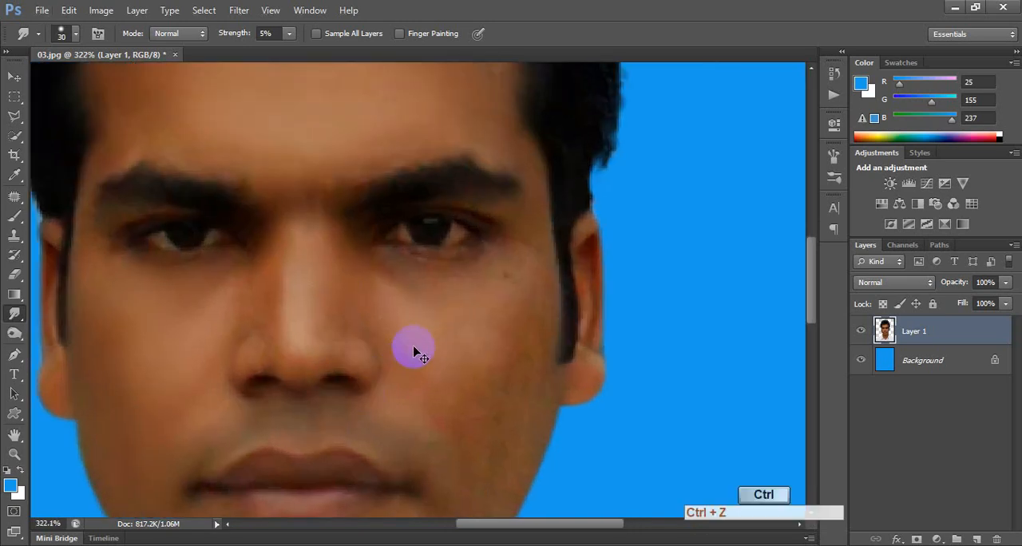
key(bracketleft)
key(bracketleft)
click(368, 367)
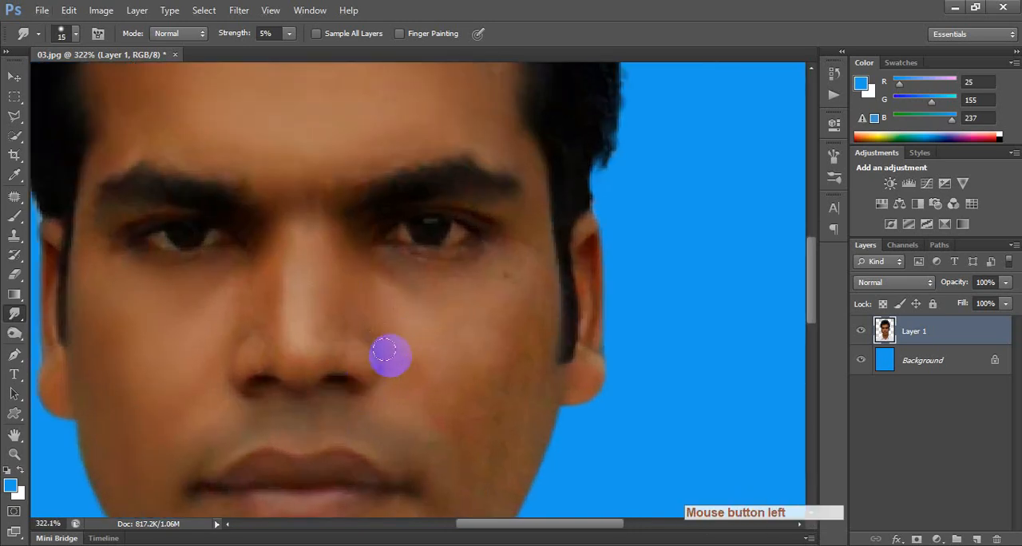
mouse_move(408, 348)
mouse_down()
mouse_move(396, 281)
mouse_move(518, 267)
mouse_move(476, 305)
mouse_move(500, 374)
mouse_up()
key(bracketright)
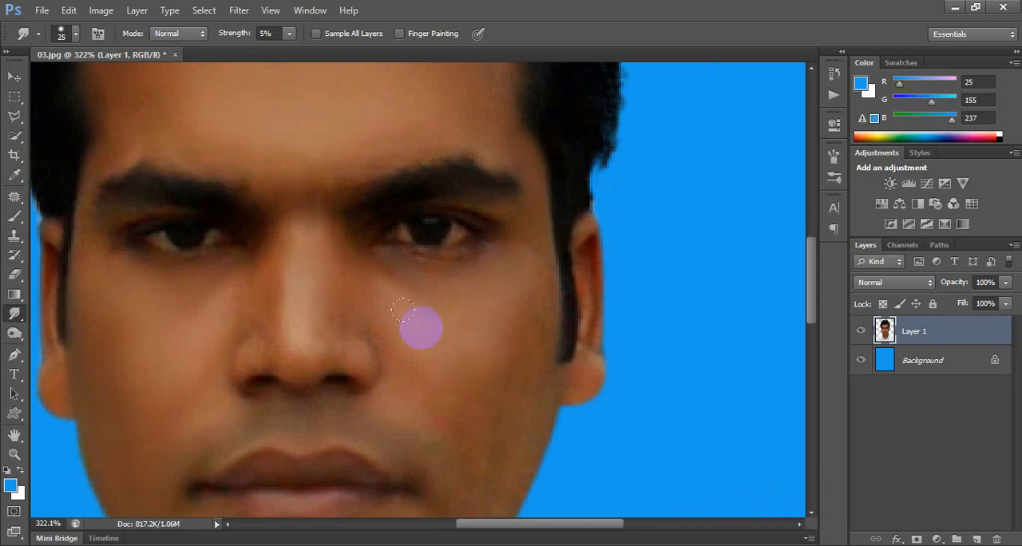
Smooth the bridge of the nose and the photo's left cheek with the Smudge Tool at size 25.
drag(305, 211, 319, 314)
drag(316, 226, 316, 272)
drag(256, 233, 250, 249)
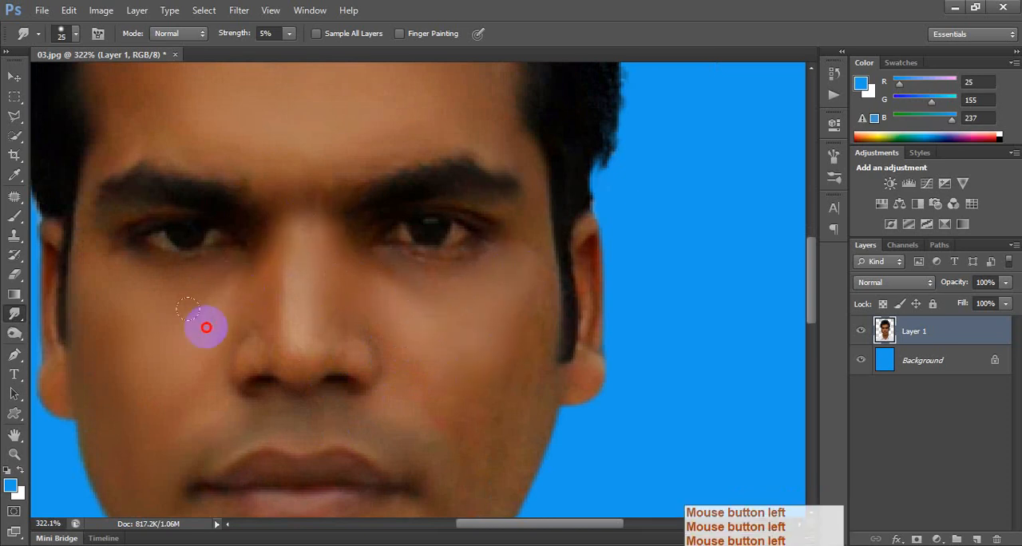
mouse_move(206, 327)
mouse_down()
mouse_move(141, 326)
mouse_move(102, 279)
mouse_move(114, 282)
mouse_up()
Smooth the skin between nose and upper lip, beside the nostril and near the photo's right mouth corner.
key(space)
mouse_move(429, 405)
mouse_down()
mouse_move(283, 276)
mouse_move(320, 158)
mouse_move(315, 279)
mouse_move(317, 211)
mouse_up()
key([)
key([)
key([)
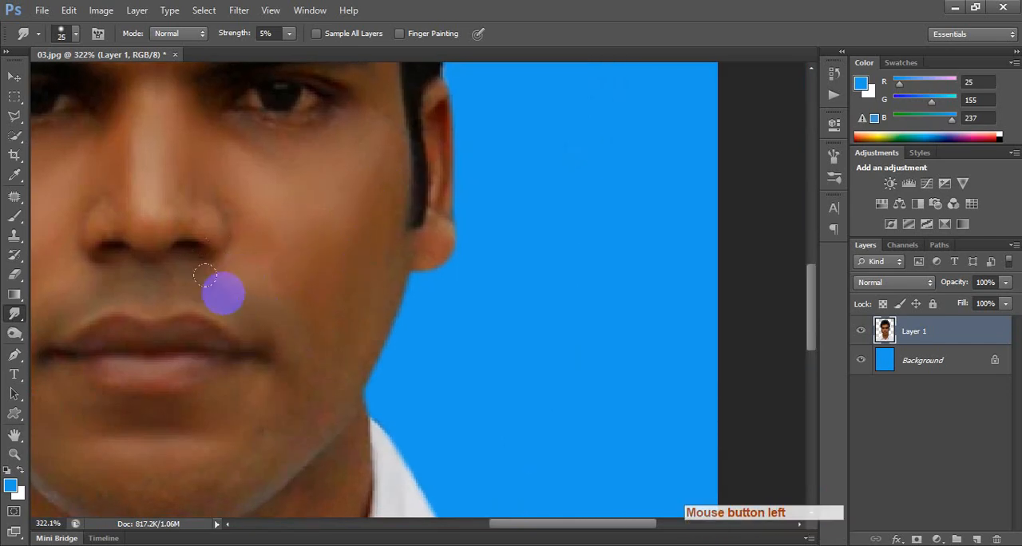
mouse_move(199, 267)
mouse_down()
mouse_move(237, 306)
mouse_move(160, 272)
mouse_up()
drag(102, 195, 85, 212)
mouse_move(300, 334)
mouse_down()
mouse_move(279, 366)
mouse_move(299, 381)
mouse_move(306, 364)
mouse_move(304, 374)
mouse_up()
Smooth the chin and soften the jawline from side to side with the Smudge Tool at size 30.
key(])
key(])
key(space)
drag(279, 409, 436, 243)
mouse_move(379, 281)
mouse_down()
mouse_move(345, 333)
mouse_move(425, 281)
mouse_move(386, 211)
mouse_up()
mouse_move(388, 214)
mouse_down()
mouse_move(399, 245)
mouse_move(272, 325)
mouse_up()
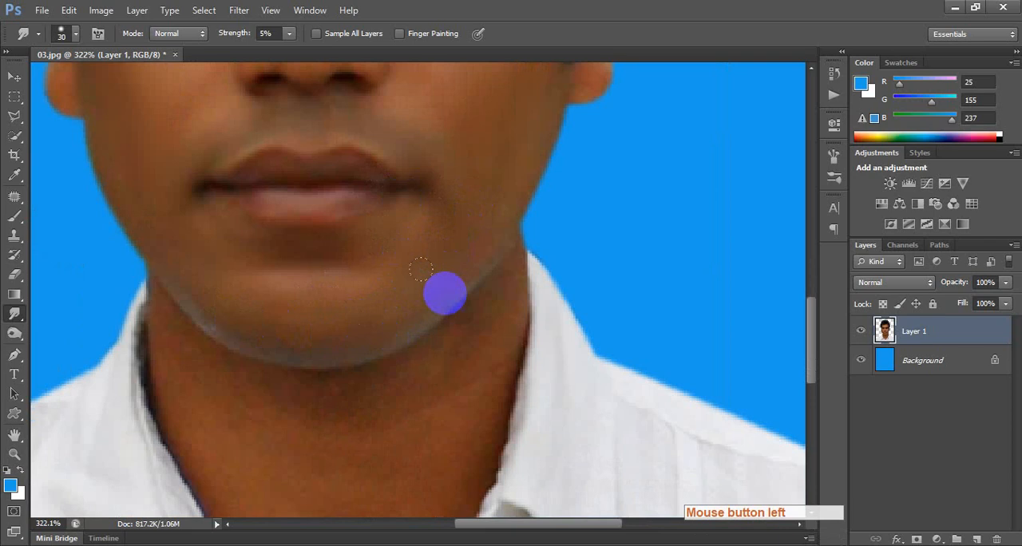
mouse_move(459, 287)
mouse_down()
mouse_move(406, 317)
mouse_move(211, 329)
mouse_move(173, 306)
mouse_up()
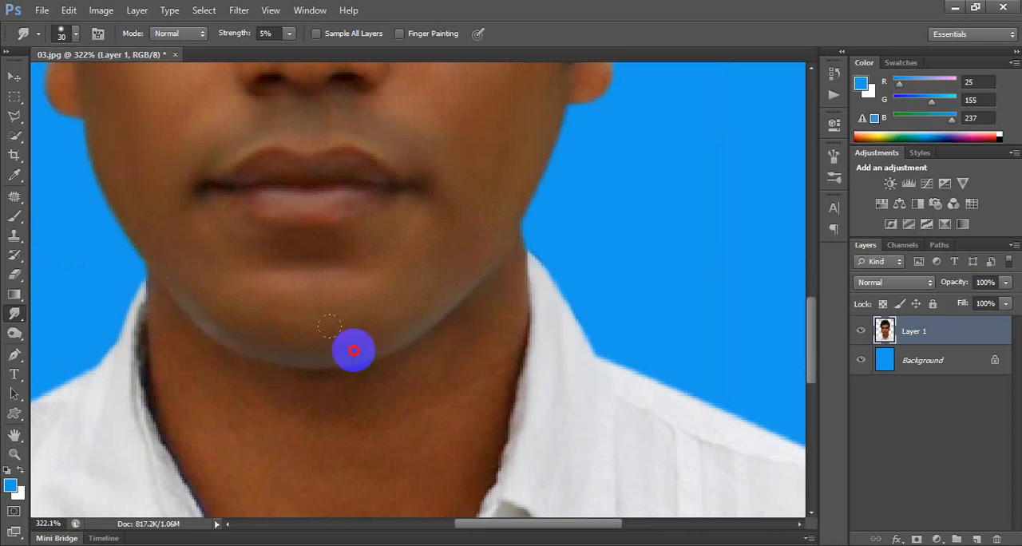
Smooth the upper neck under the jaw with the Smudge Tool, undoing the stroke that crosses the photo's right collar edge.
key(space)
drag(443, 364, 436, 325)
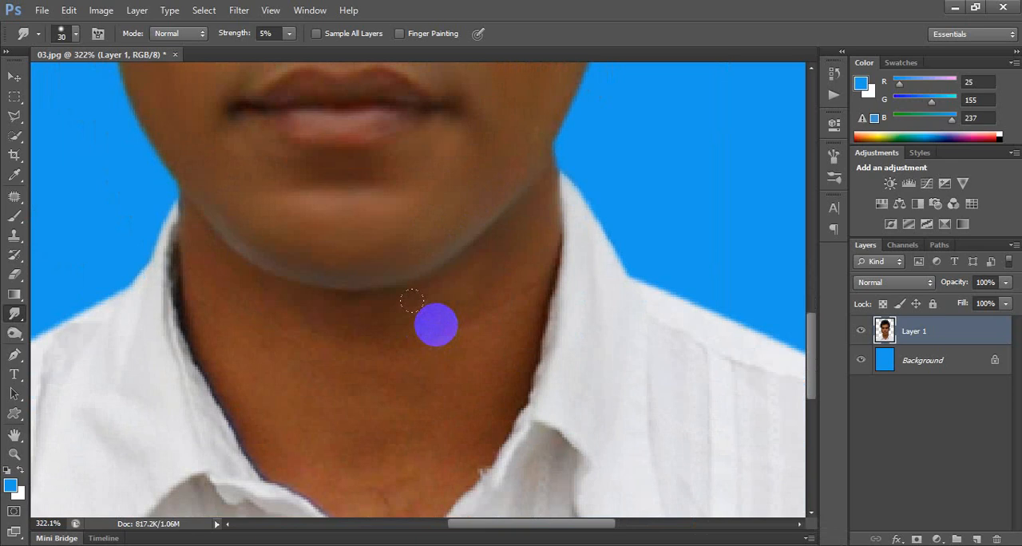
click(473, 293)
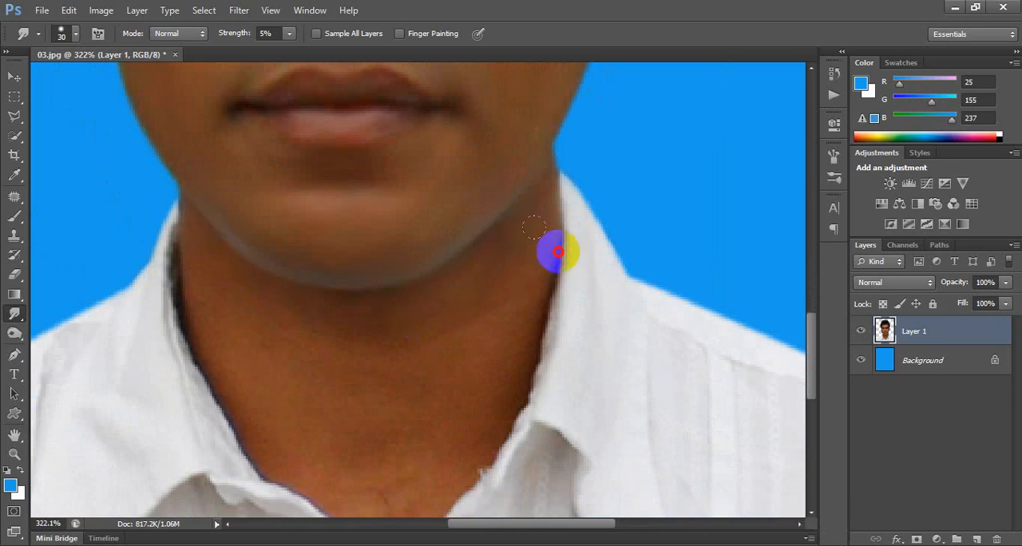
mouse_move(543, 324)
mouse_down()
mouse_move(408, 350)
mouse_move(619, 297)
mouse_up()
key(ctrl+z)
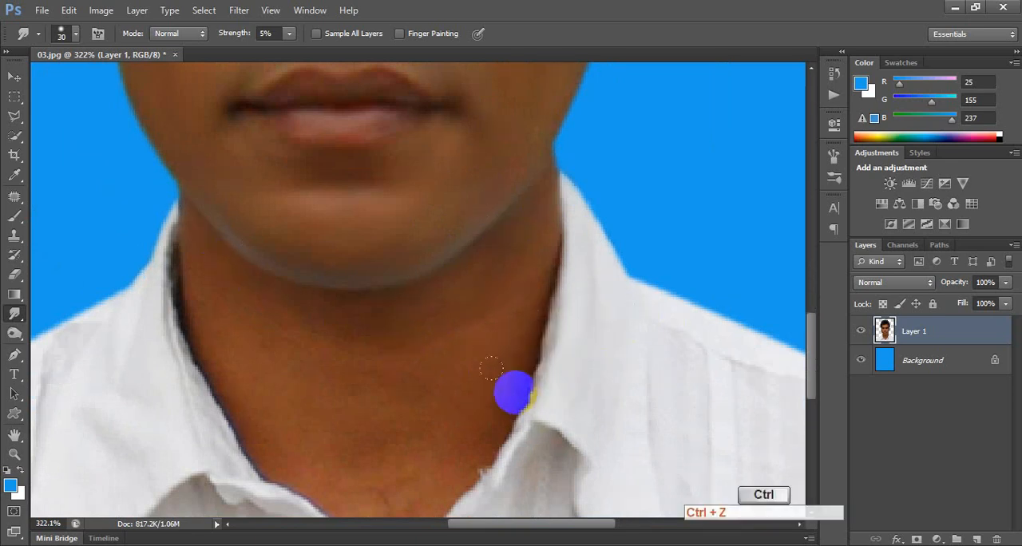
mouse_move(529, 324)
mouse_down()
mouse_move(493, 406)
mouse_move(539, 254)
mouse_up()
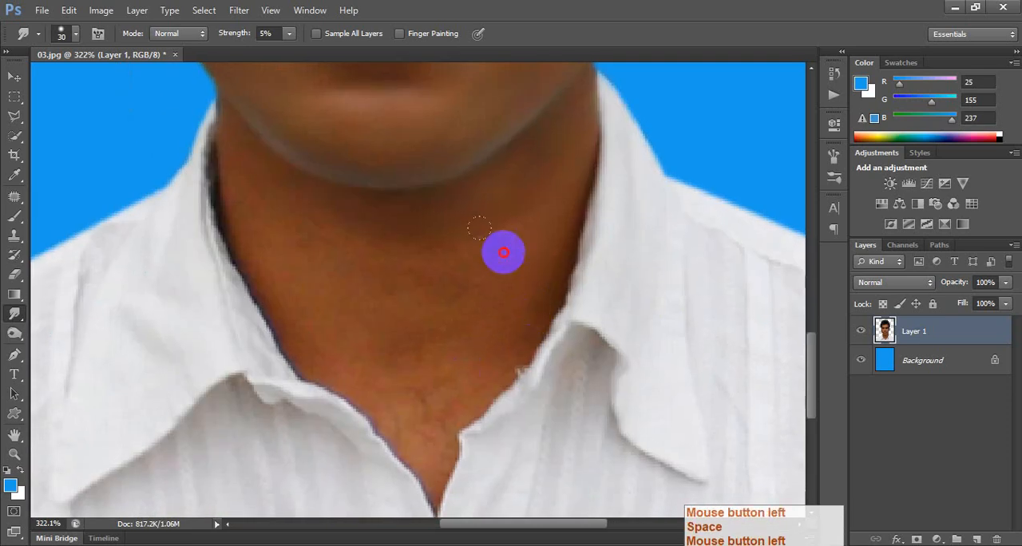
mouse_move(479, 229)
mouse_down()
mouse_move(487, 154)
mouse_move(334, 209)
mouse_up()
Smooth the rest of the neck down to the open collar with the Smudge Tool at size 40.
key(bracketright)
mouse_move(477, 214)
mouse_down()
mouse_move(290, 239)
mouse_move(226, 174)
mouse_up()
mouse_move(226, 173)
mouse_down()
mouse_move(310, 194)
mouse_move(478, 196)
mouse_up()
mouse_move(347, 279)
mouse_down()
mouse_move(312, 286)
mouse_move(431, 273)
mouse_move(365, 325)
mouse_move(461, 293)
mouse_move(400, 406)
mouse_move(357, 366)
mouse_up()
drag(440, 412, 530, 251)
Smooth the skin above the eyebrows and across the forehead with the Smudge Tool at size 40.
key(space)
drag(455, 194, 407, 432)
key(space)
drag(215, 273, 331, 536)
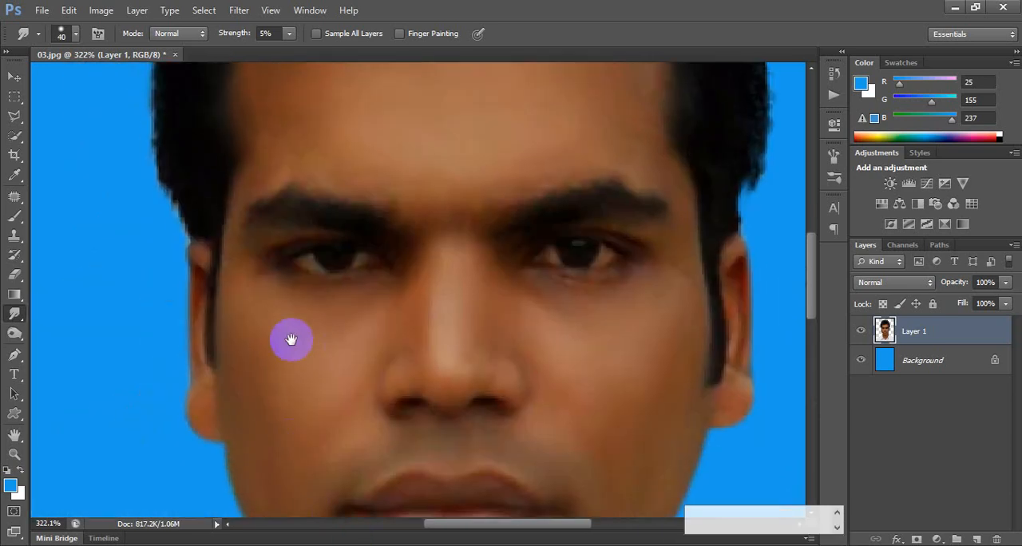
mouse_move(277, 257)
mouse_down()
mouse_move(275, 245)
mouse_move(402, 159)
mouse_up()
mouse_move(403, 160)
mouse_down()
mouse_move(473, 158)
mouse_move(547, 136)
mouse_up()
scroll(424, 310, down, 9)
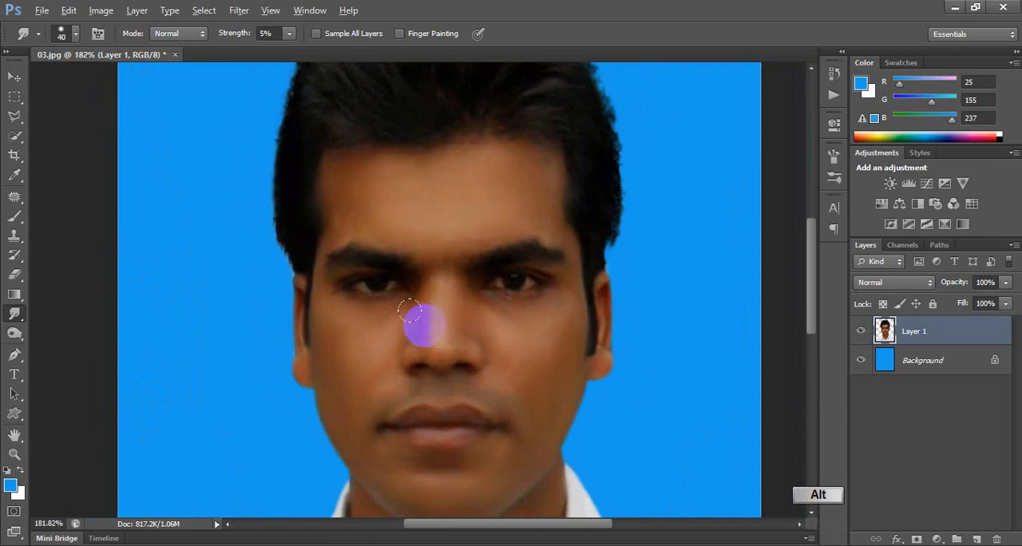
Brighten the portrait layer with Curves, moving input 107 to output 150, and merge all visible layers.
key(space)
drag(486, 364, 445, 281)
key(ctrl+m)
drag(667, 205, 652, 186)
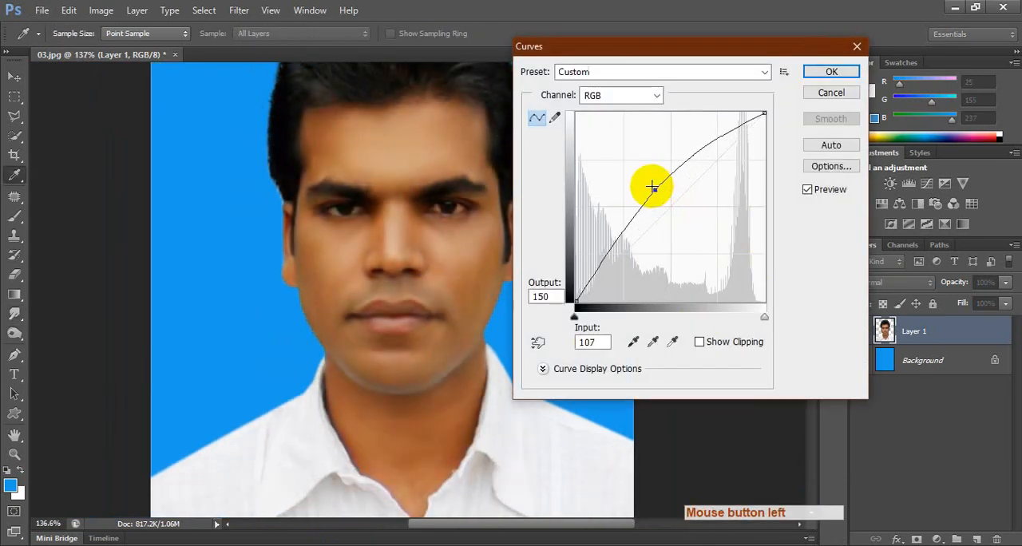
key(Return)
scroll(516, 279, down, 3)
scroll(602, 317, up, 1)
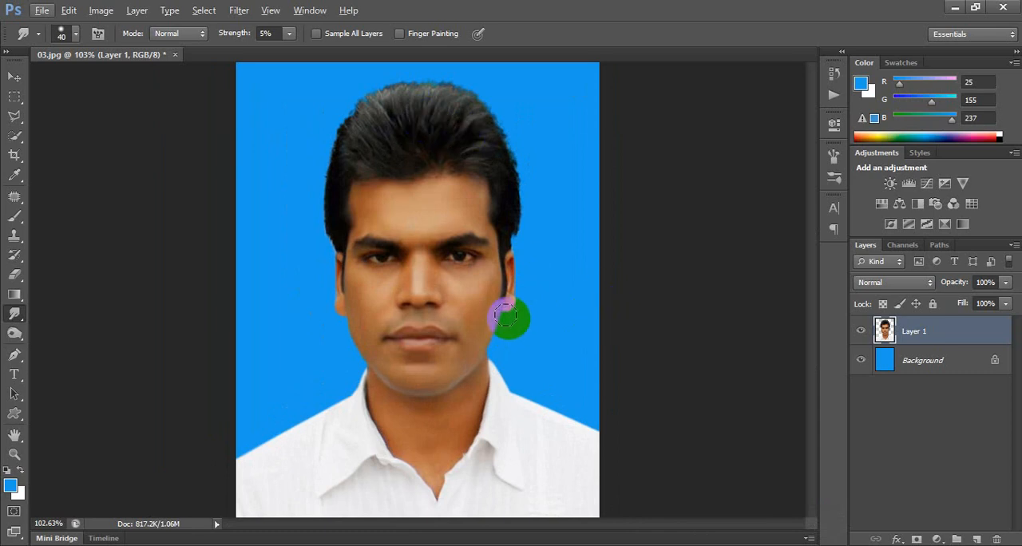
key(ctrl+shift+e)
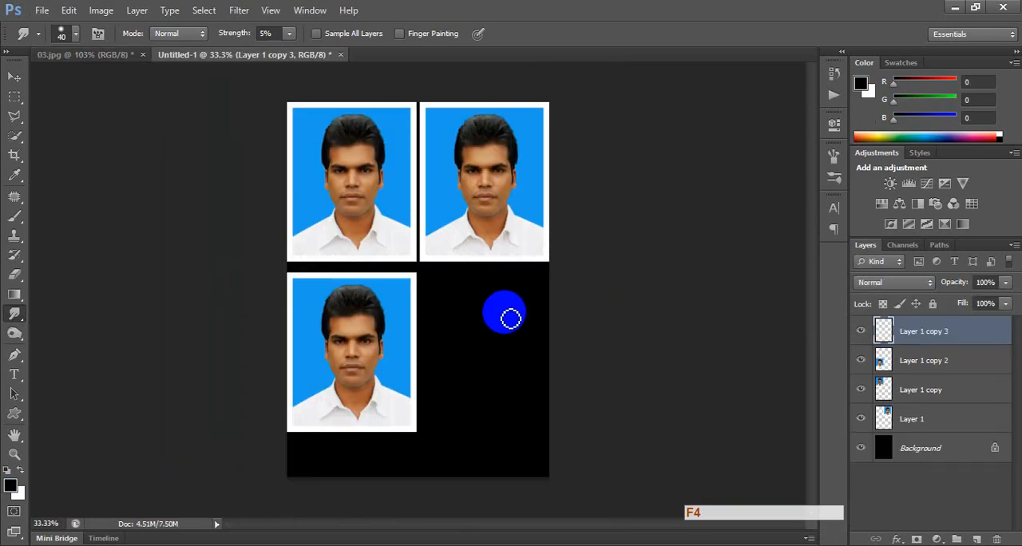
Place a copy of the lower-left passport photo in the empty lower-right spot of the photo sheet.
key(v)
drag(388, 350, 522, 349)
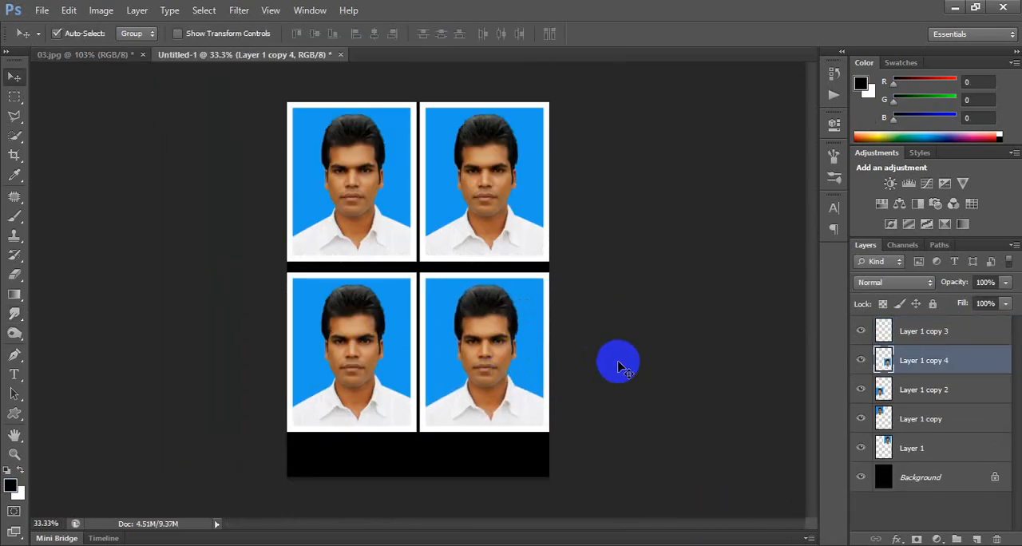